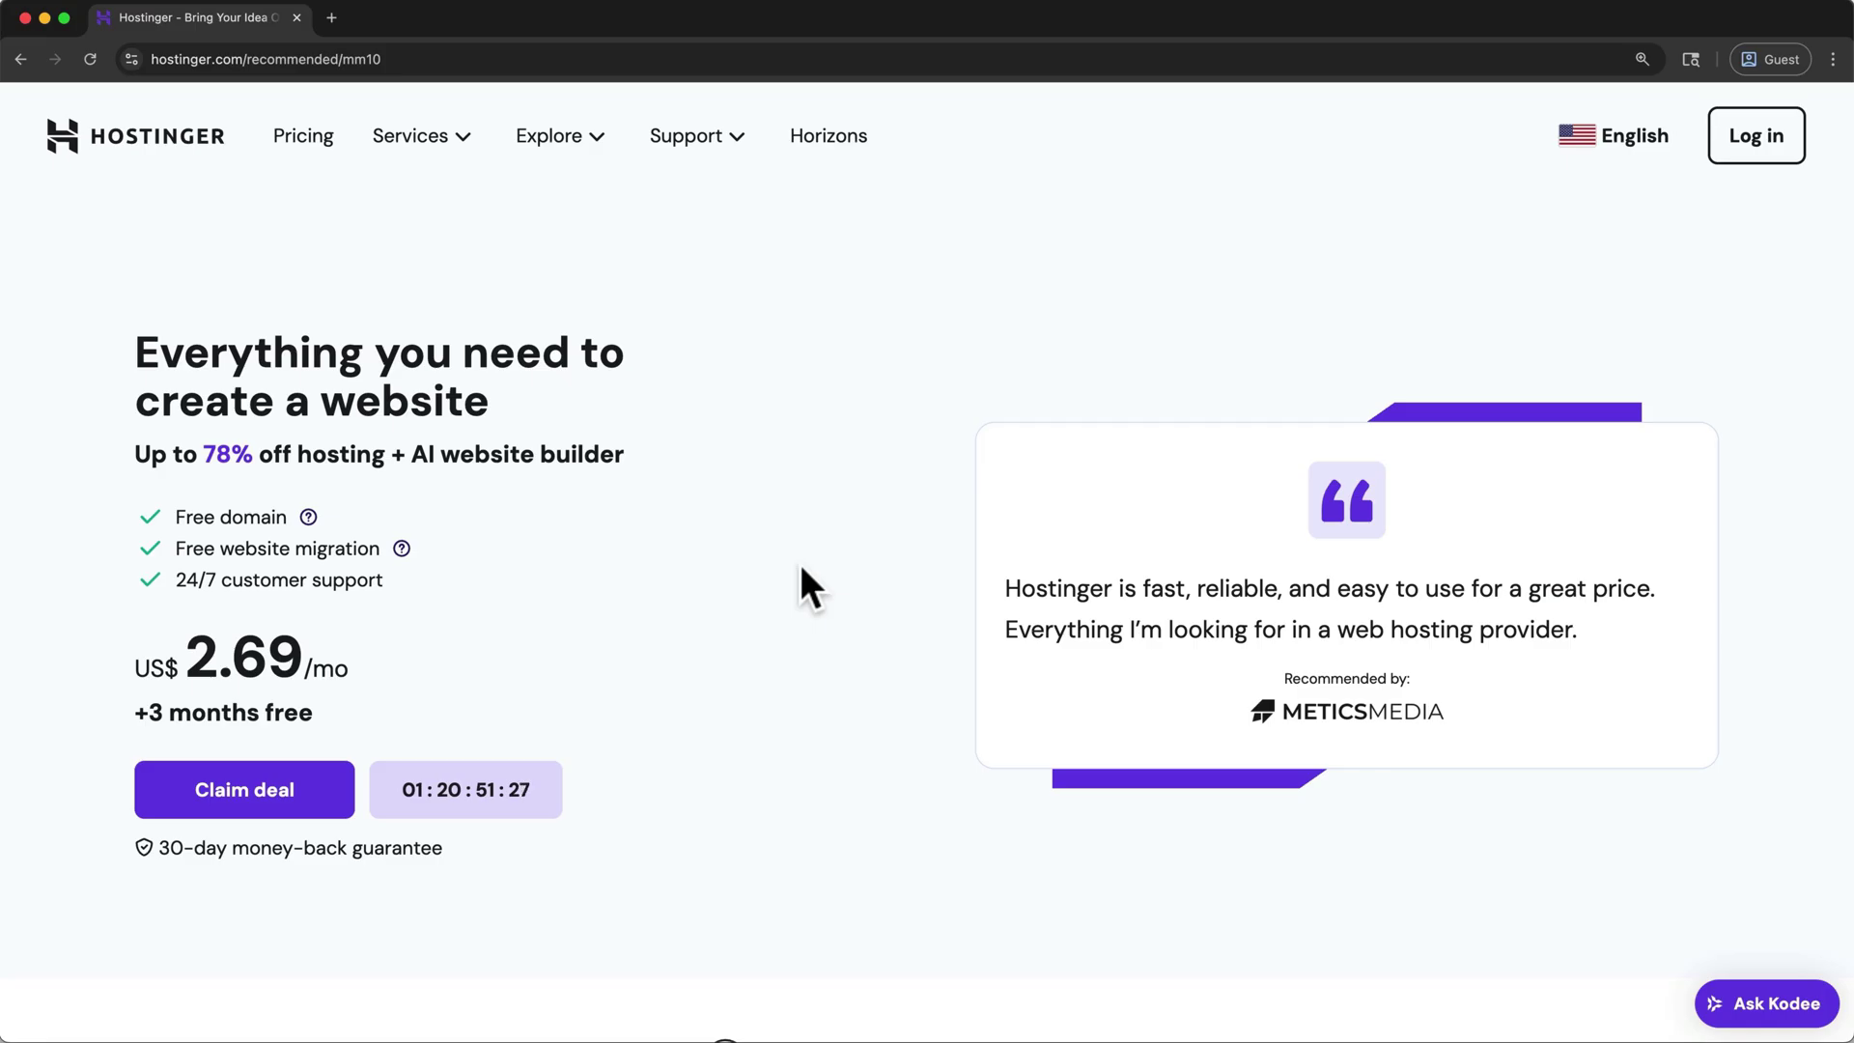
- Add Premium Web Hosting to the cart for 12 months, with MM10 bringing the subtotal to US$ 43.09
click(343, 799)
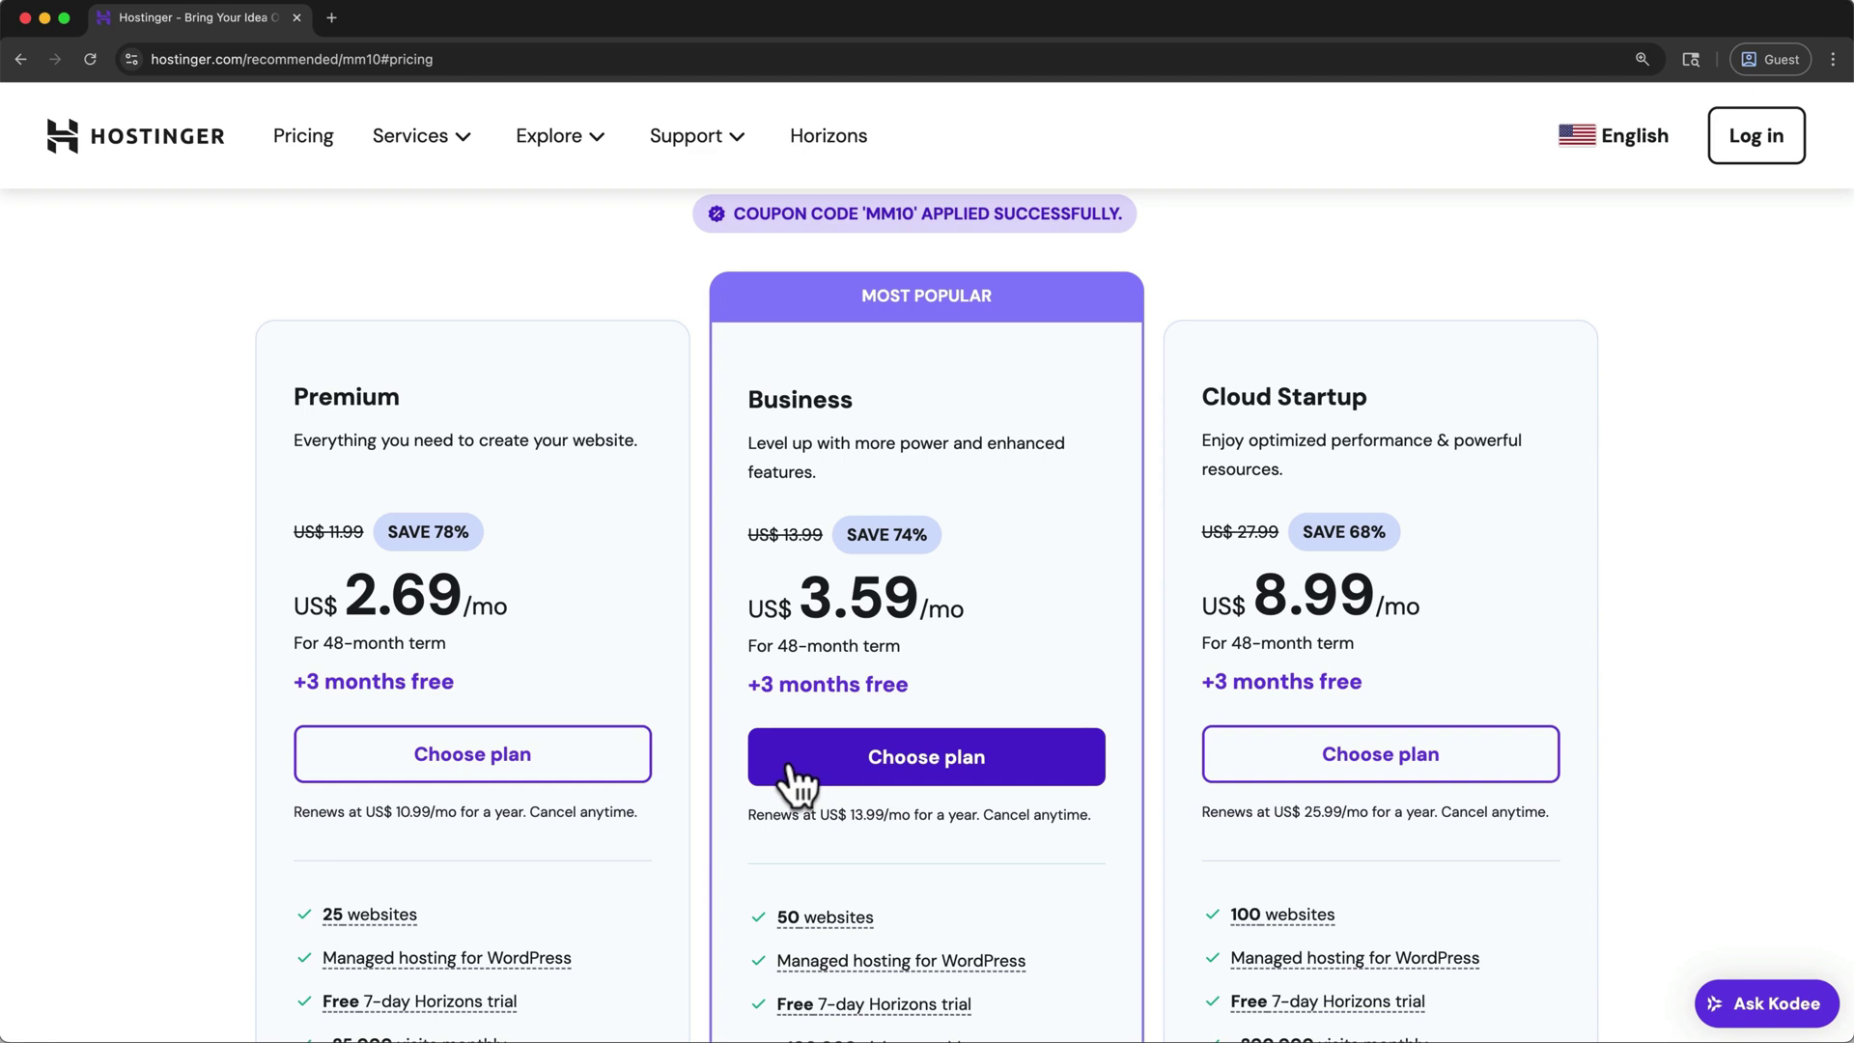
click(608, 768)
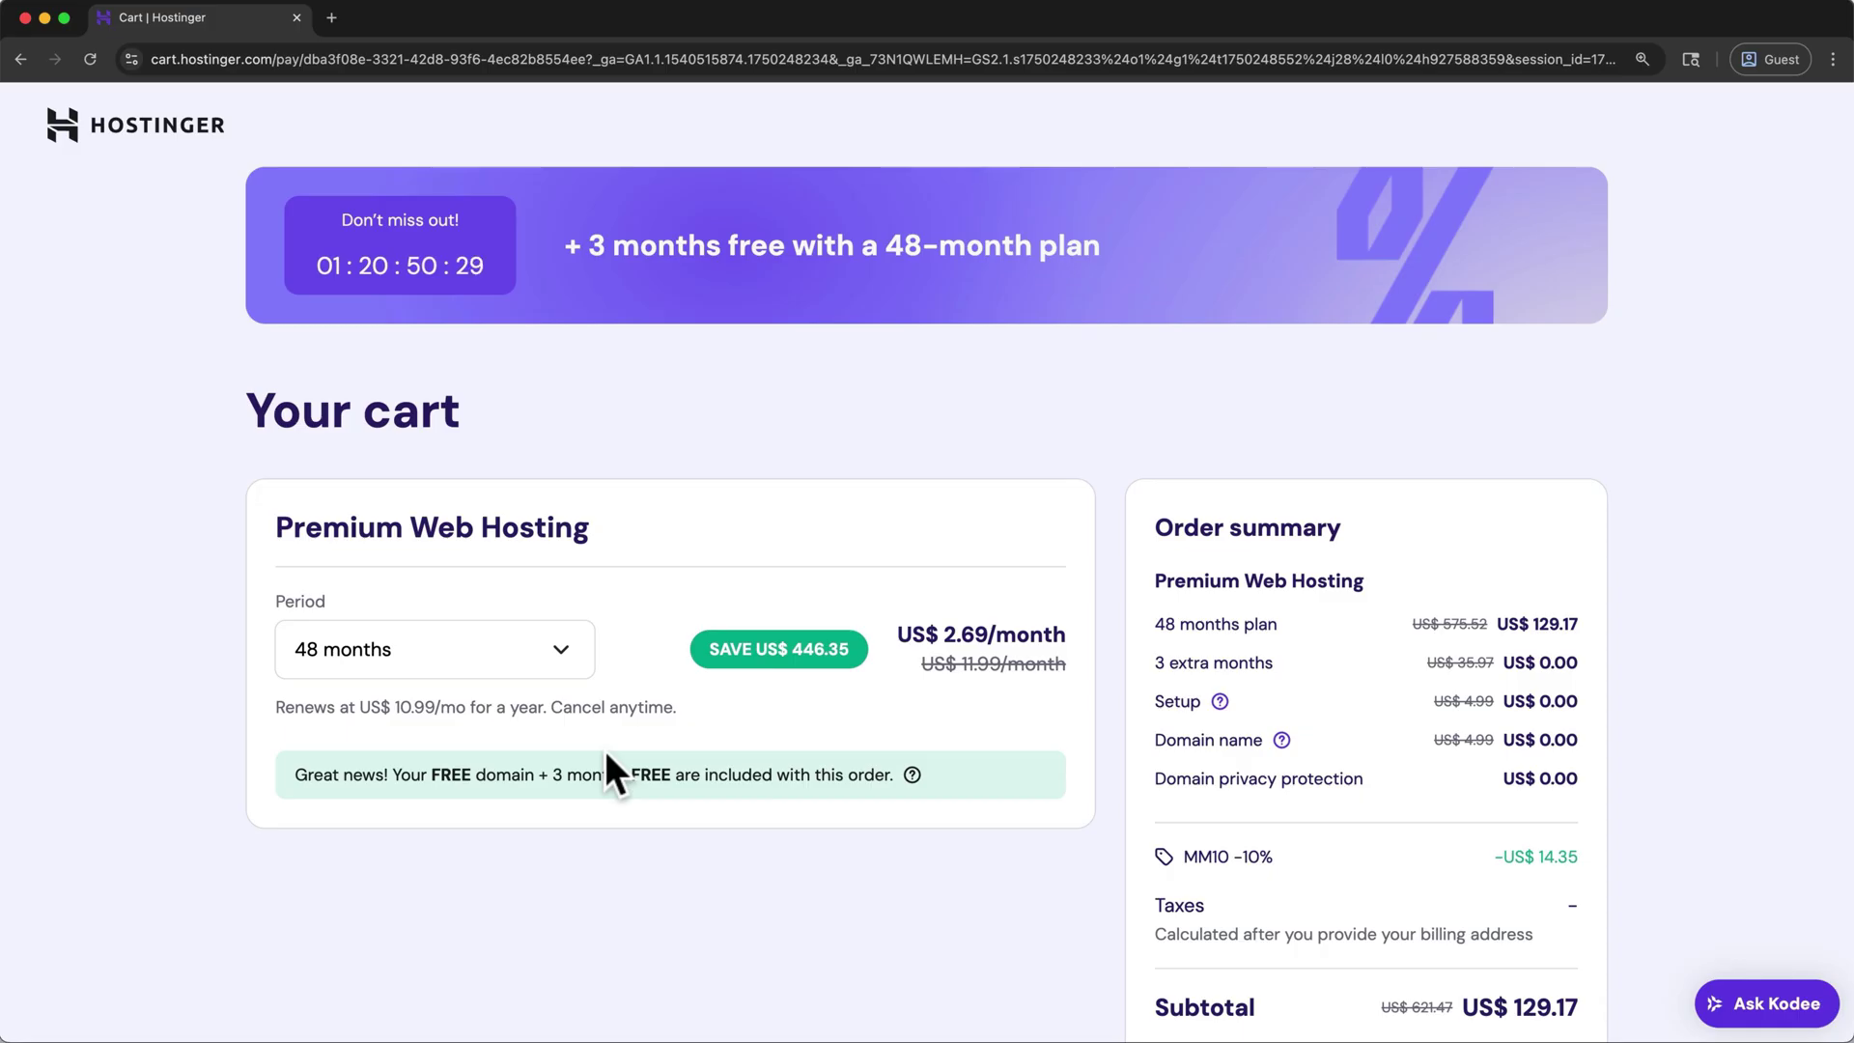
click(565, 667)
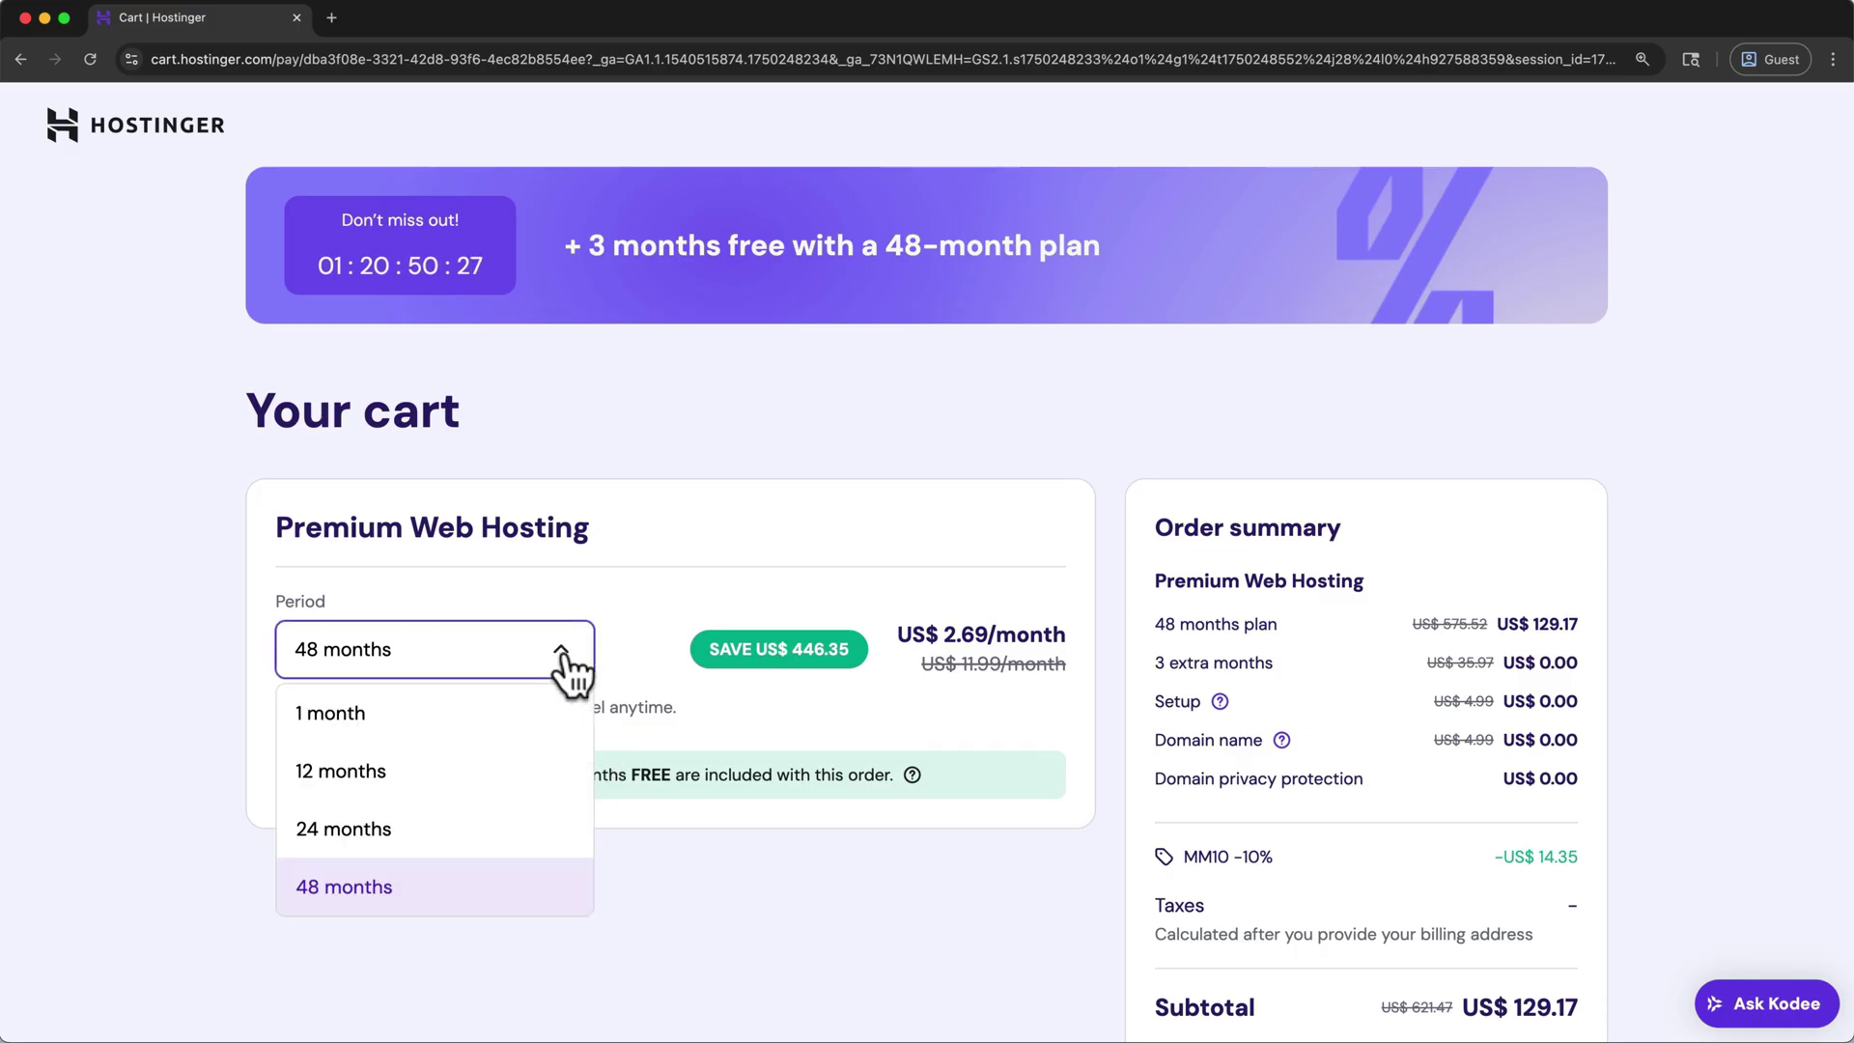
click(553, 755)
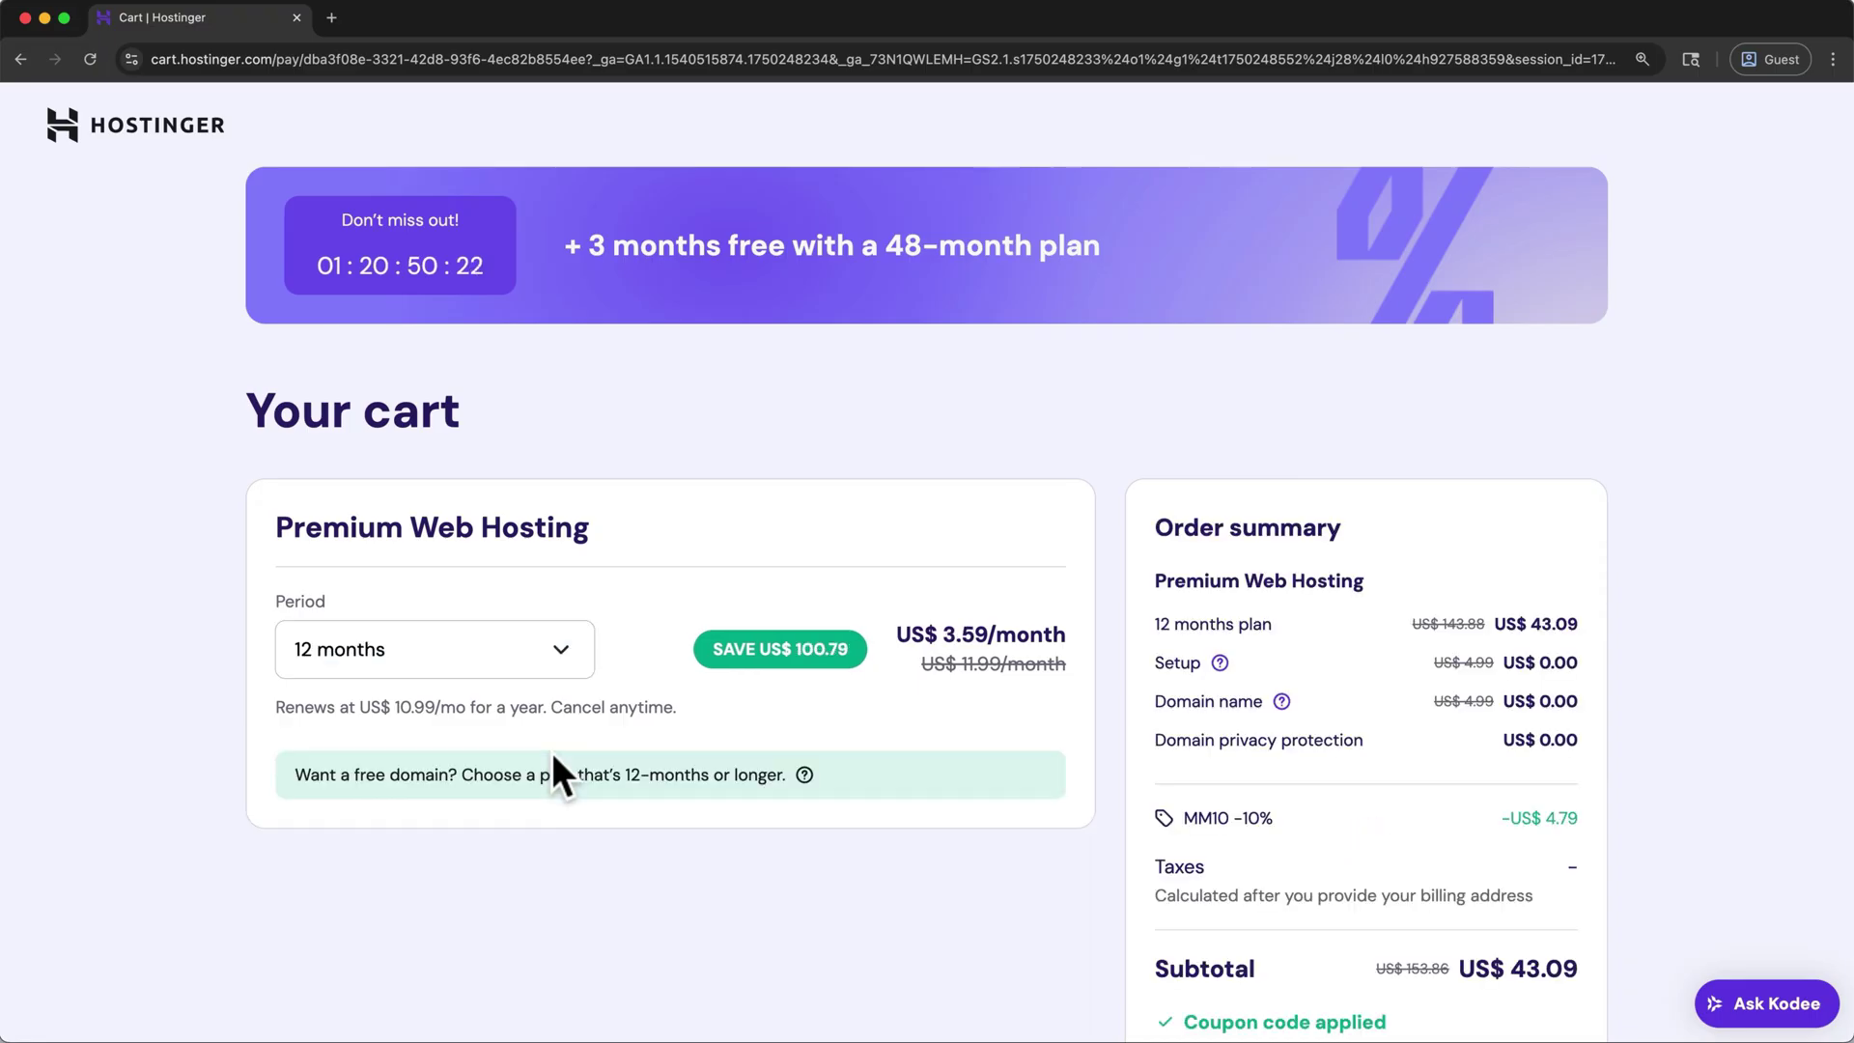
scroll(552, 756, down, 3)
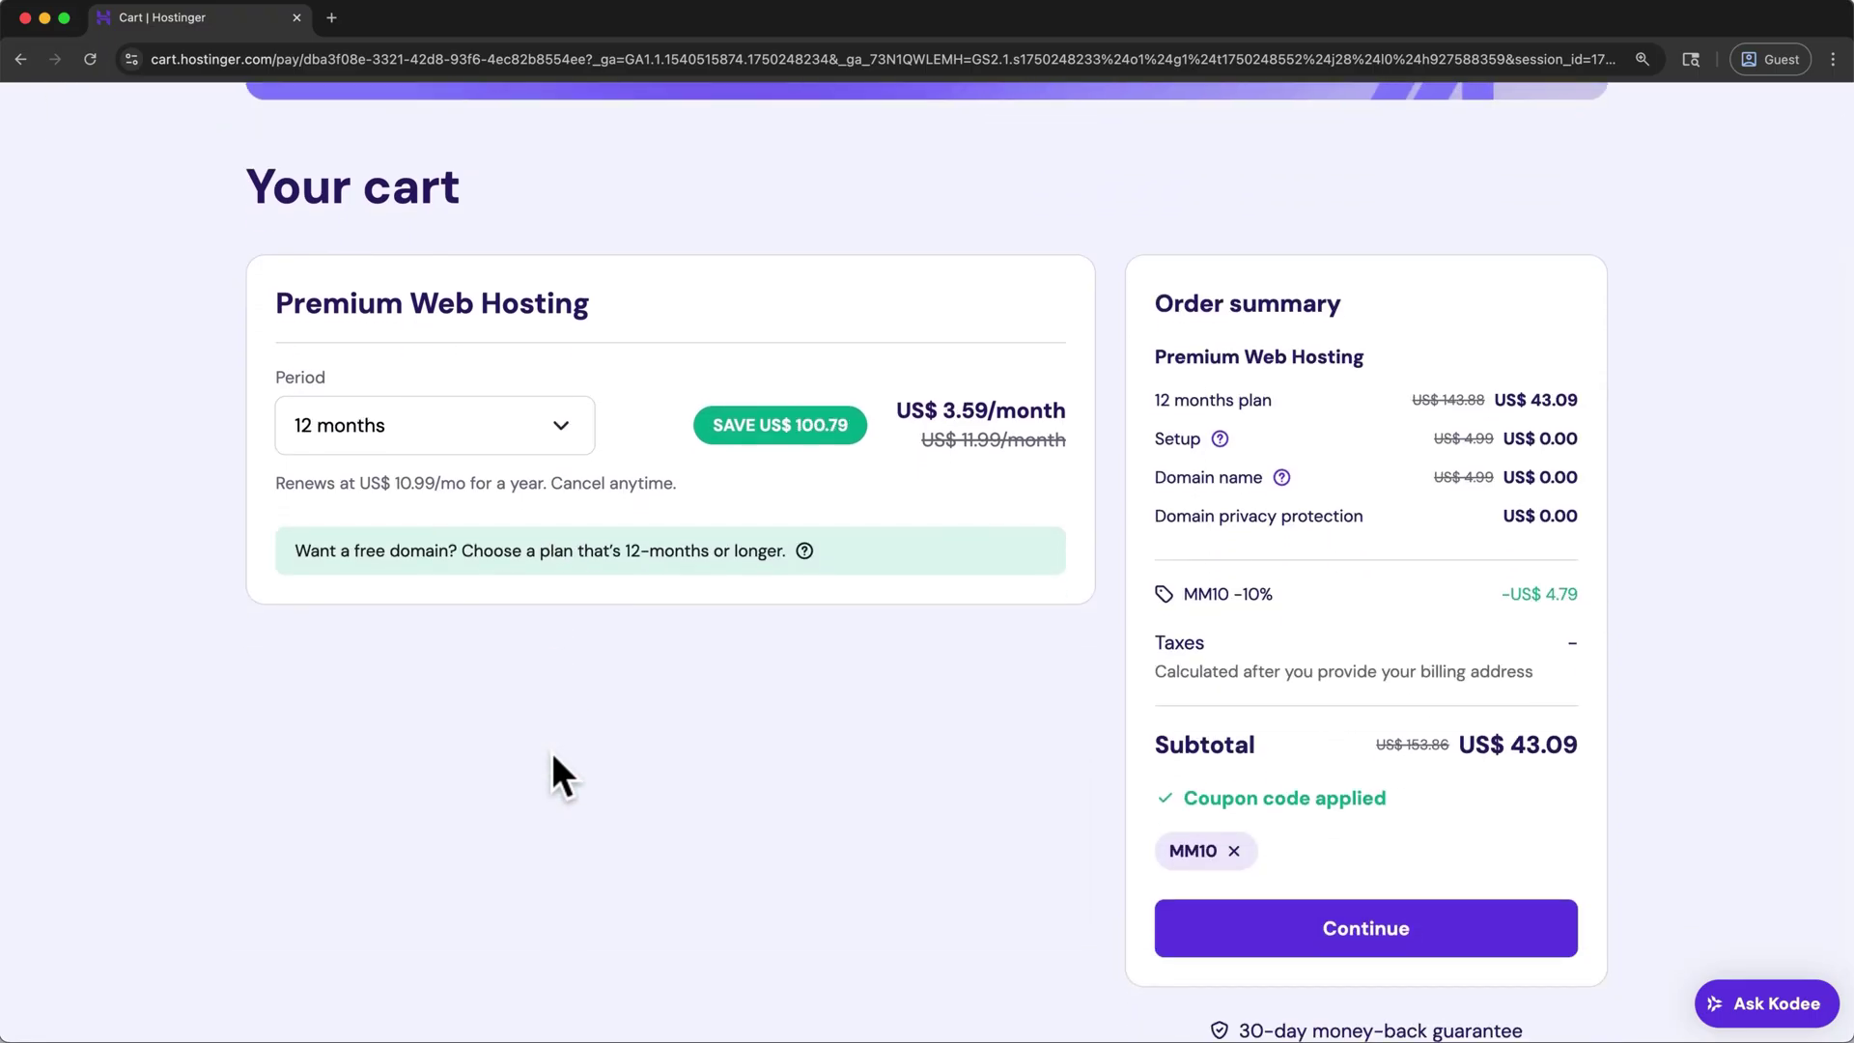
- Check out, register the hosting account and pay for the 12-month Premium plan by card
click(1201, 949)
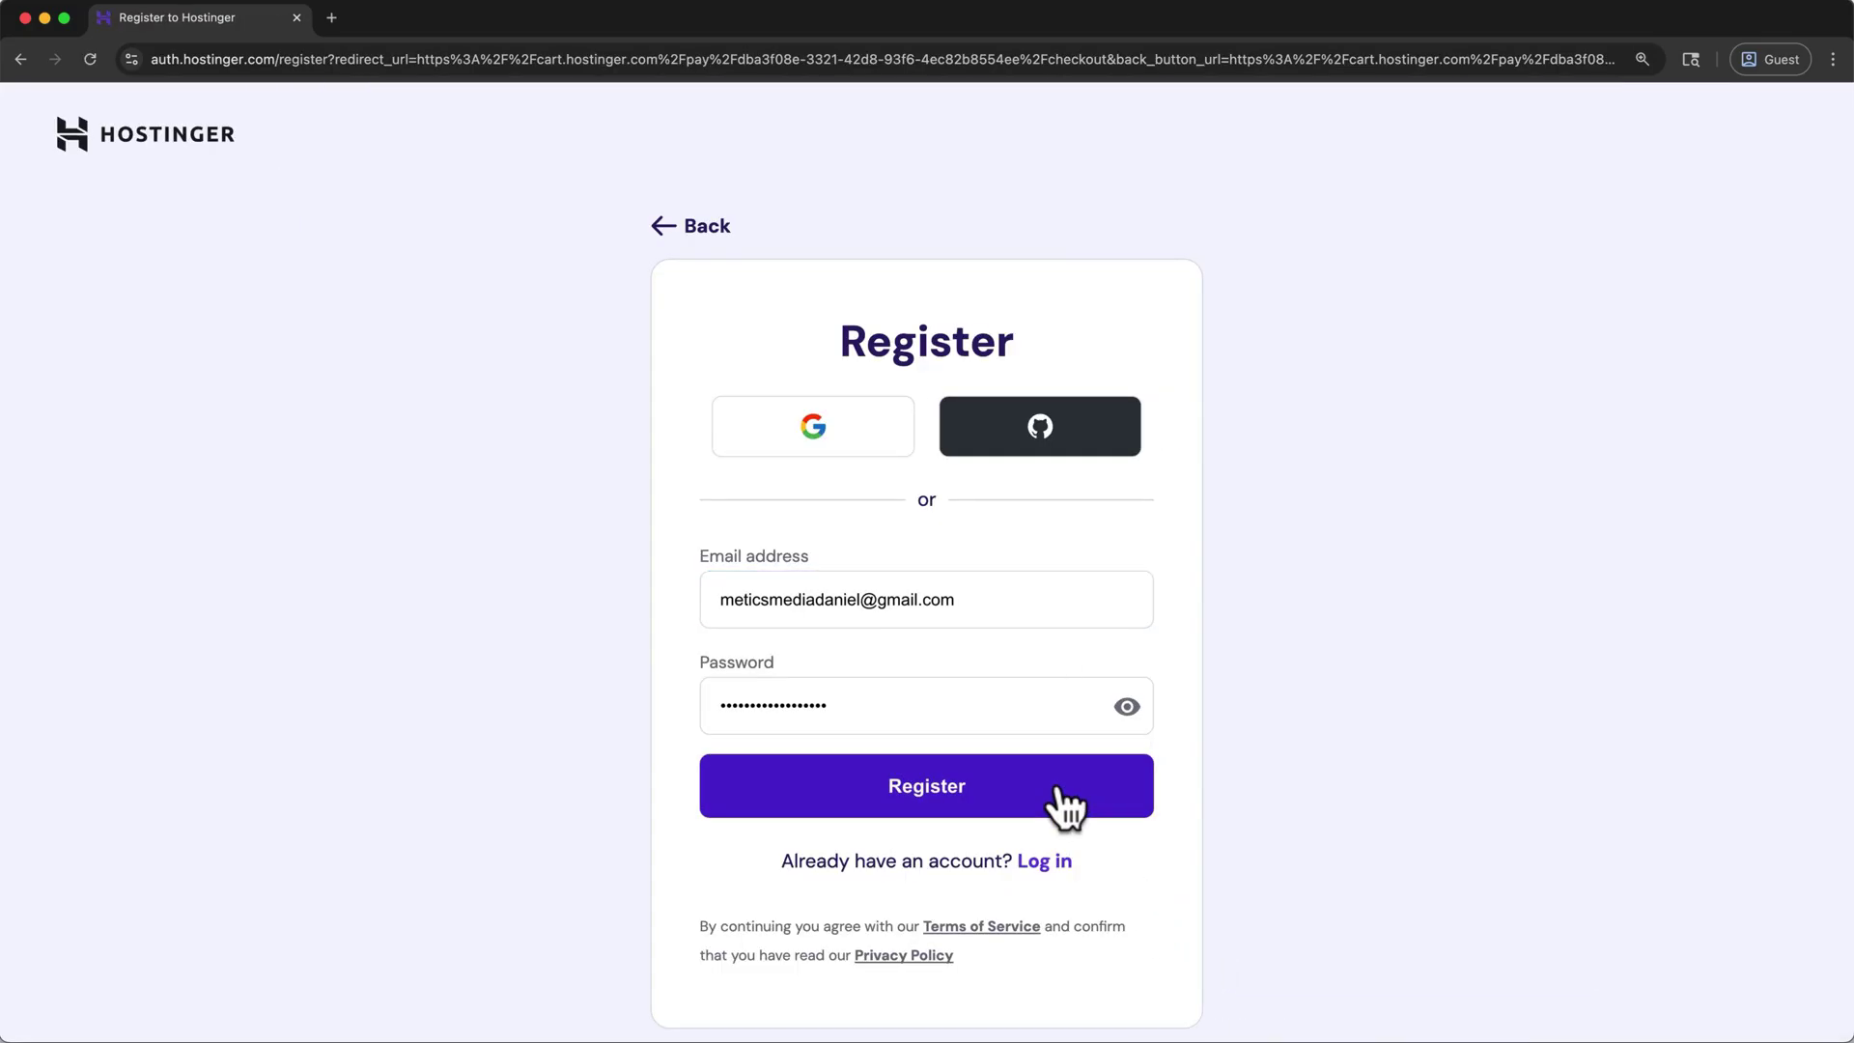
click(1058, 794)
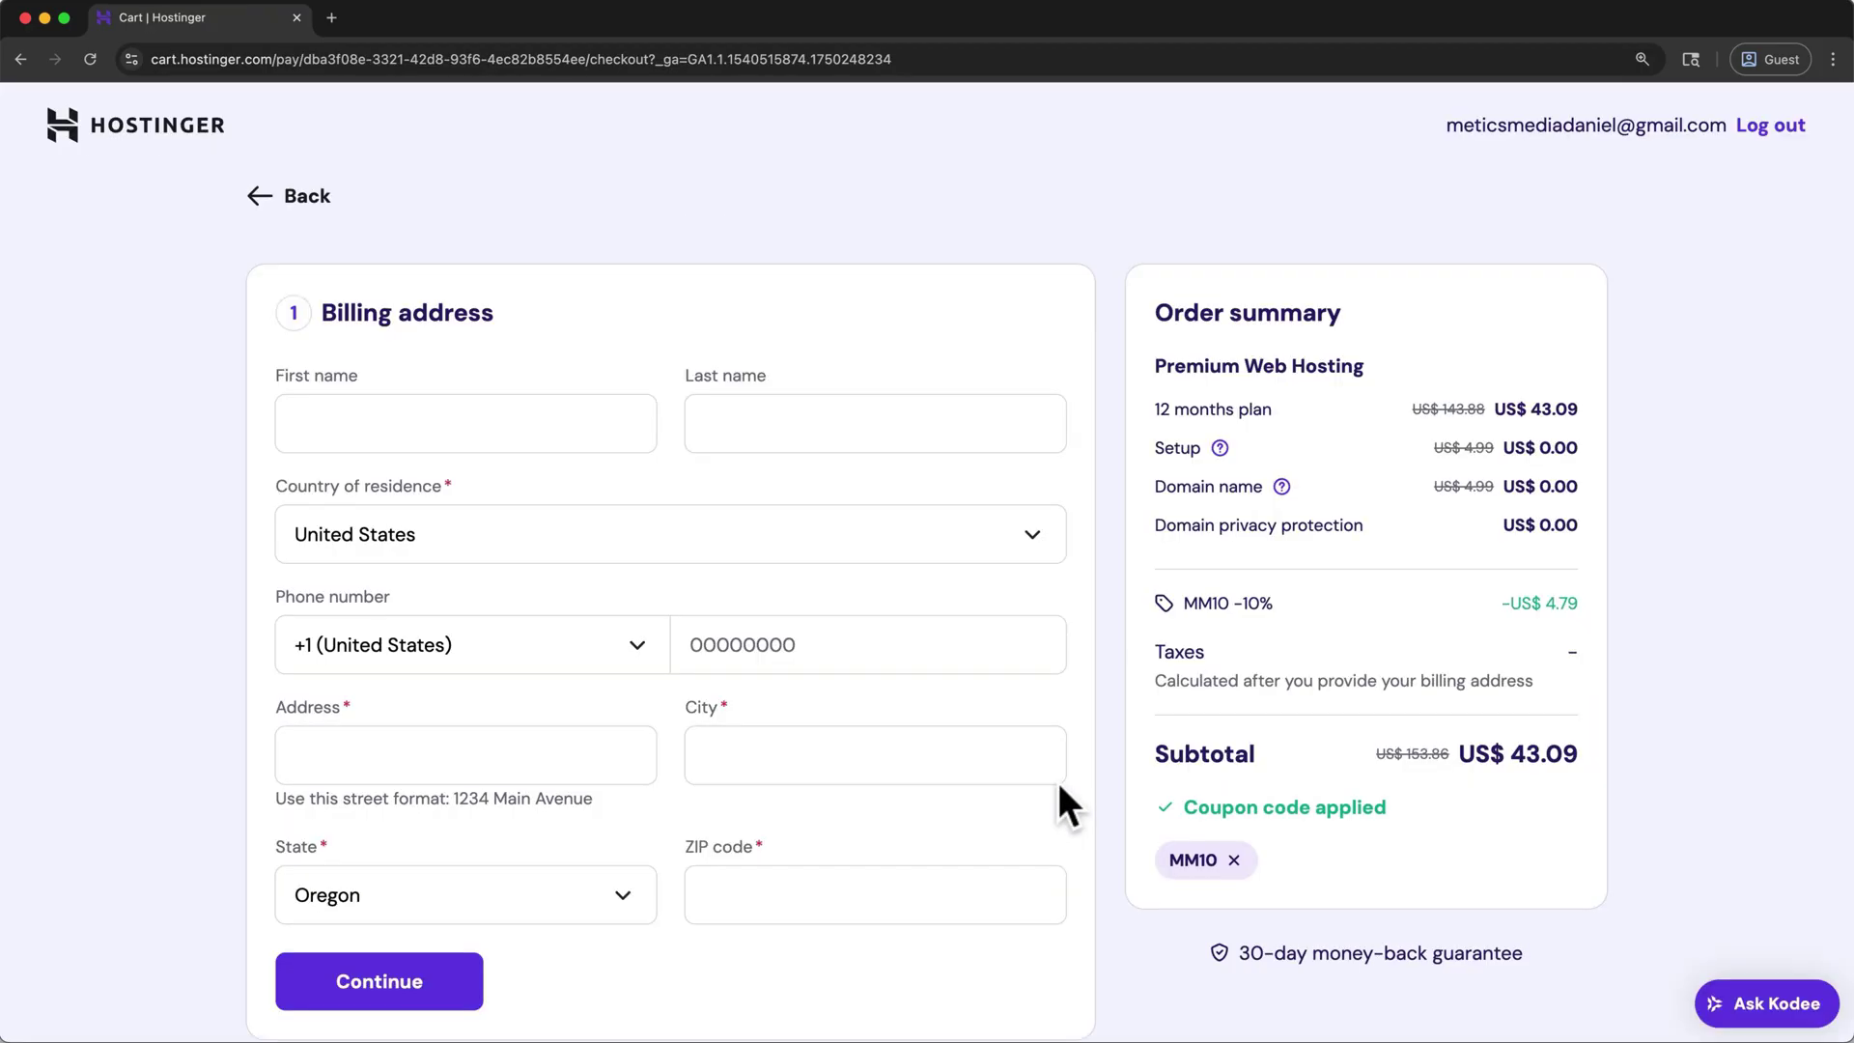
click(453, 818)
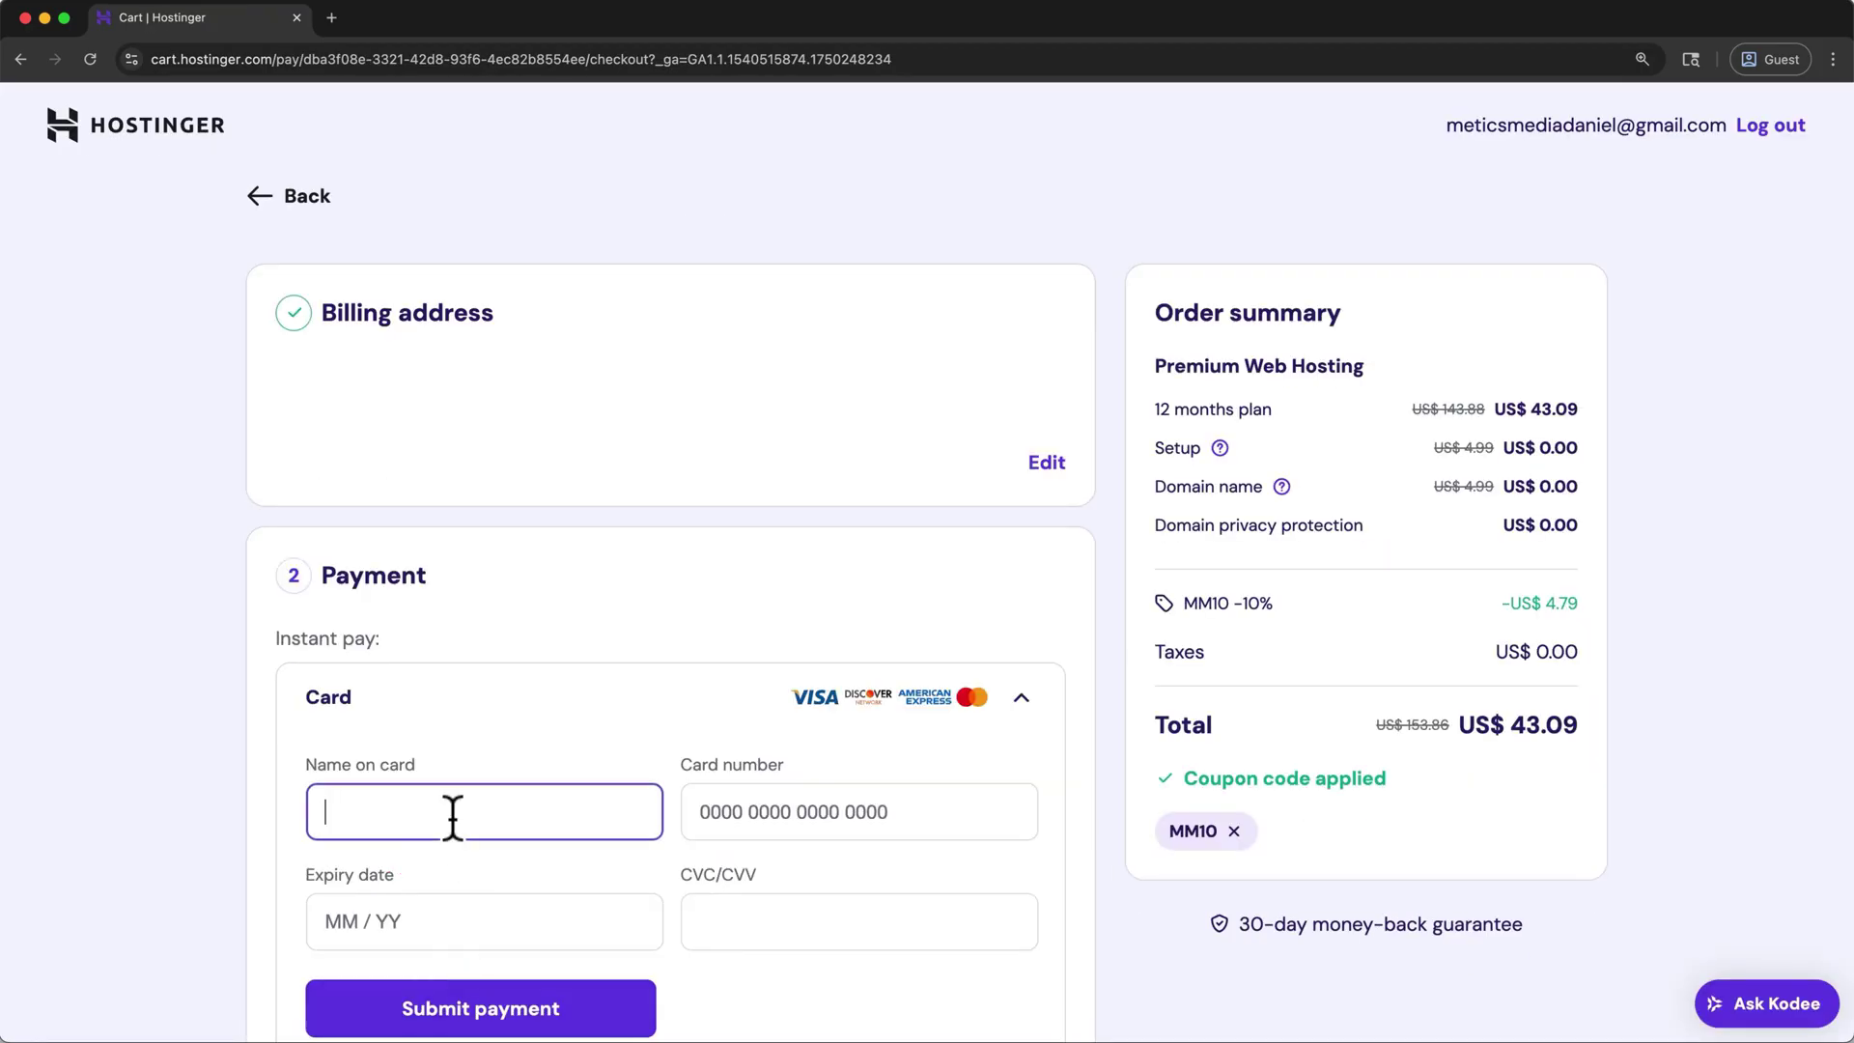
click(646, 1028)
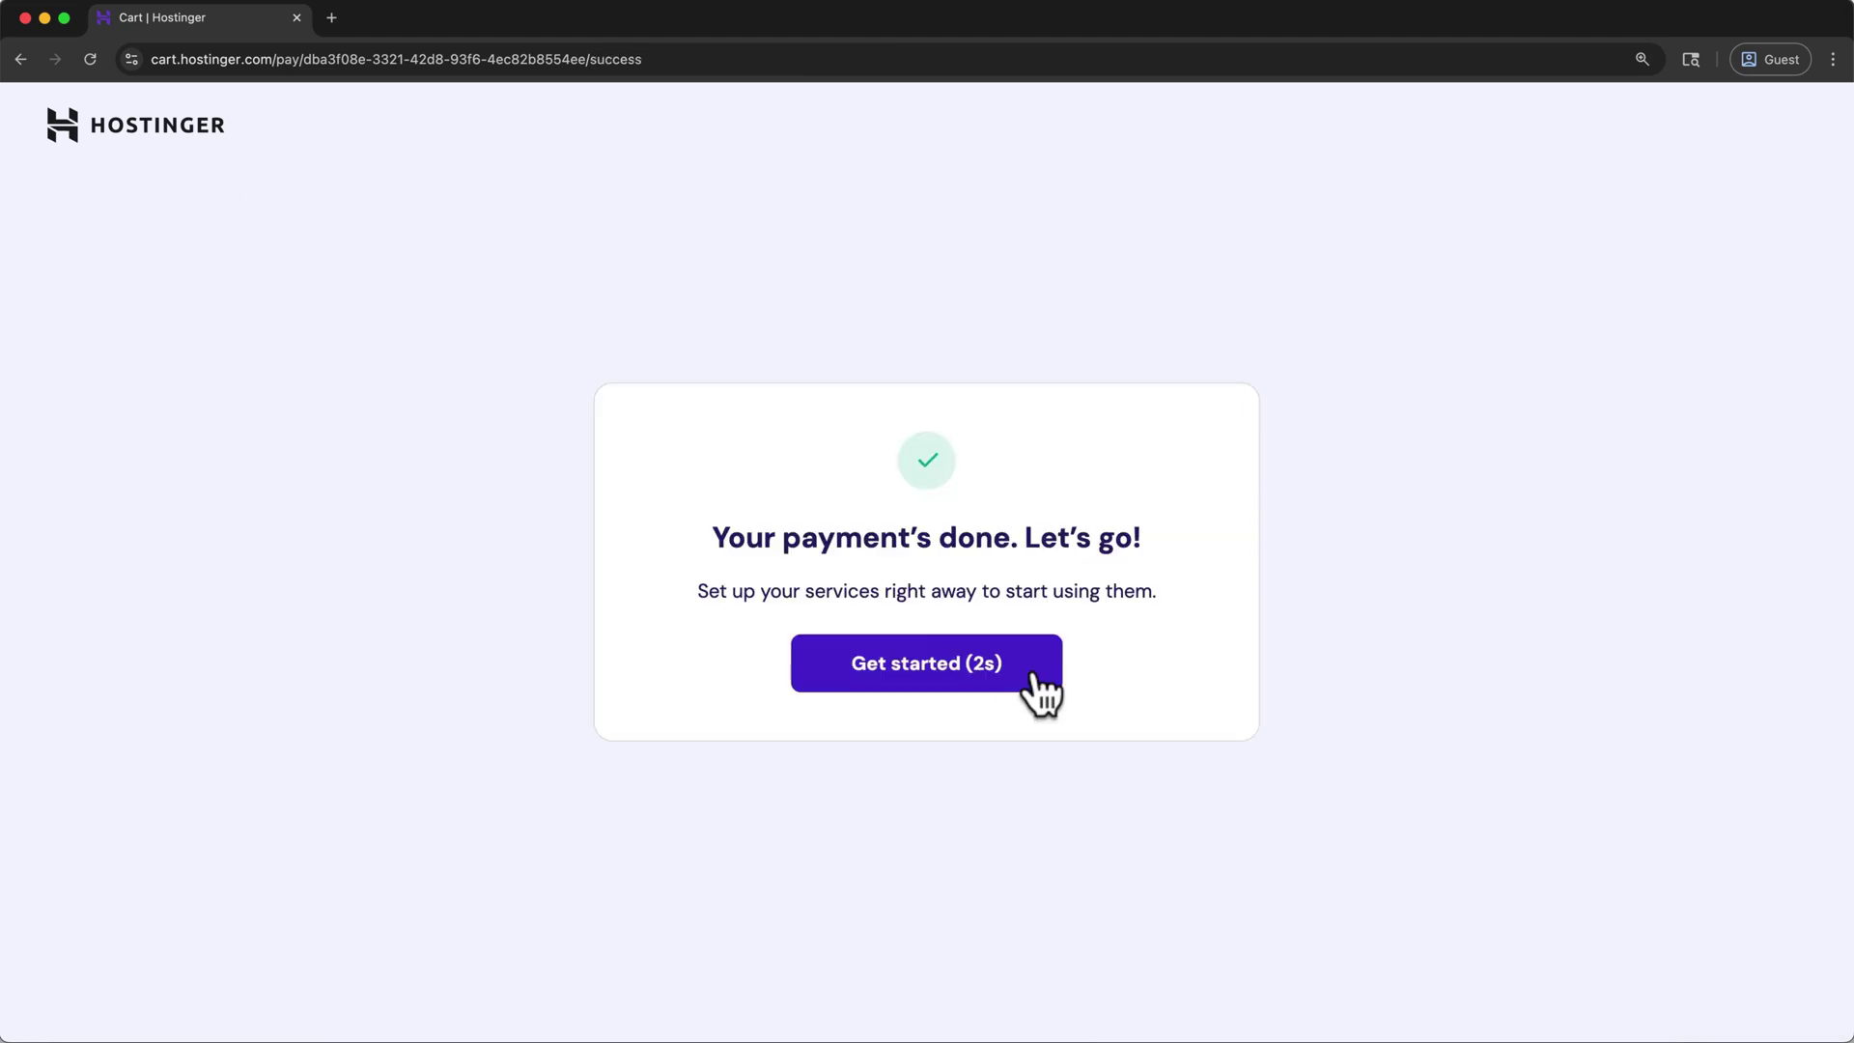
- Skip the website setup onboarding, leaving without saving progress
click(1031, 676)
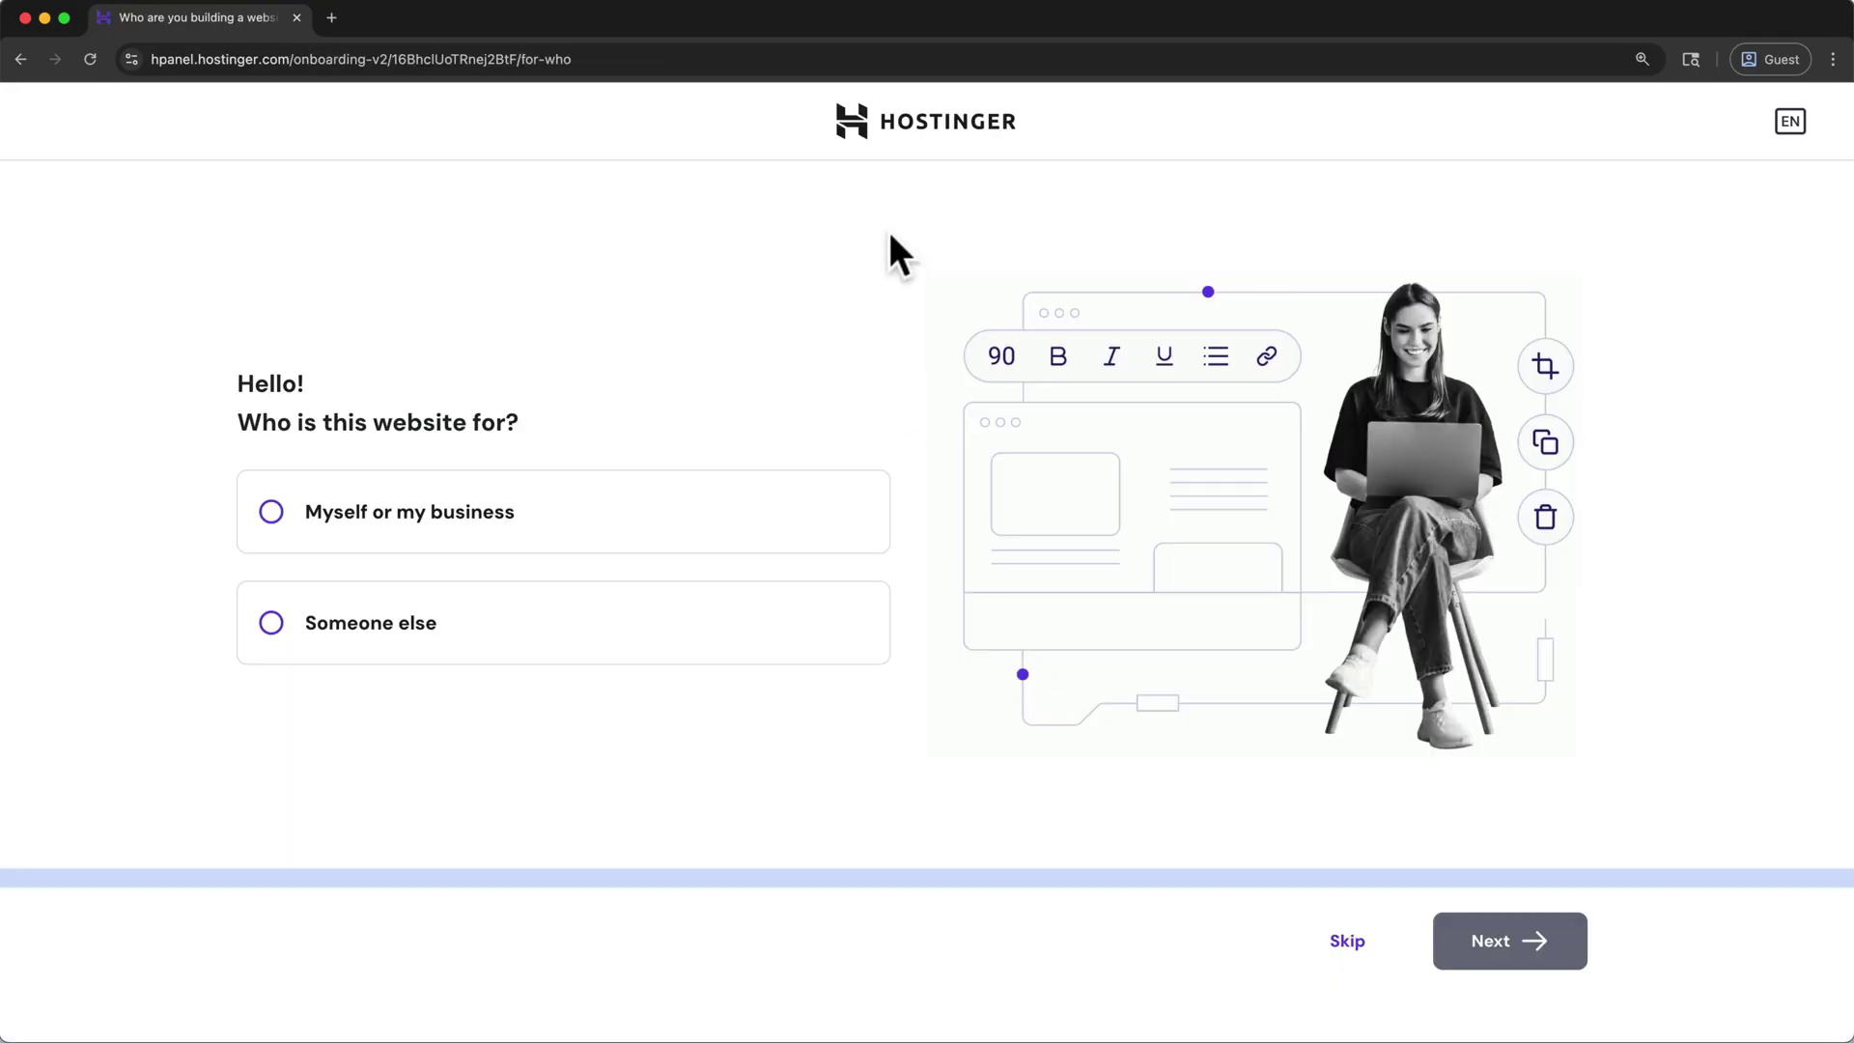
click(908, 130)
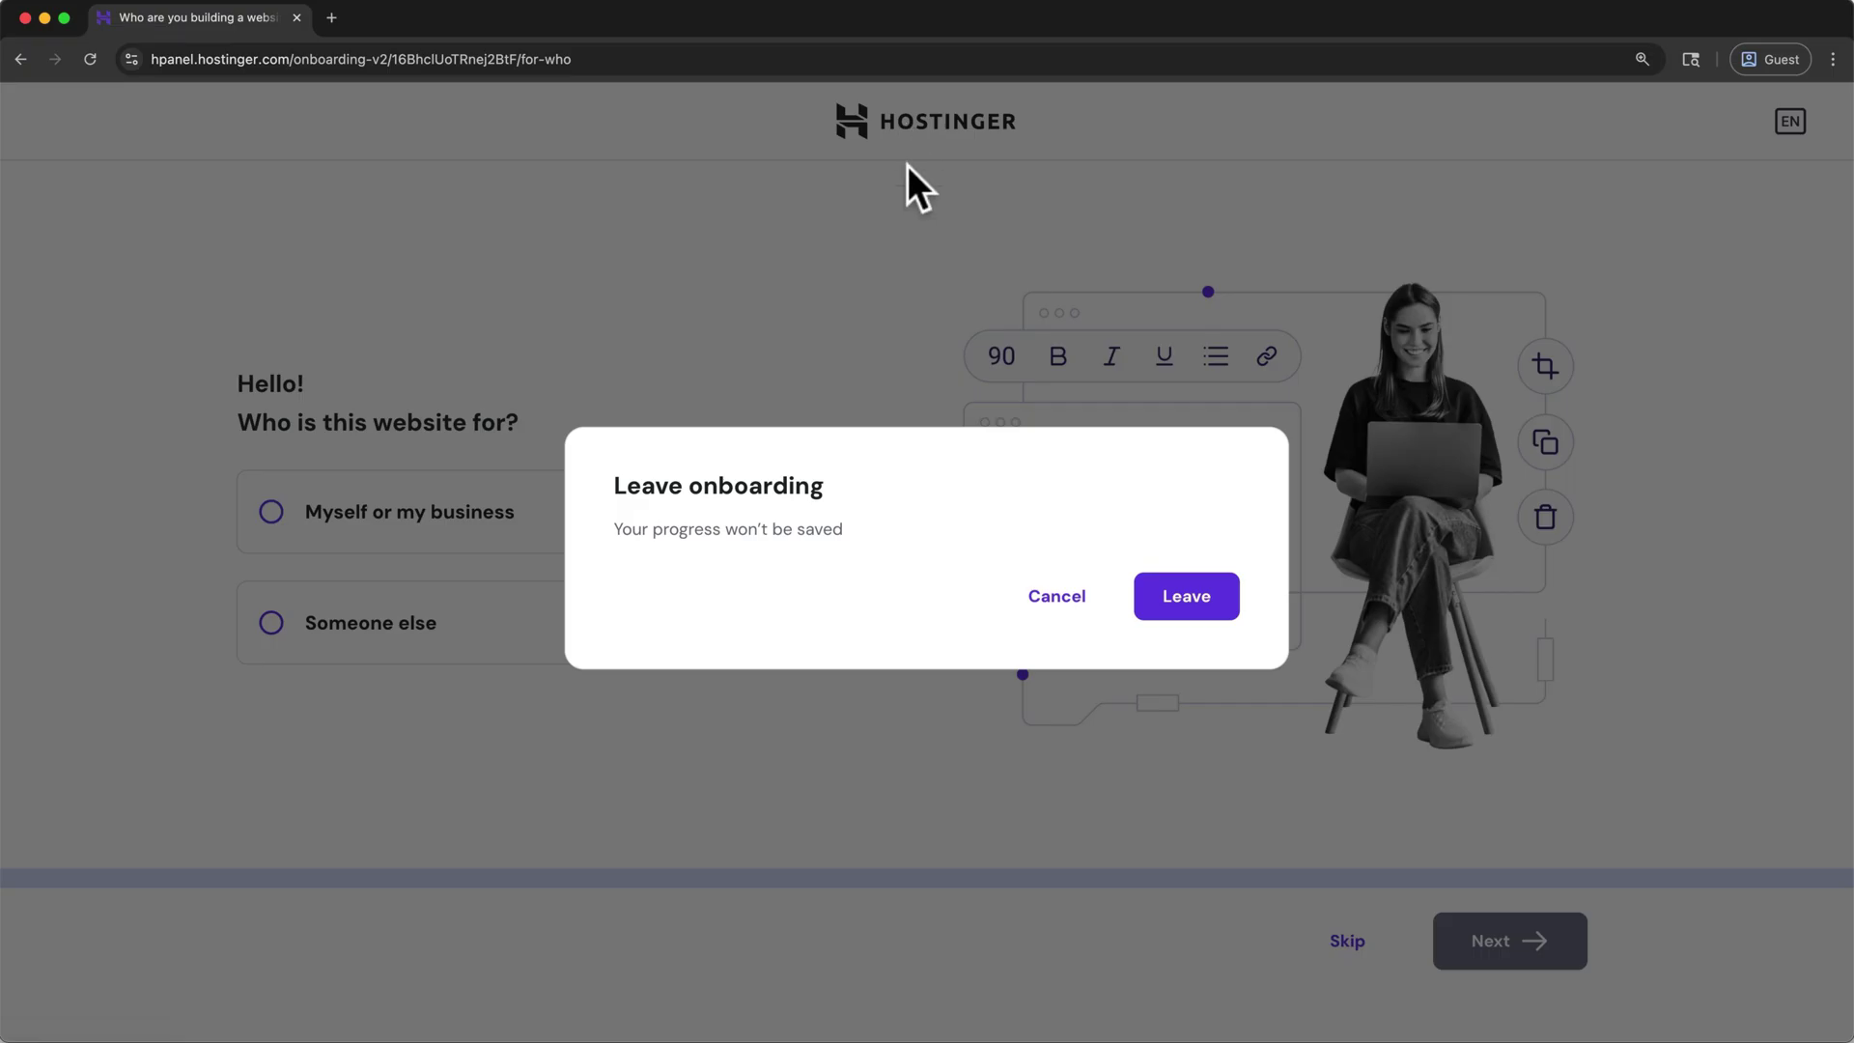
click(1213, 598)
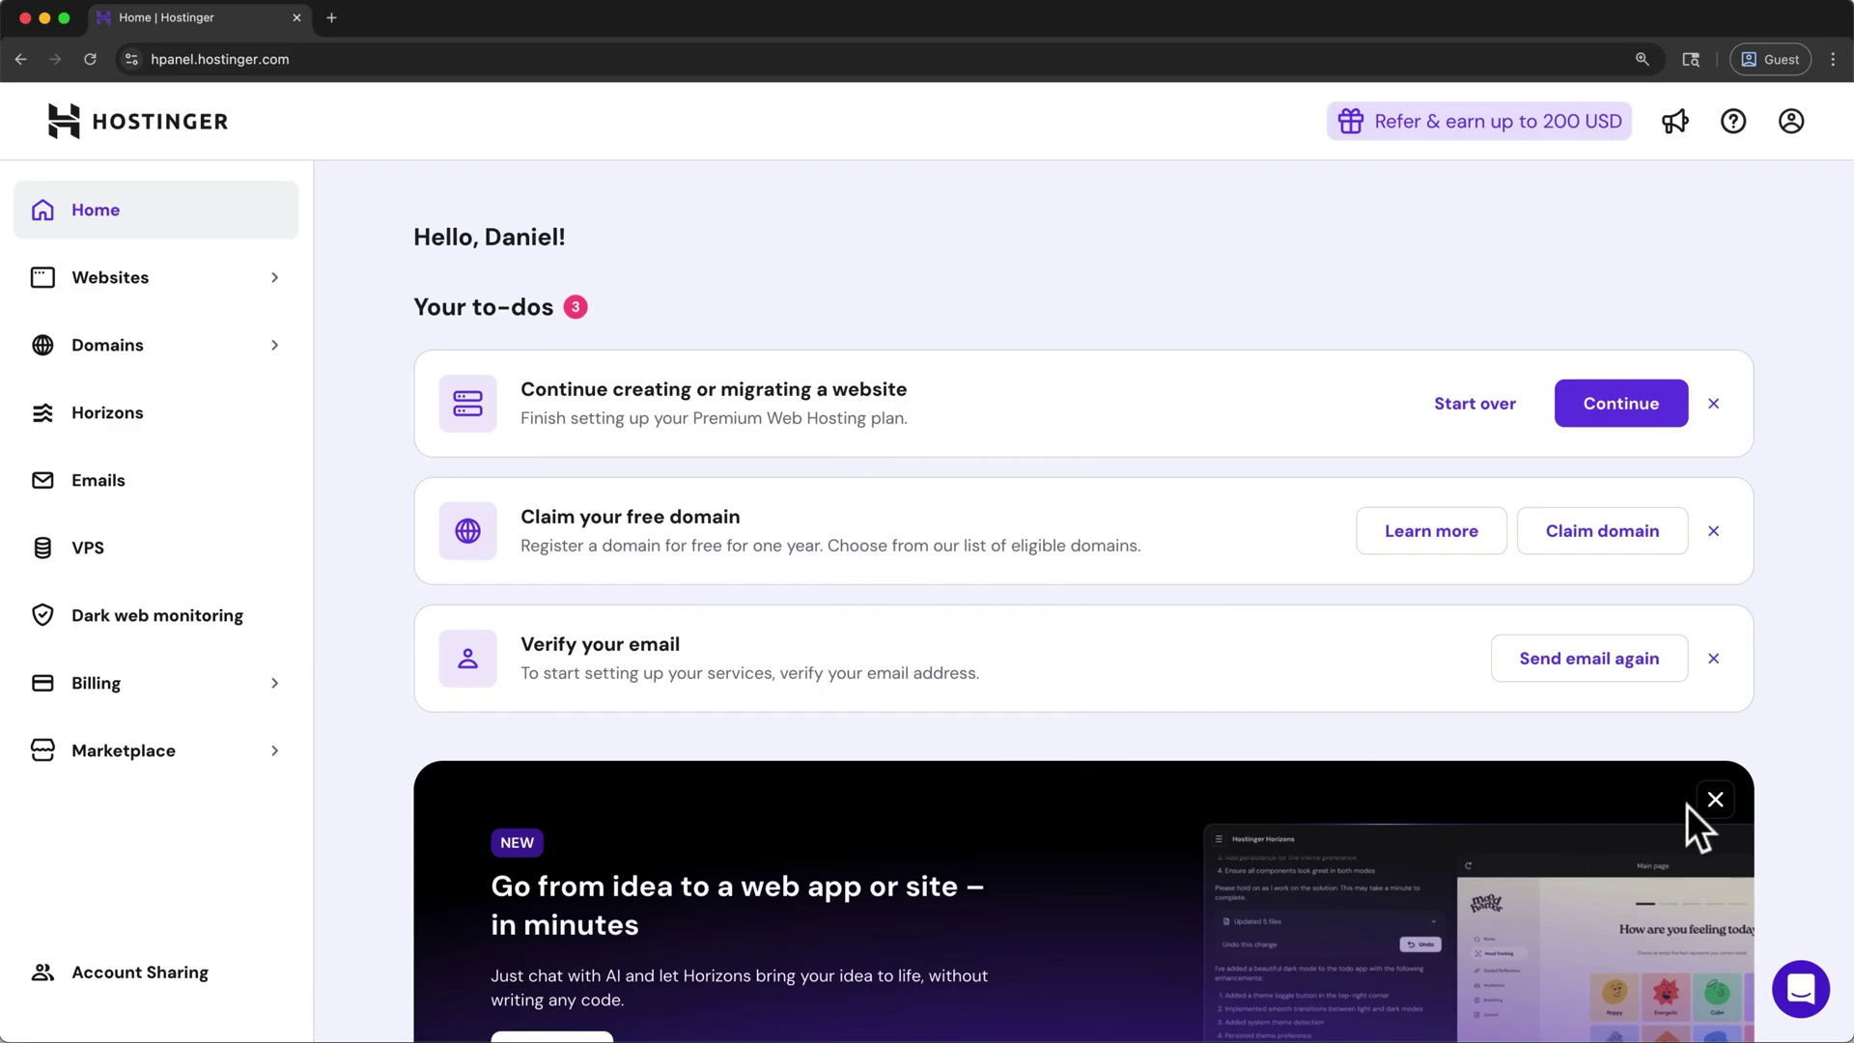
- Dismiss the Horizons banner and verify the account email via Gmail's verification message
click(1716, 800)
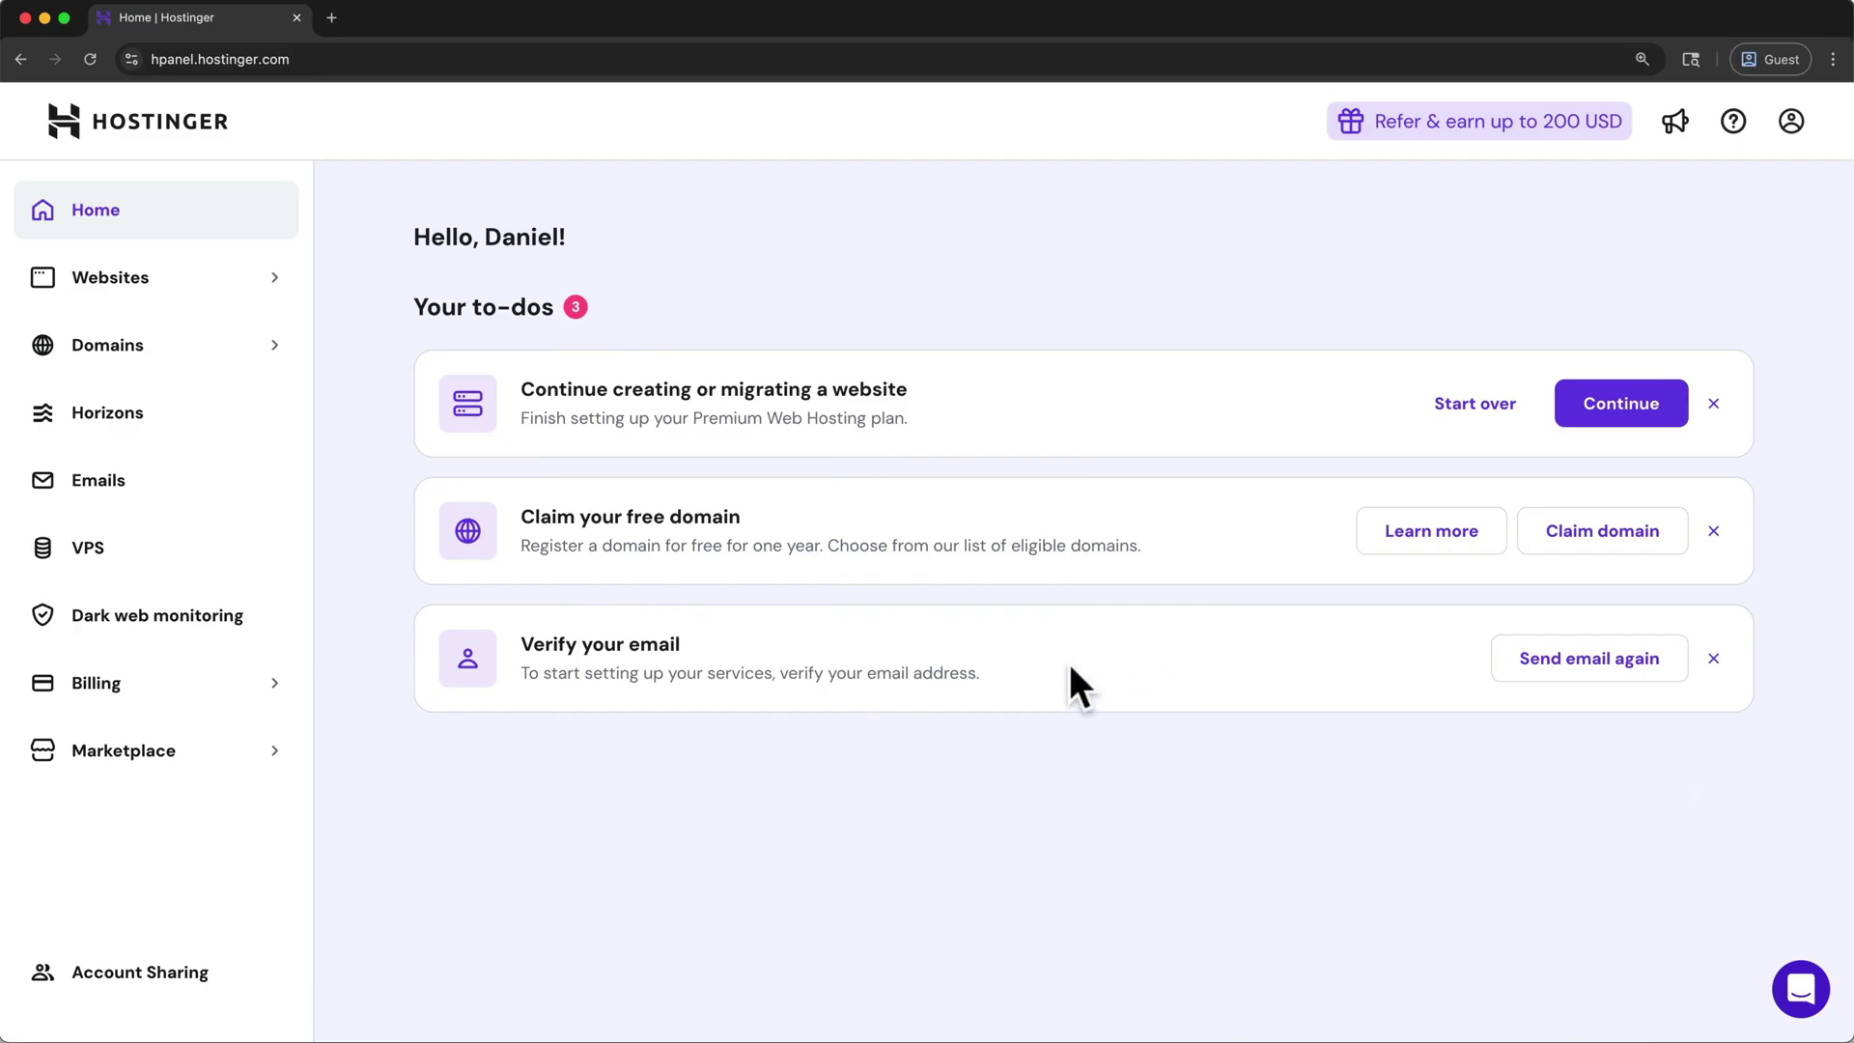
click(333, 19)
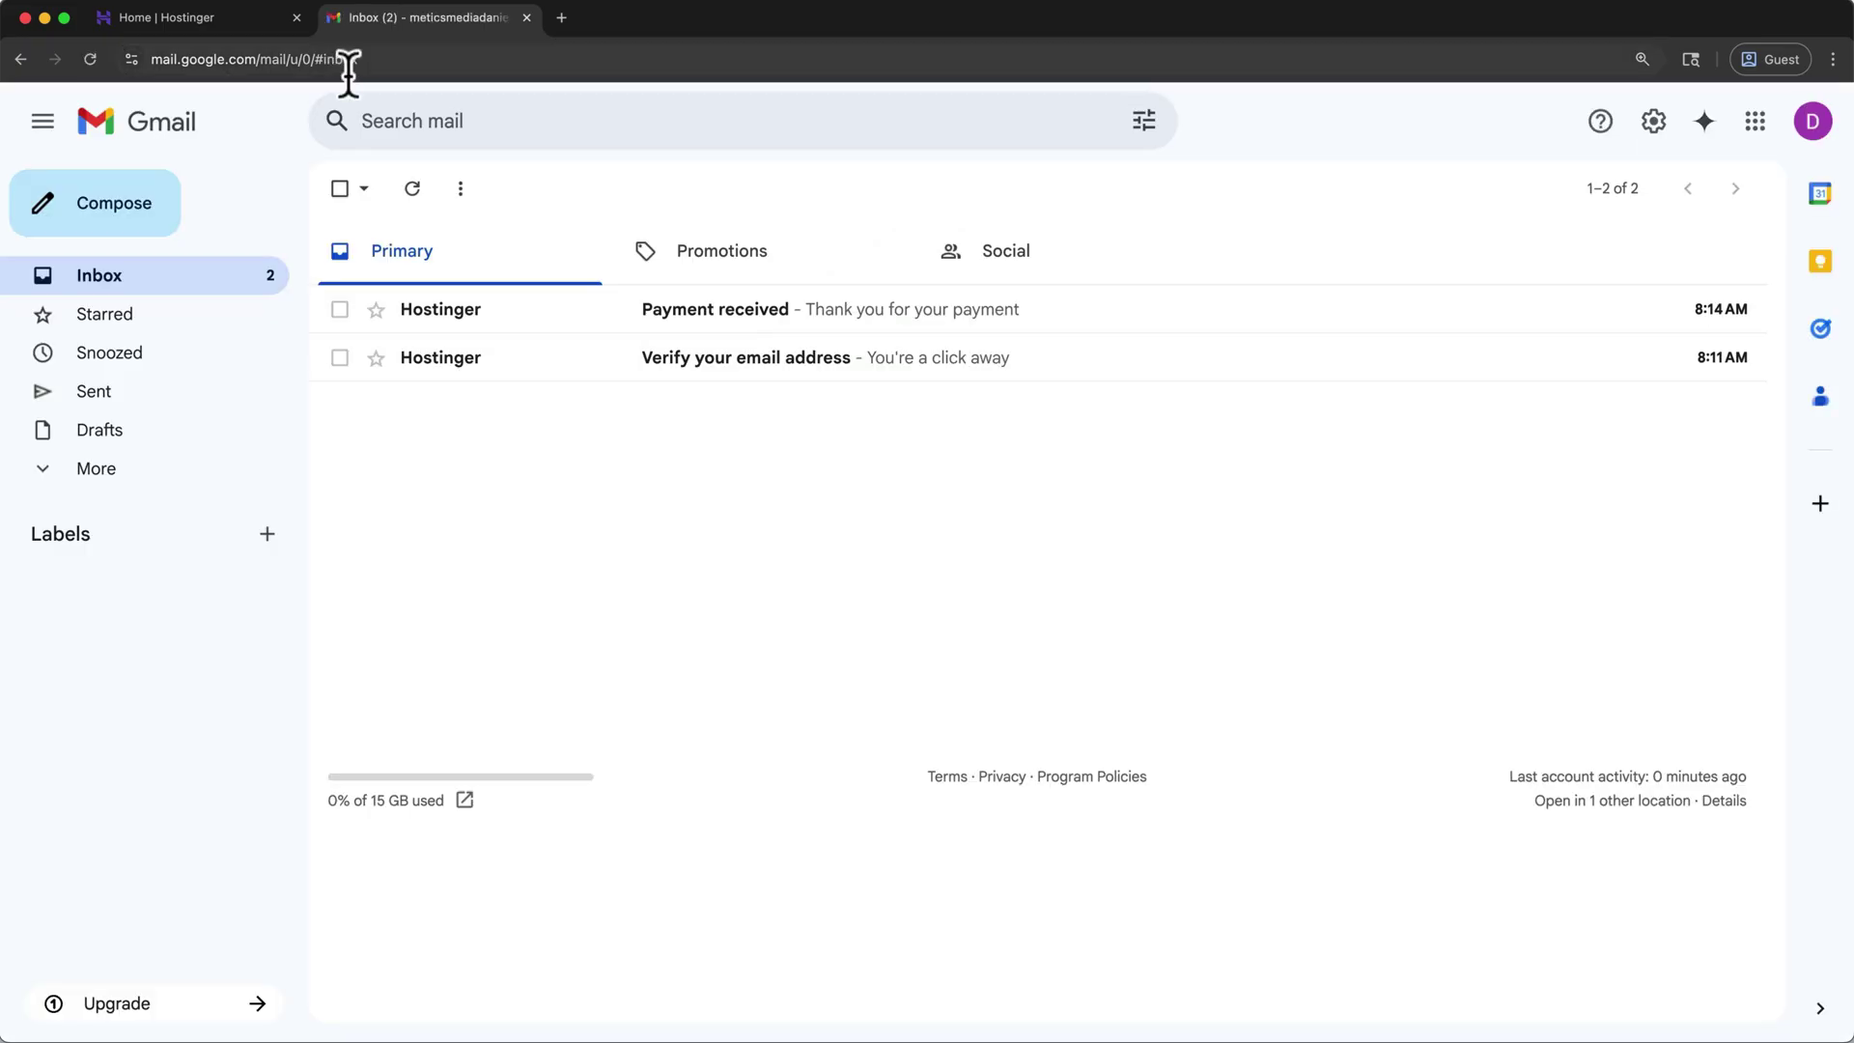
click(714, 389)
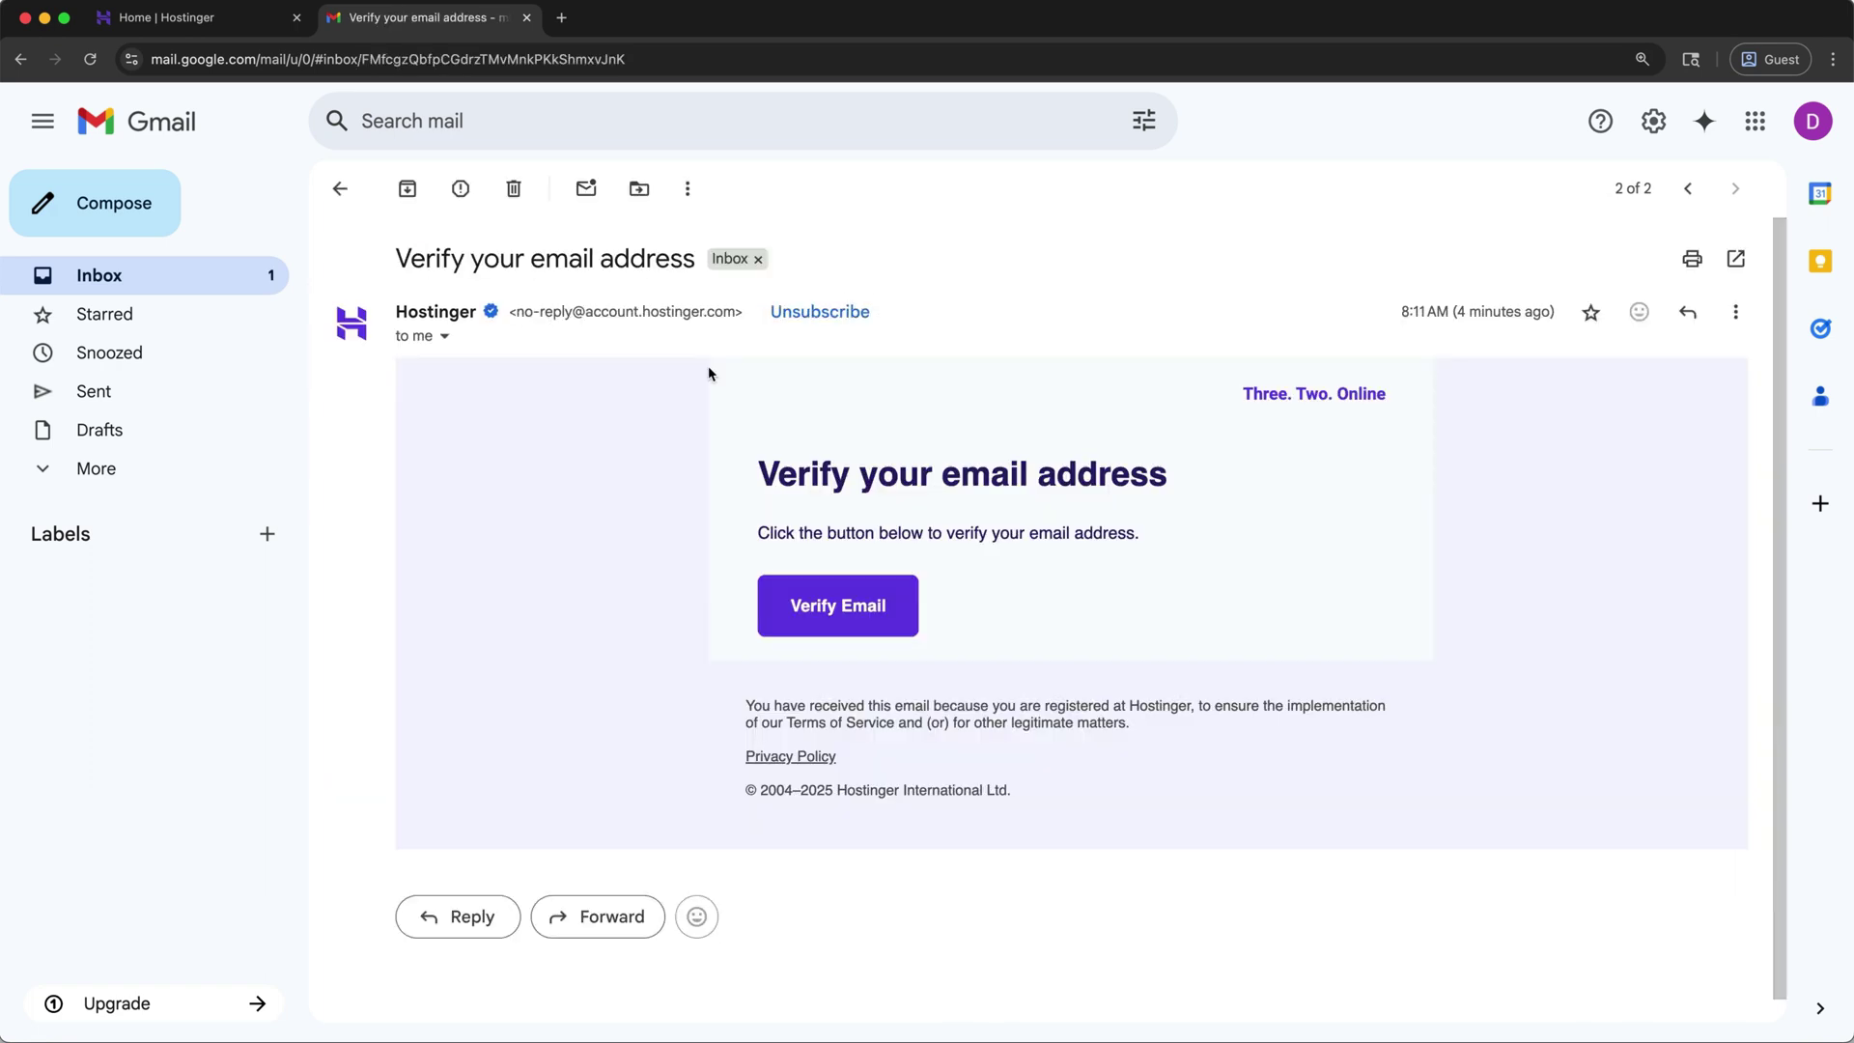
click(778, 638)
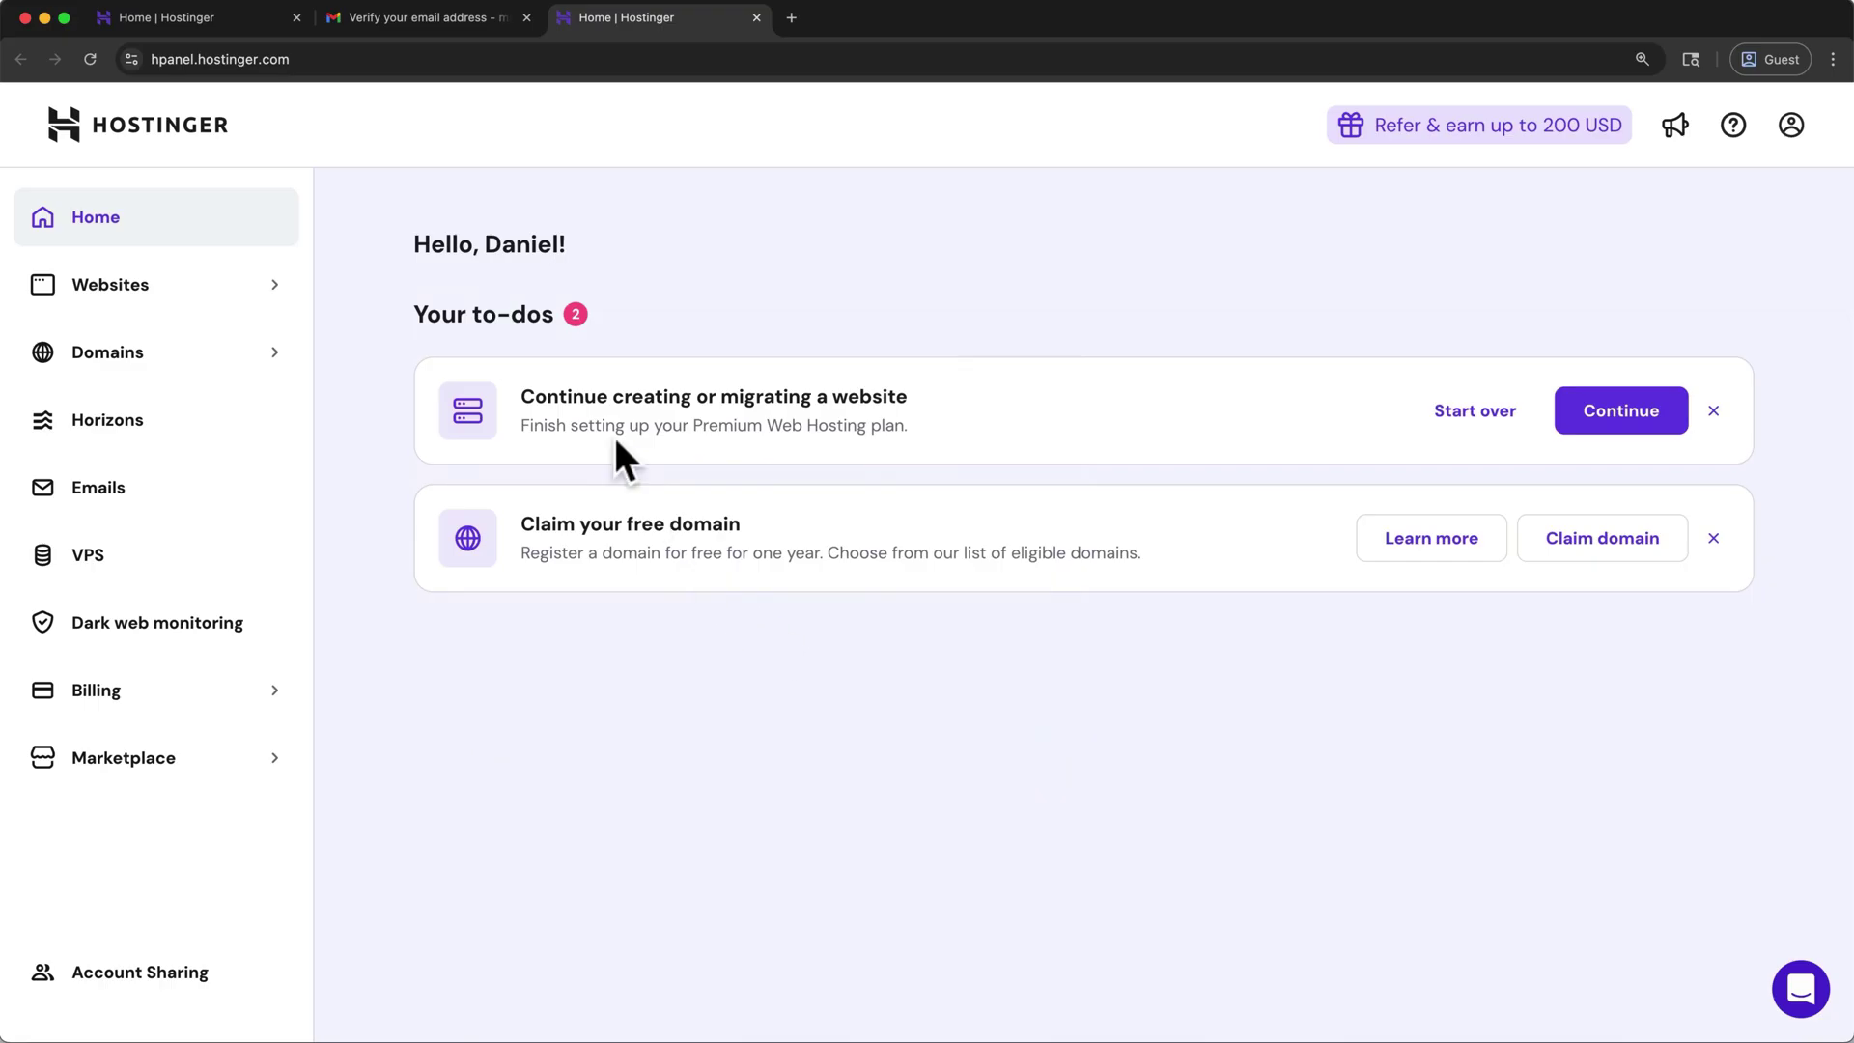
click(522, 19)
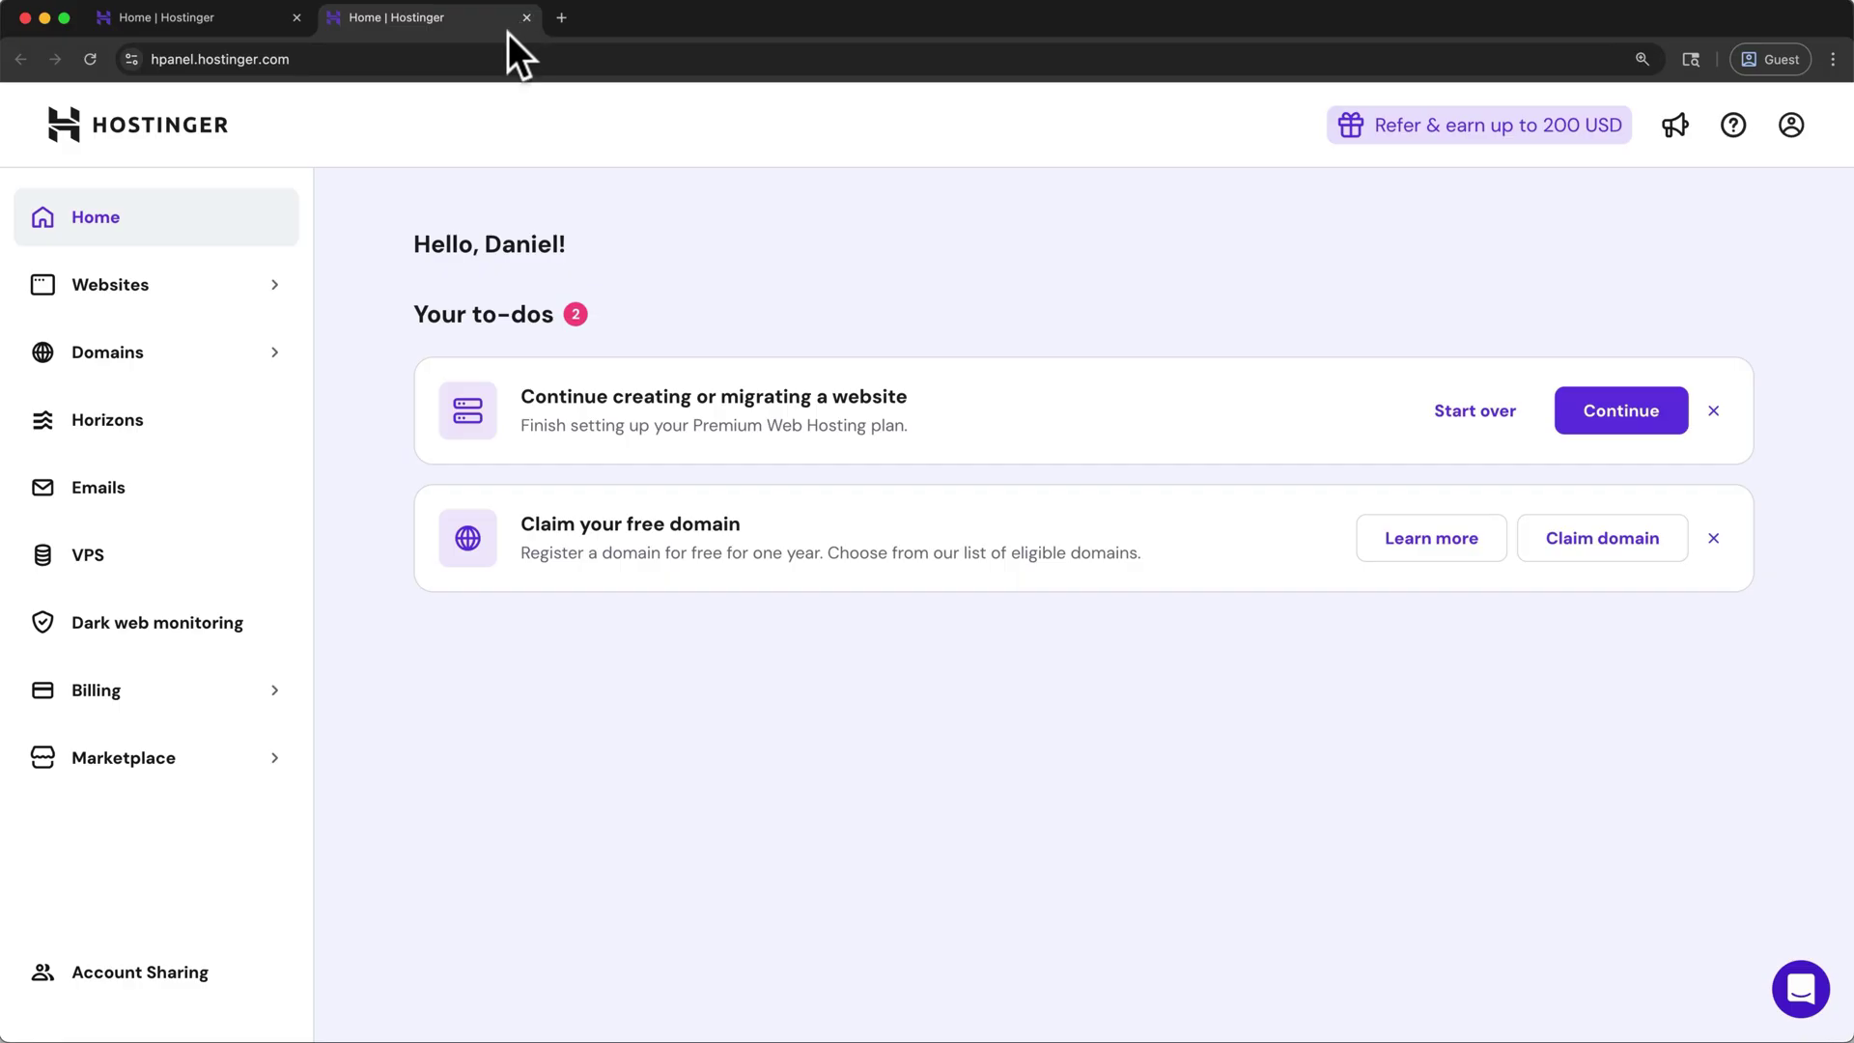
- Check availability of hwptutorial2 with the .com ending and claim it as the free domain
click(298, 16)
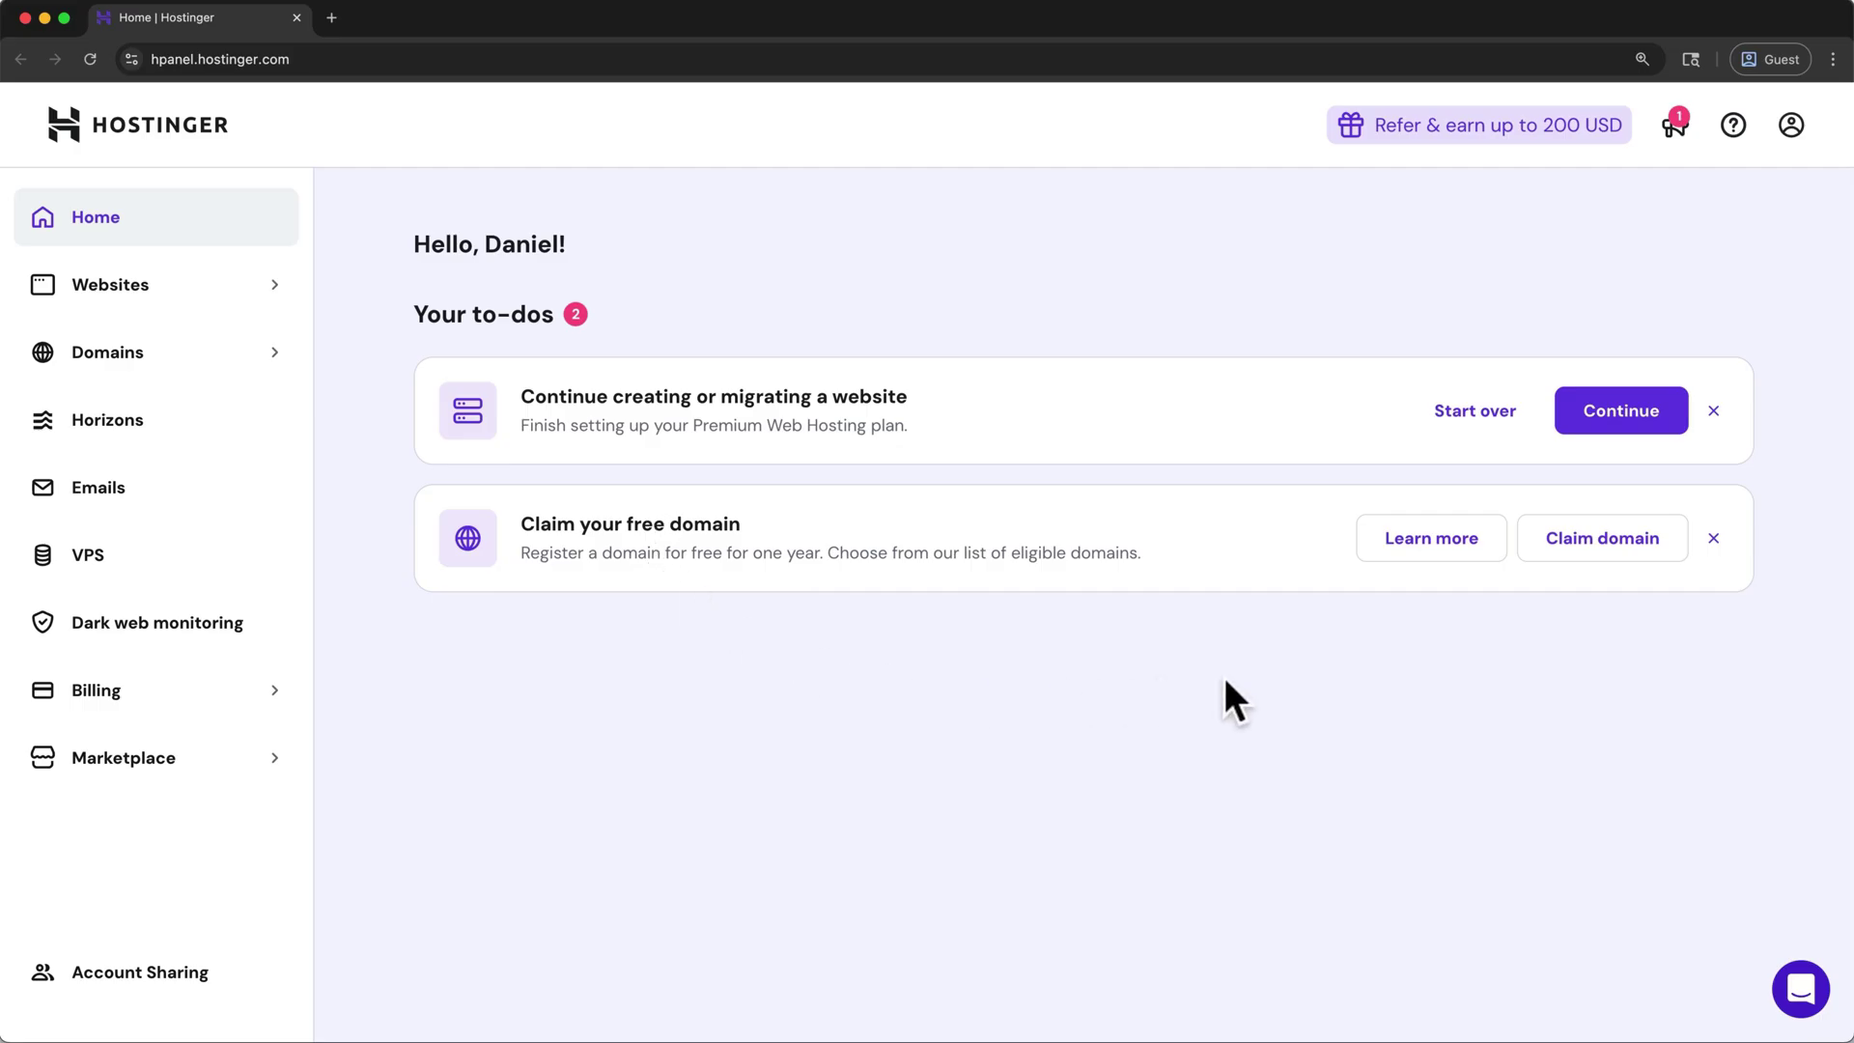
click(1603, 560)
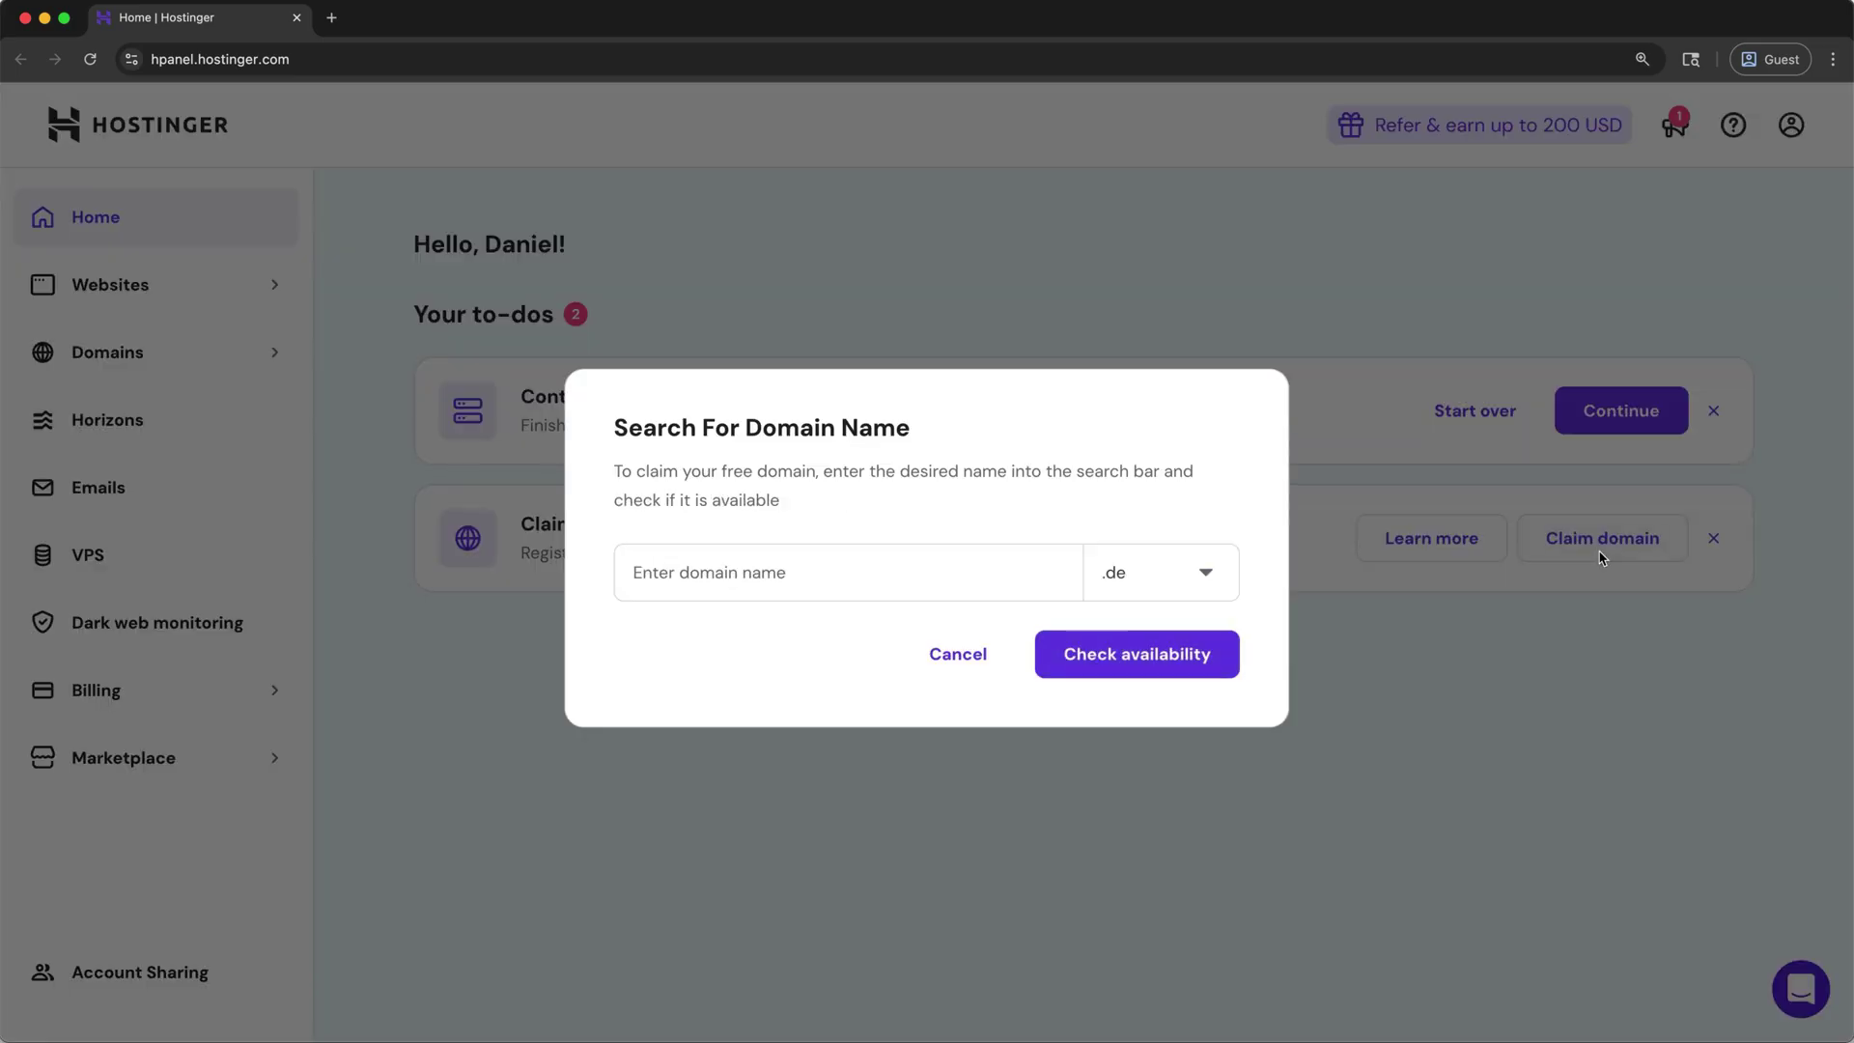
click(936, 579)
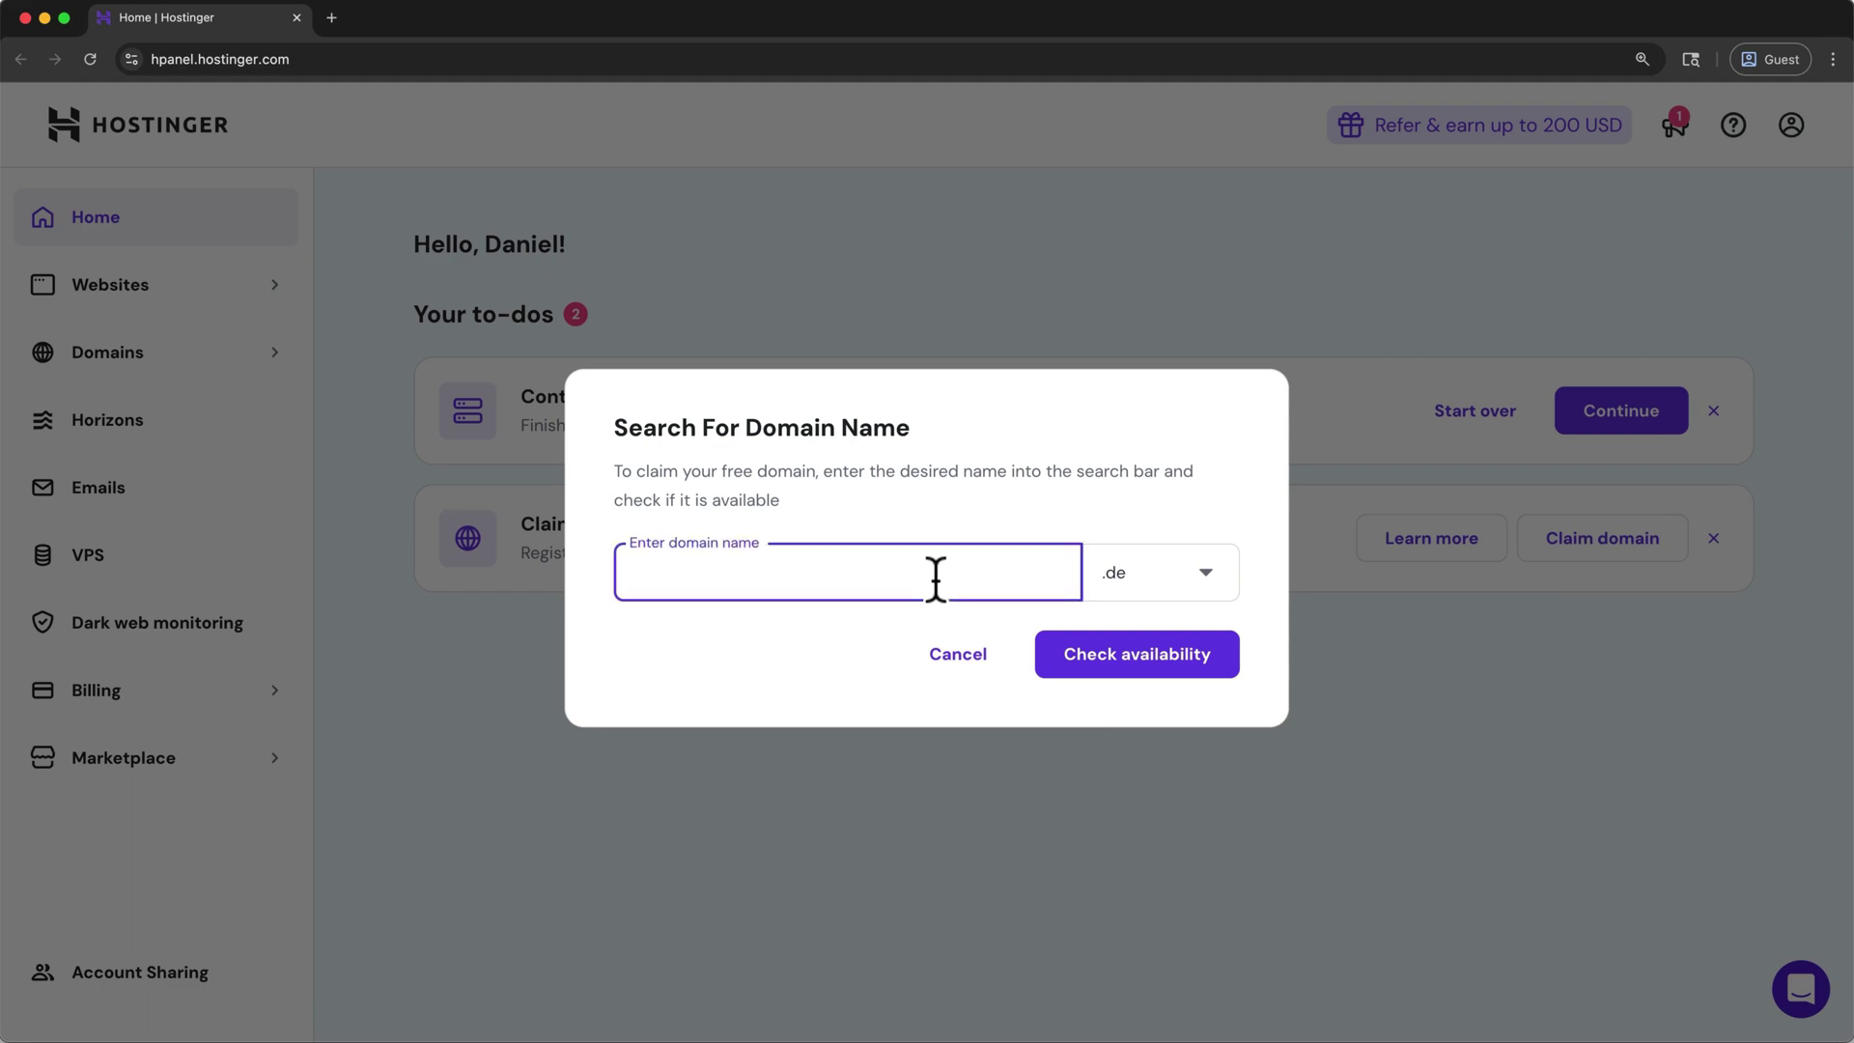
text(hwptutorial2)
click(1200, 588)
scroll(1202, 649, down, 3)
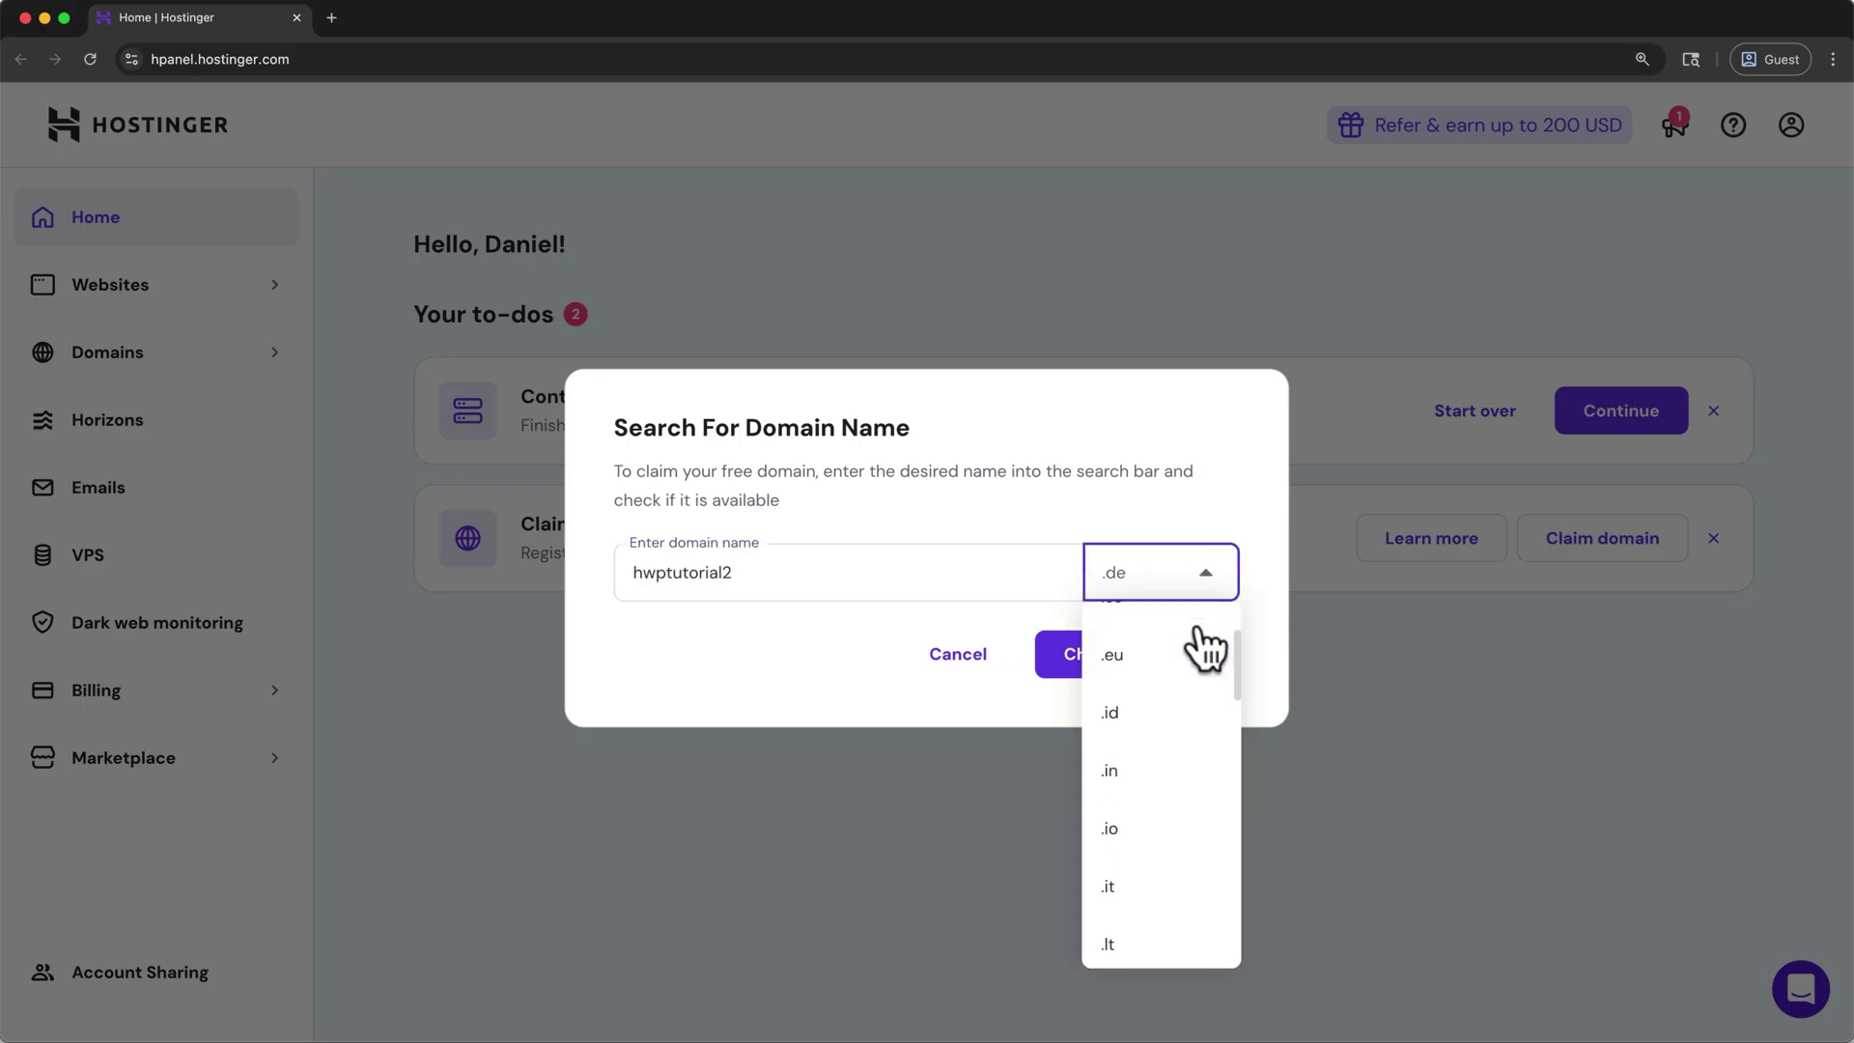
scroll(1202, 642, down, 2)
click(1186, 695)
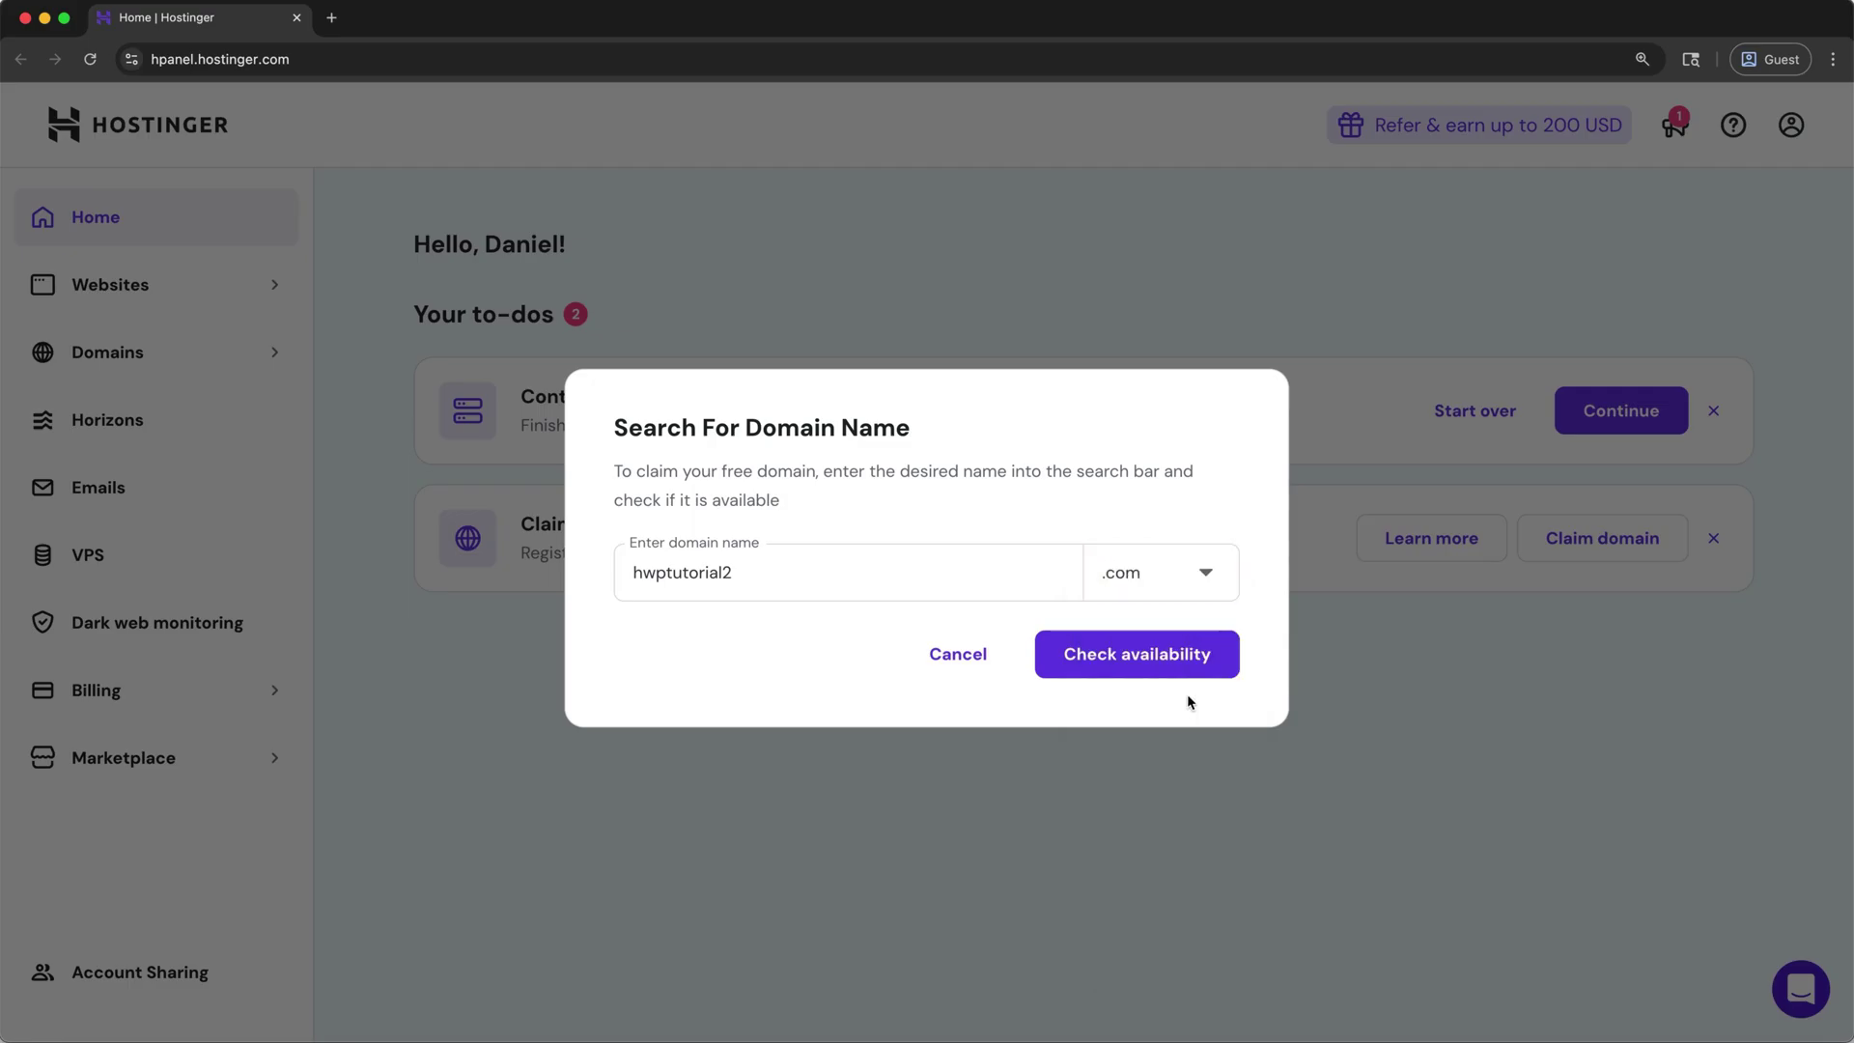
click(1227, 664)
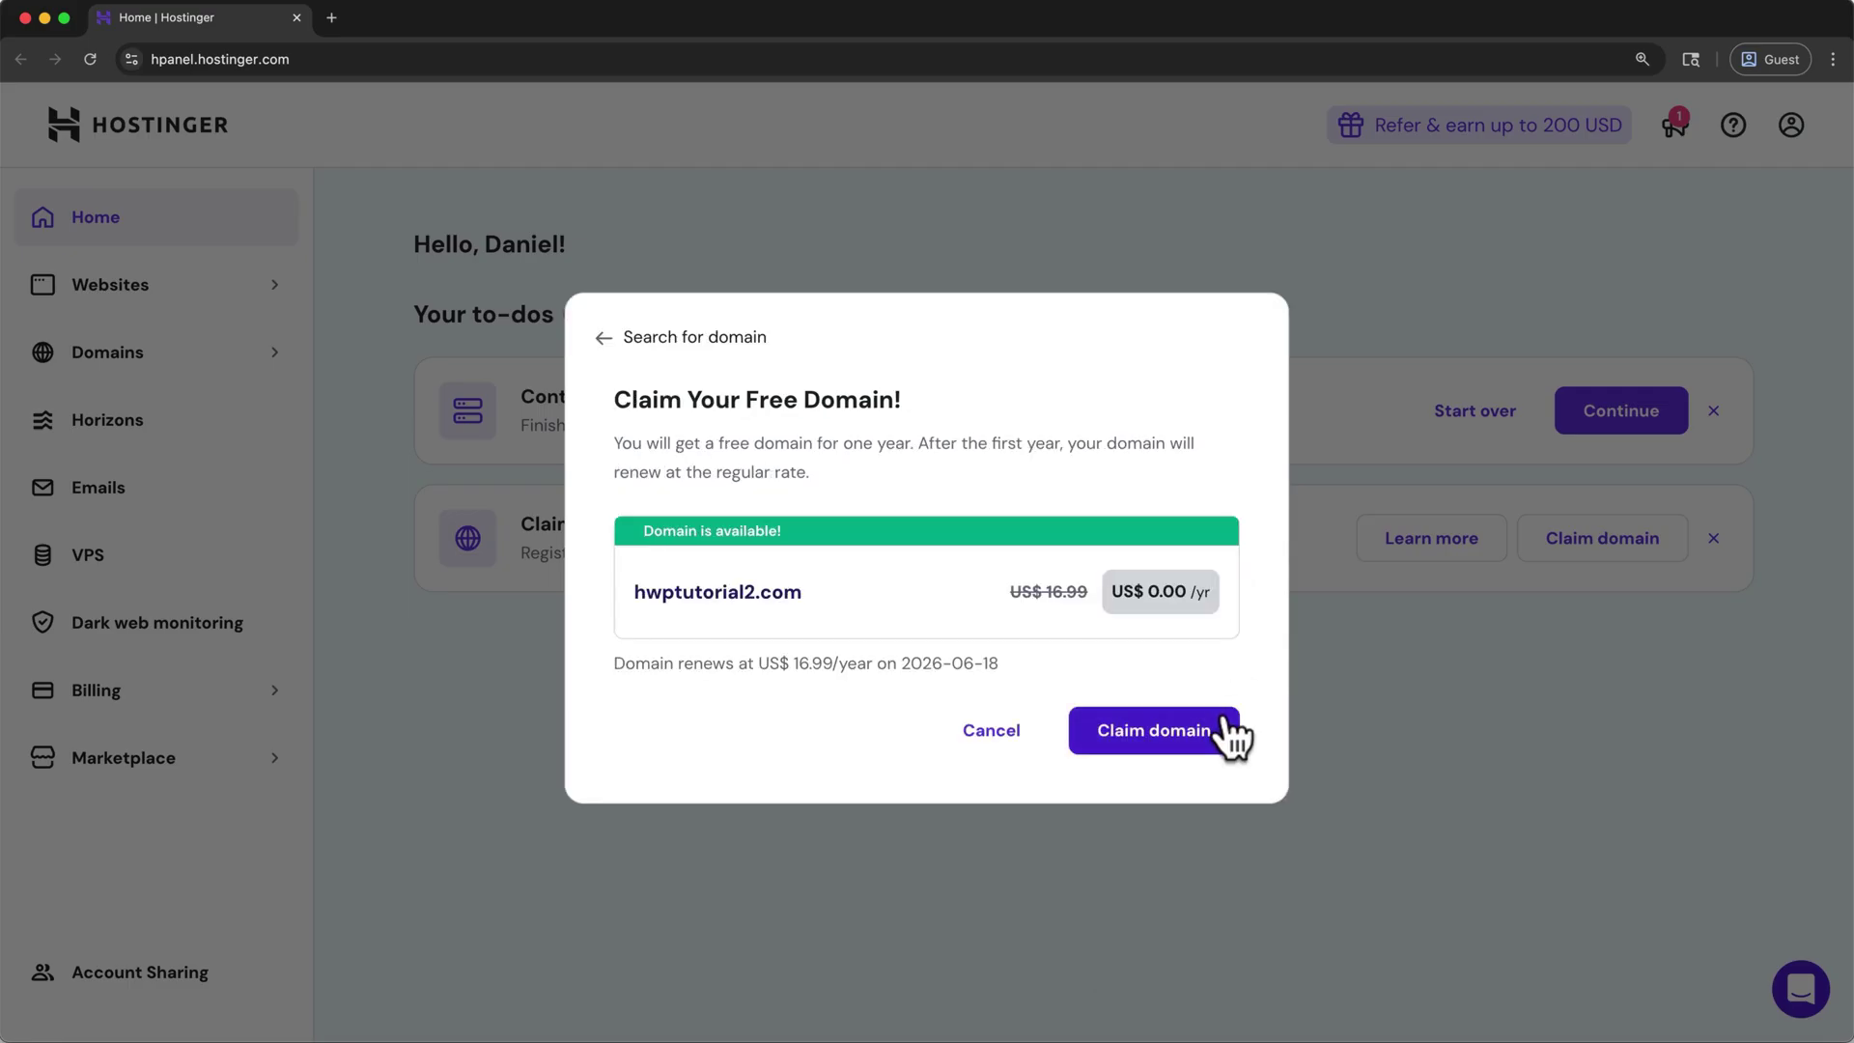
click(1224, 720)
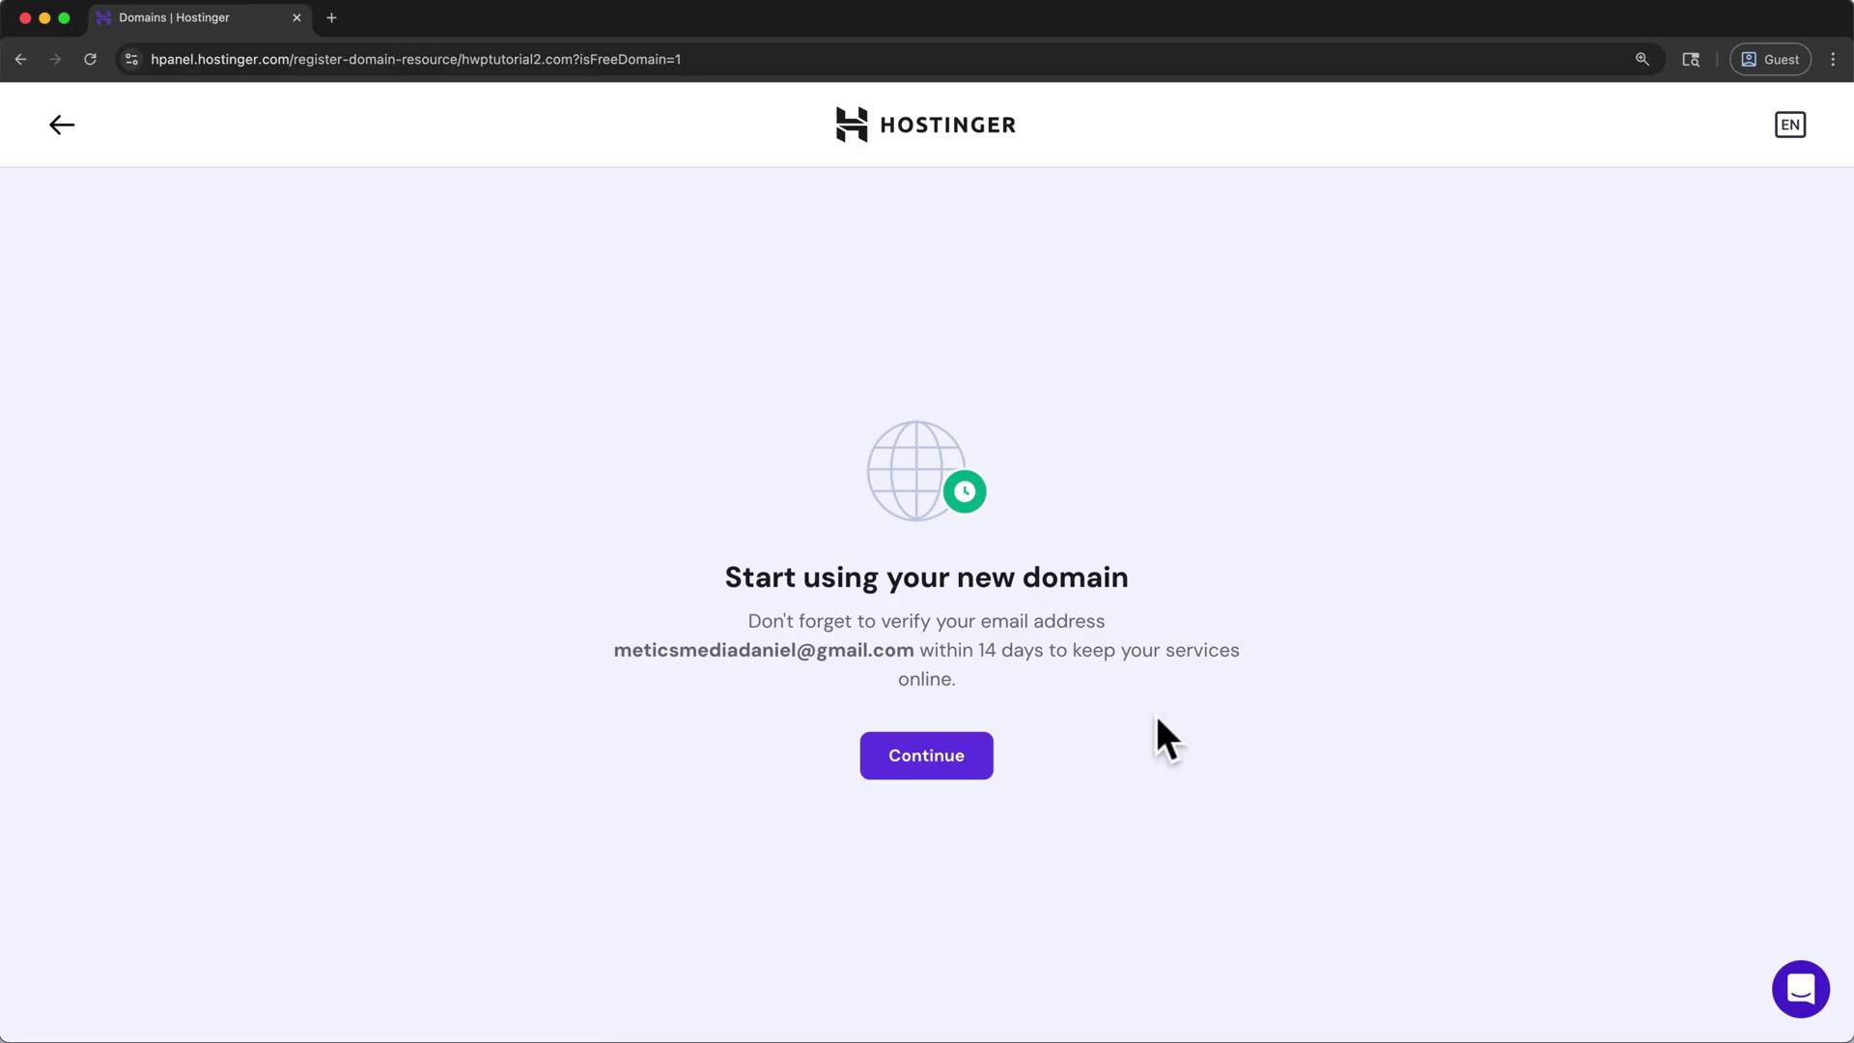
- Verify the hwptutorial2.com contact email from its Gmail message, then close the extra tabs
drag(999, 619, 769, 615)
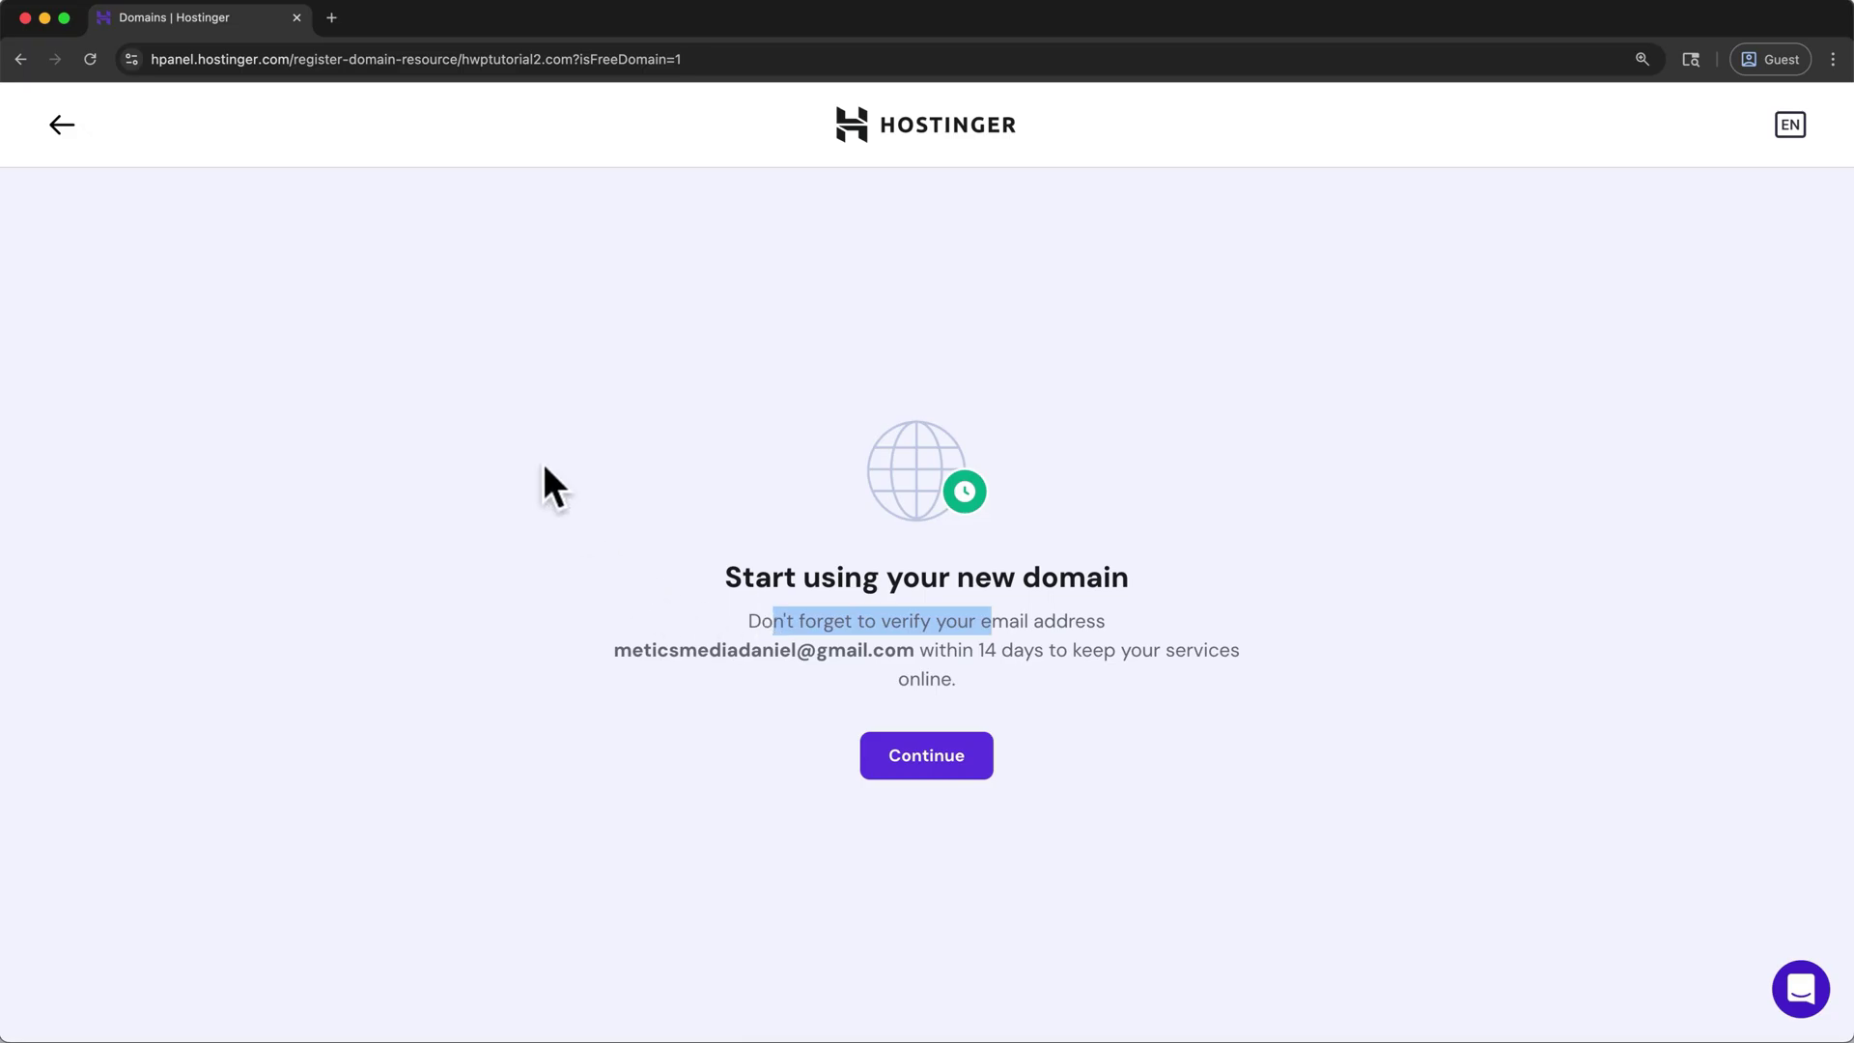
click(328, 9)
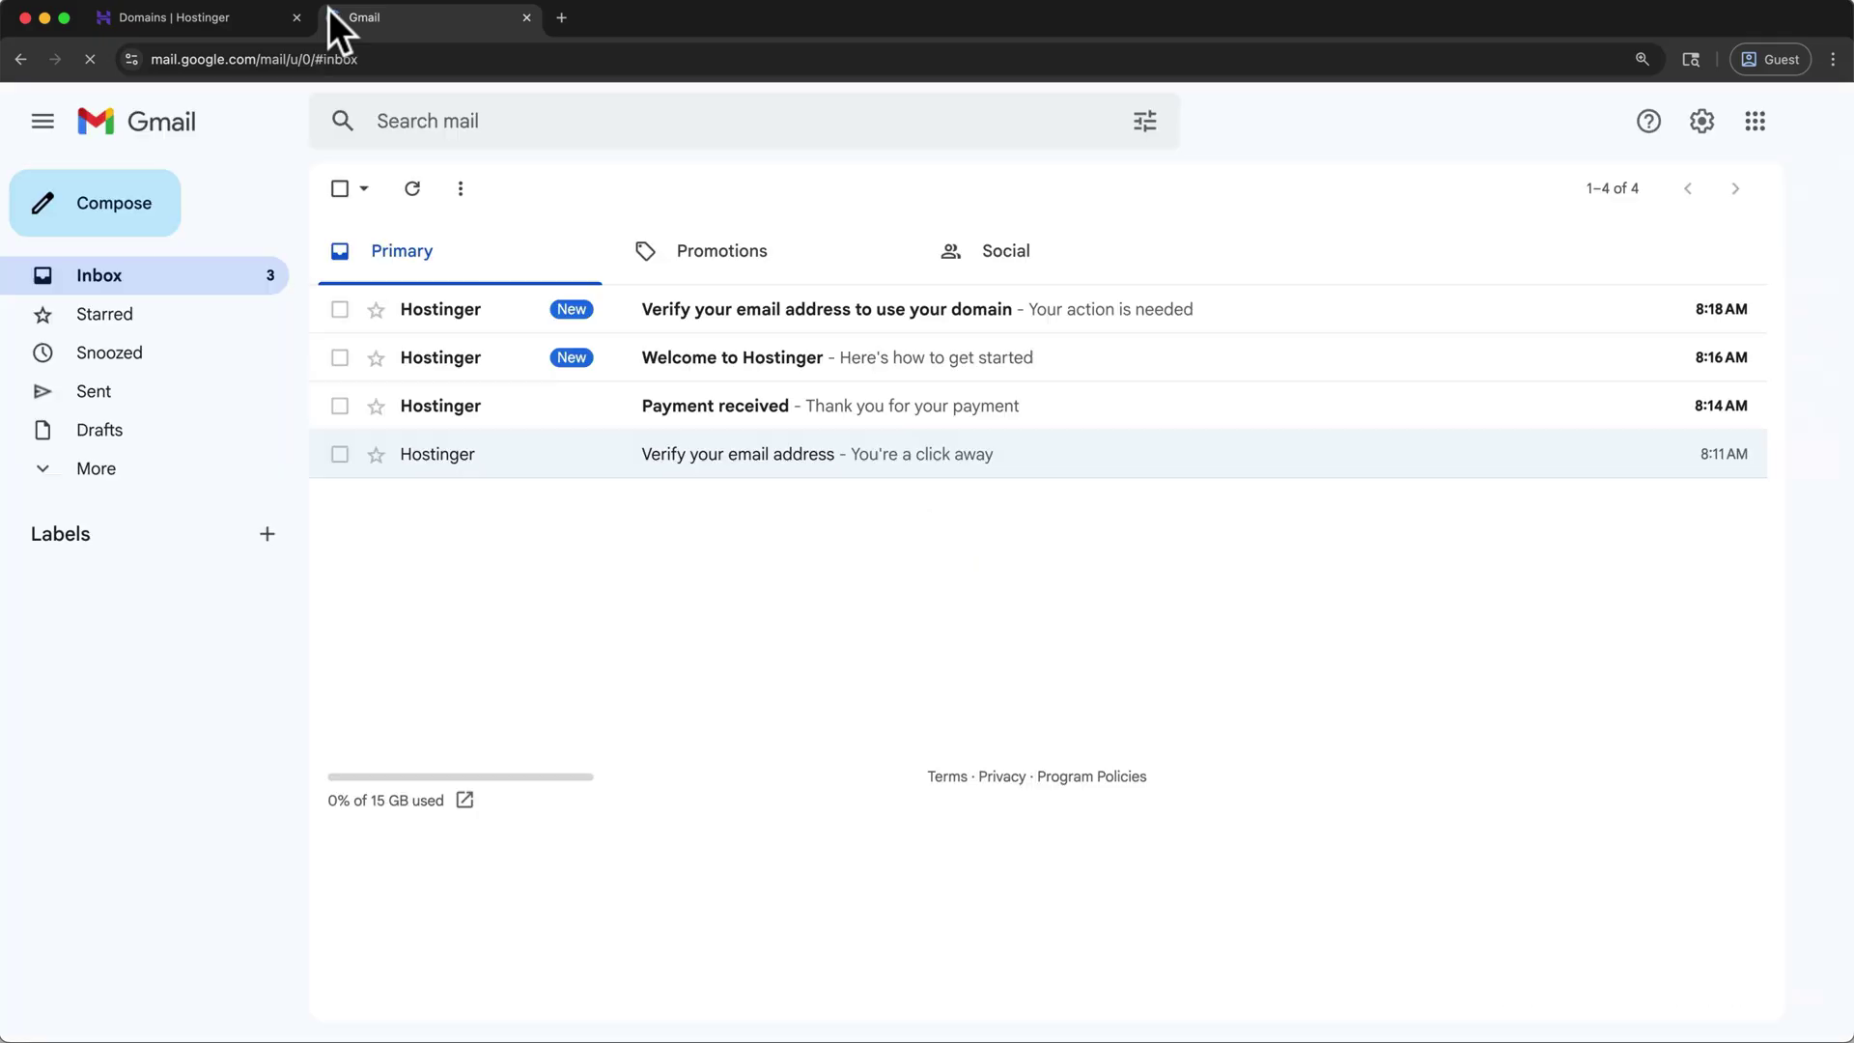
click(647, 319)
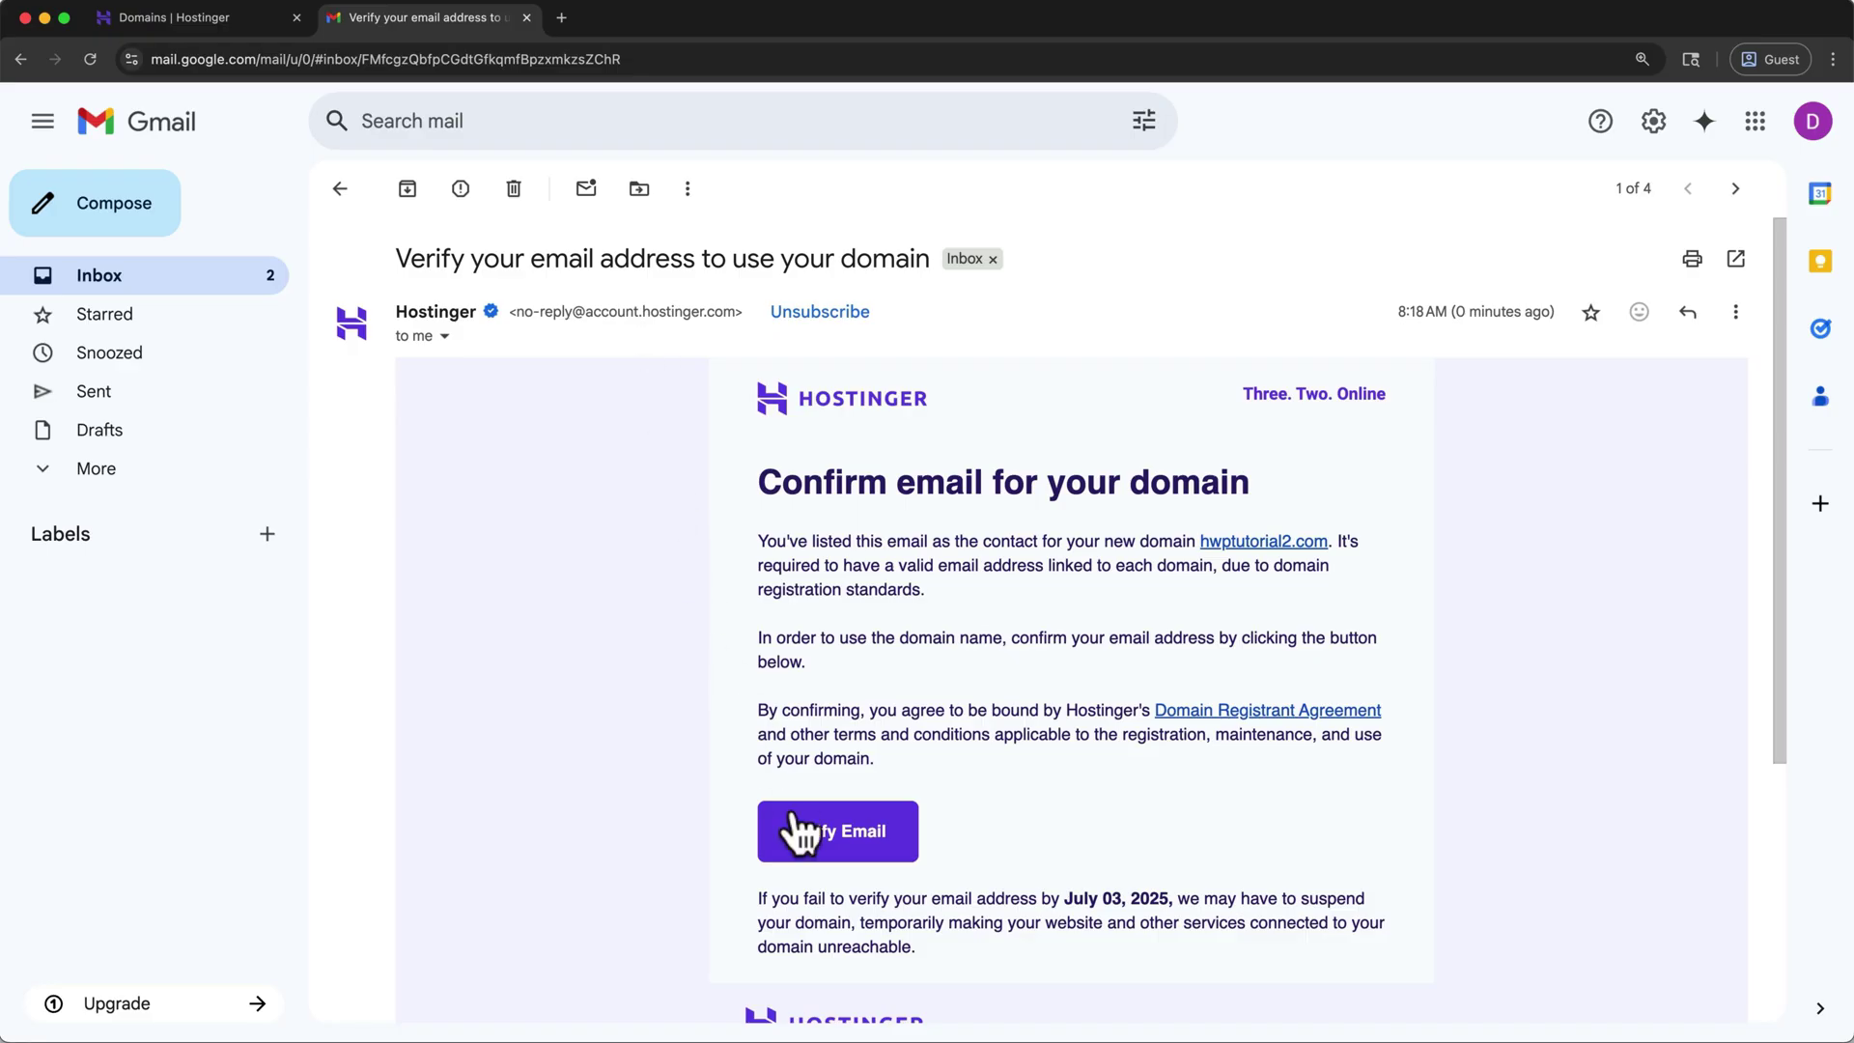
click(803, 828)
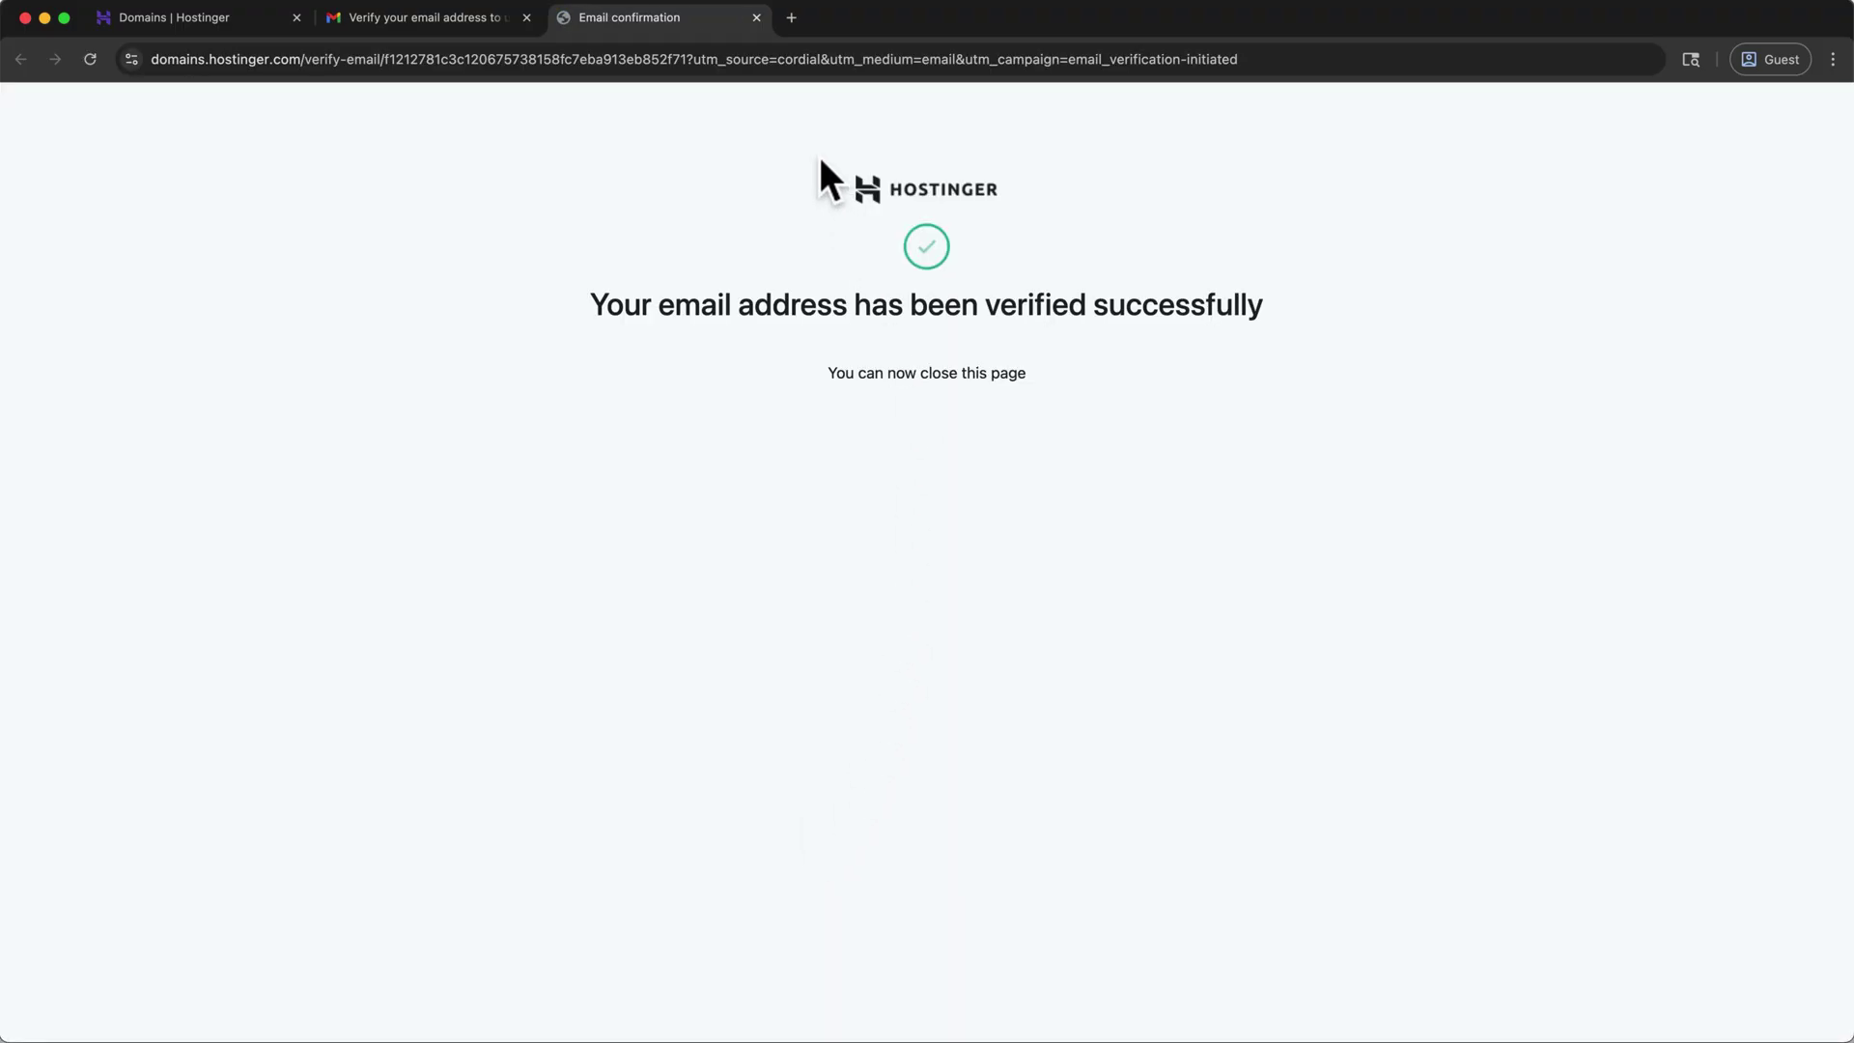
click(757, 15)
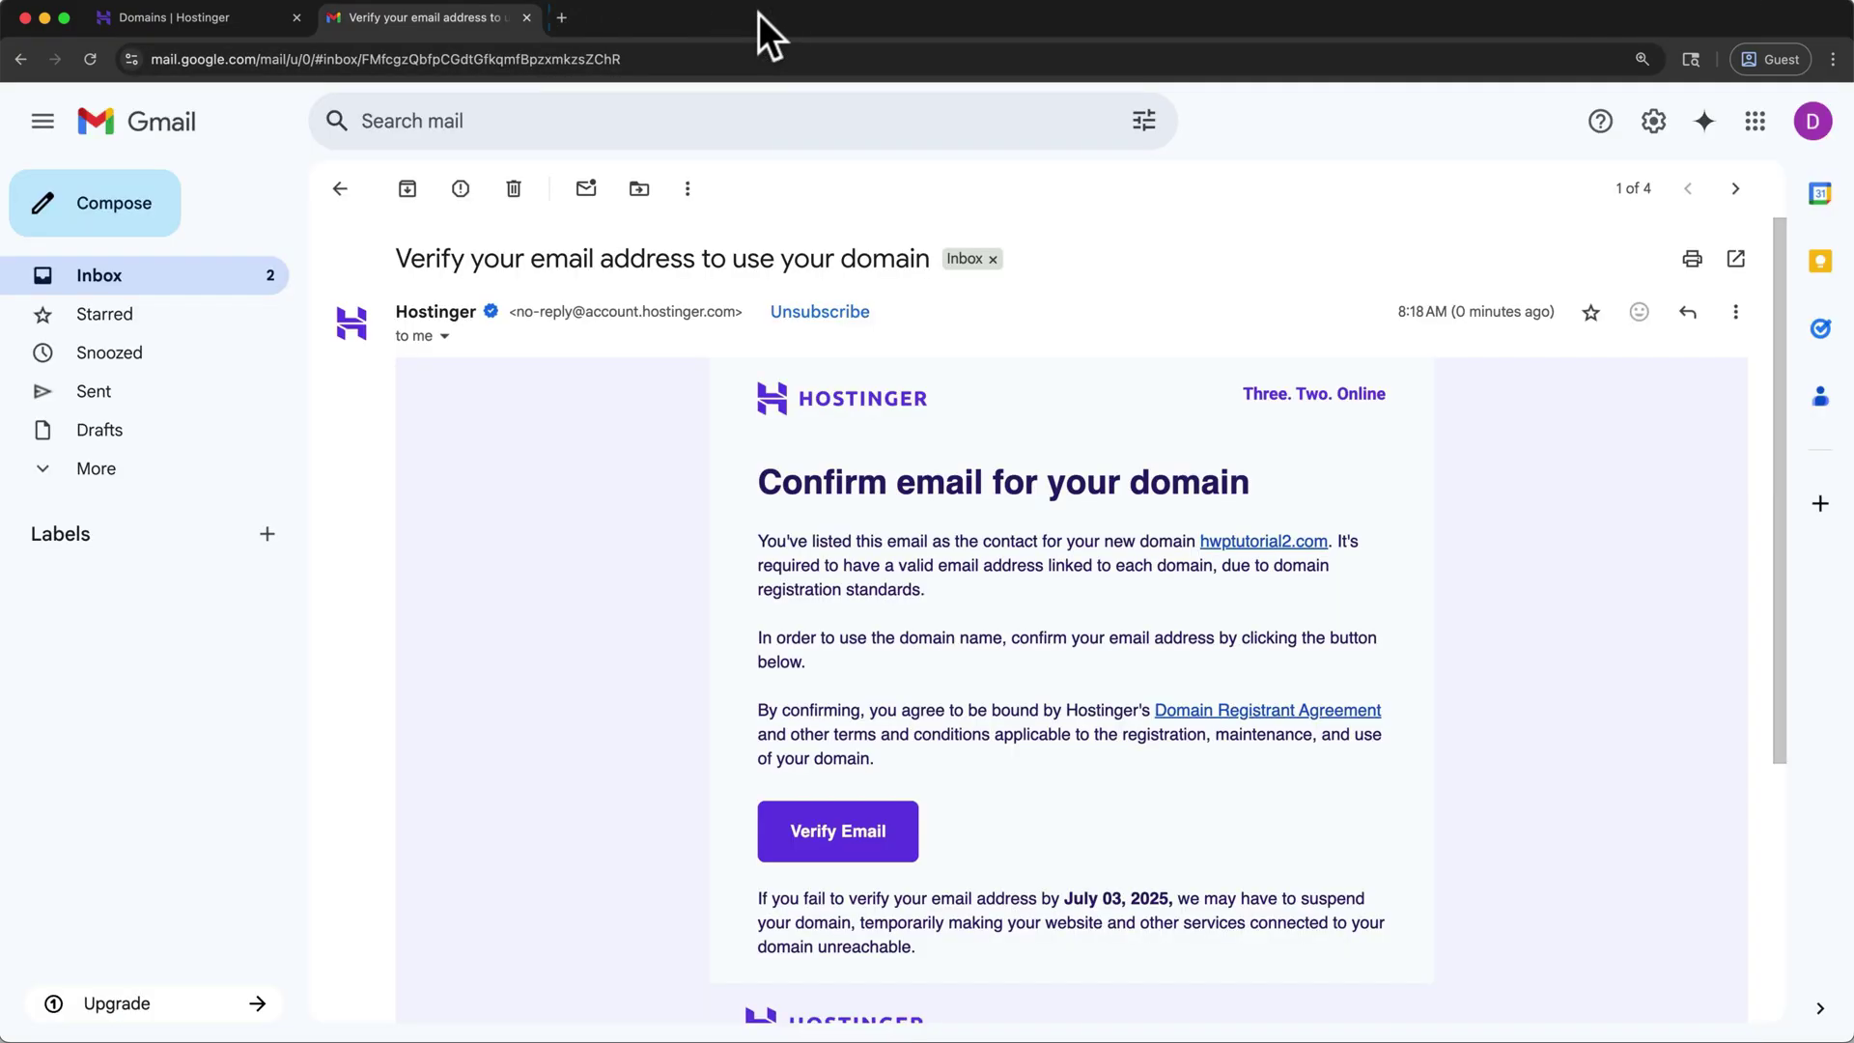
click(528, 16)
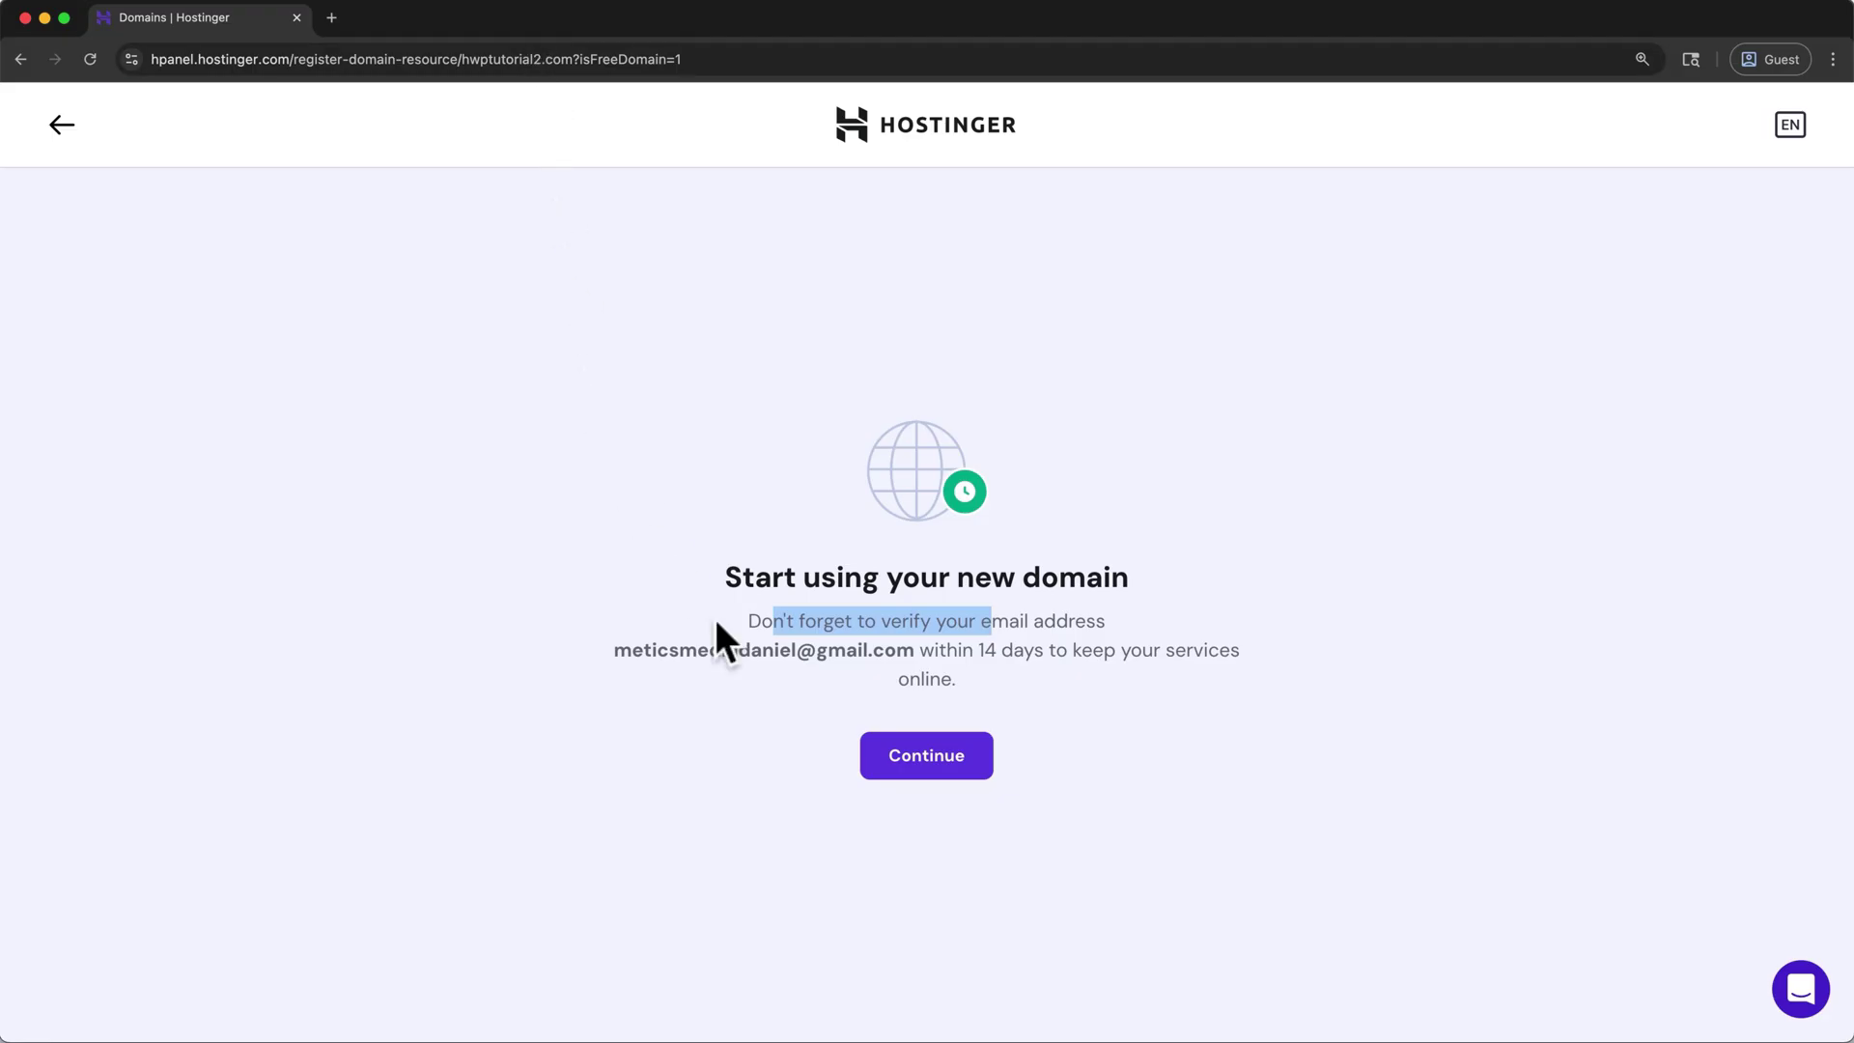
click(863, 707)
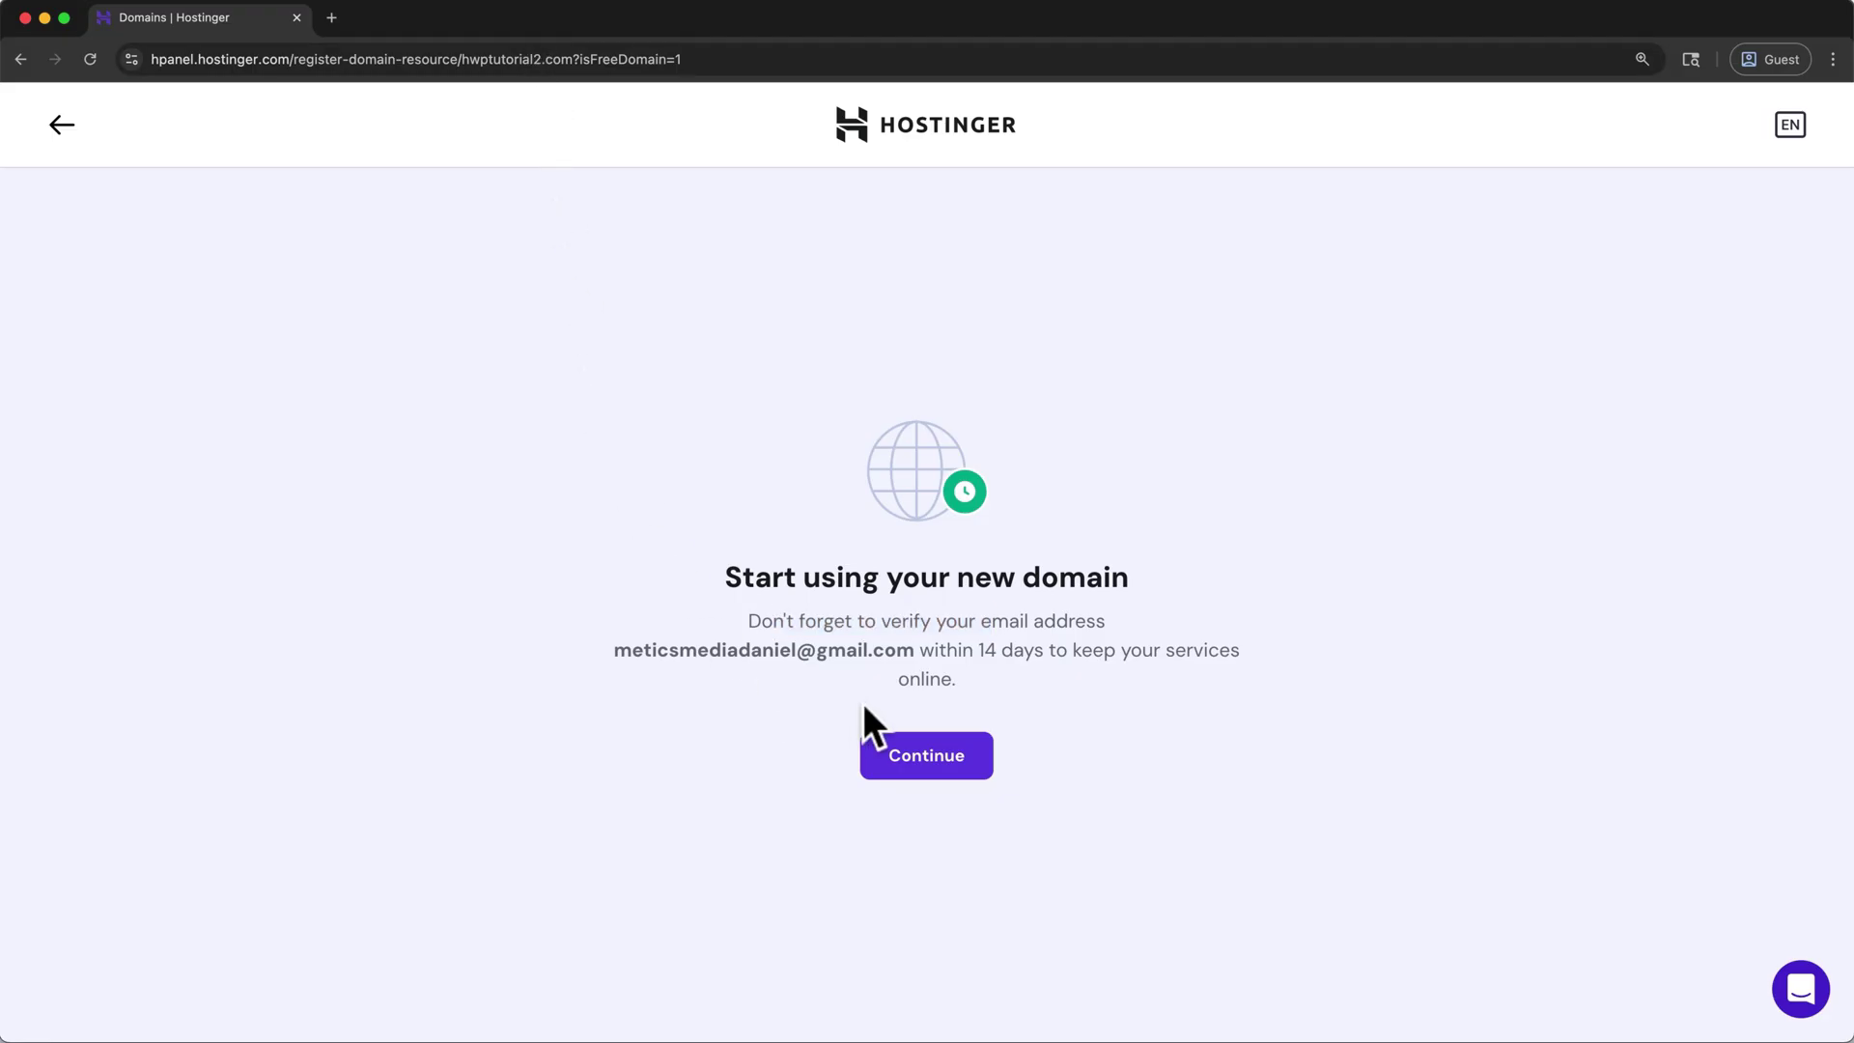
- Choose to create a website on the new domain and continue the earlier setup
click(869, 758)
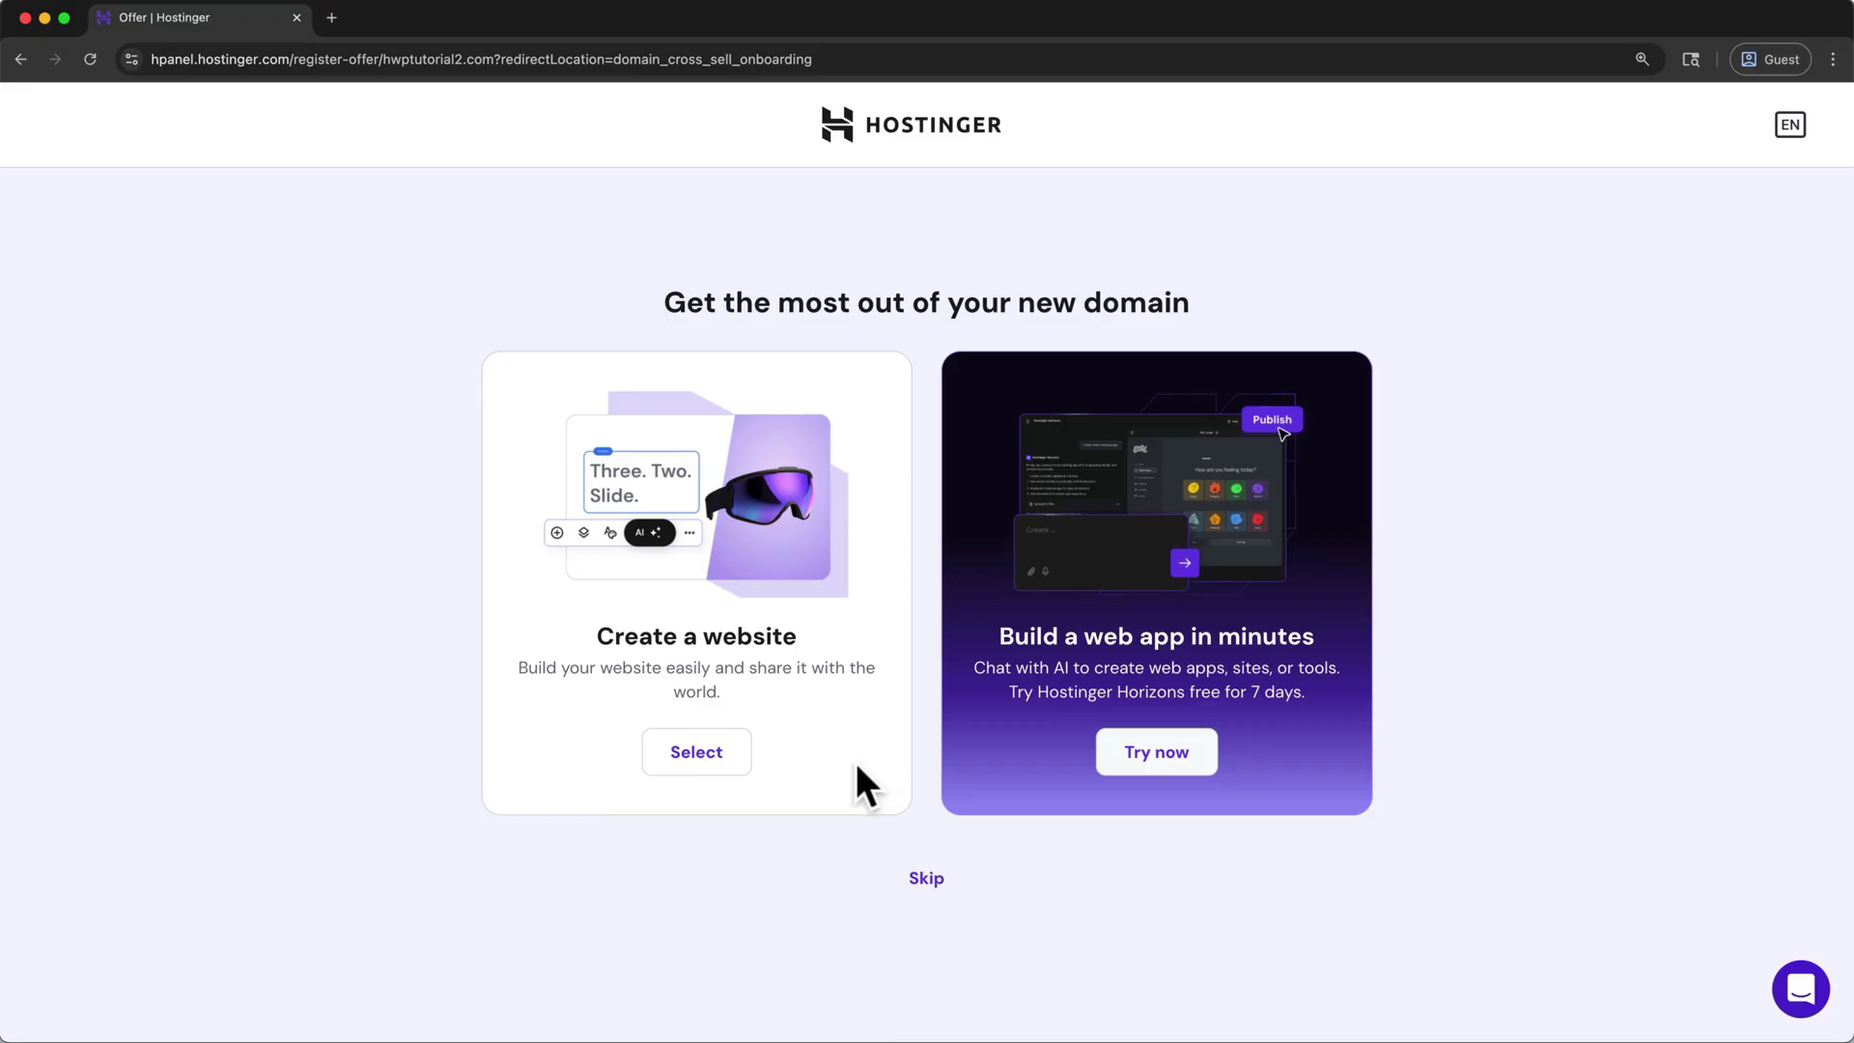
click(726, 763)
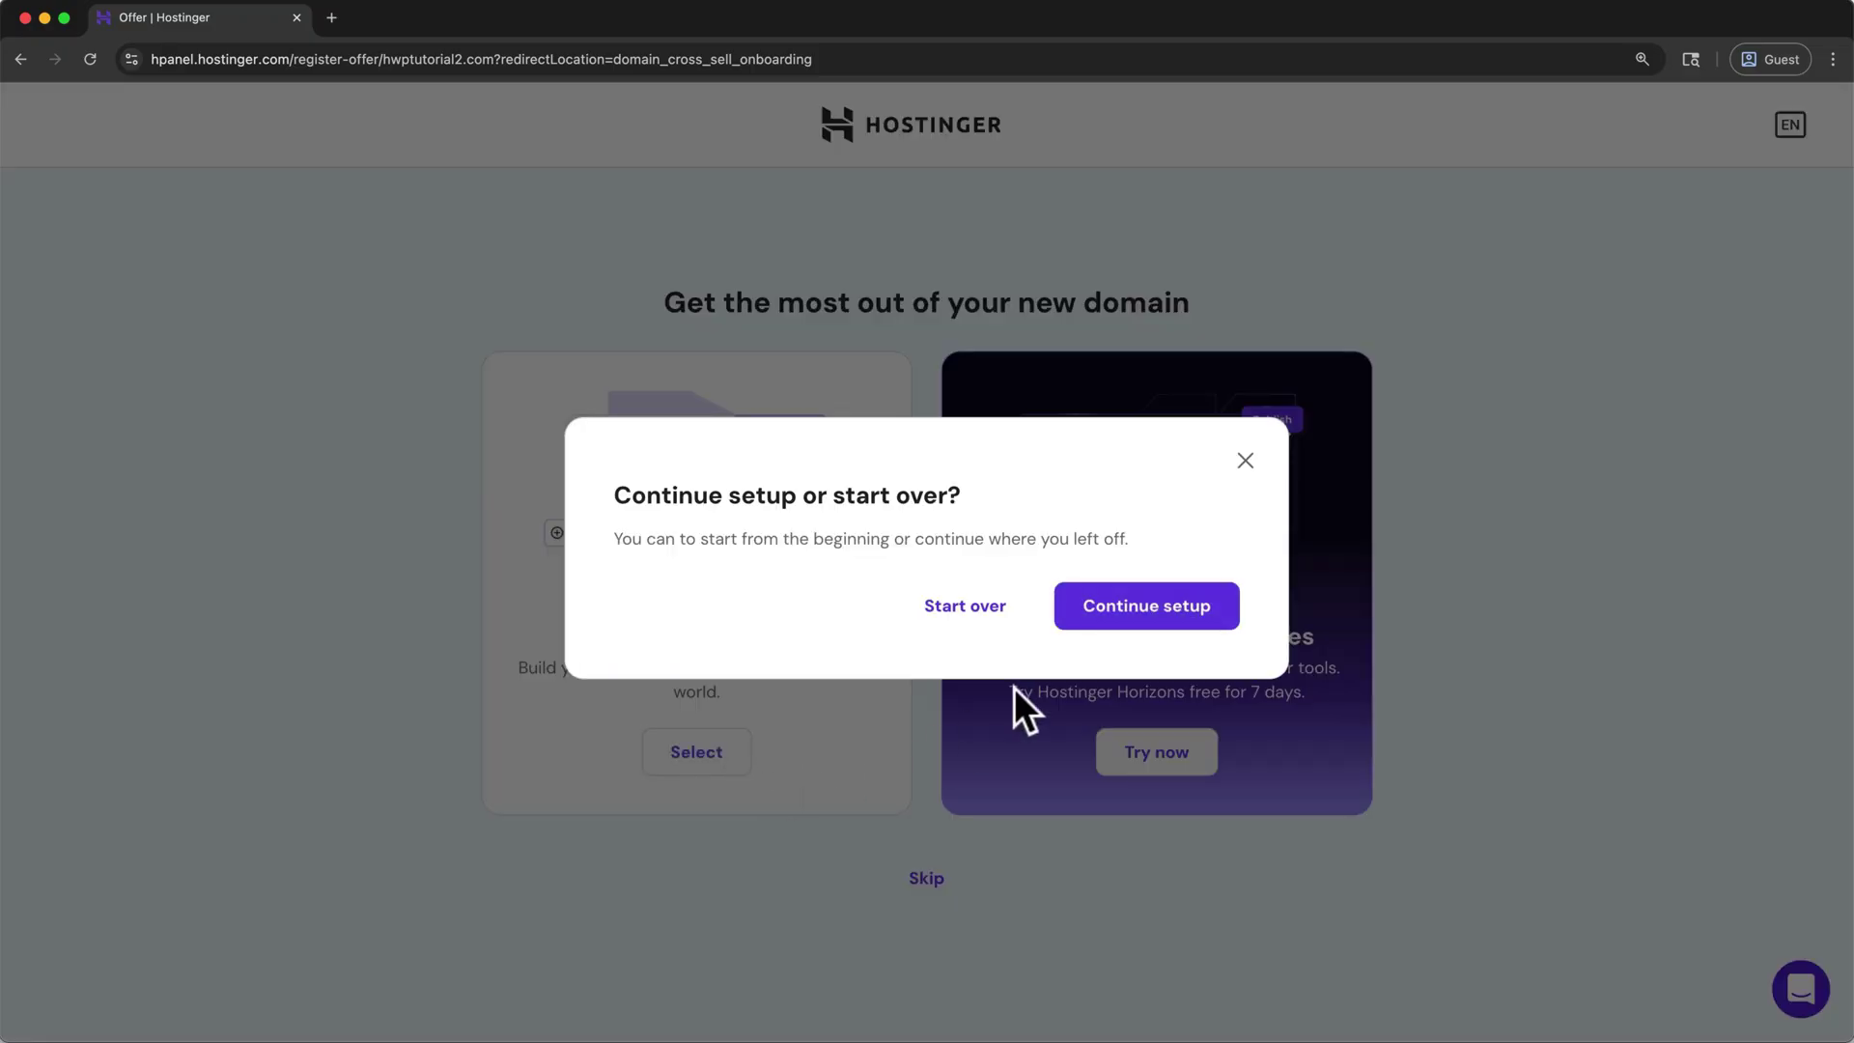
click(1094, 618)
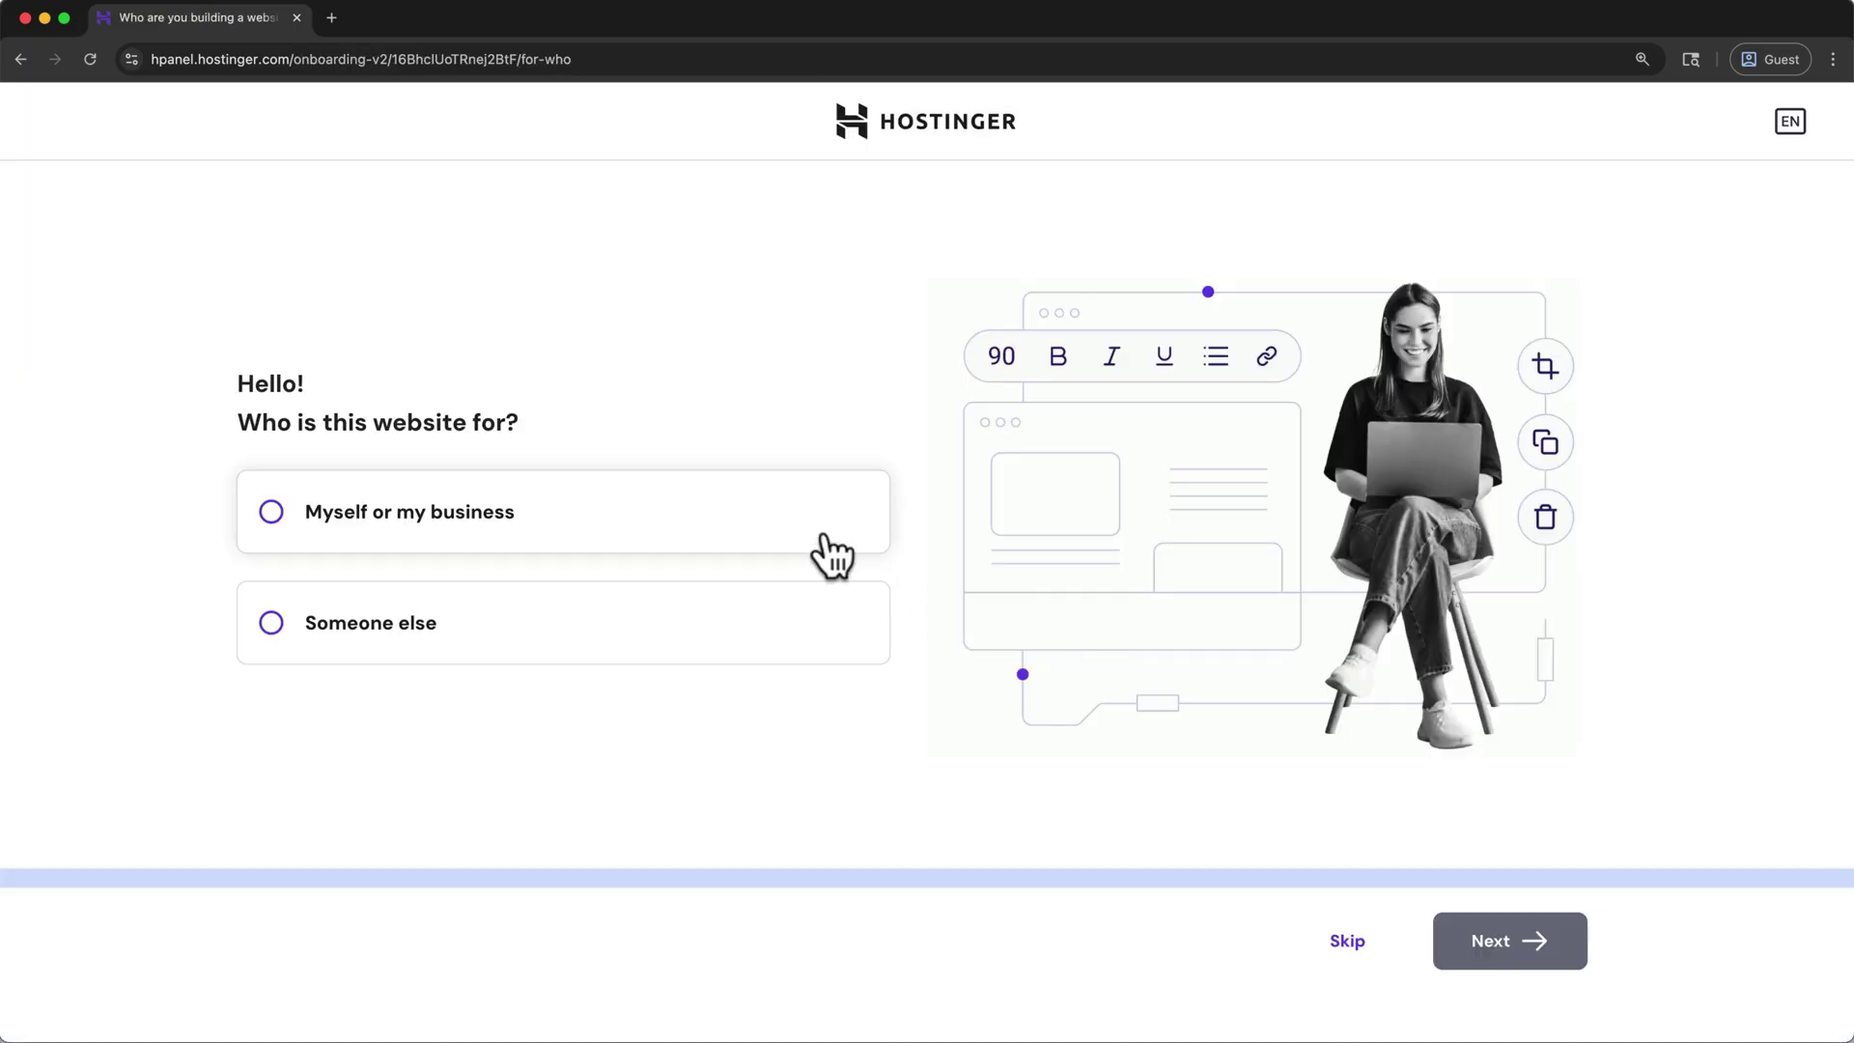
- Answer the setup questions: for myself or my business, create a website, using WordPress
click(815, 520)
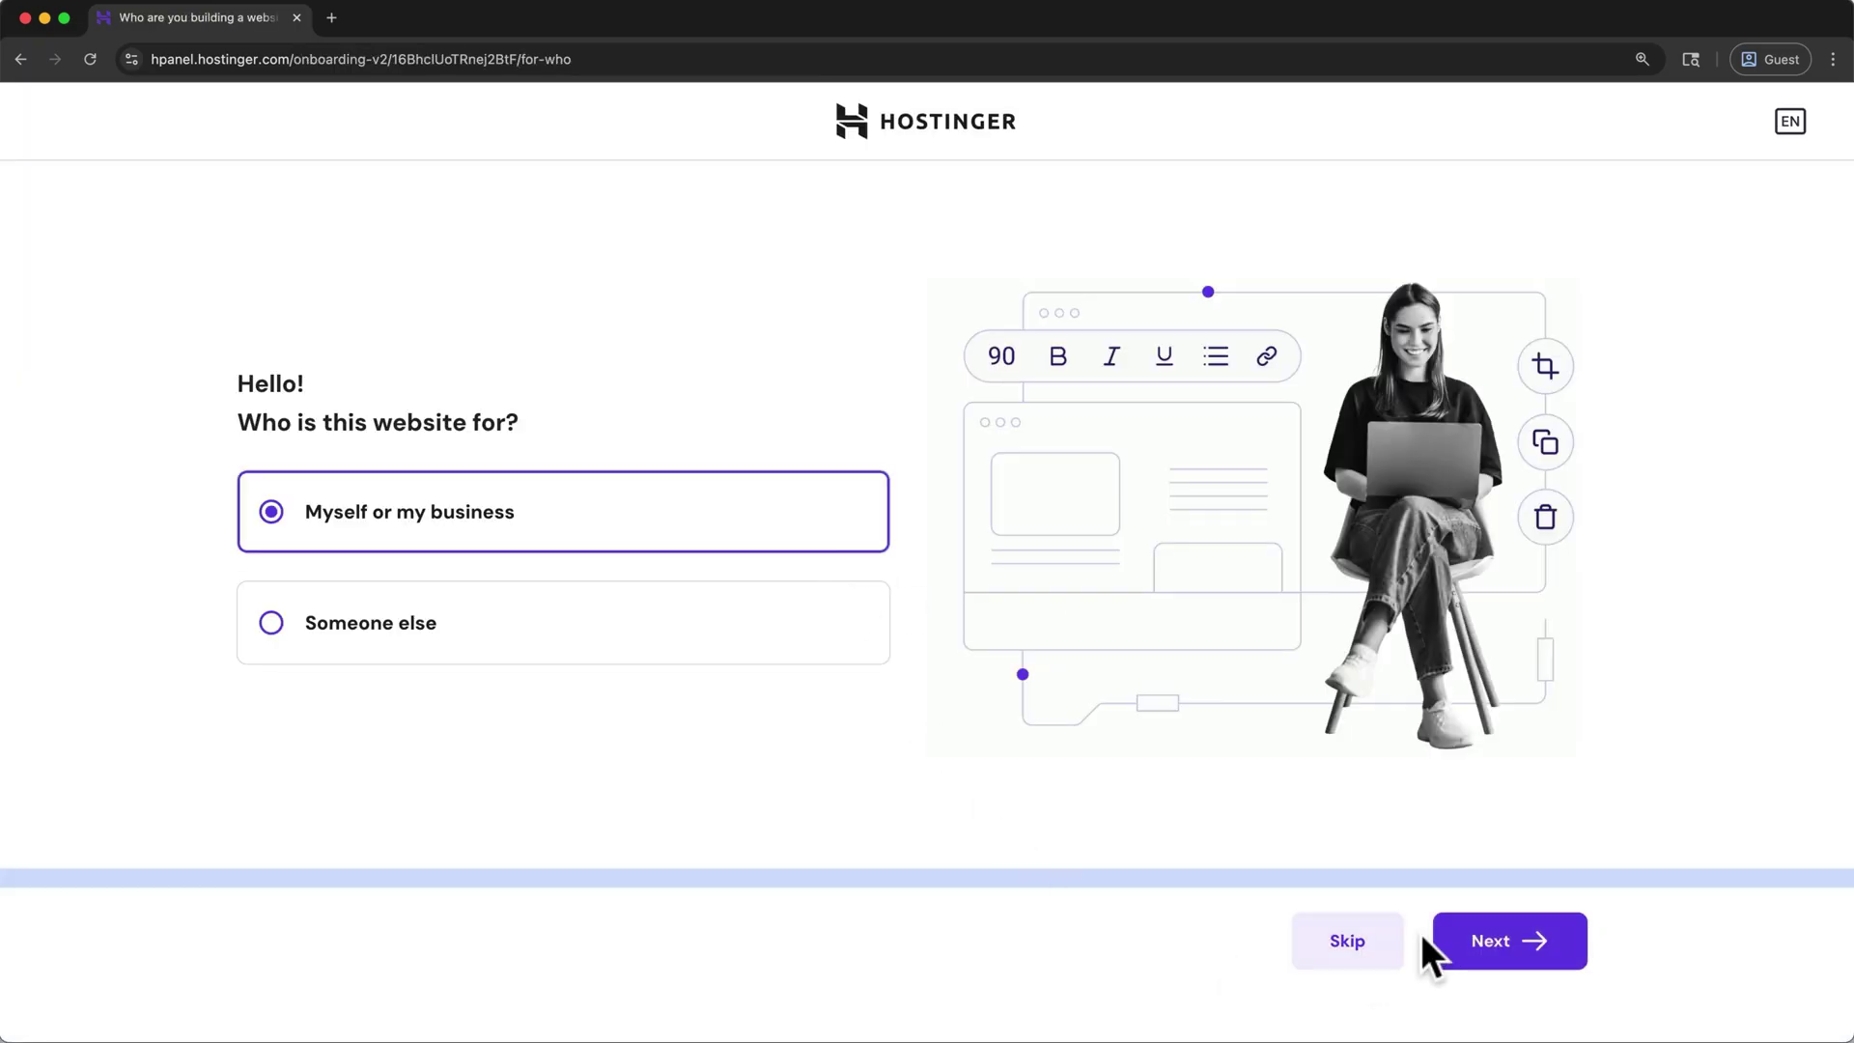
click(1441, 948)
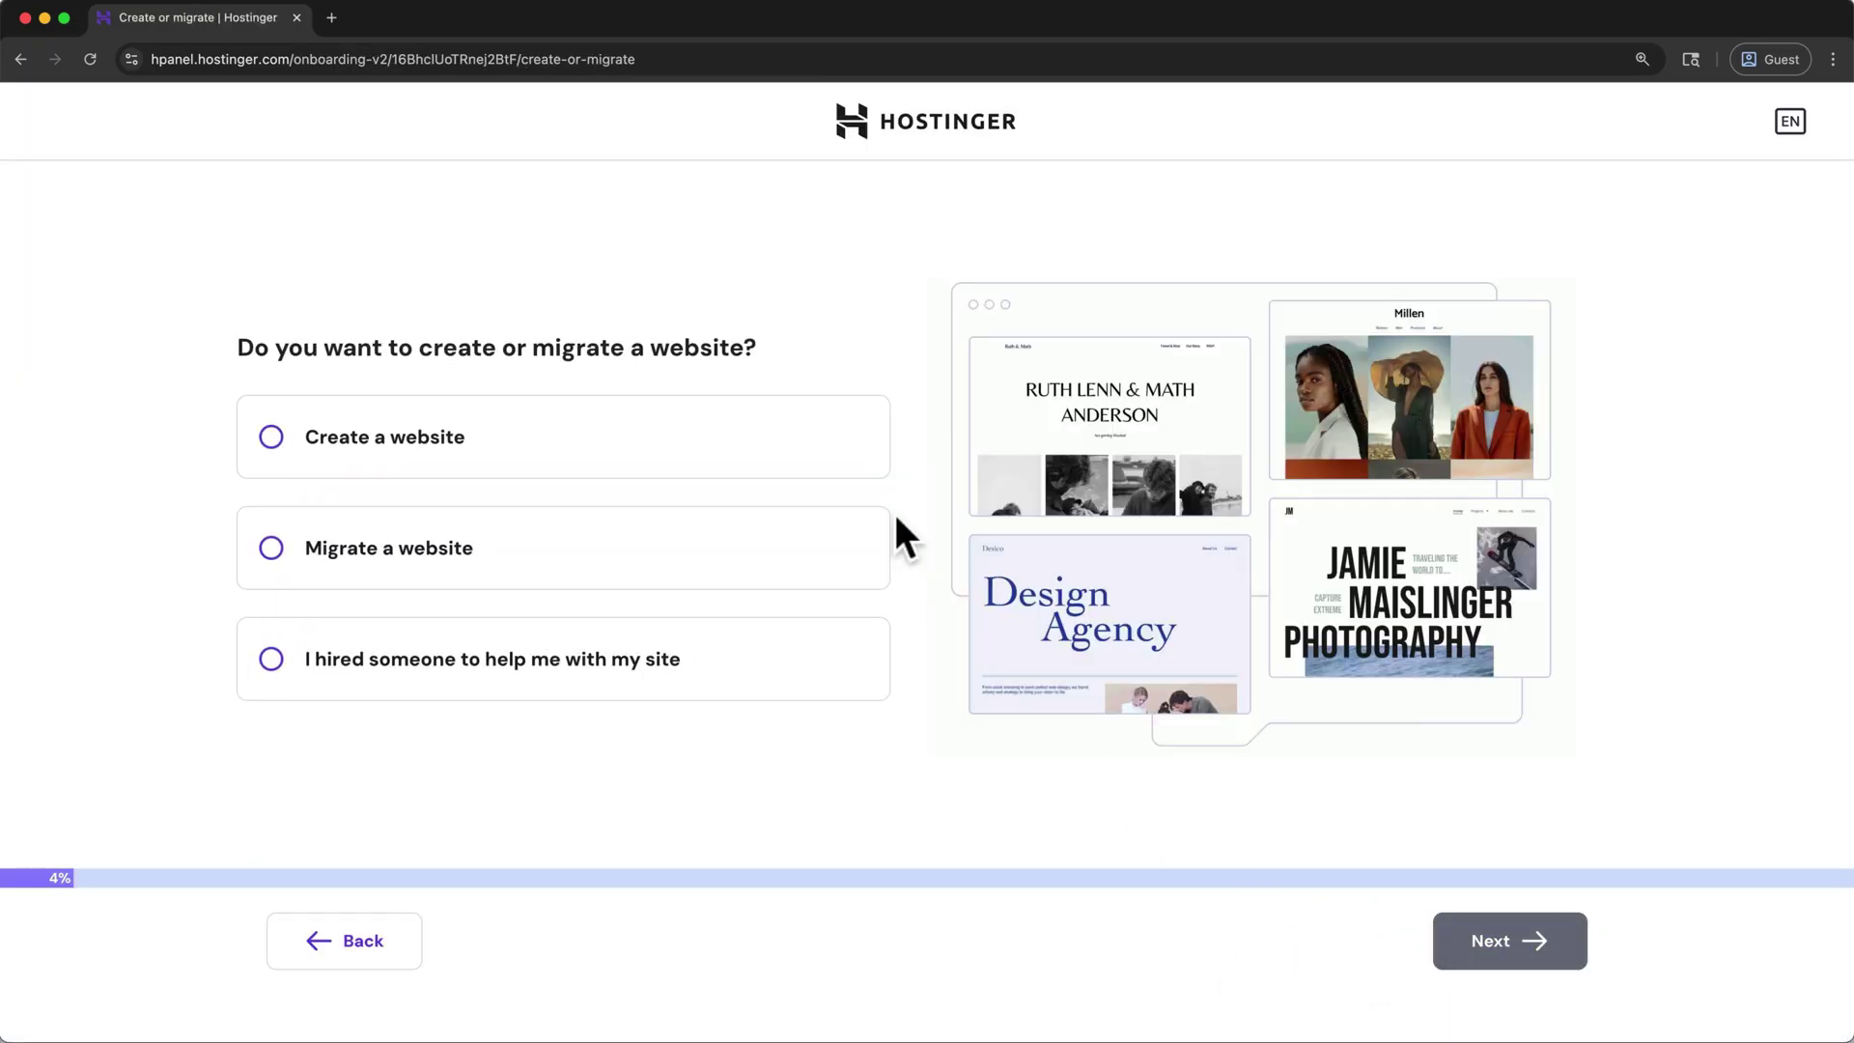
click(867, 452)
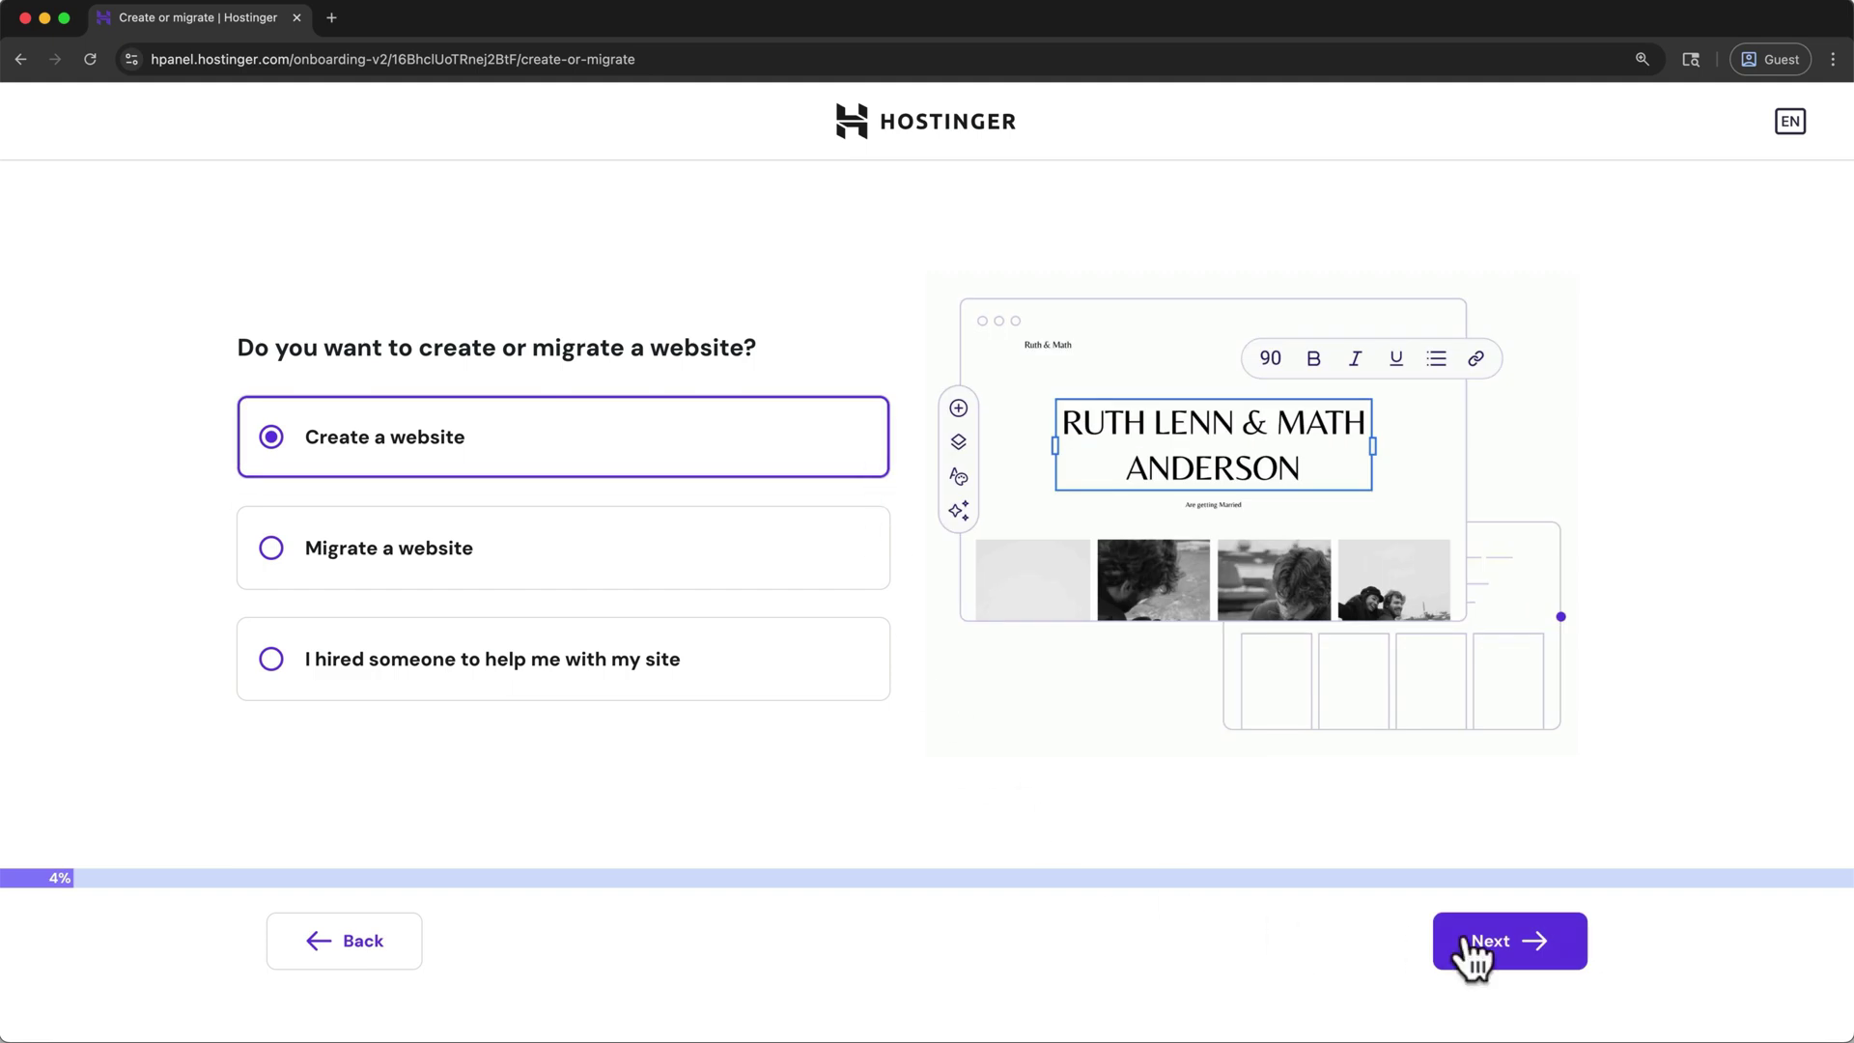
click(1529, 946)
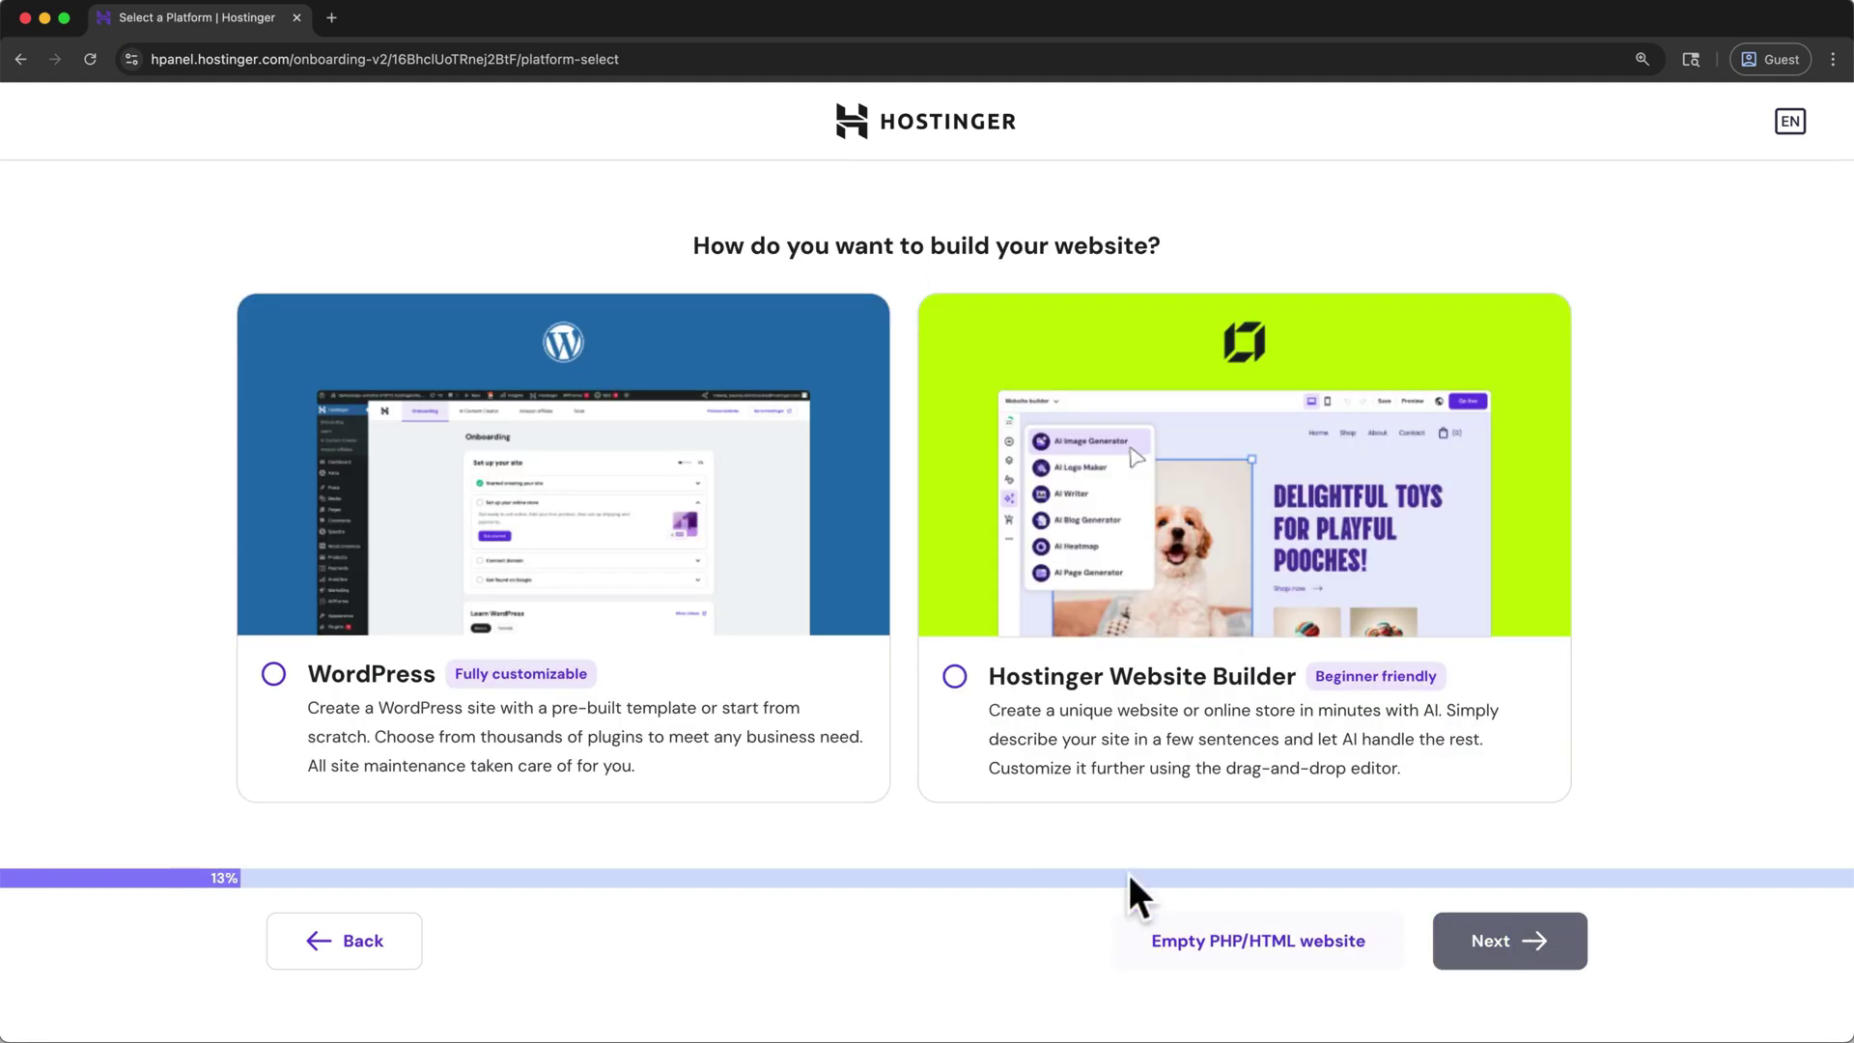
click(797, 676)
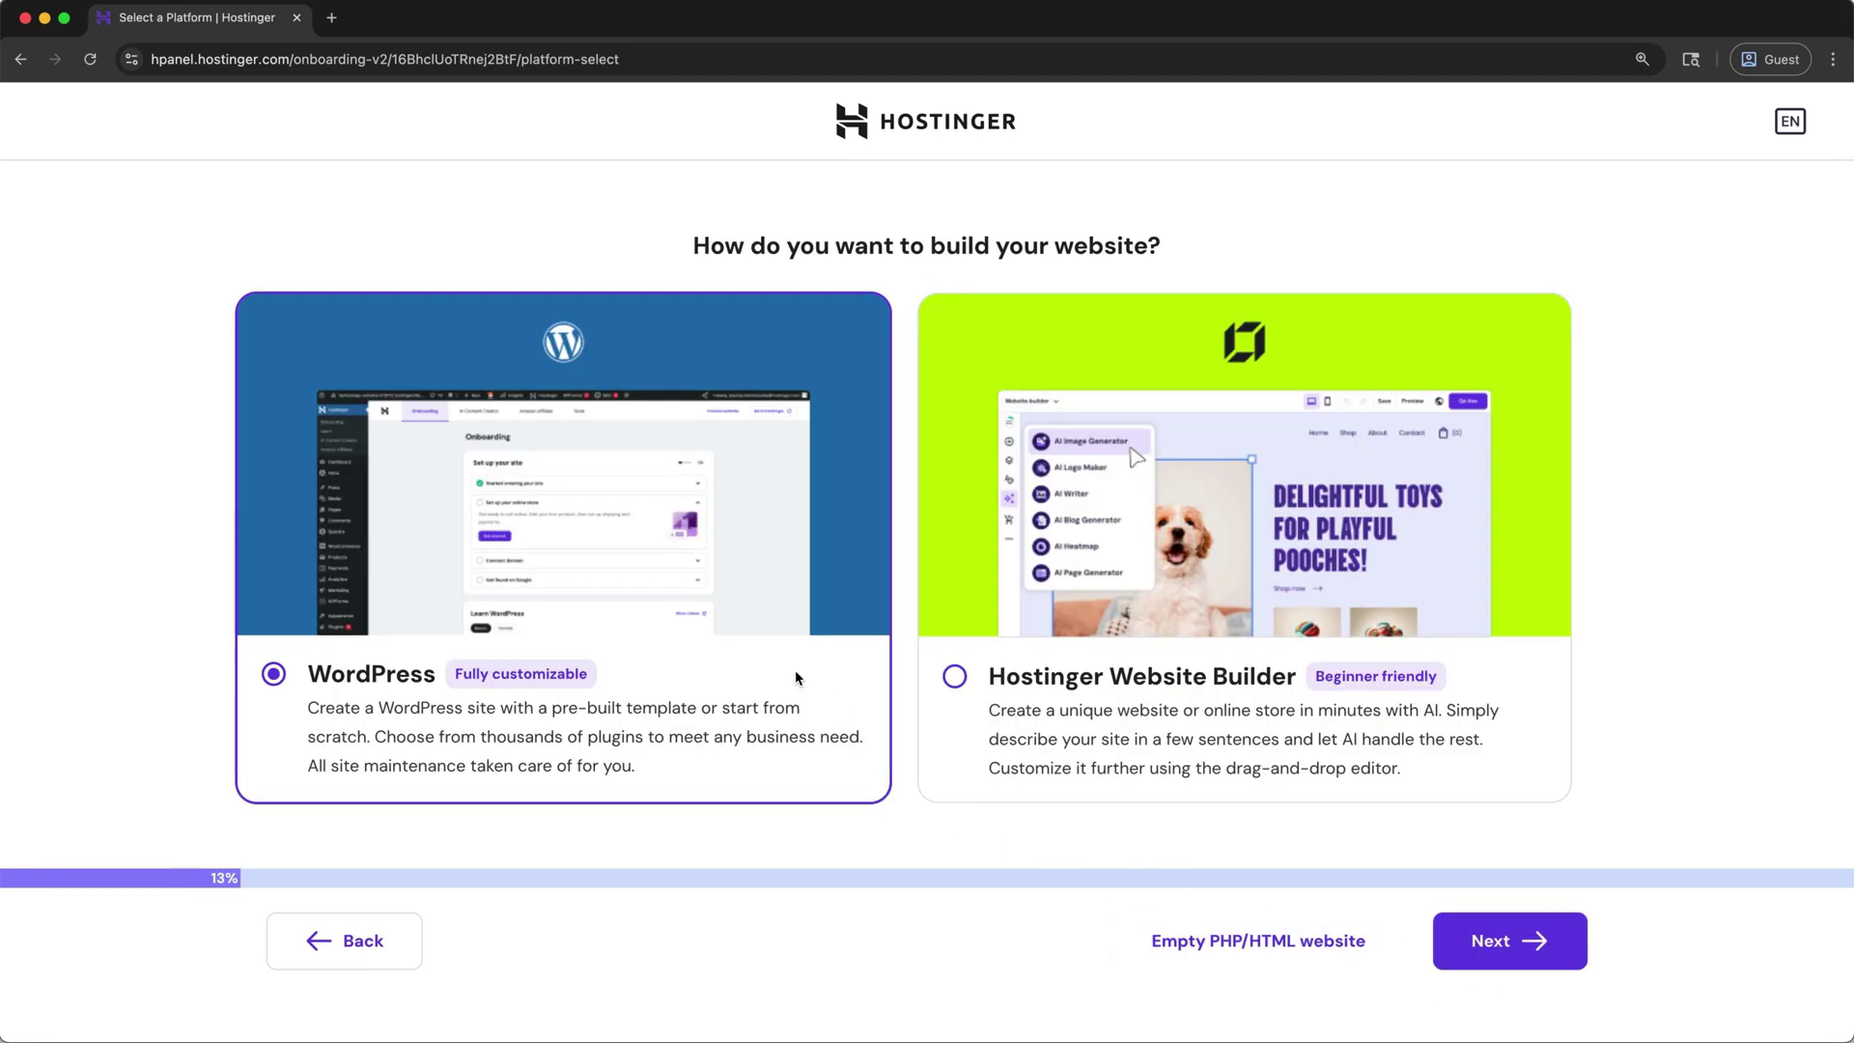
click(1474, 954)
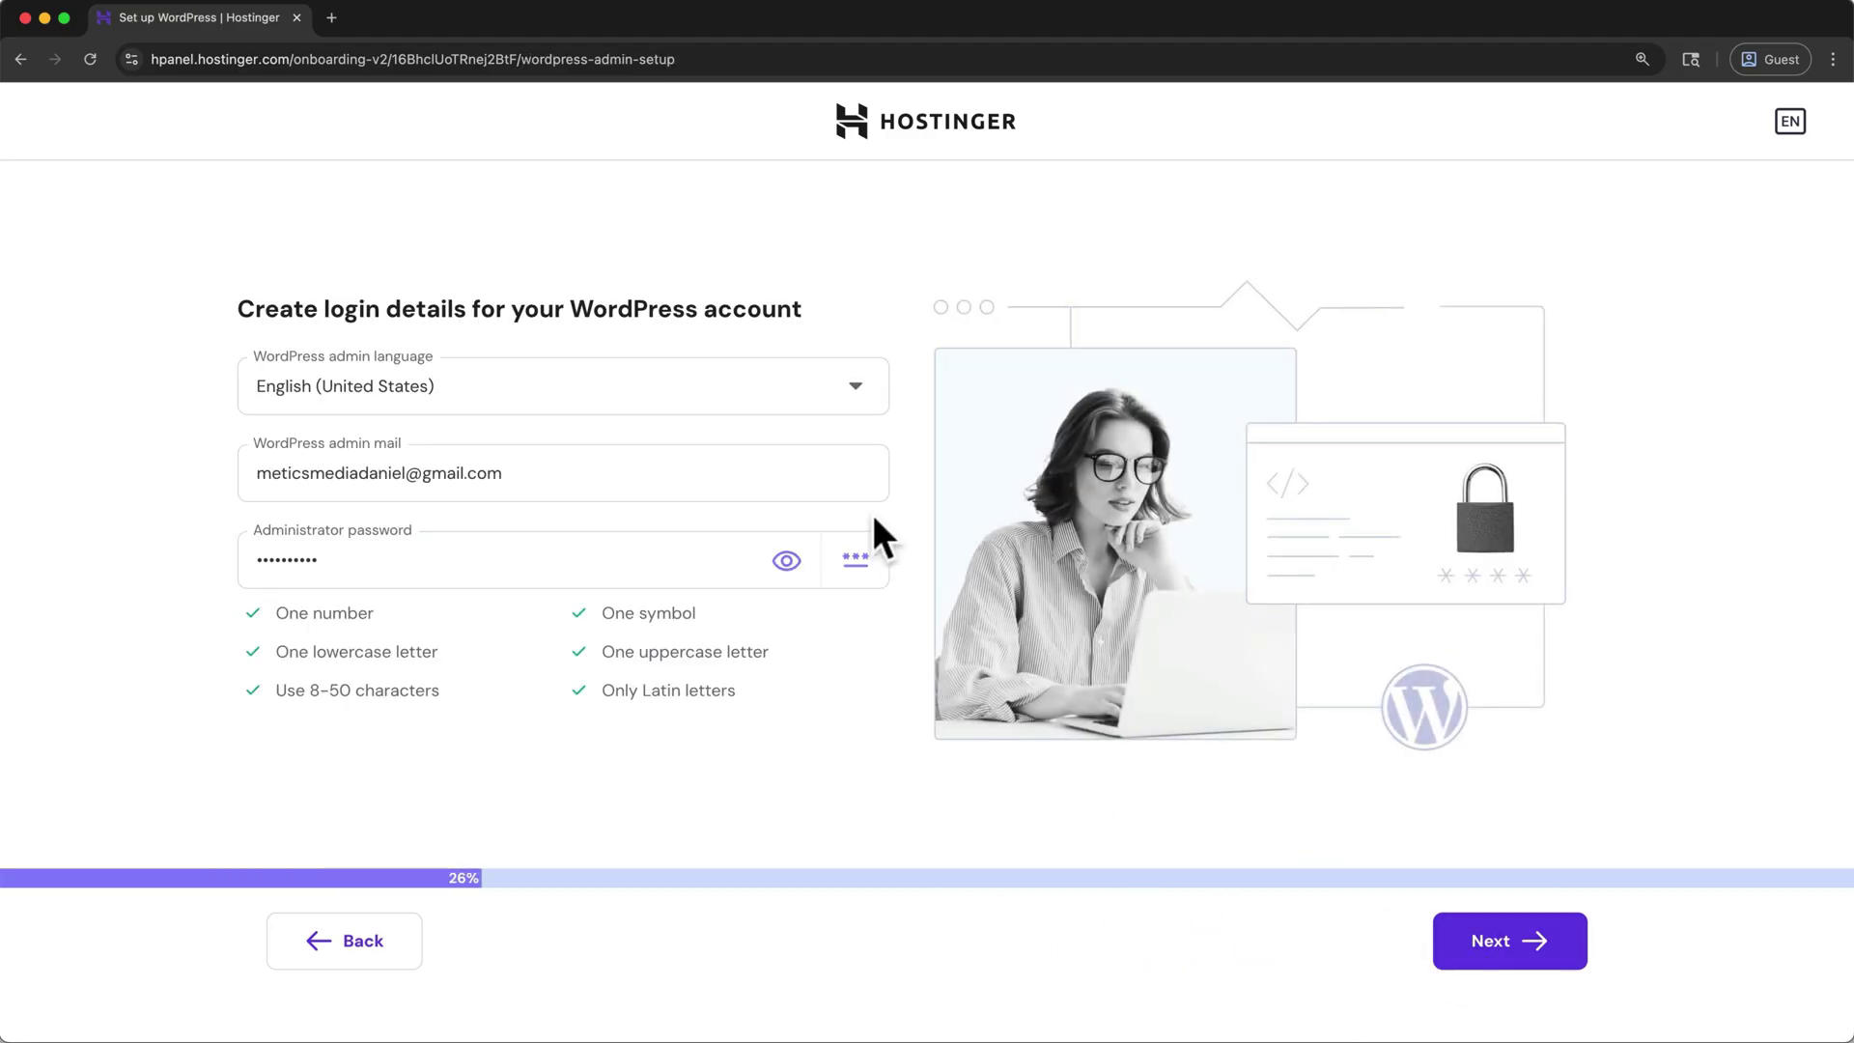
- Keep the suggested WordPress admin email and password and continue
click(844, 473)
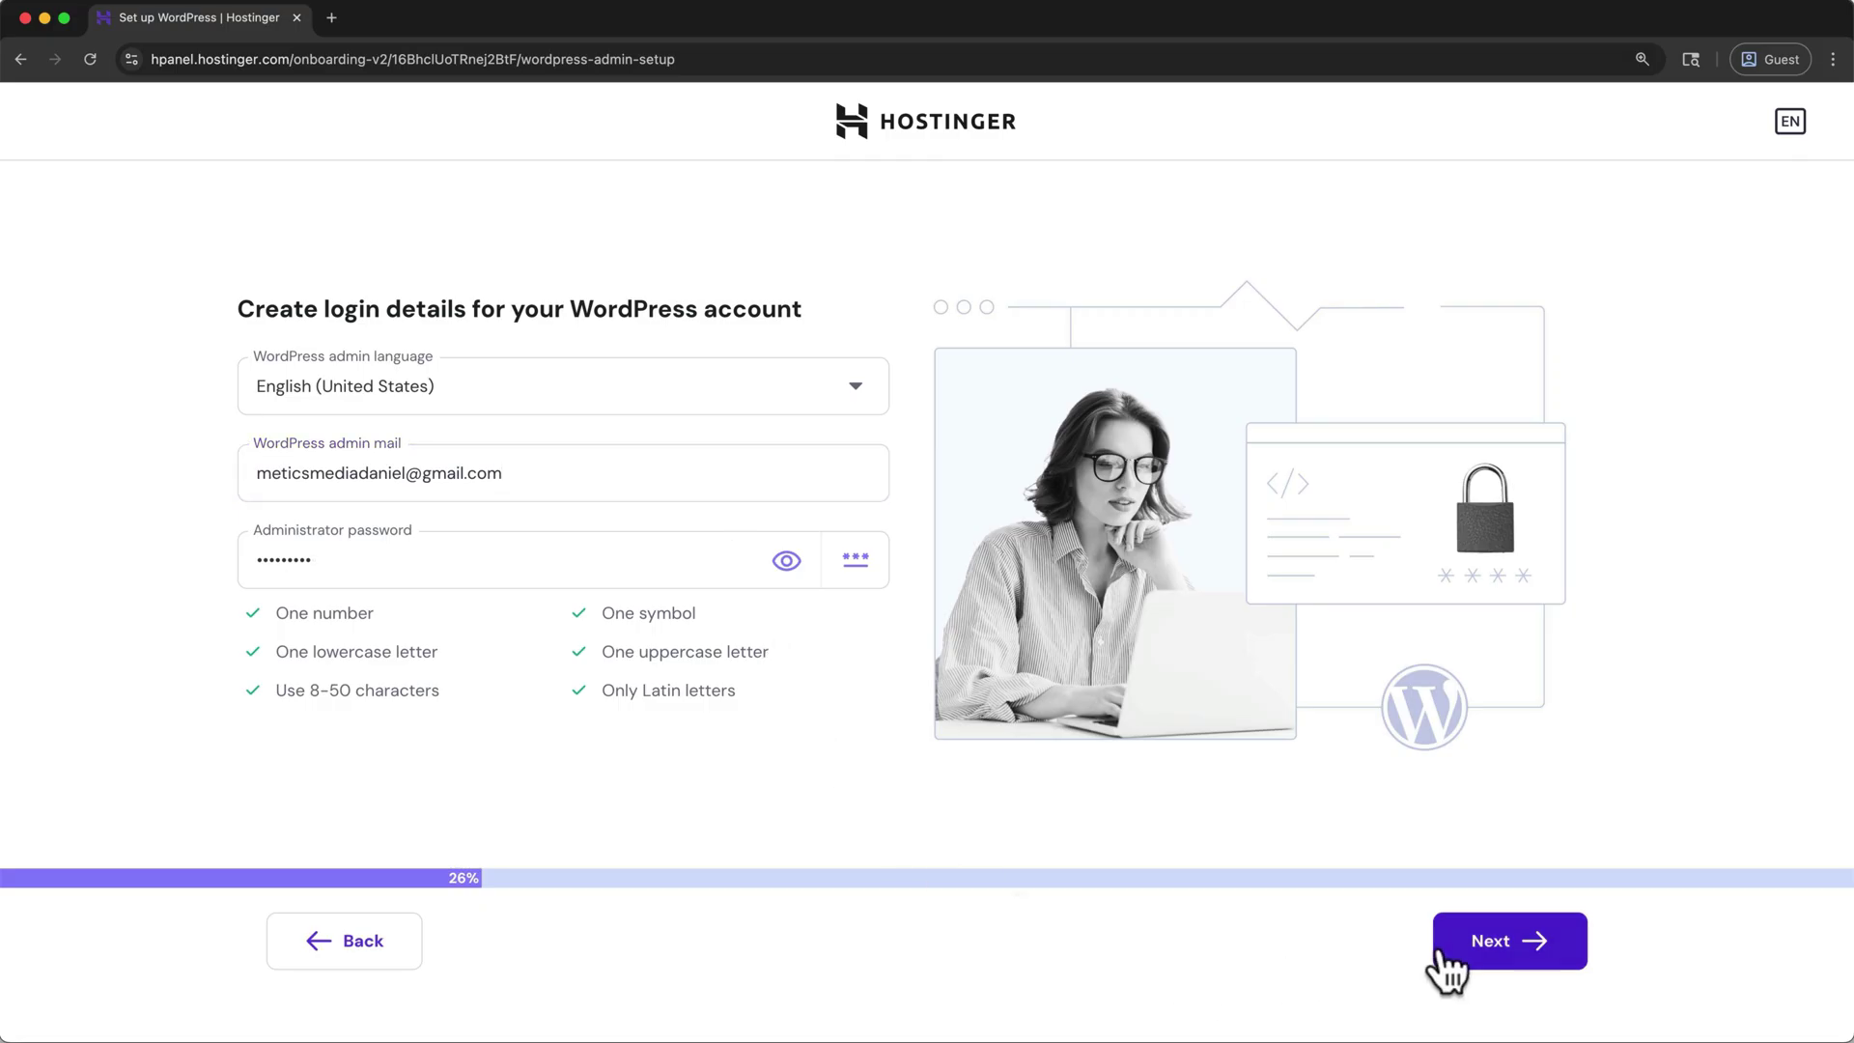
click(1446, 956)
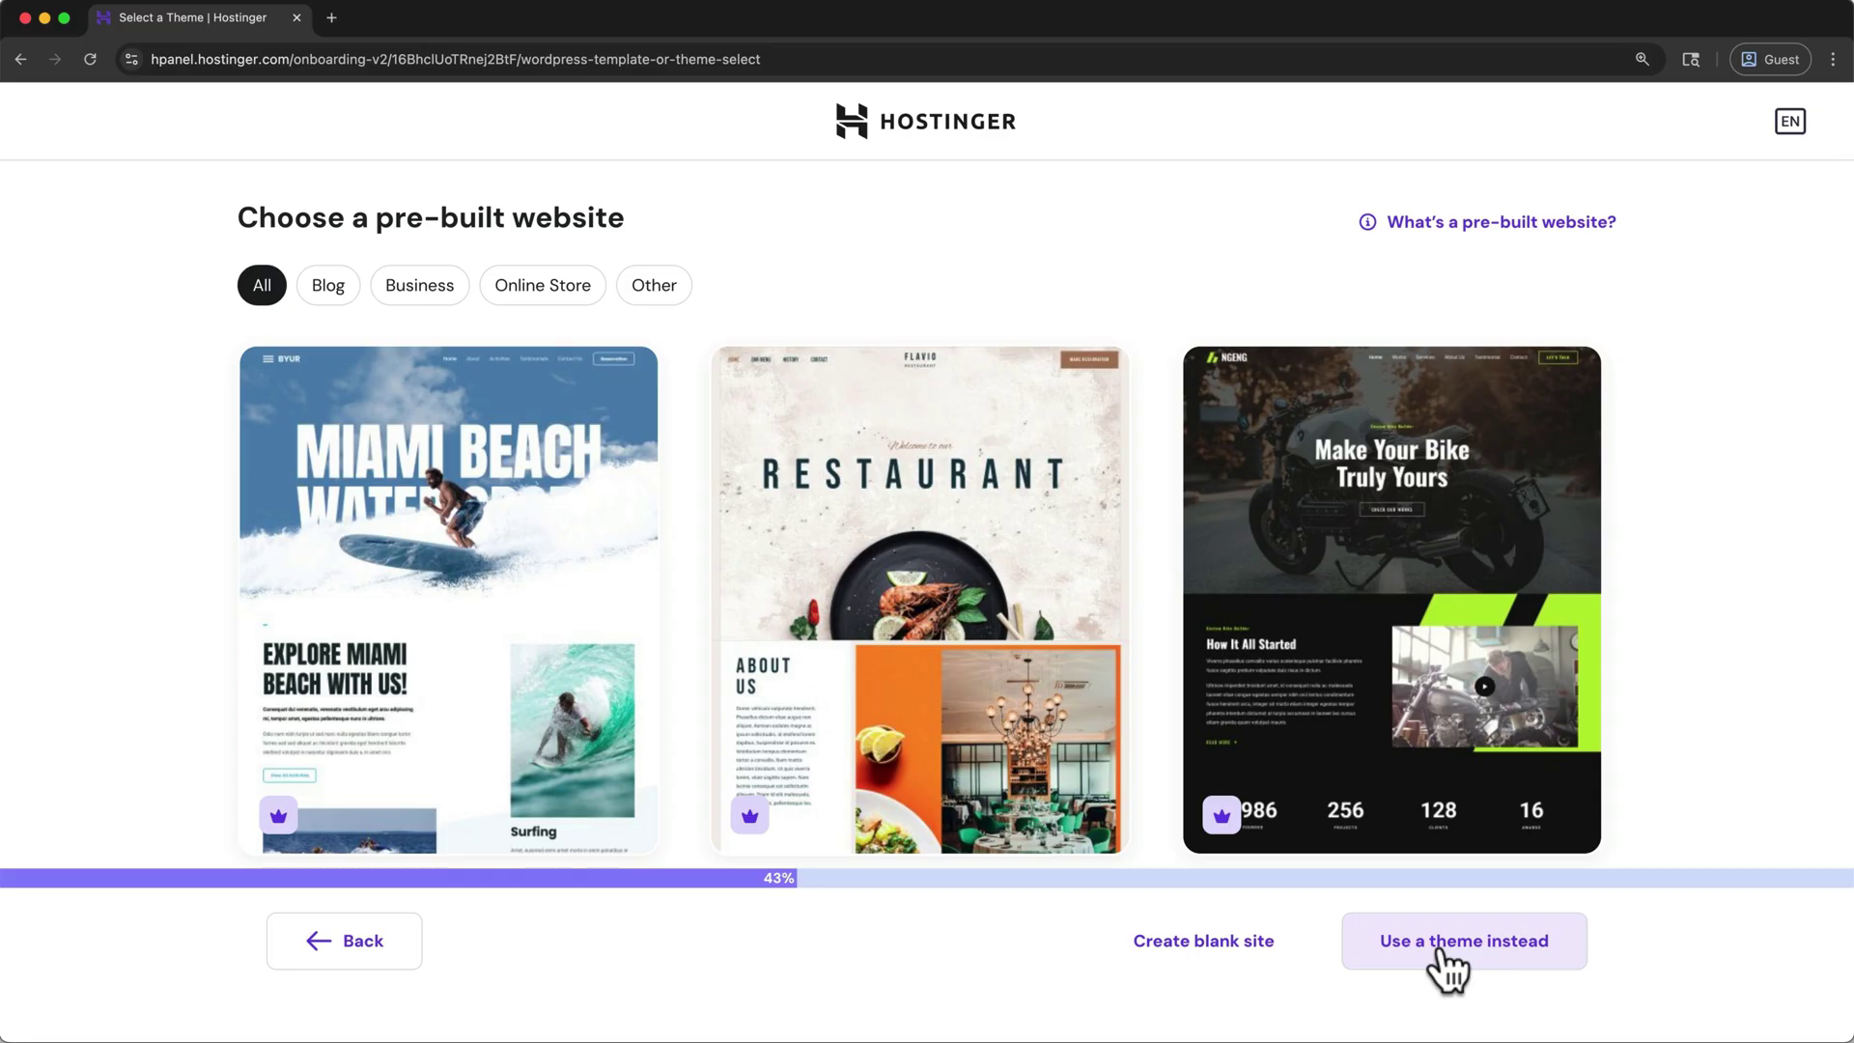
- Start a blank site on the existing domain hwptutorial2.com
click(1260, 951)
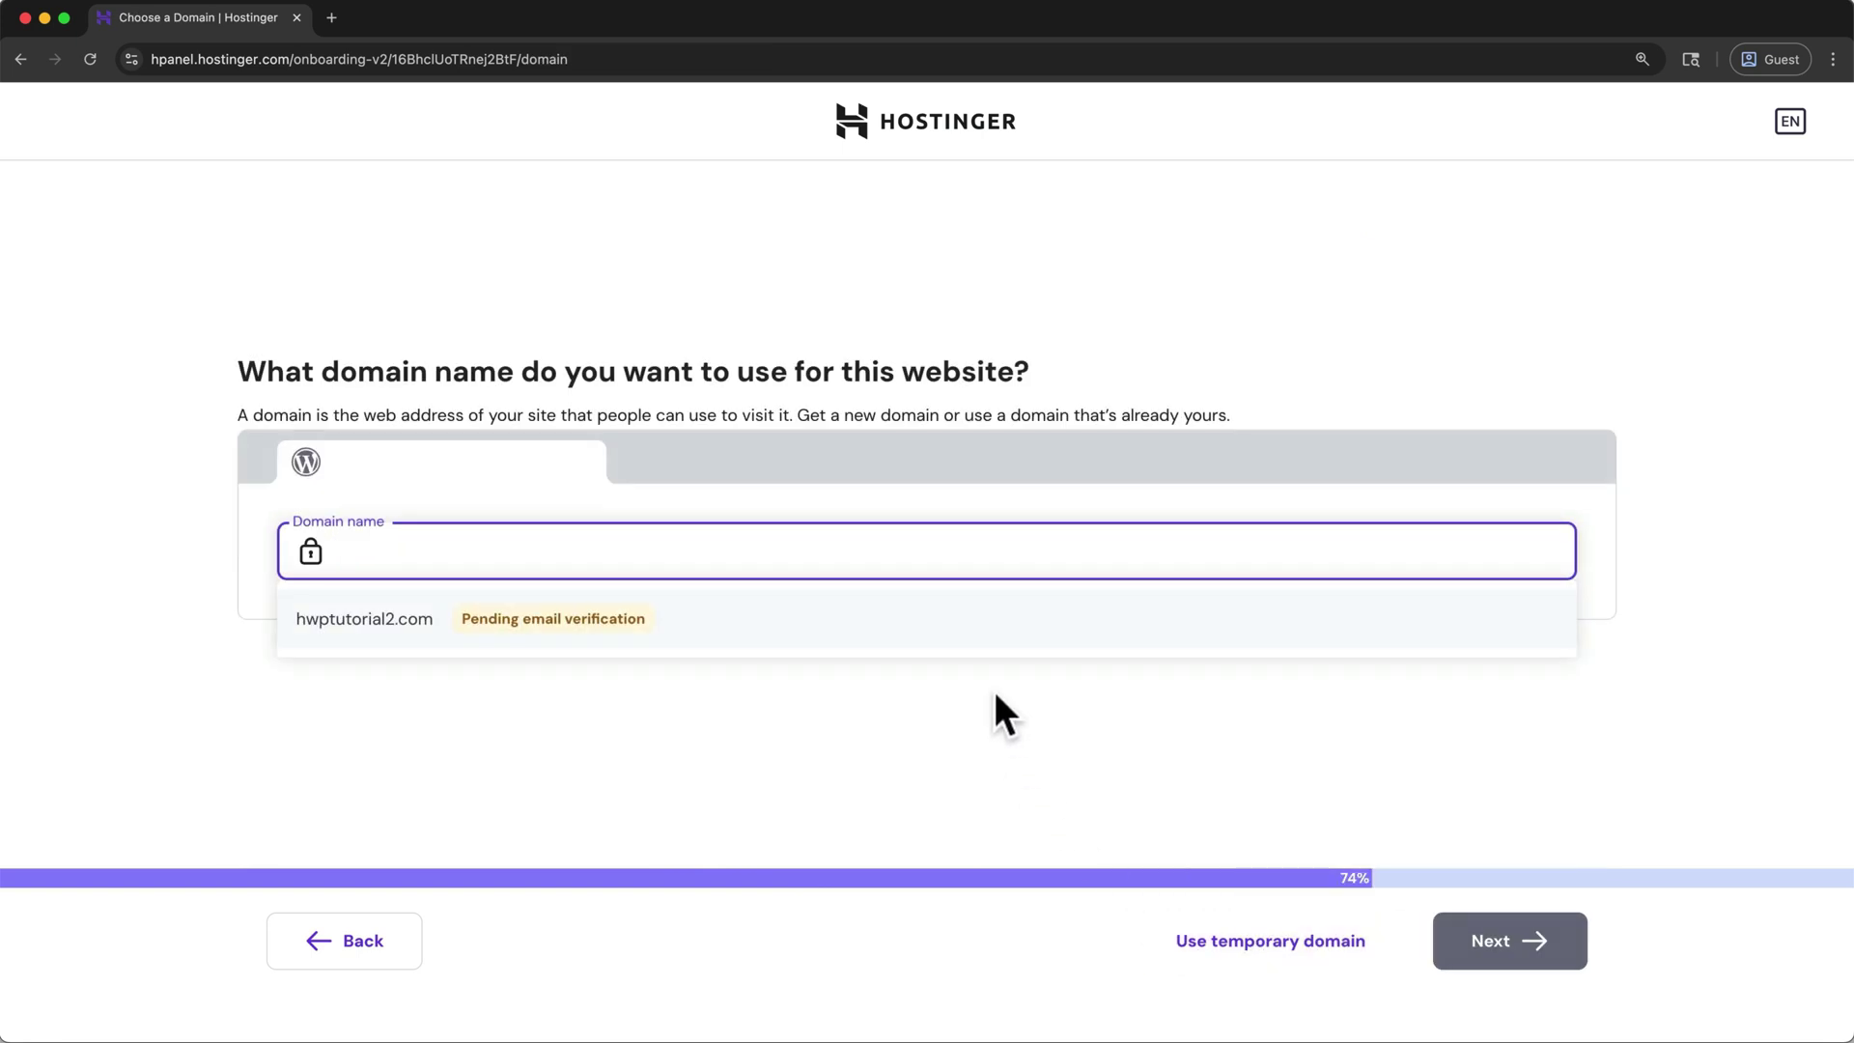
click(977, 630)
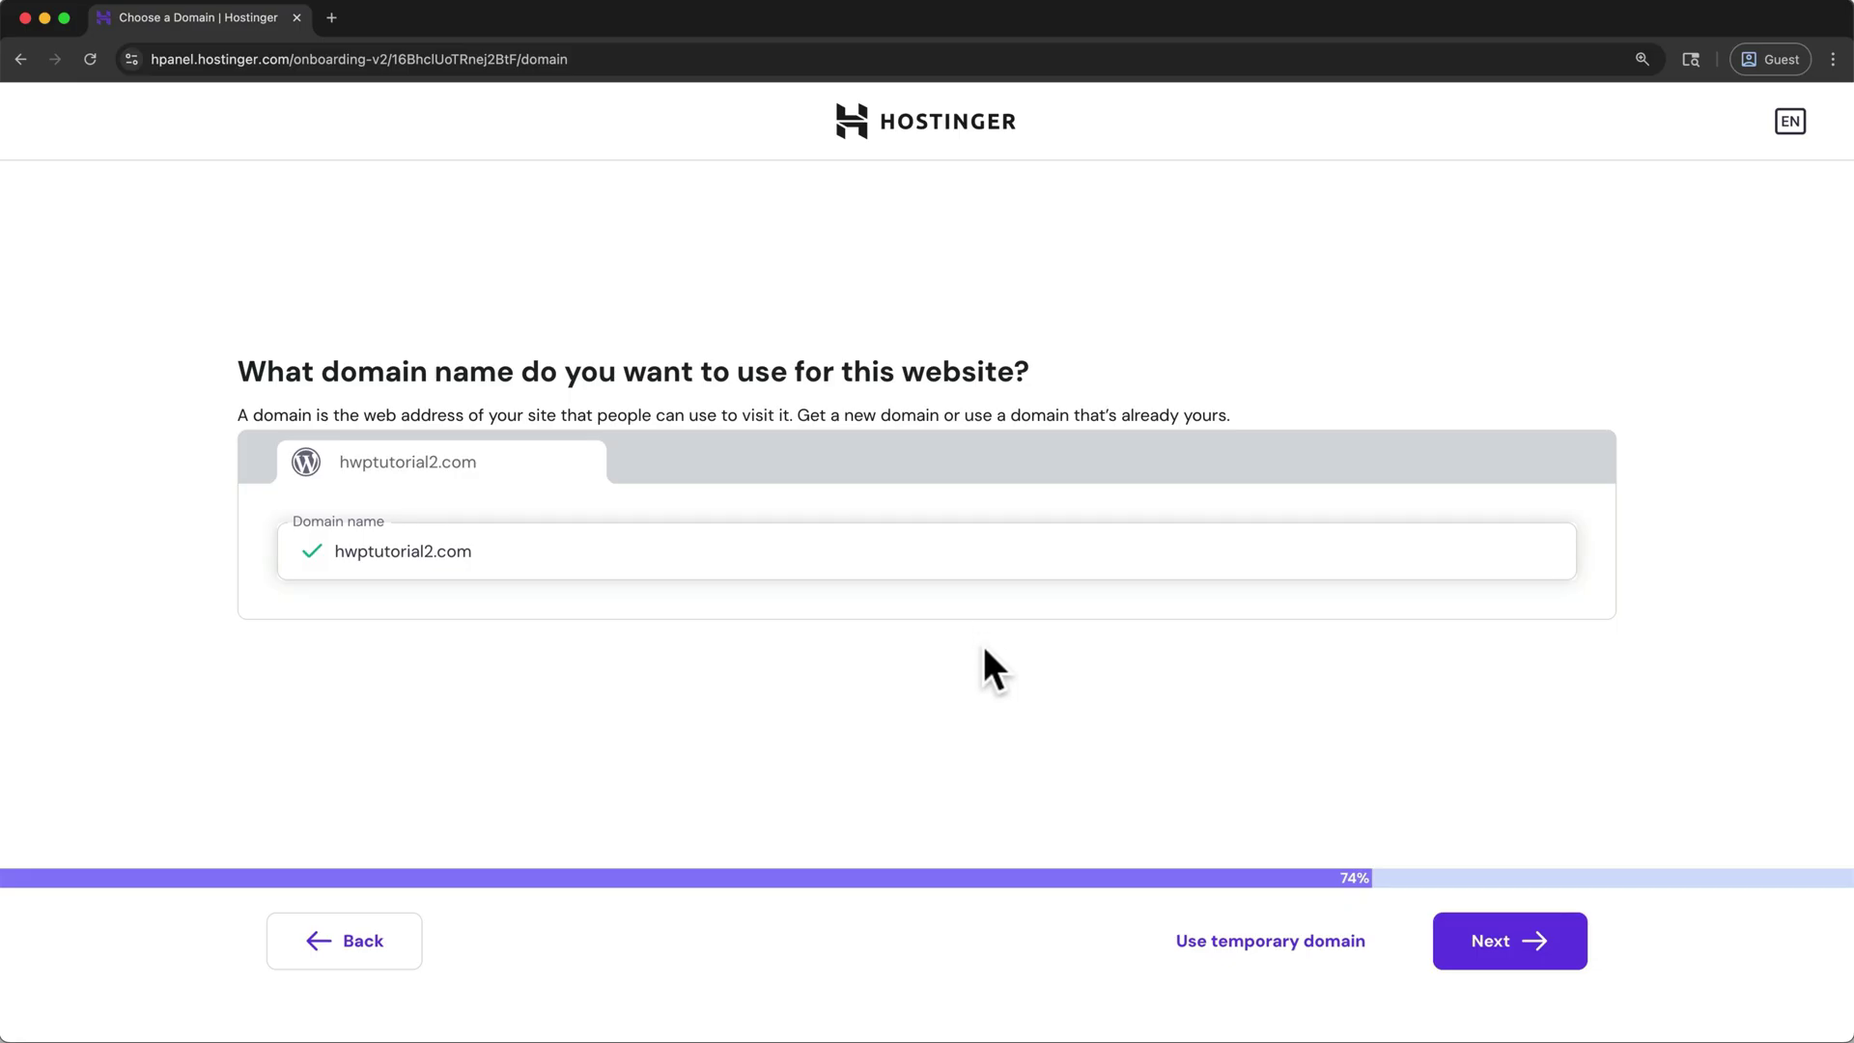
click(1445, 956)
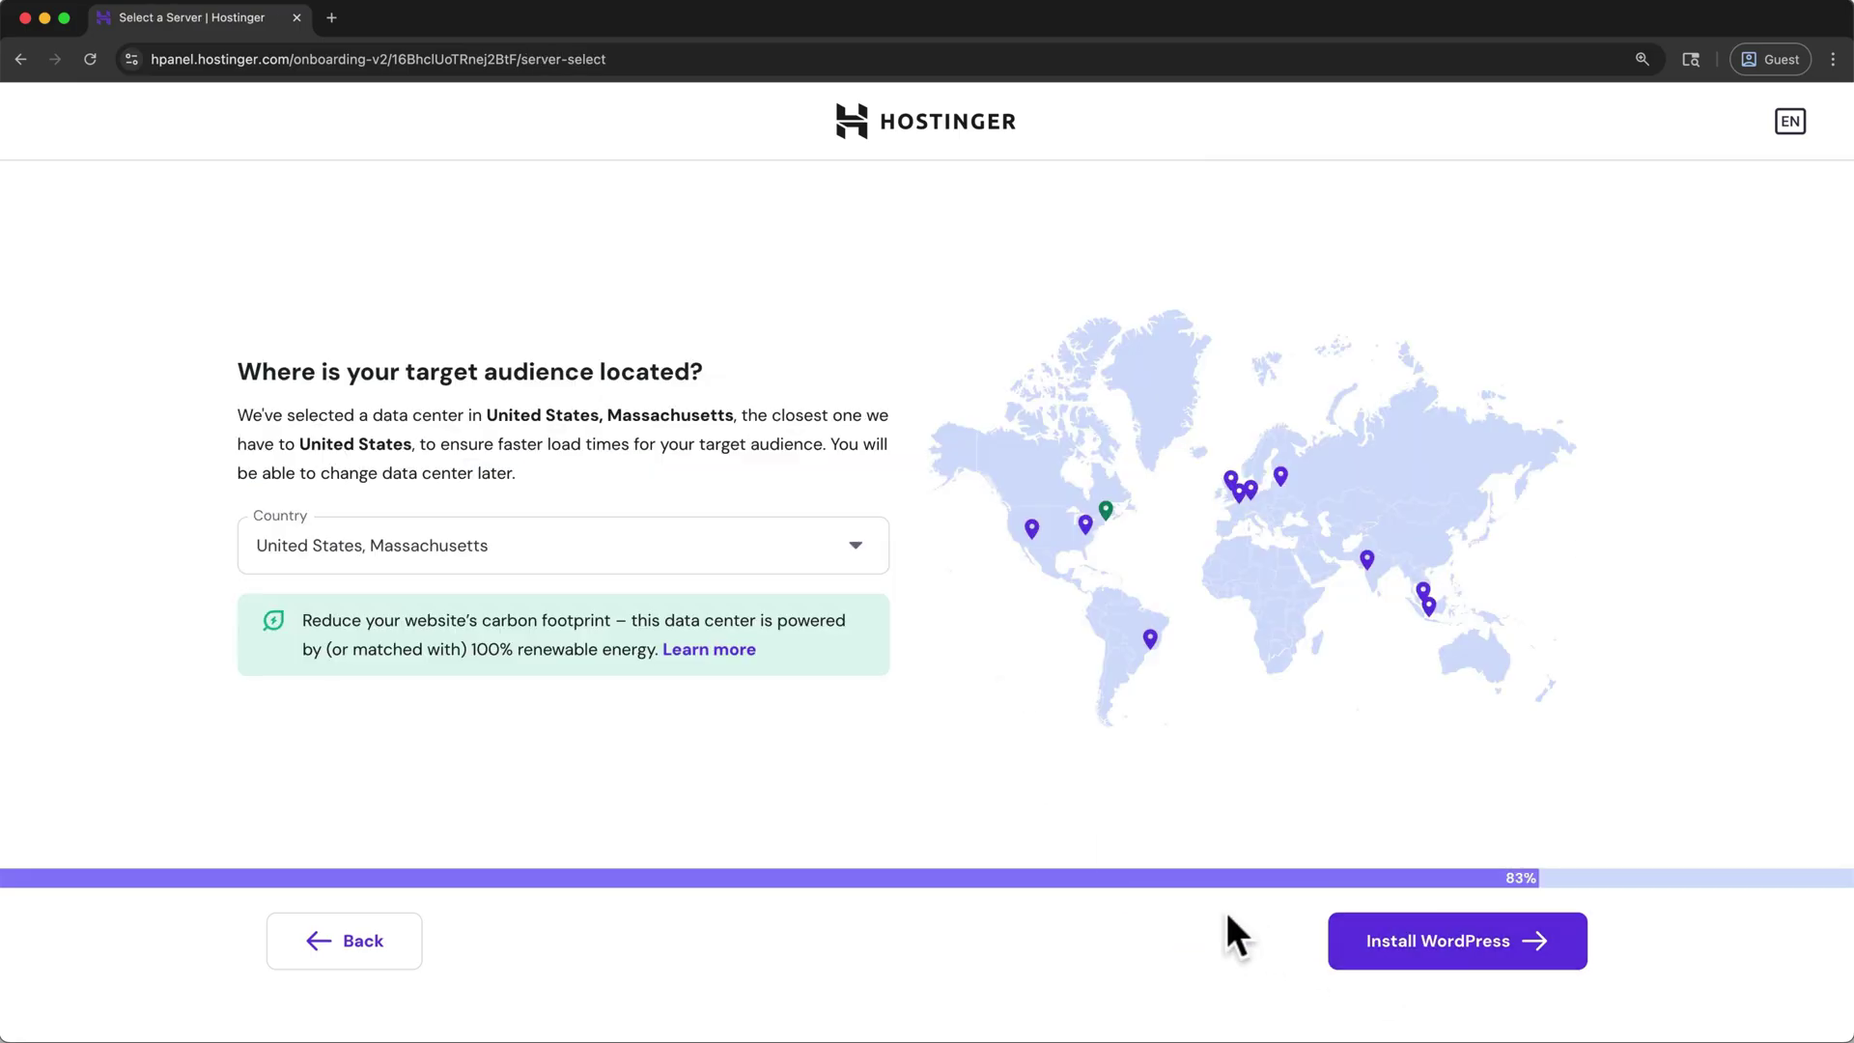
- Keep the United States, Massachusetts data center and install WordPress
click(843, 565)
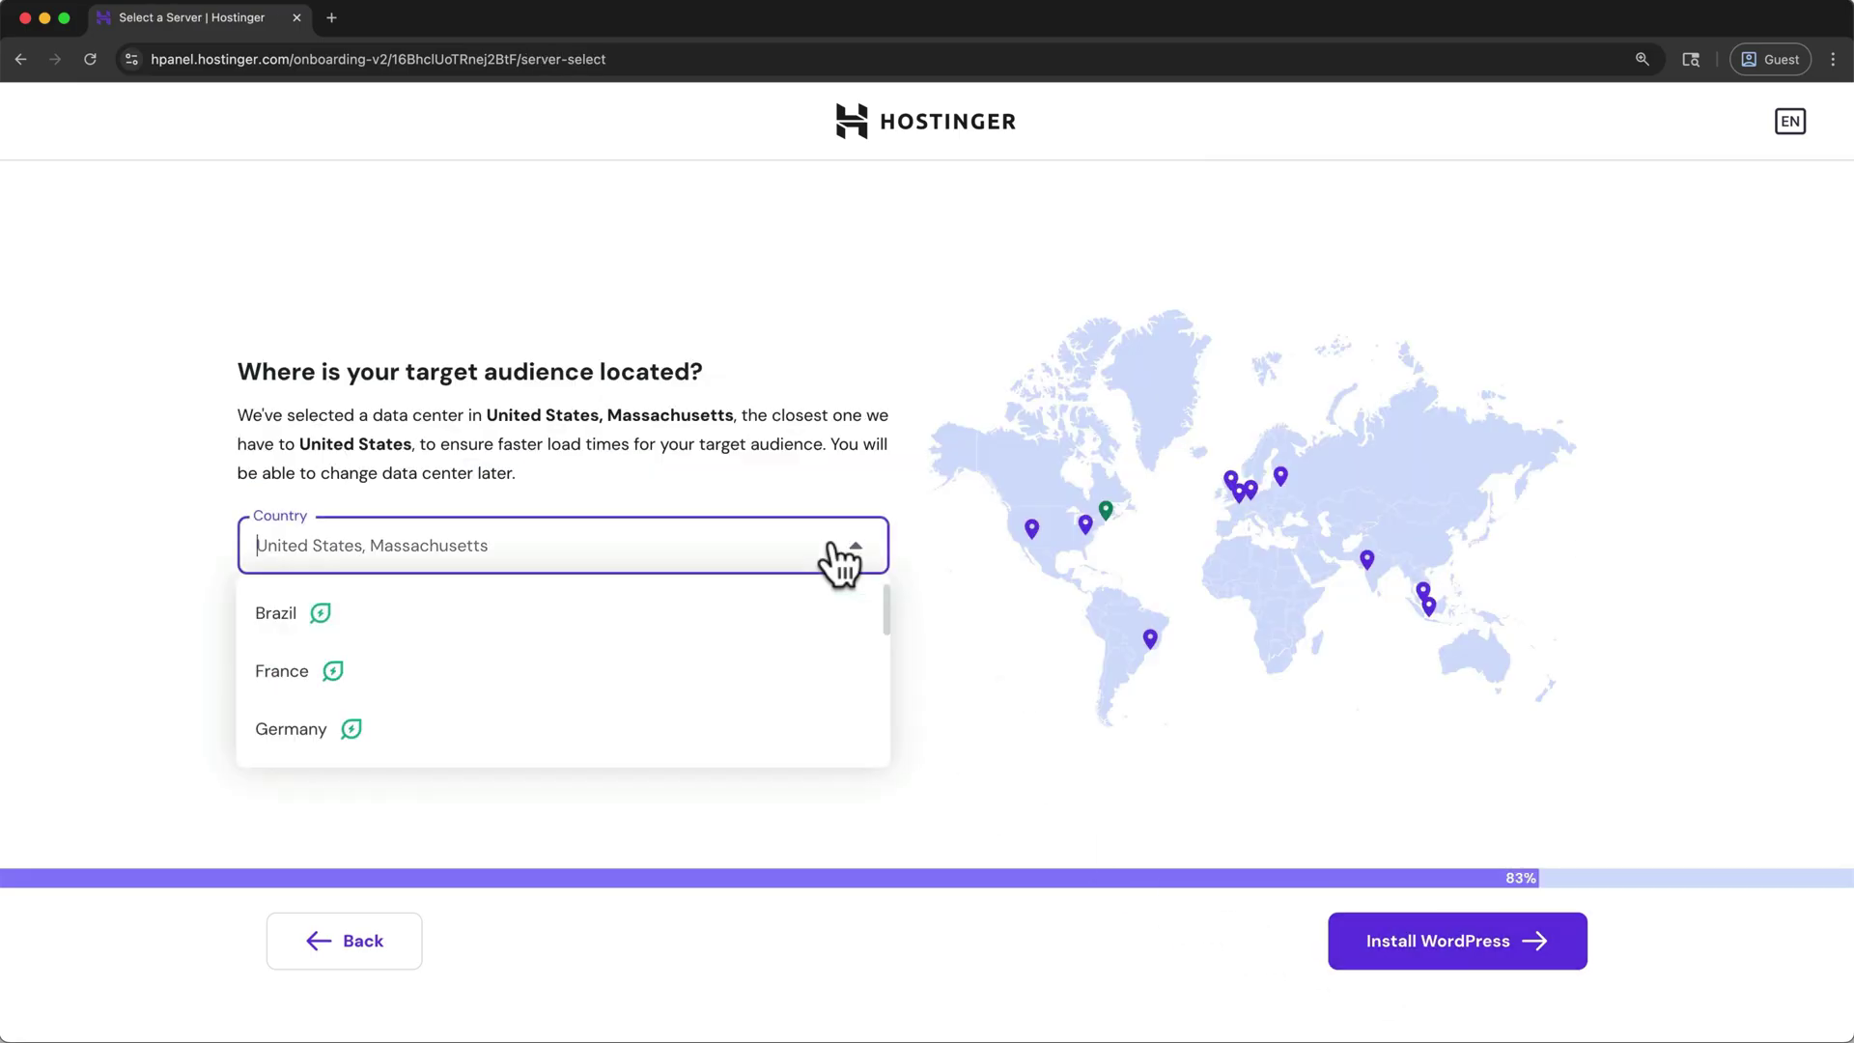
drag(884, 596, 872, 732)
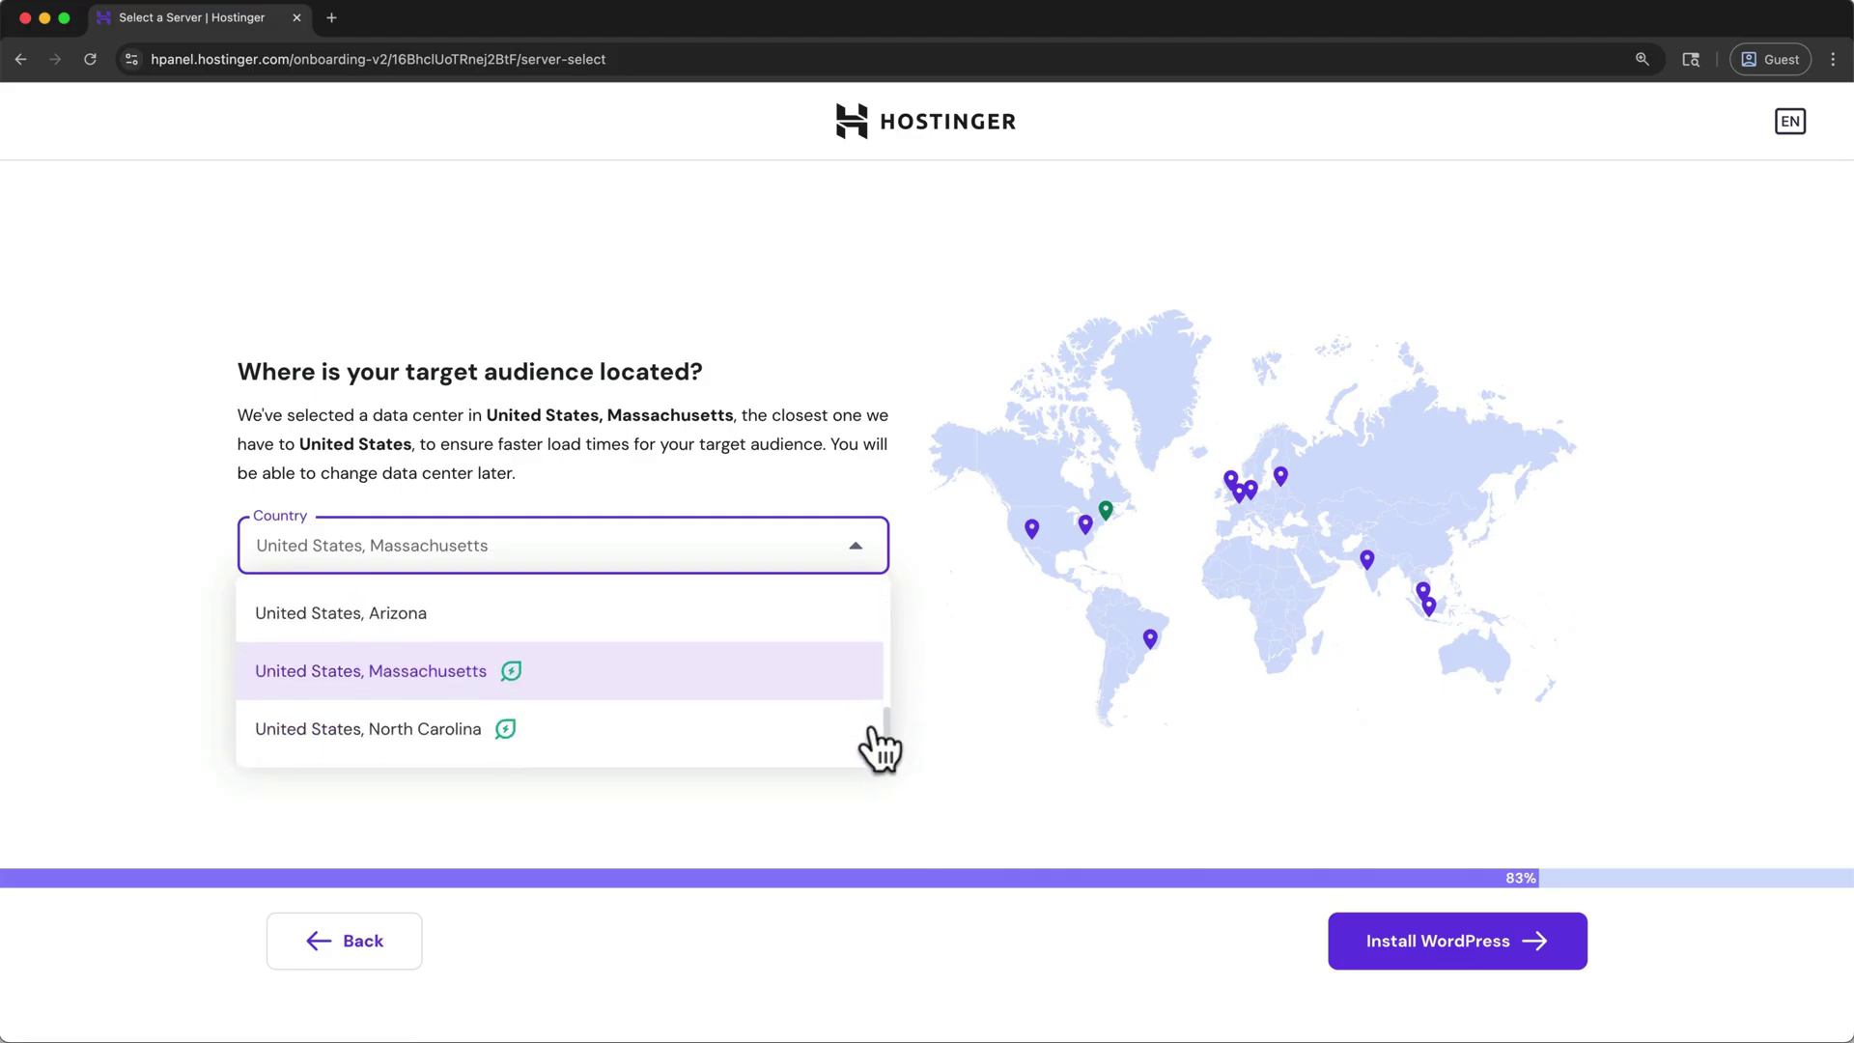
click(839, 687)
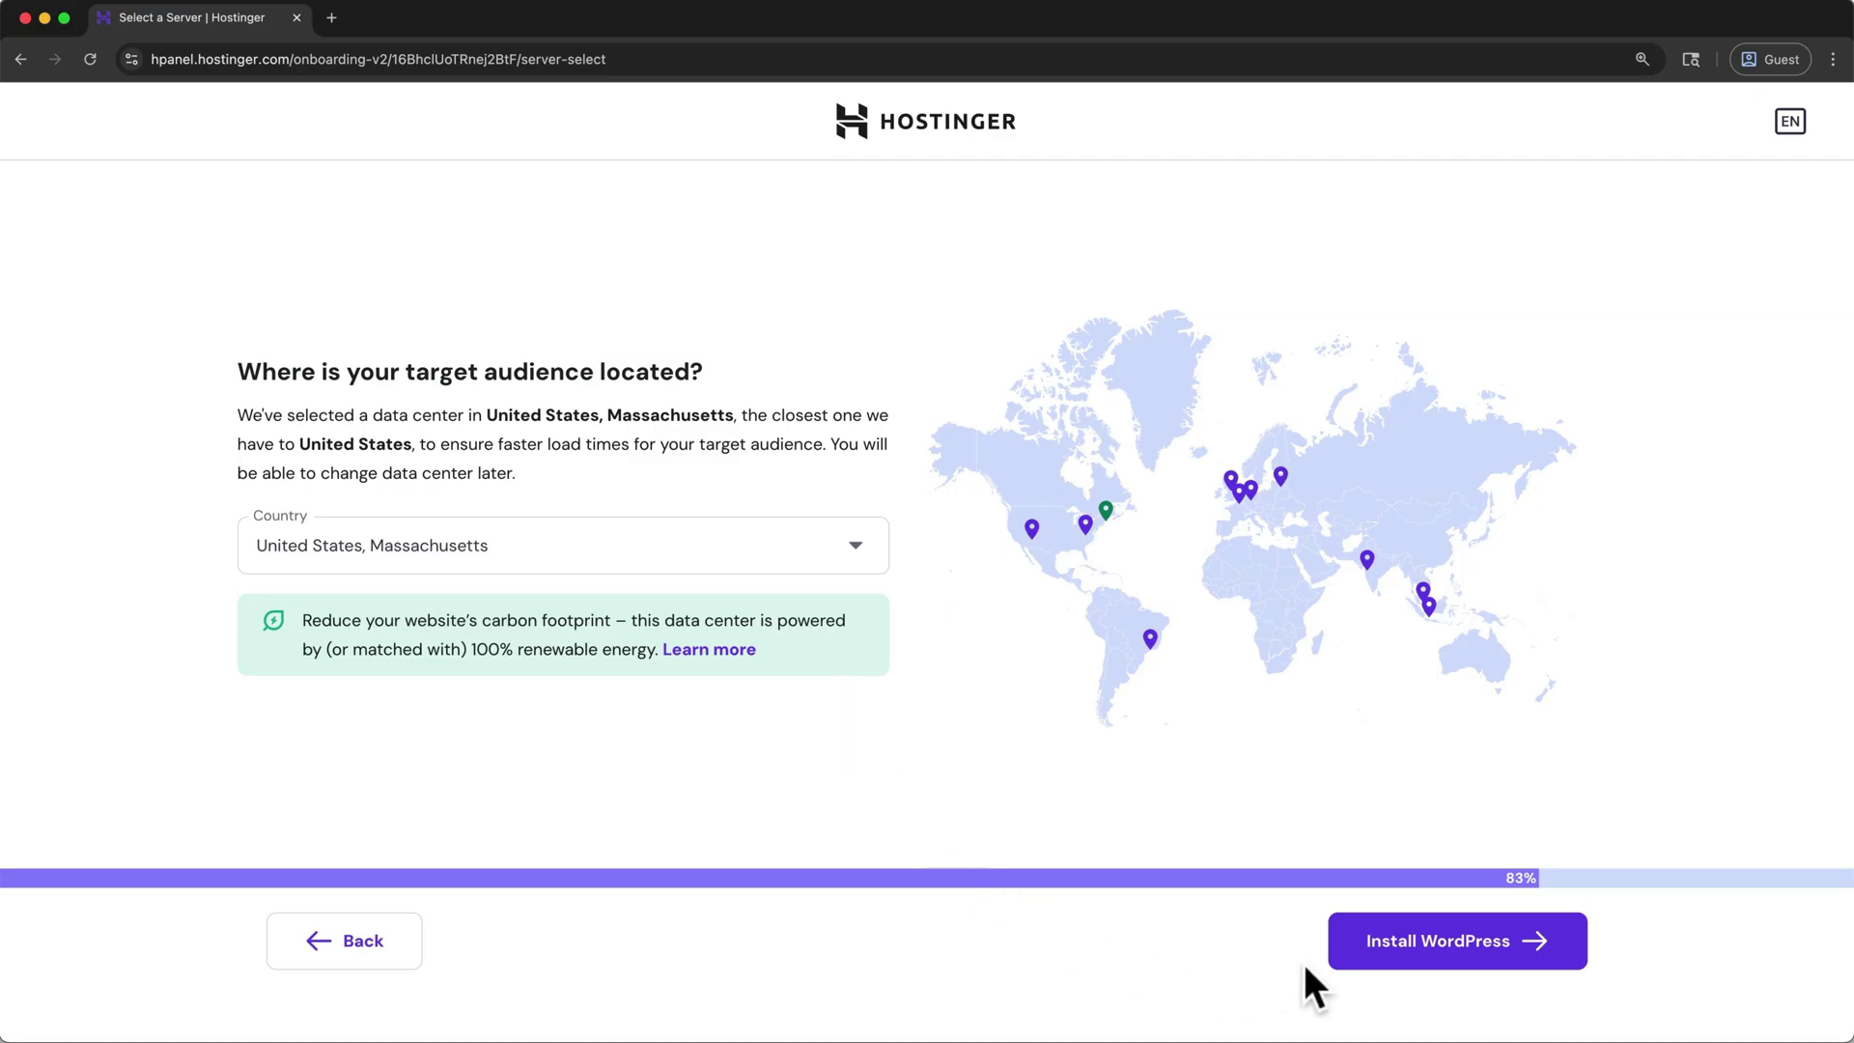
click(1343, 963)
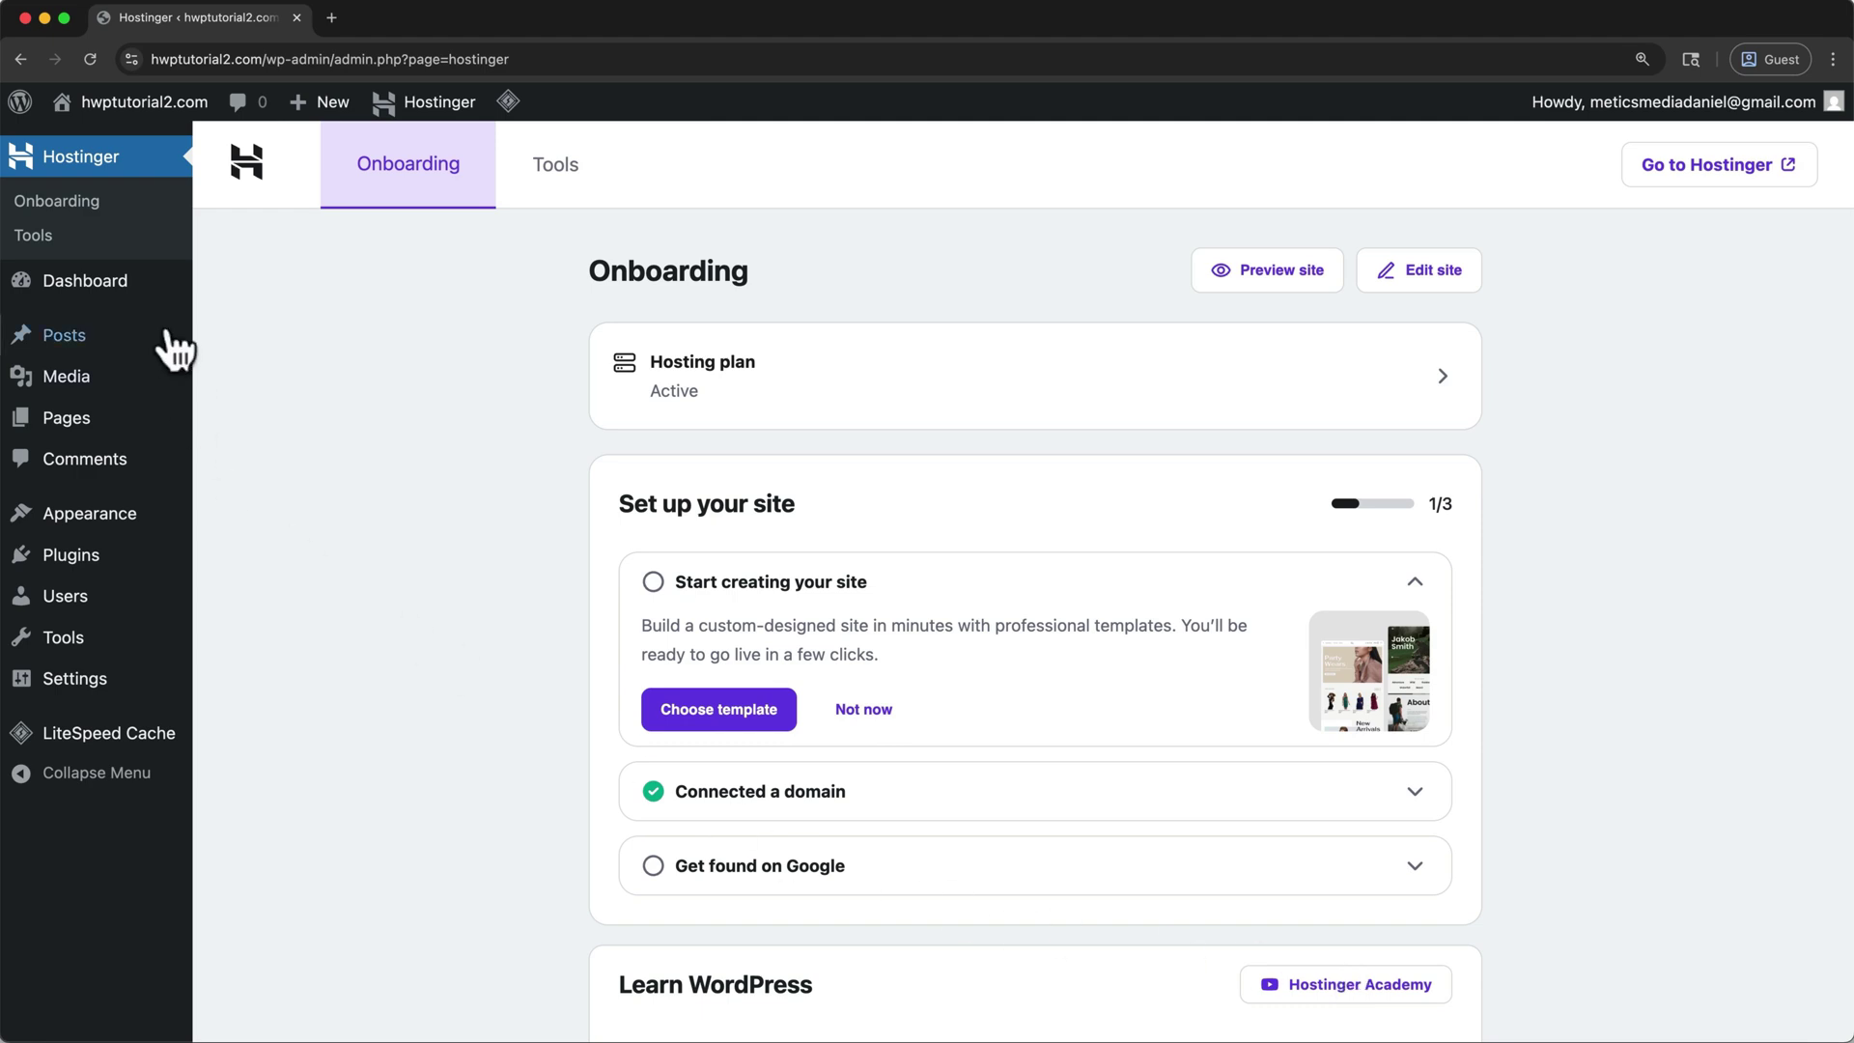
- Open Dashboard Home and dismiss the Welcome to WordPress panel and purged caches notice
mouse_move(133, 280)
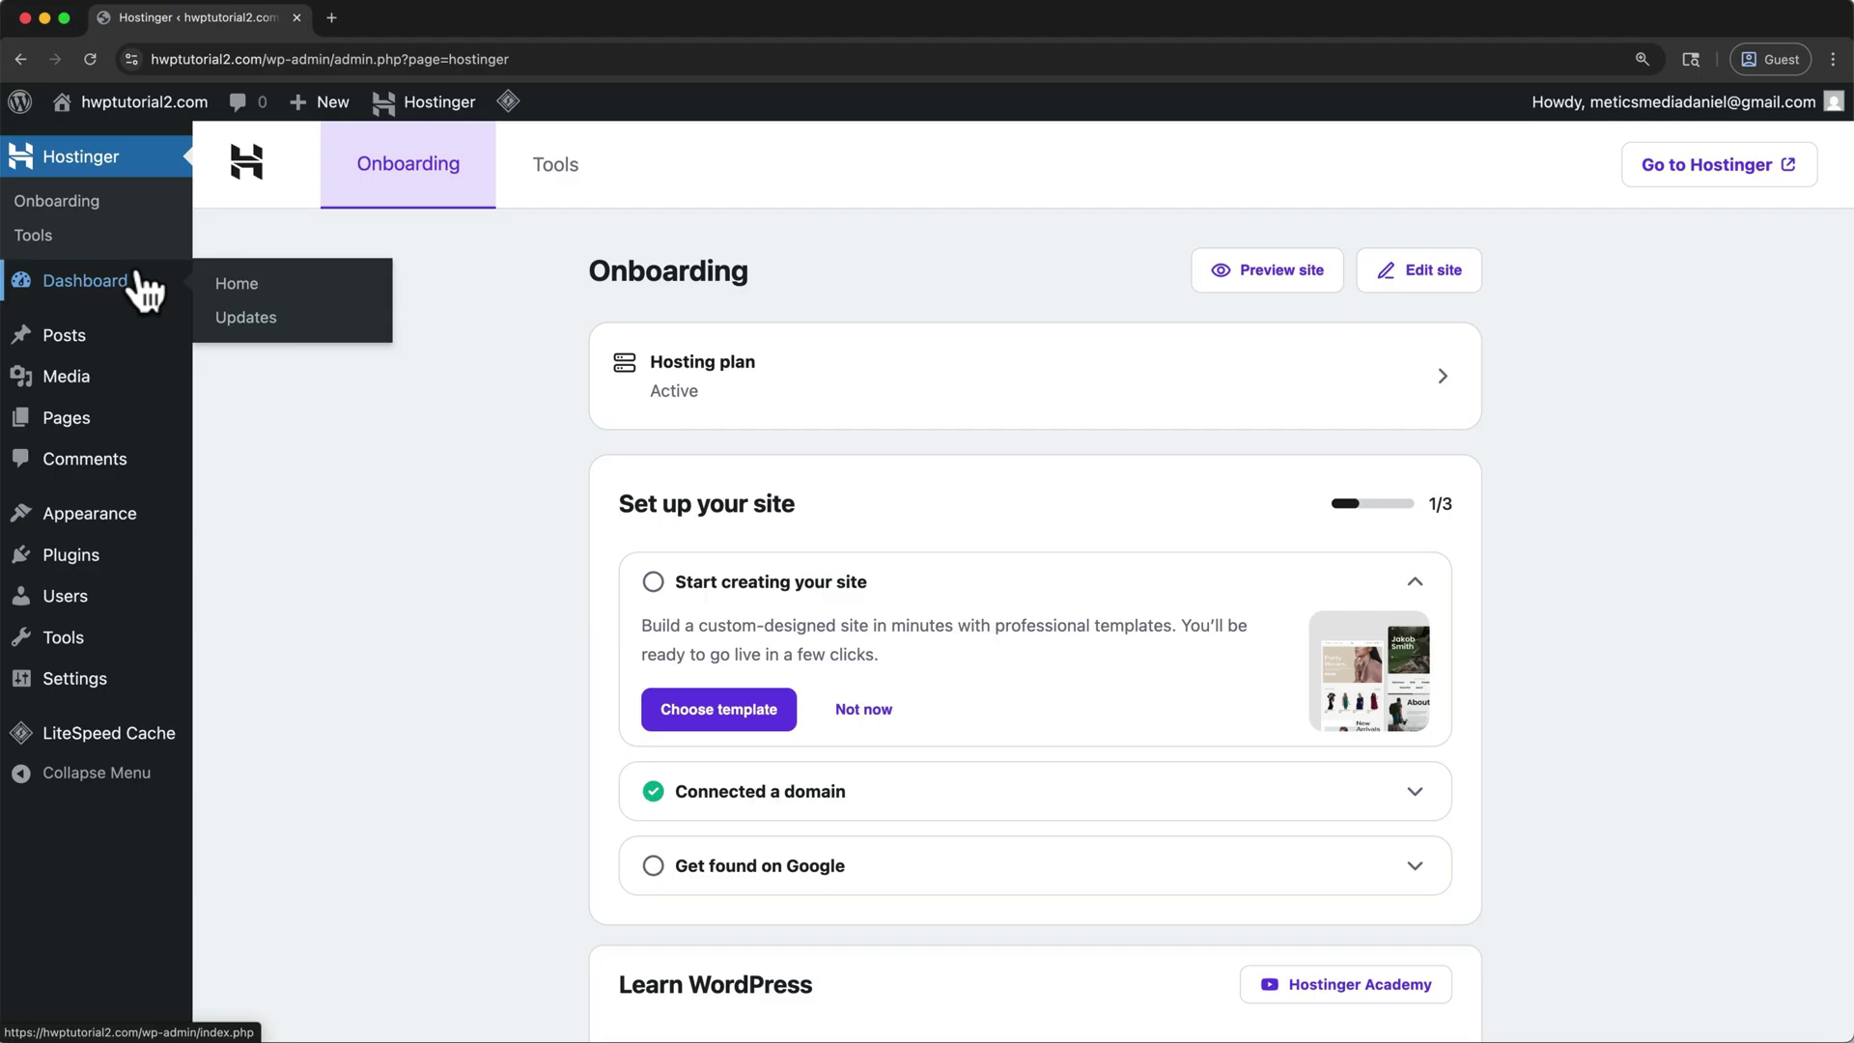
click(238, 286)
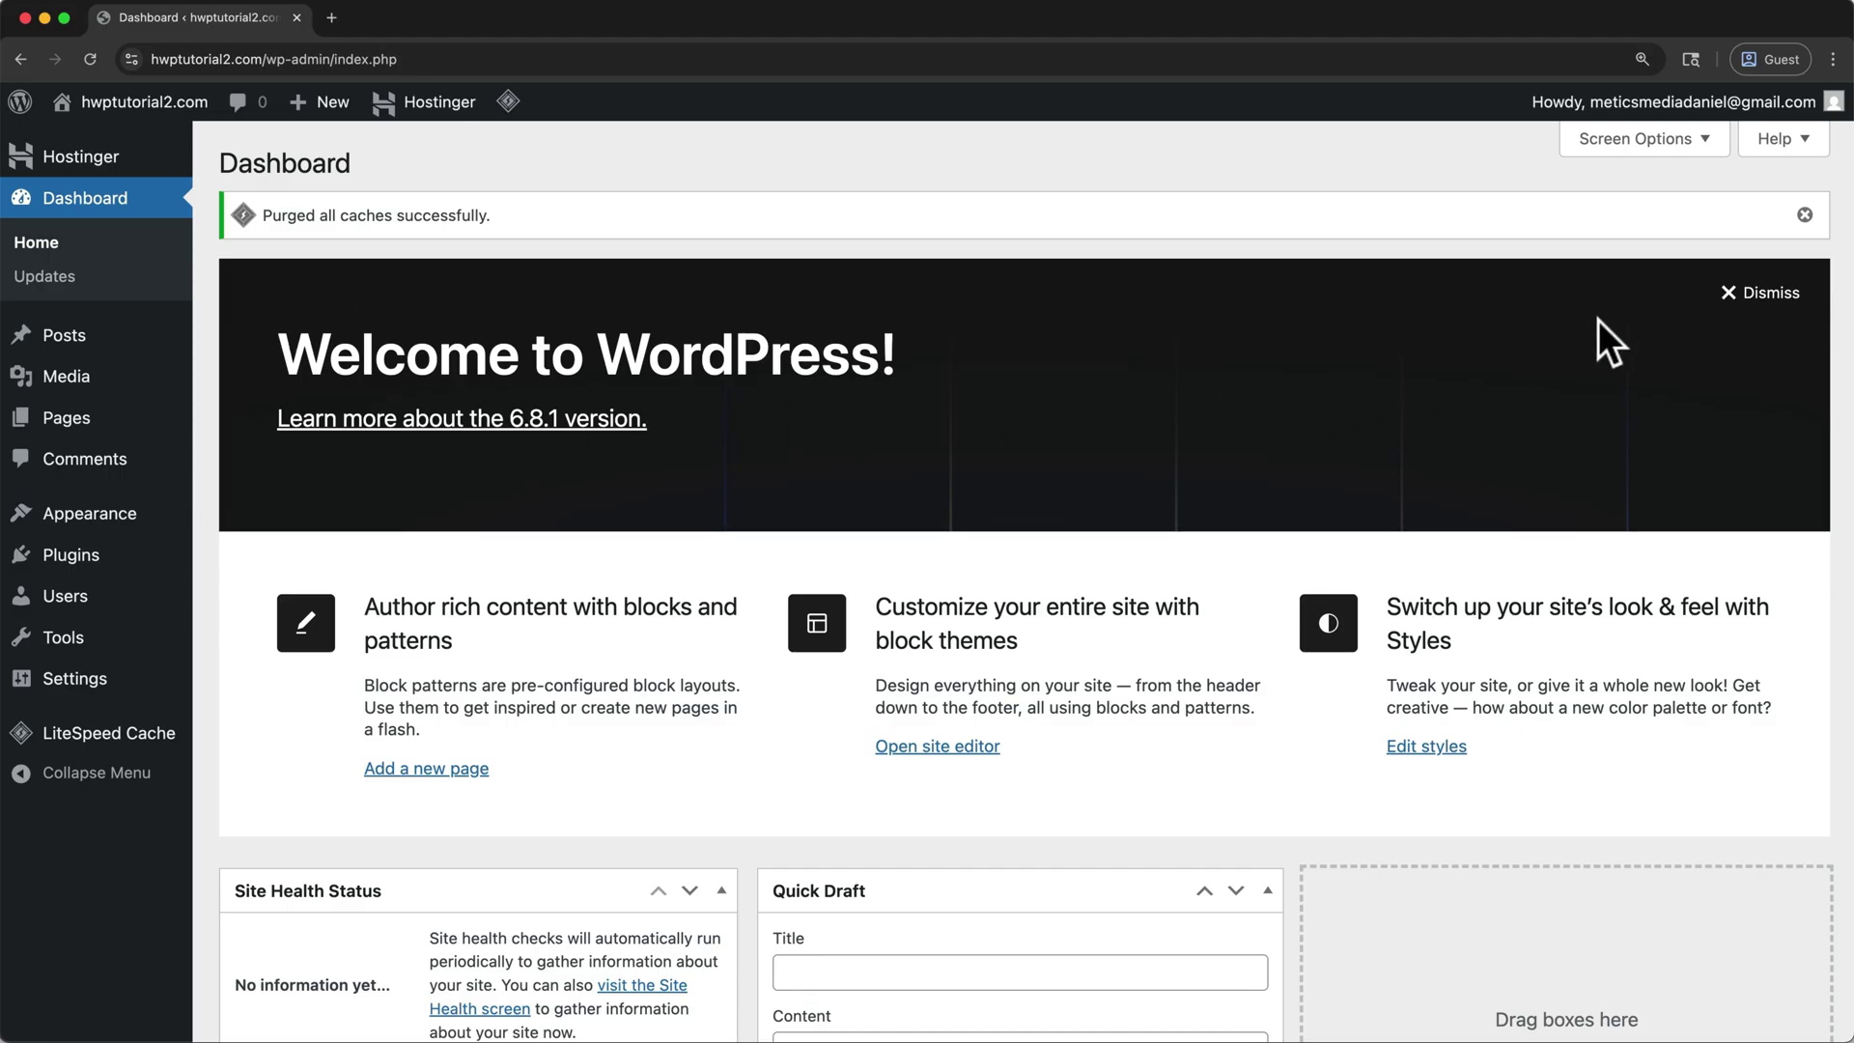
click(1732, 301)
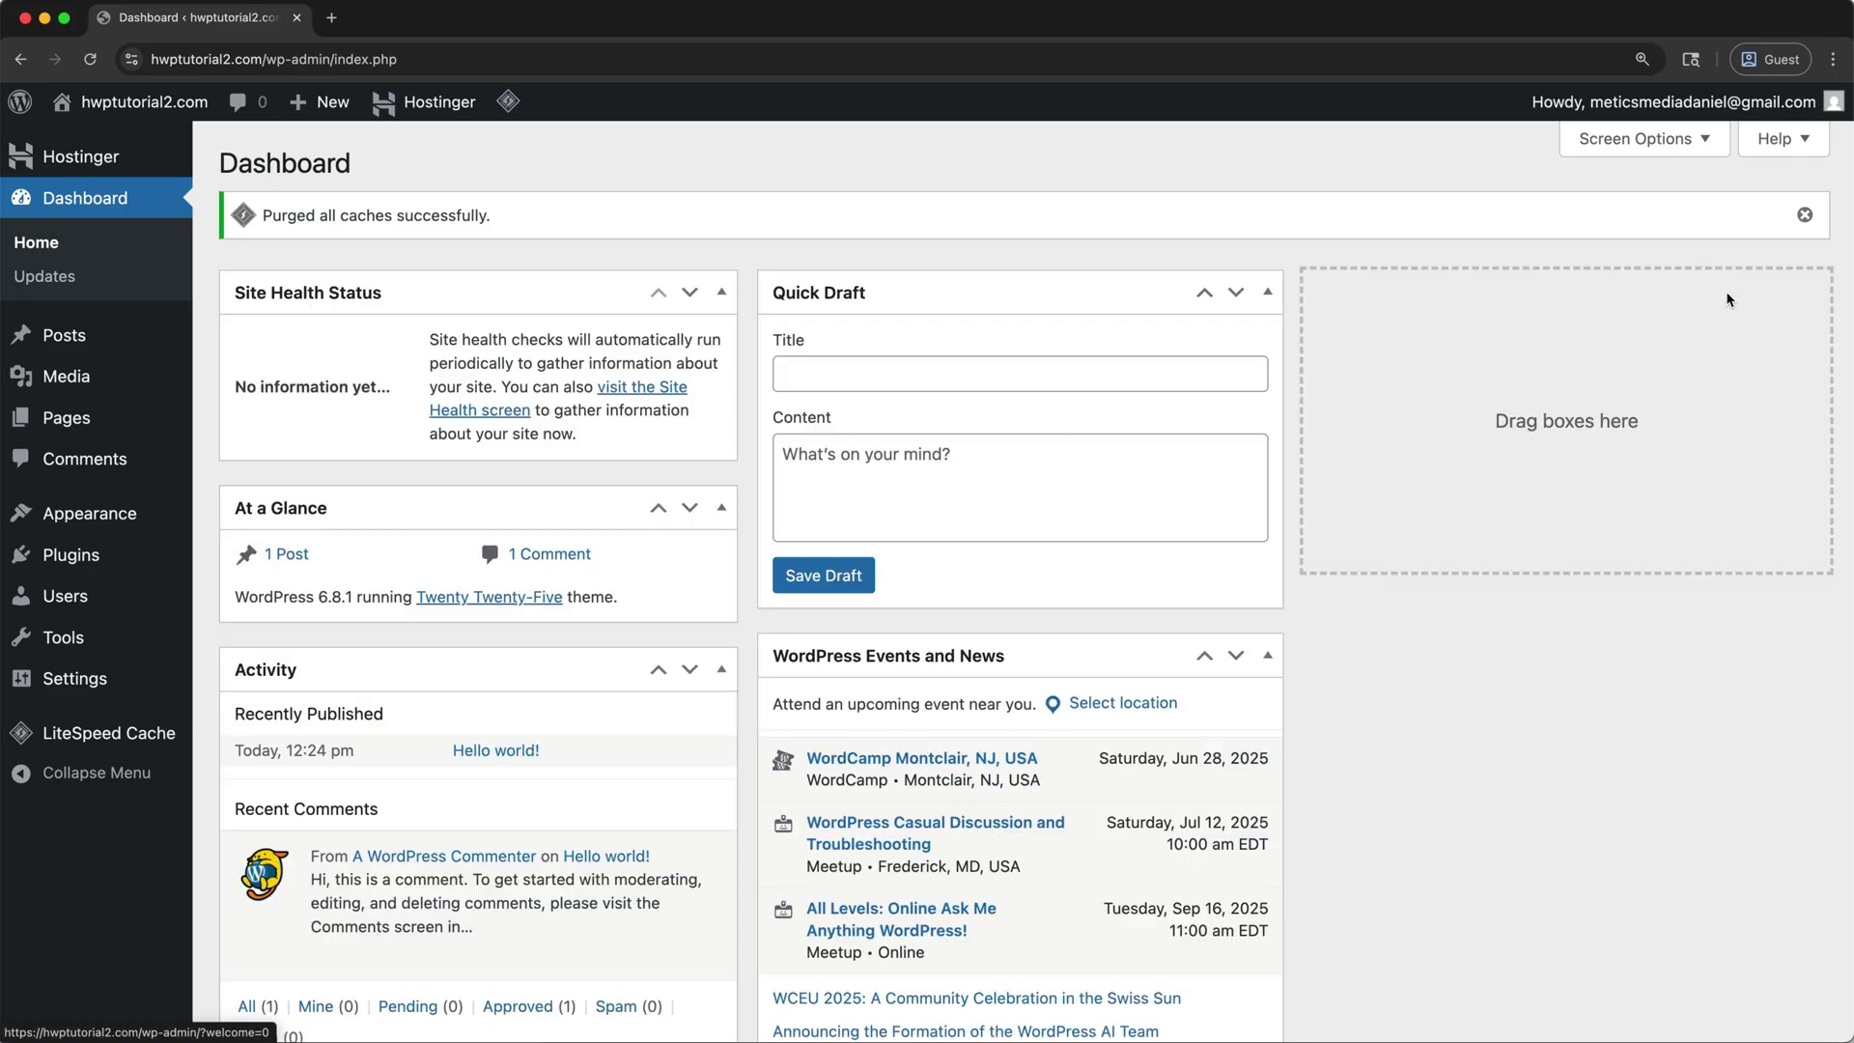
click(1804, 216)
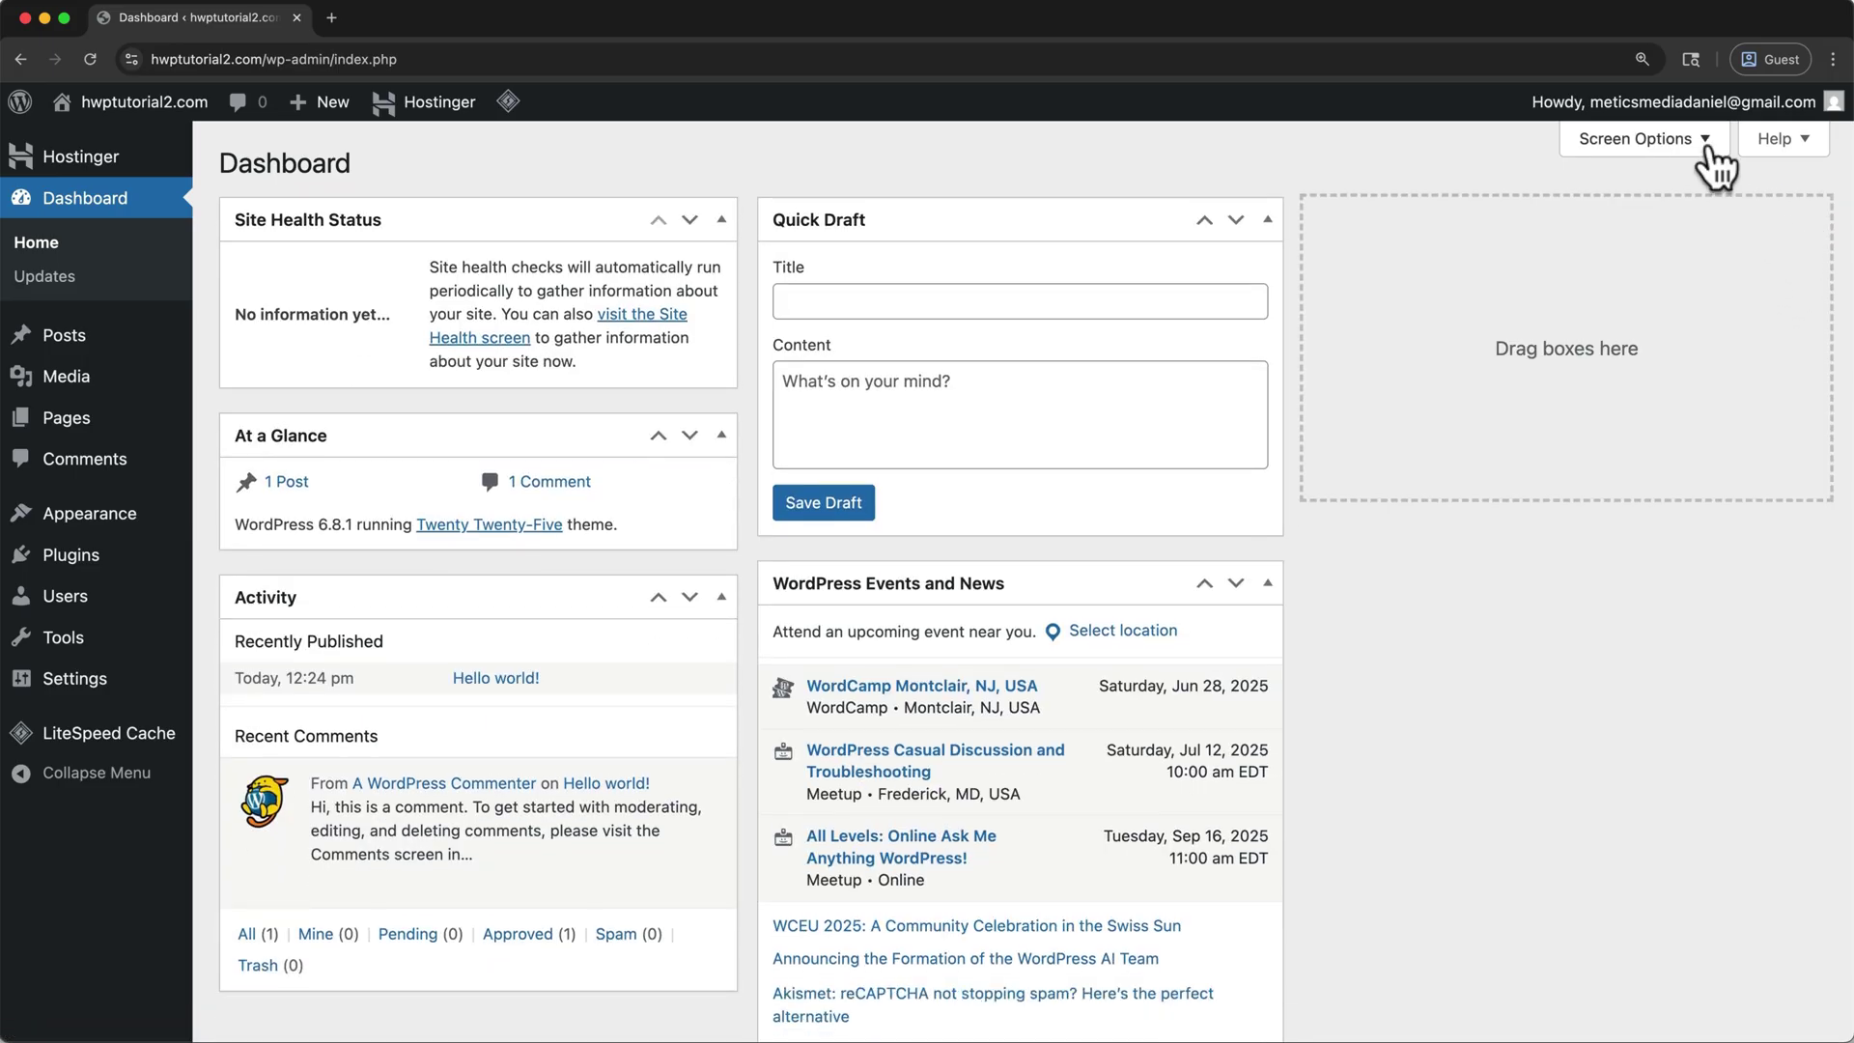
- Hide the Events and News, Quick Draft, Activity, At a Glance and Site Health widgets
click(1710, 146)
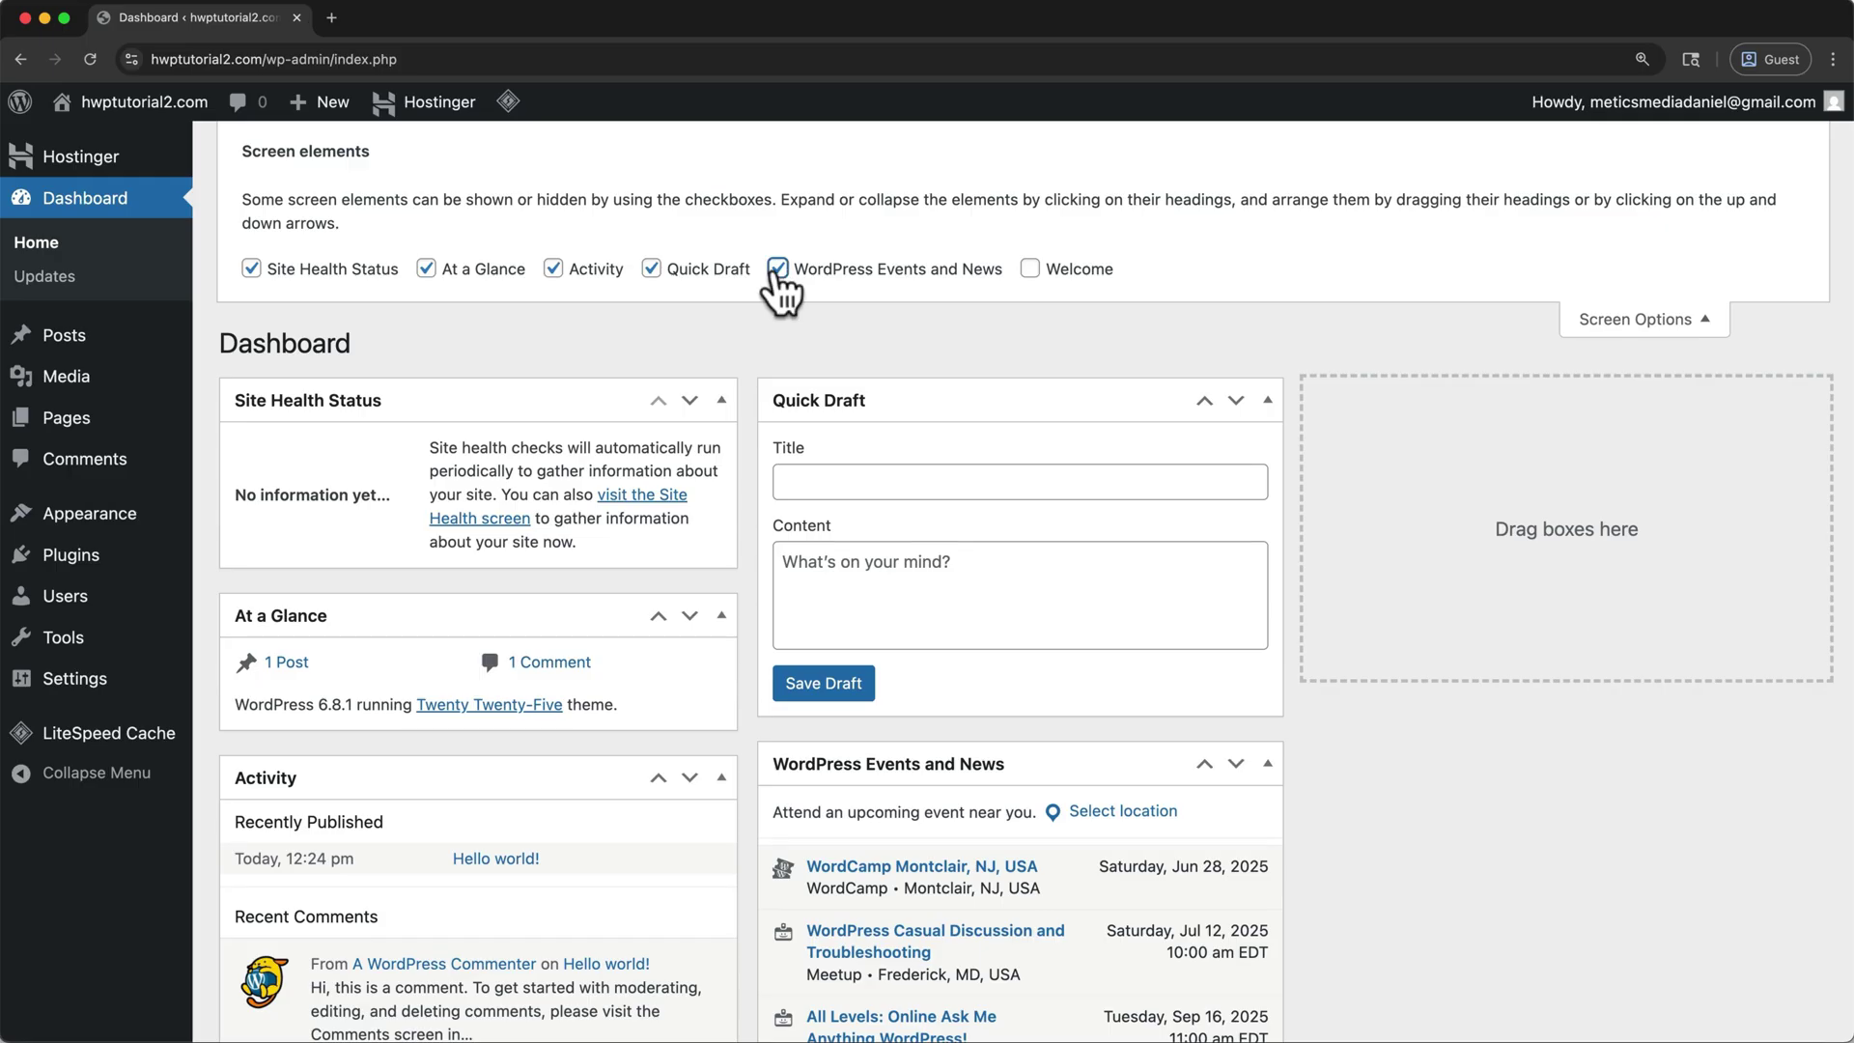
click(778, 270)
click(652, 271)
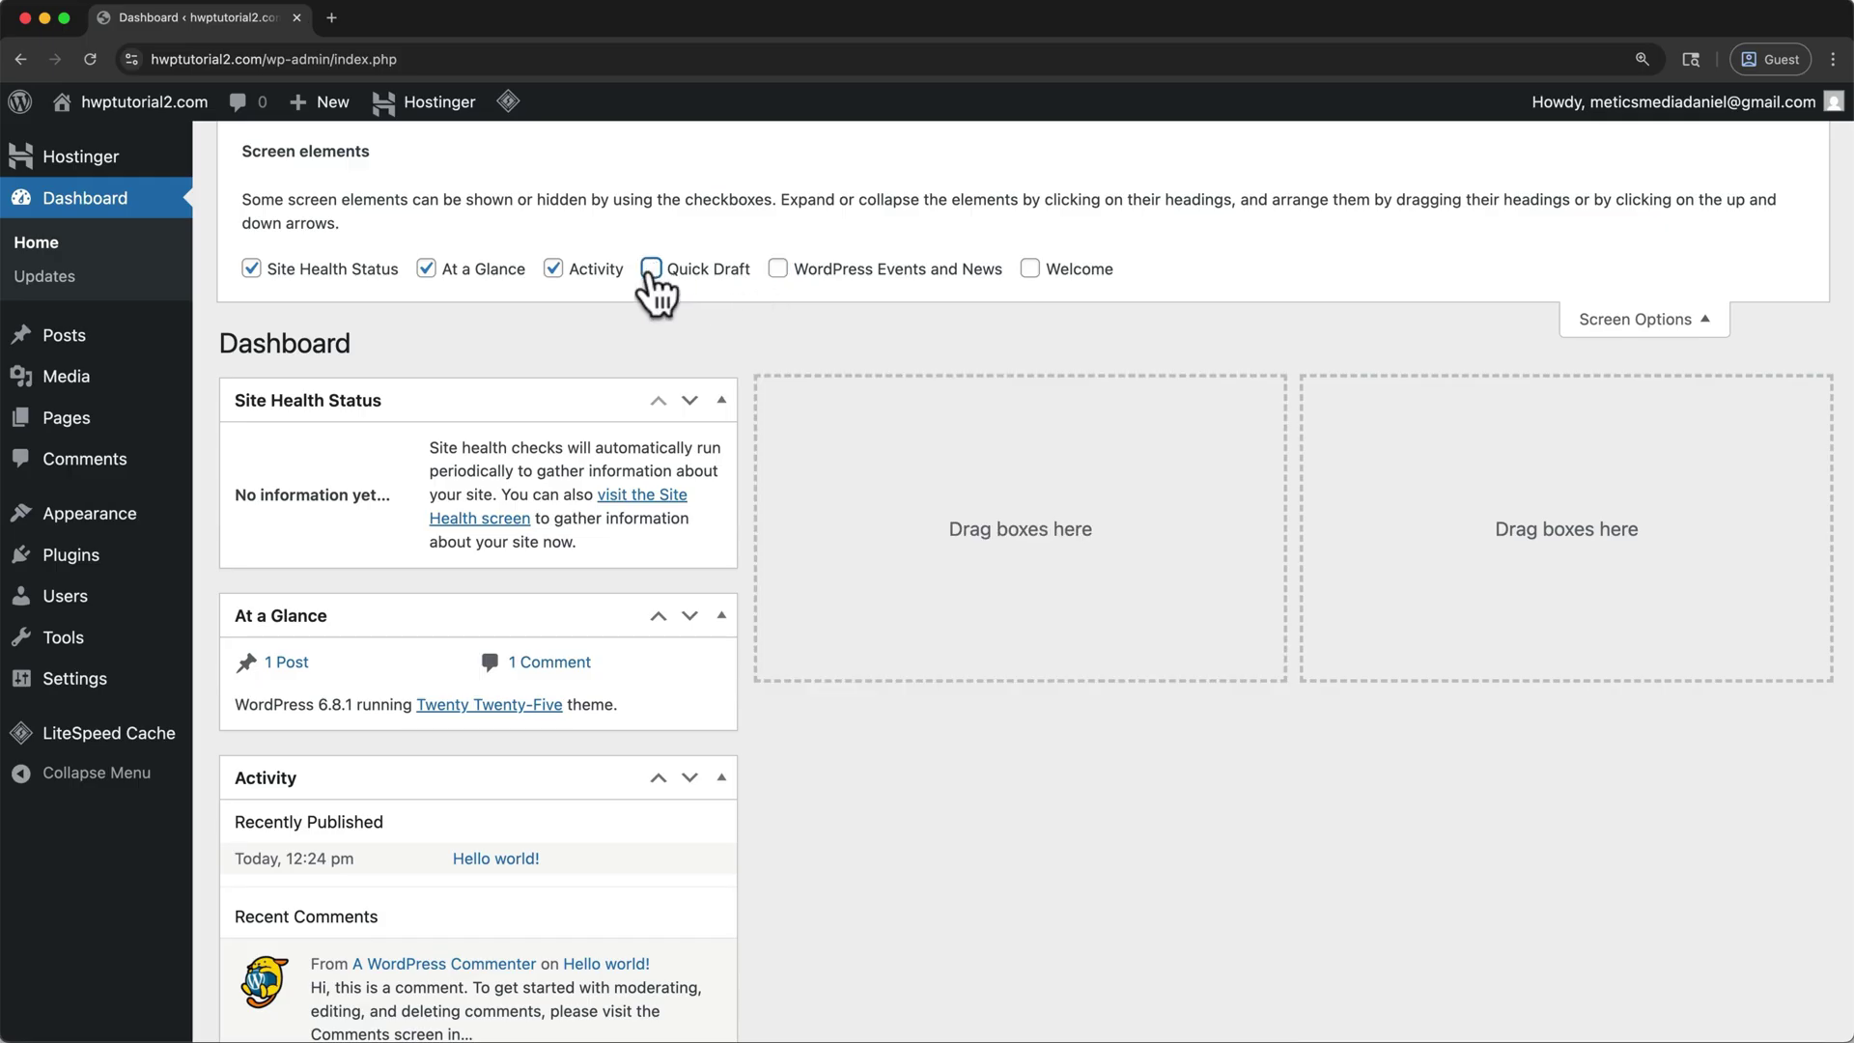
click(553, 271)
click(438, 271)
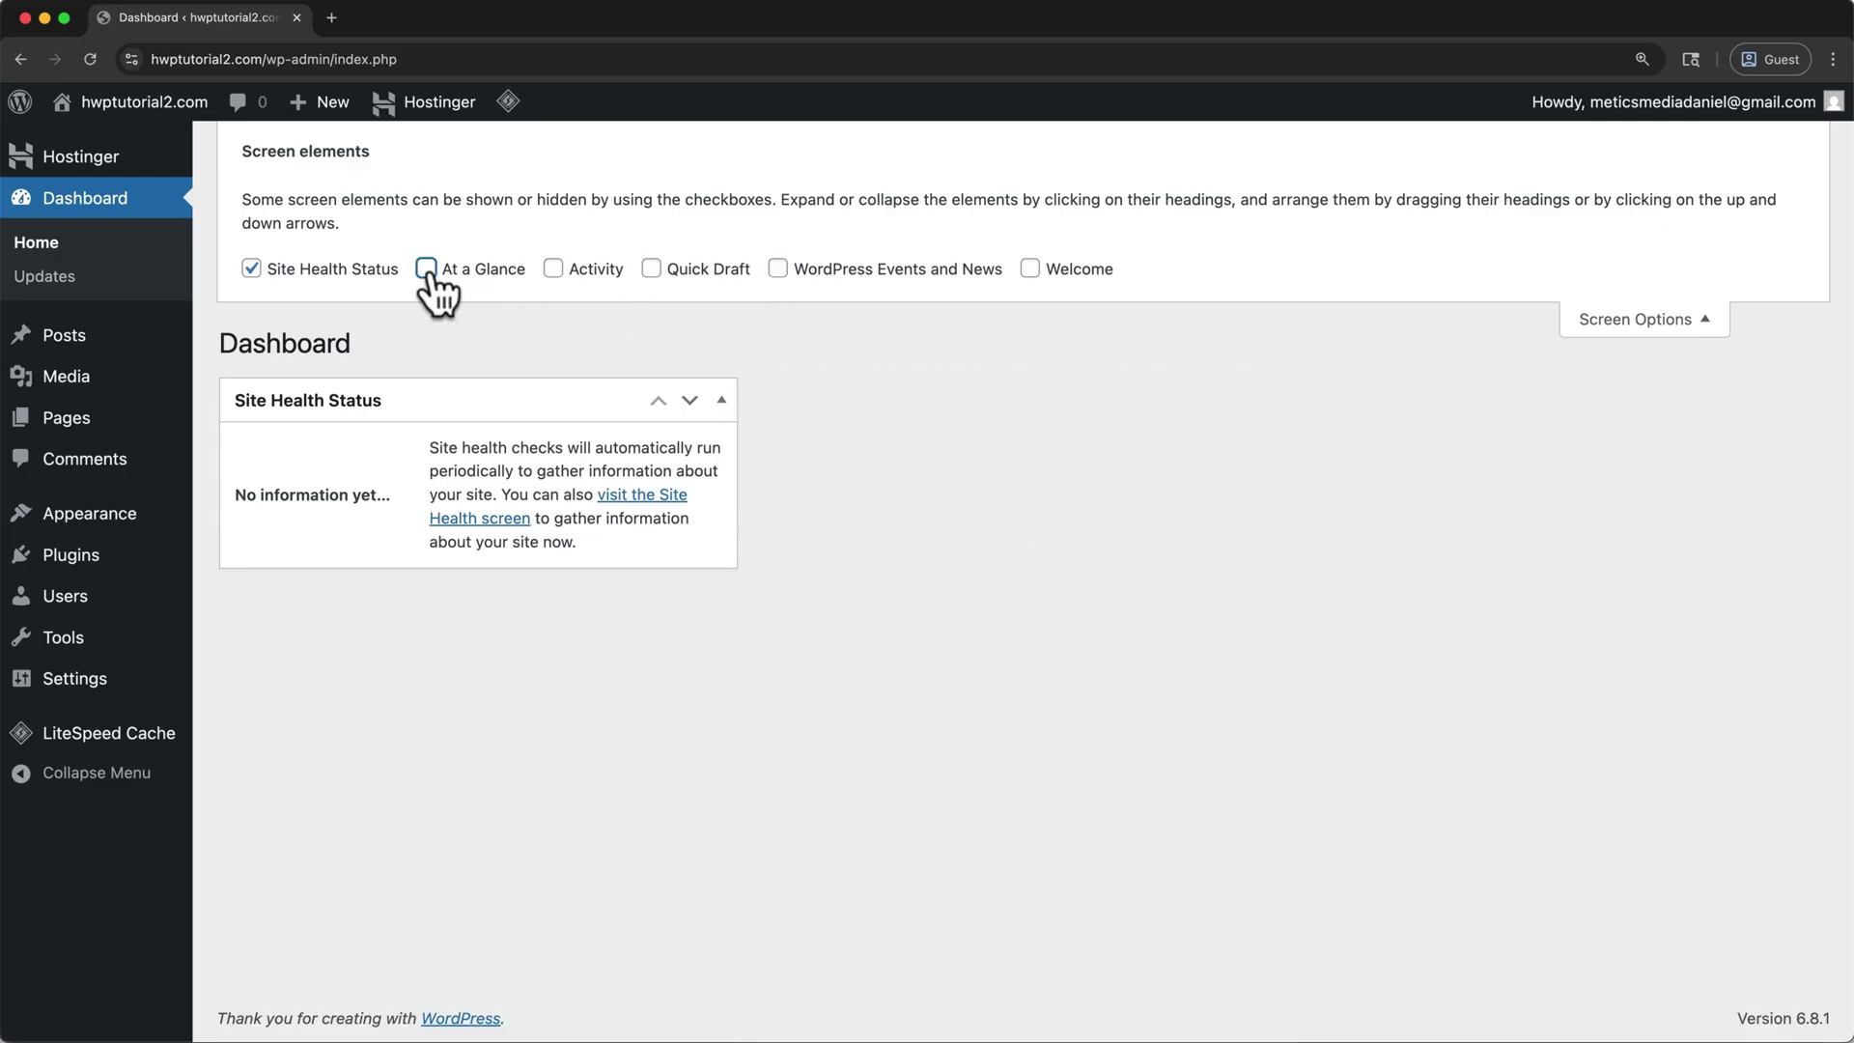
click(251, 269)
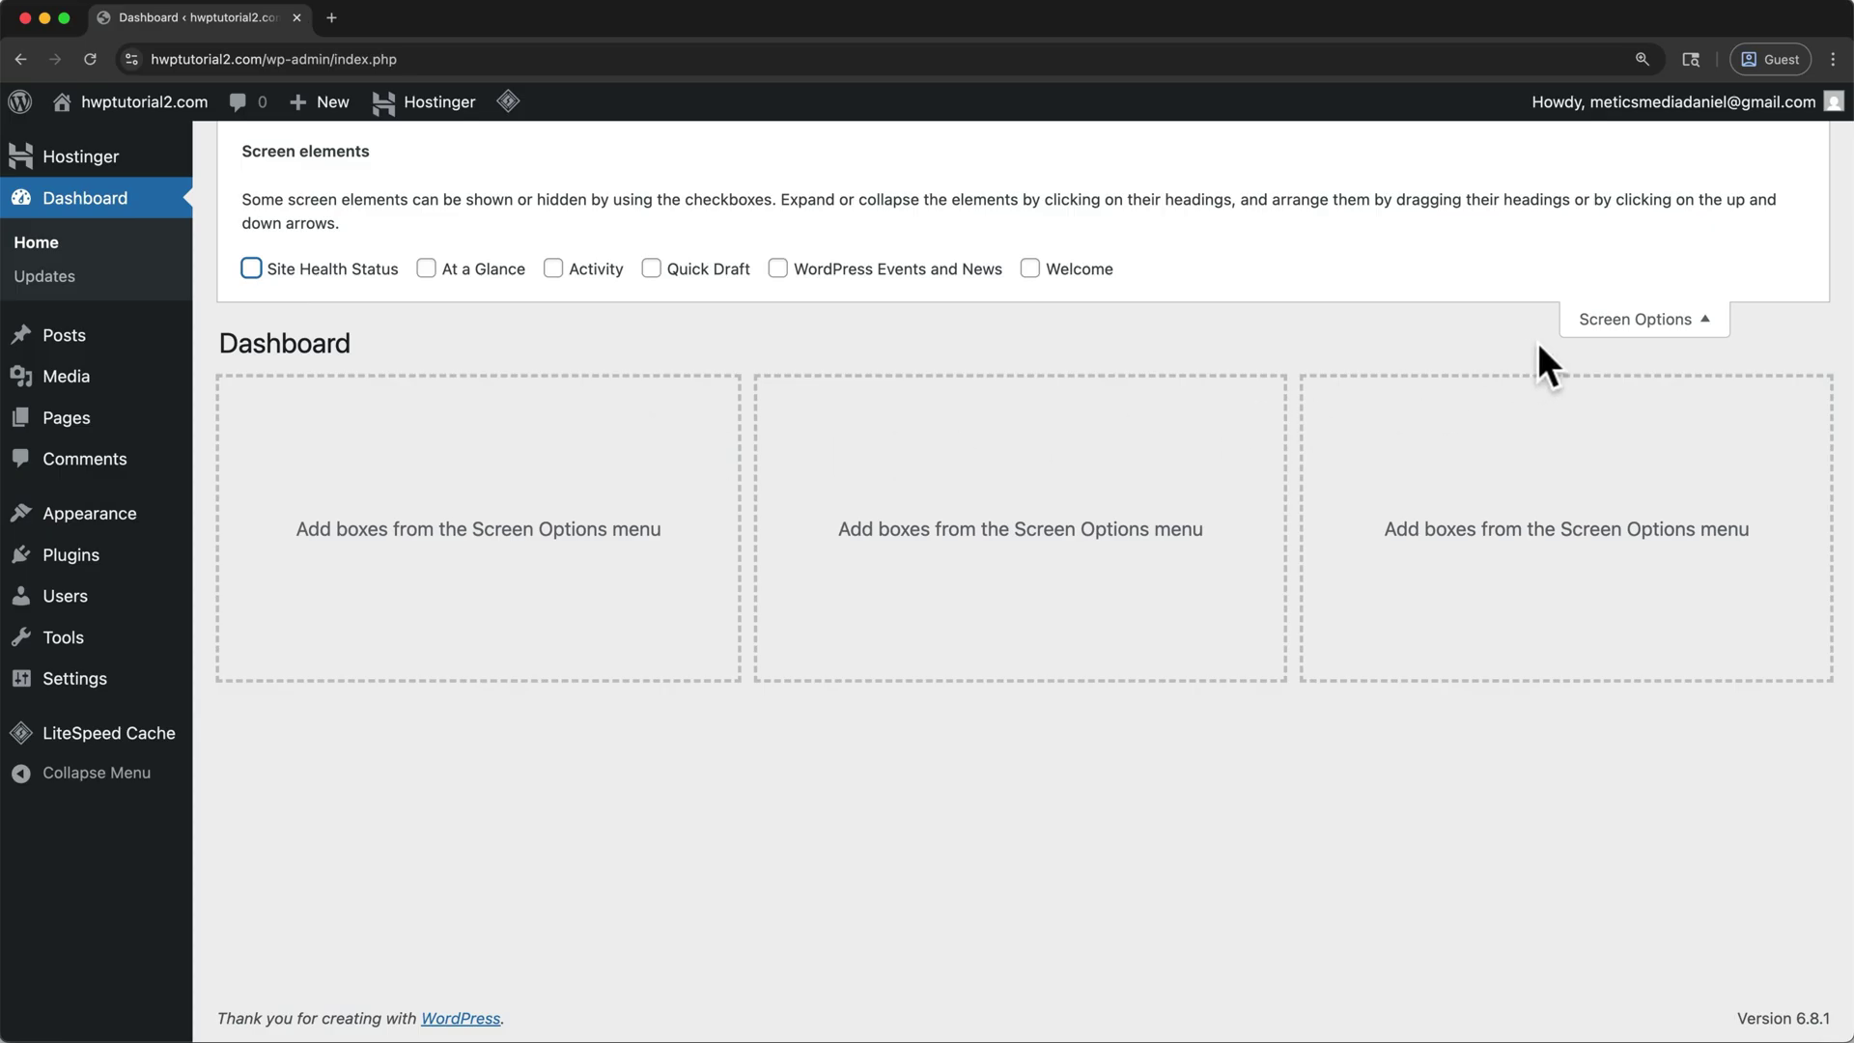
click(1574, 332)
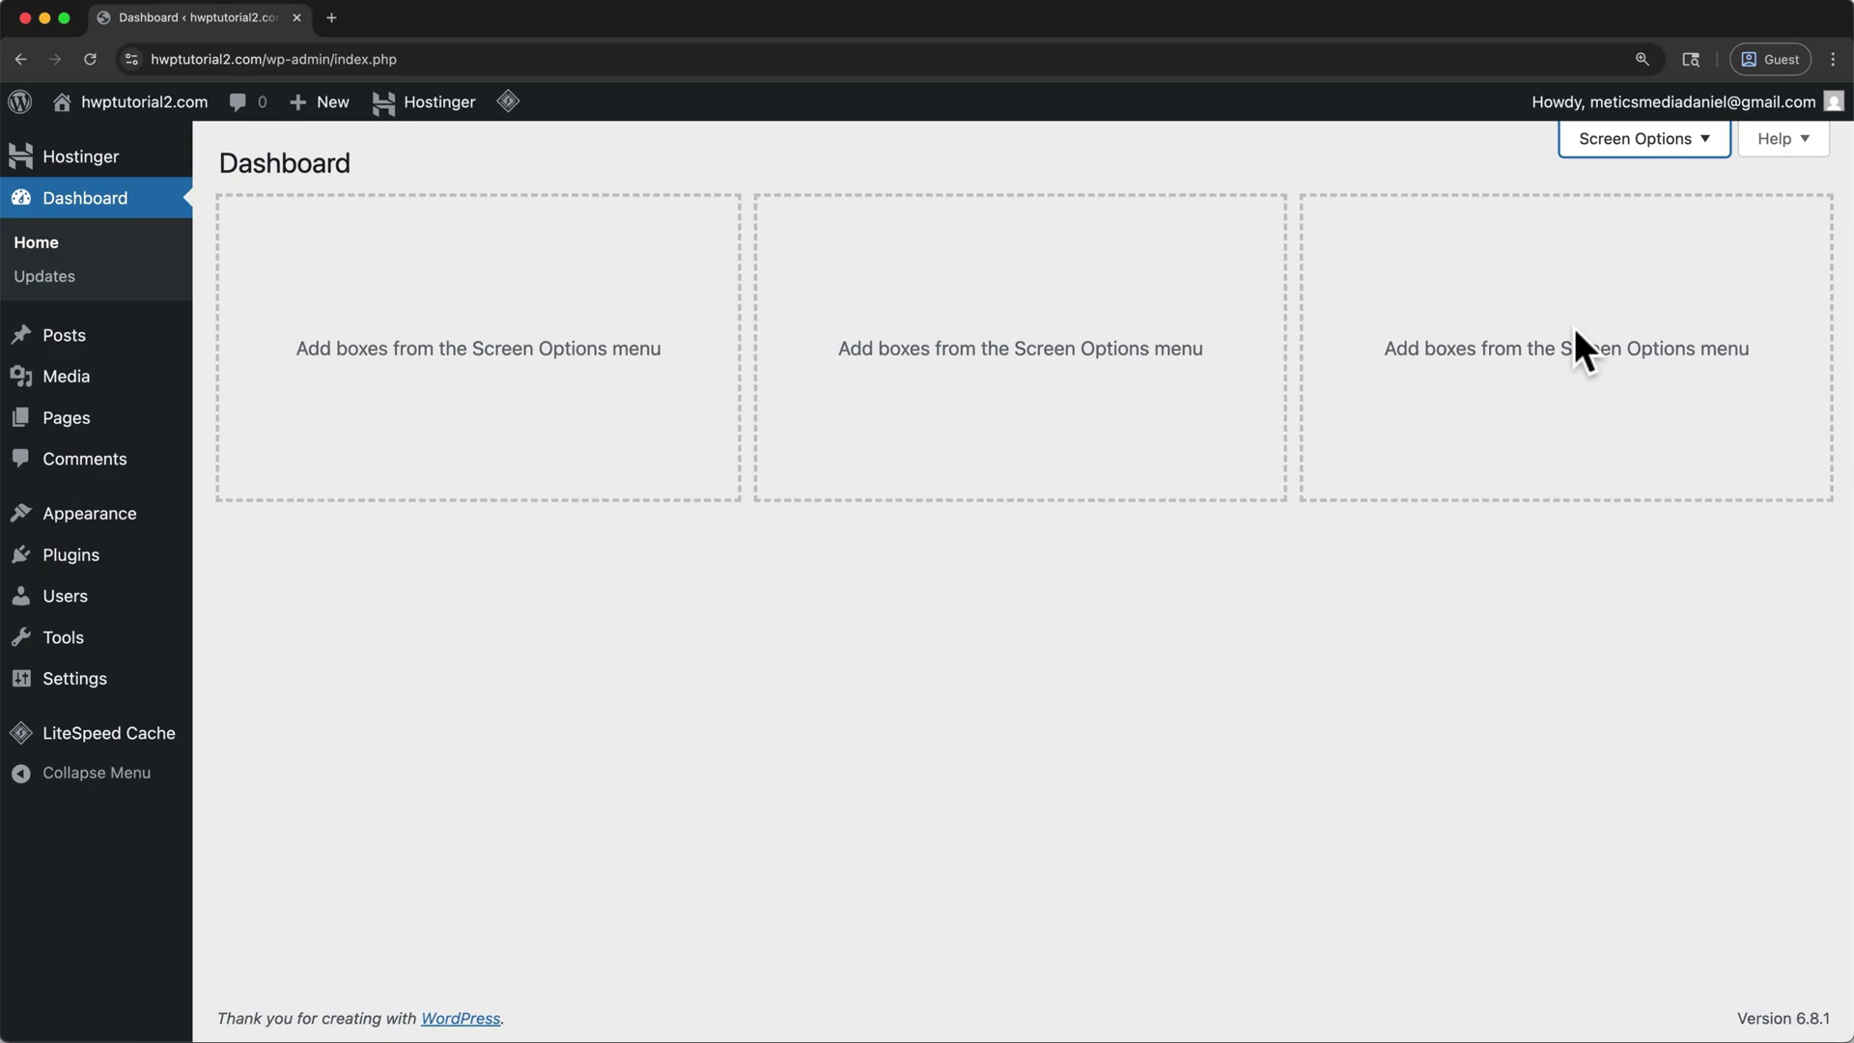
- Search the available themes for 'astra', then install and activate the Astra theme
mouse_move(125, 530)
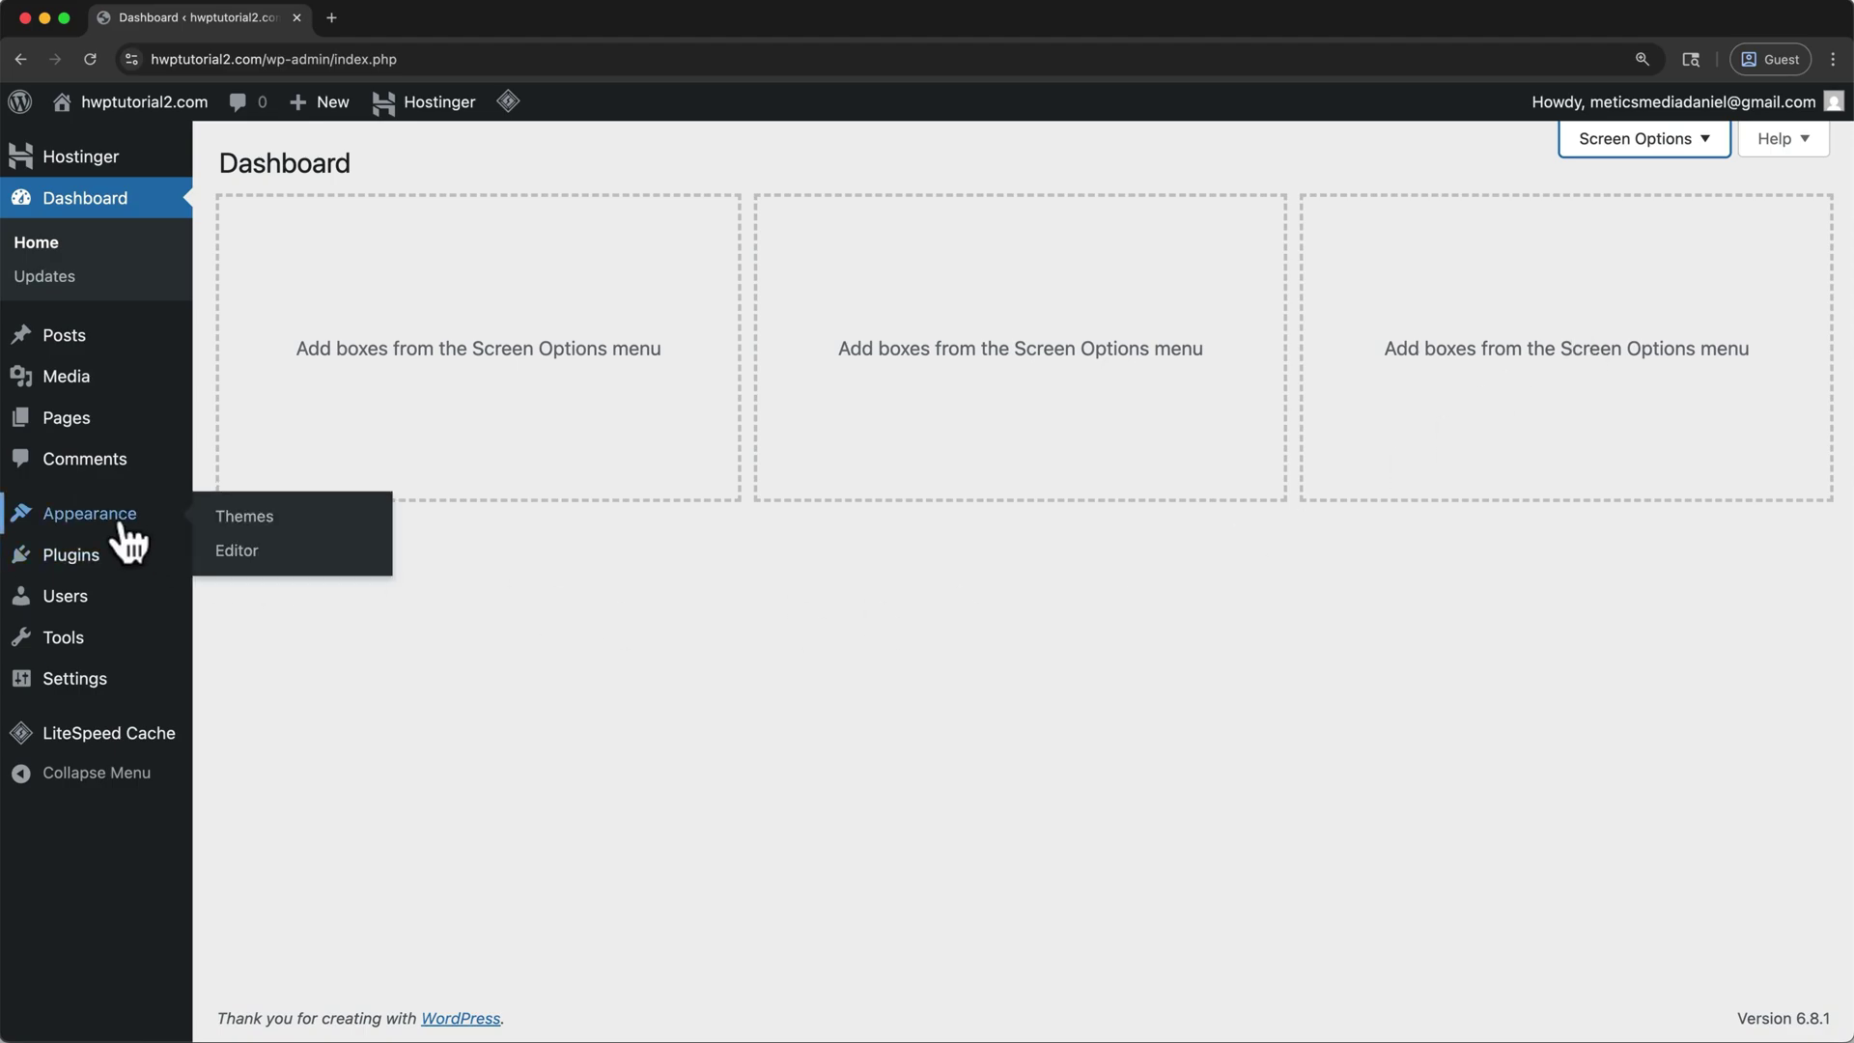
click(234, 521)
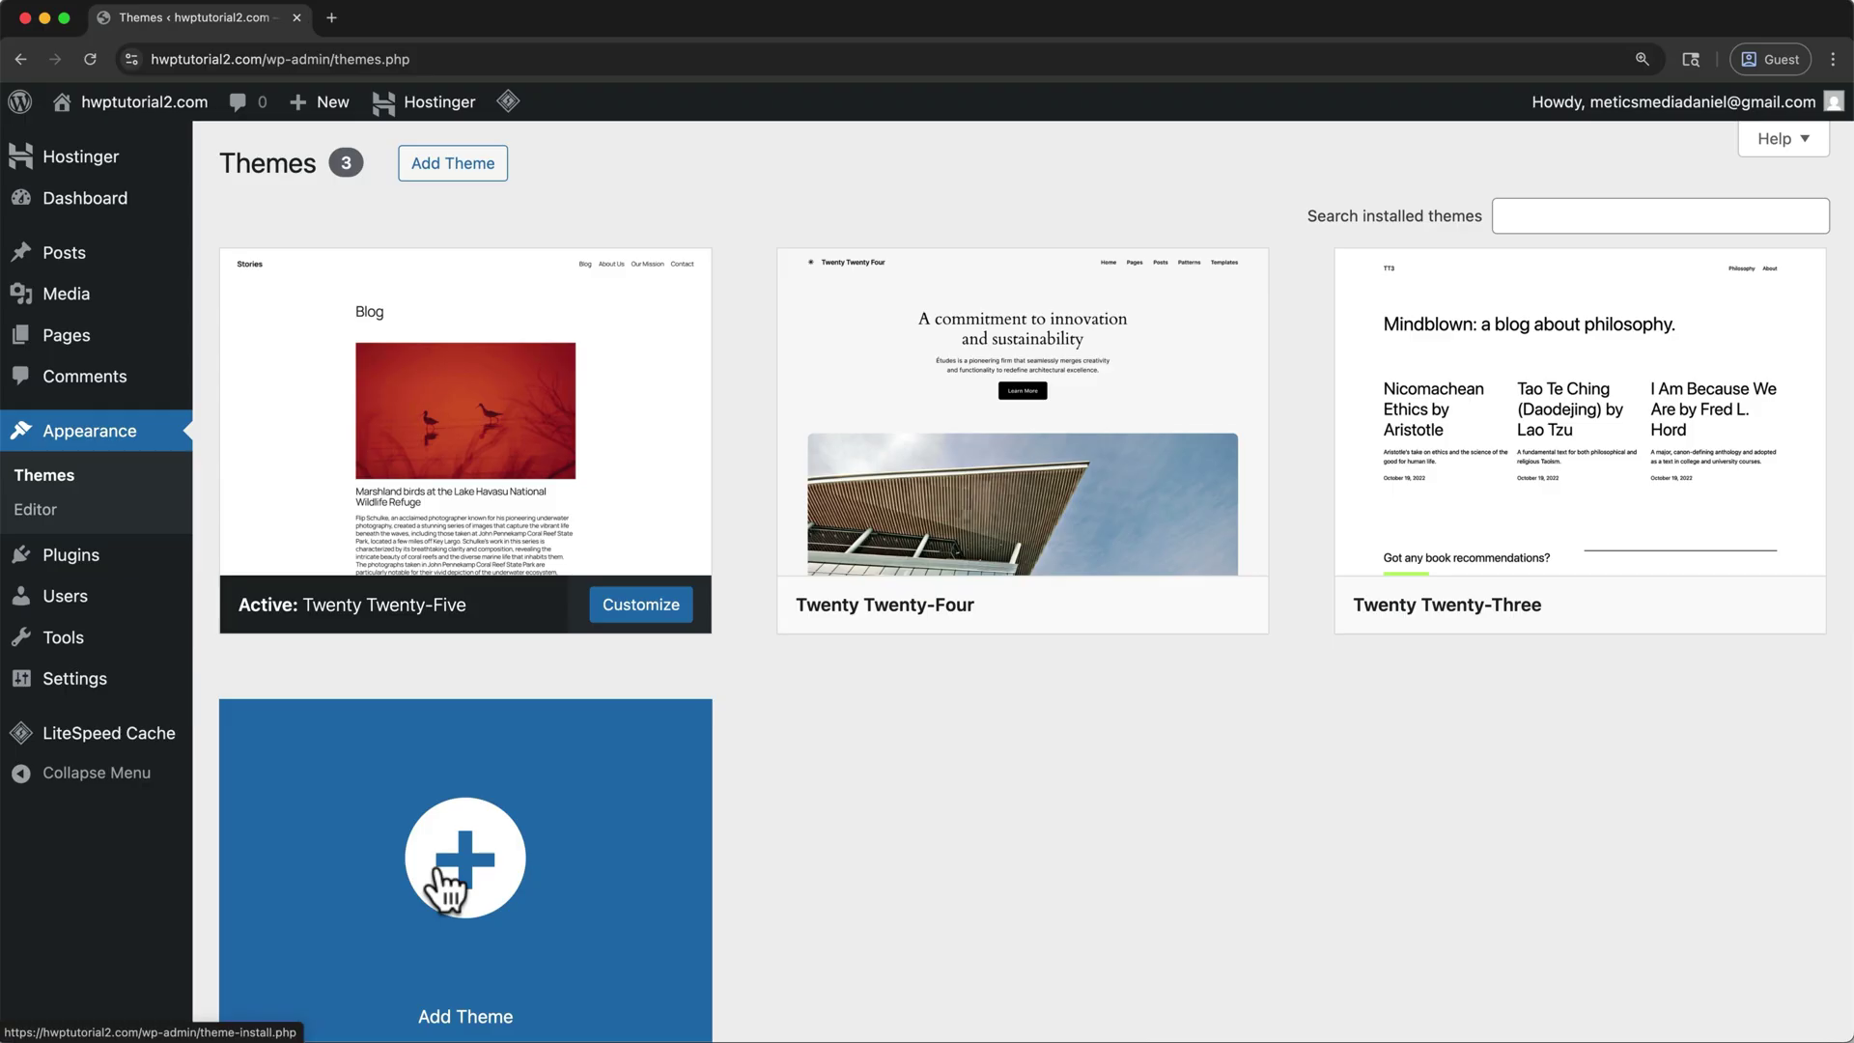
click(447, 884)
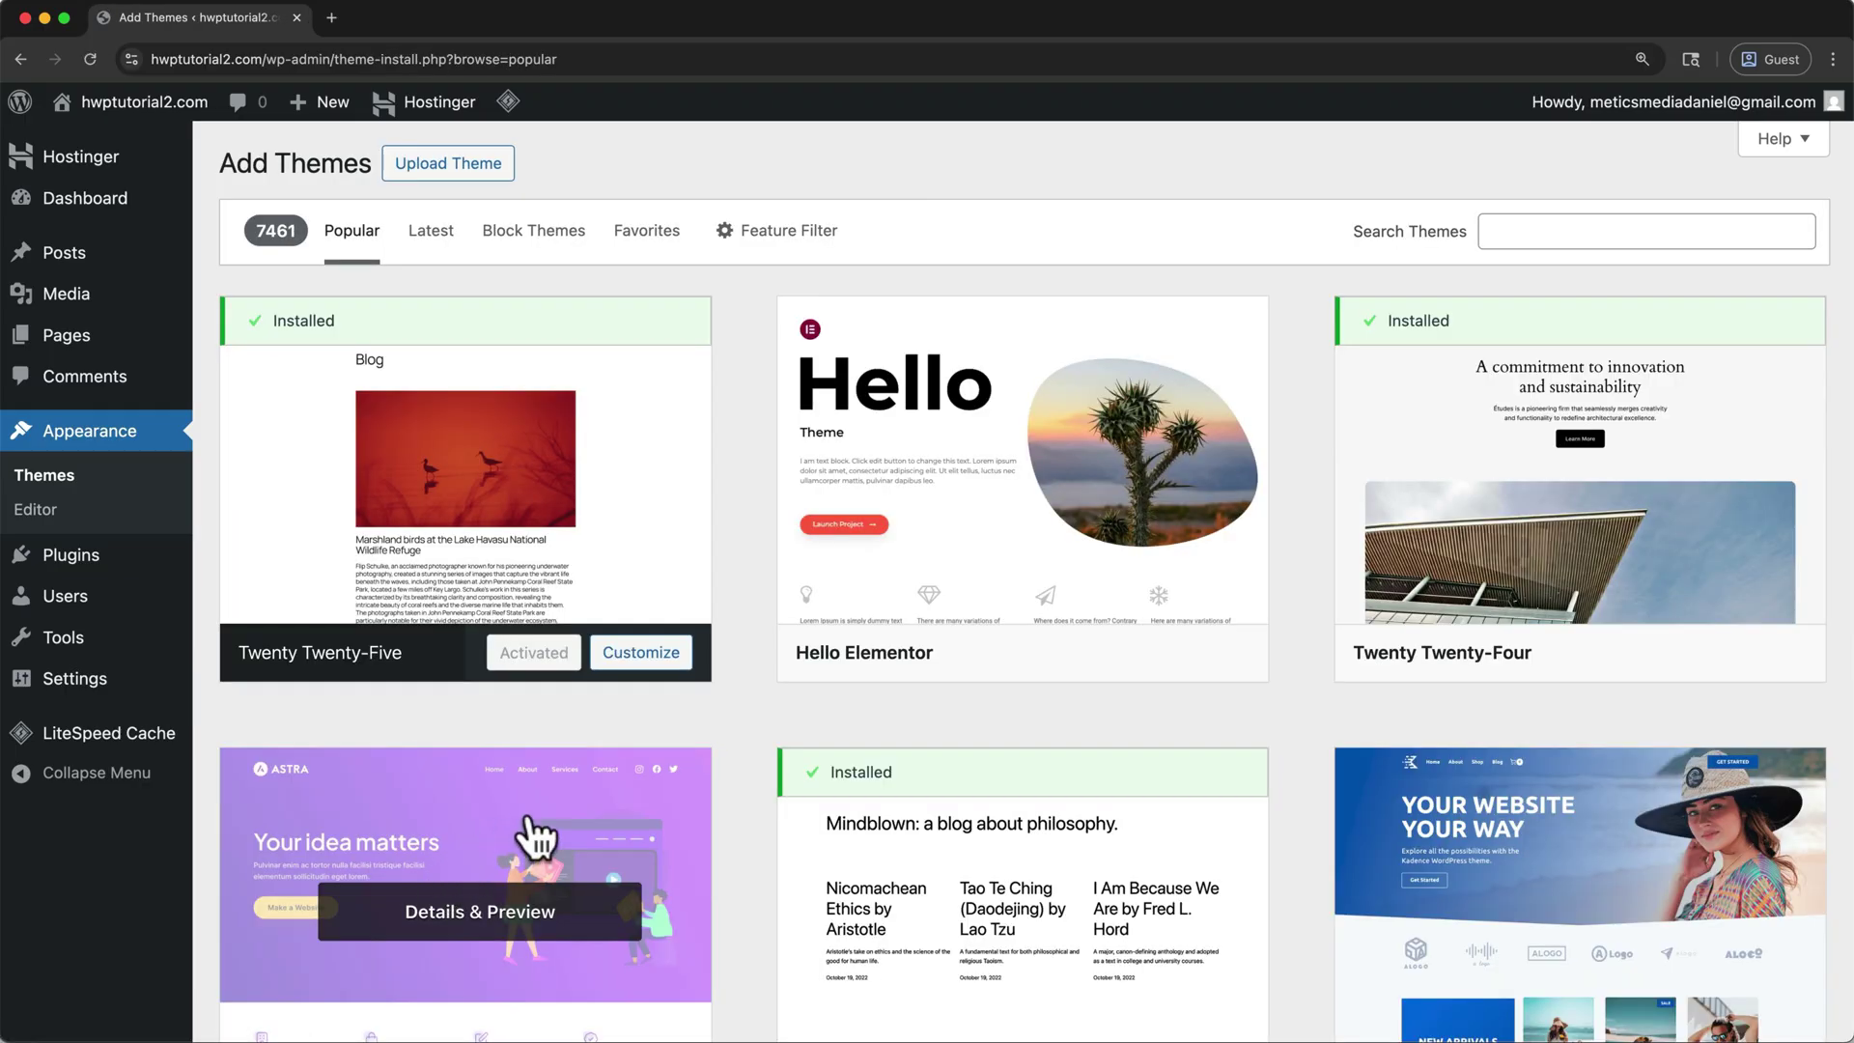
click(1573, 236)
text(astra)
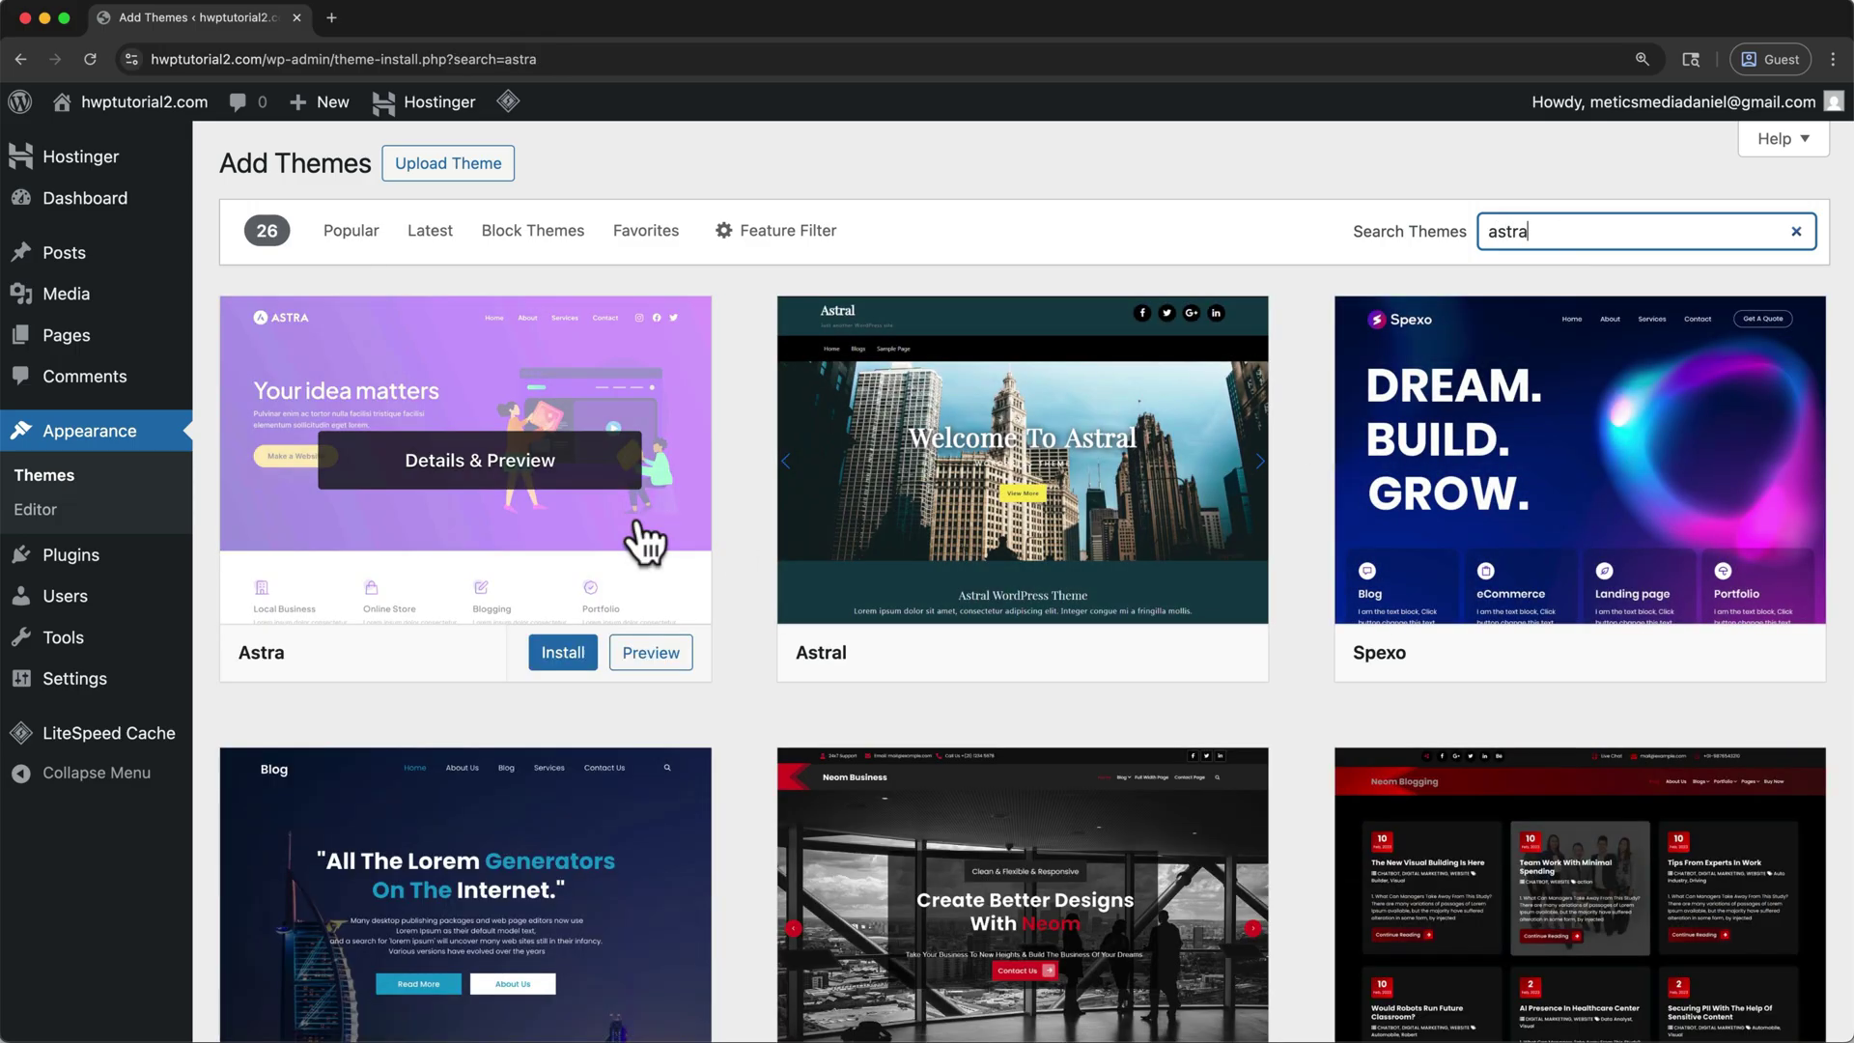
click(572, 655)
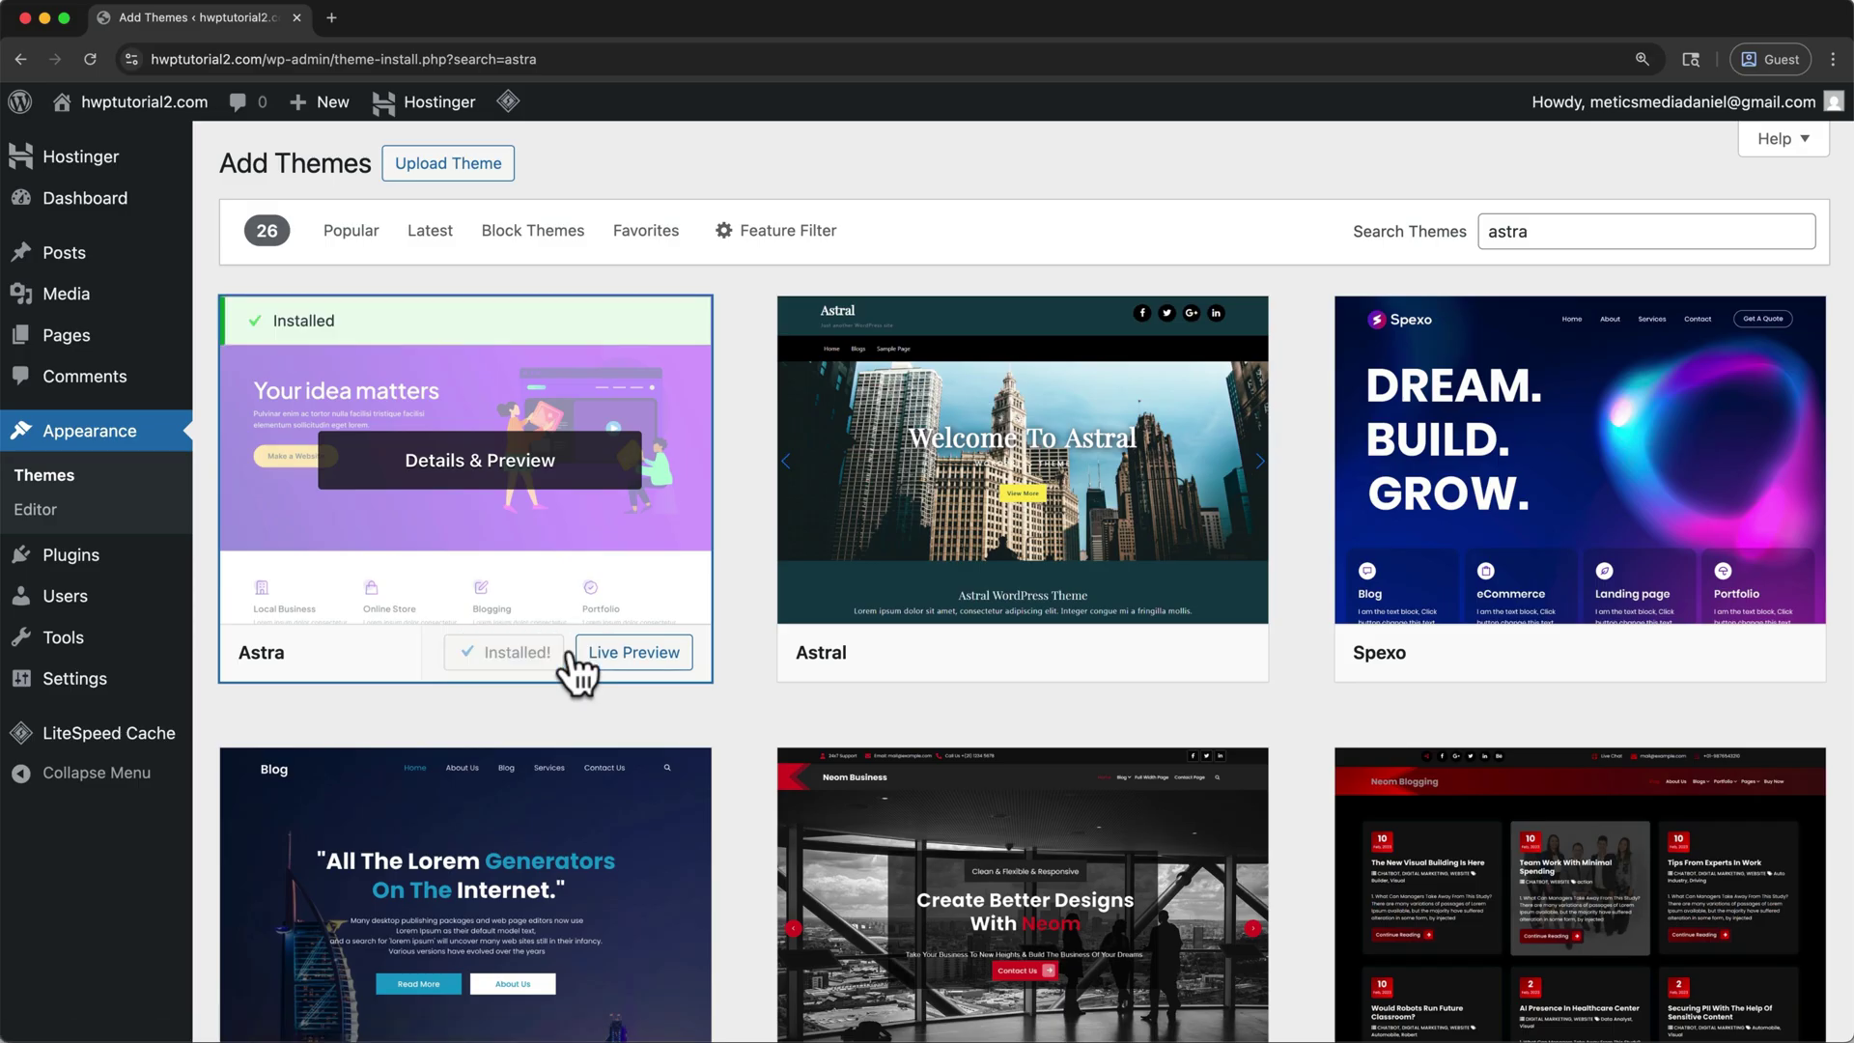
click(518, 664)
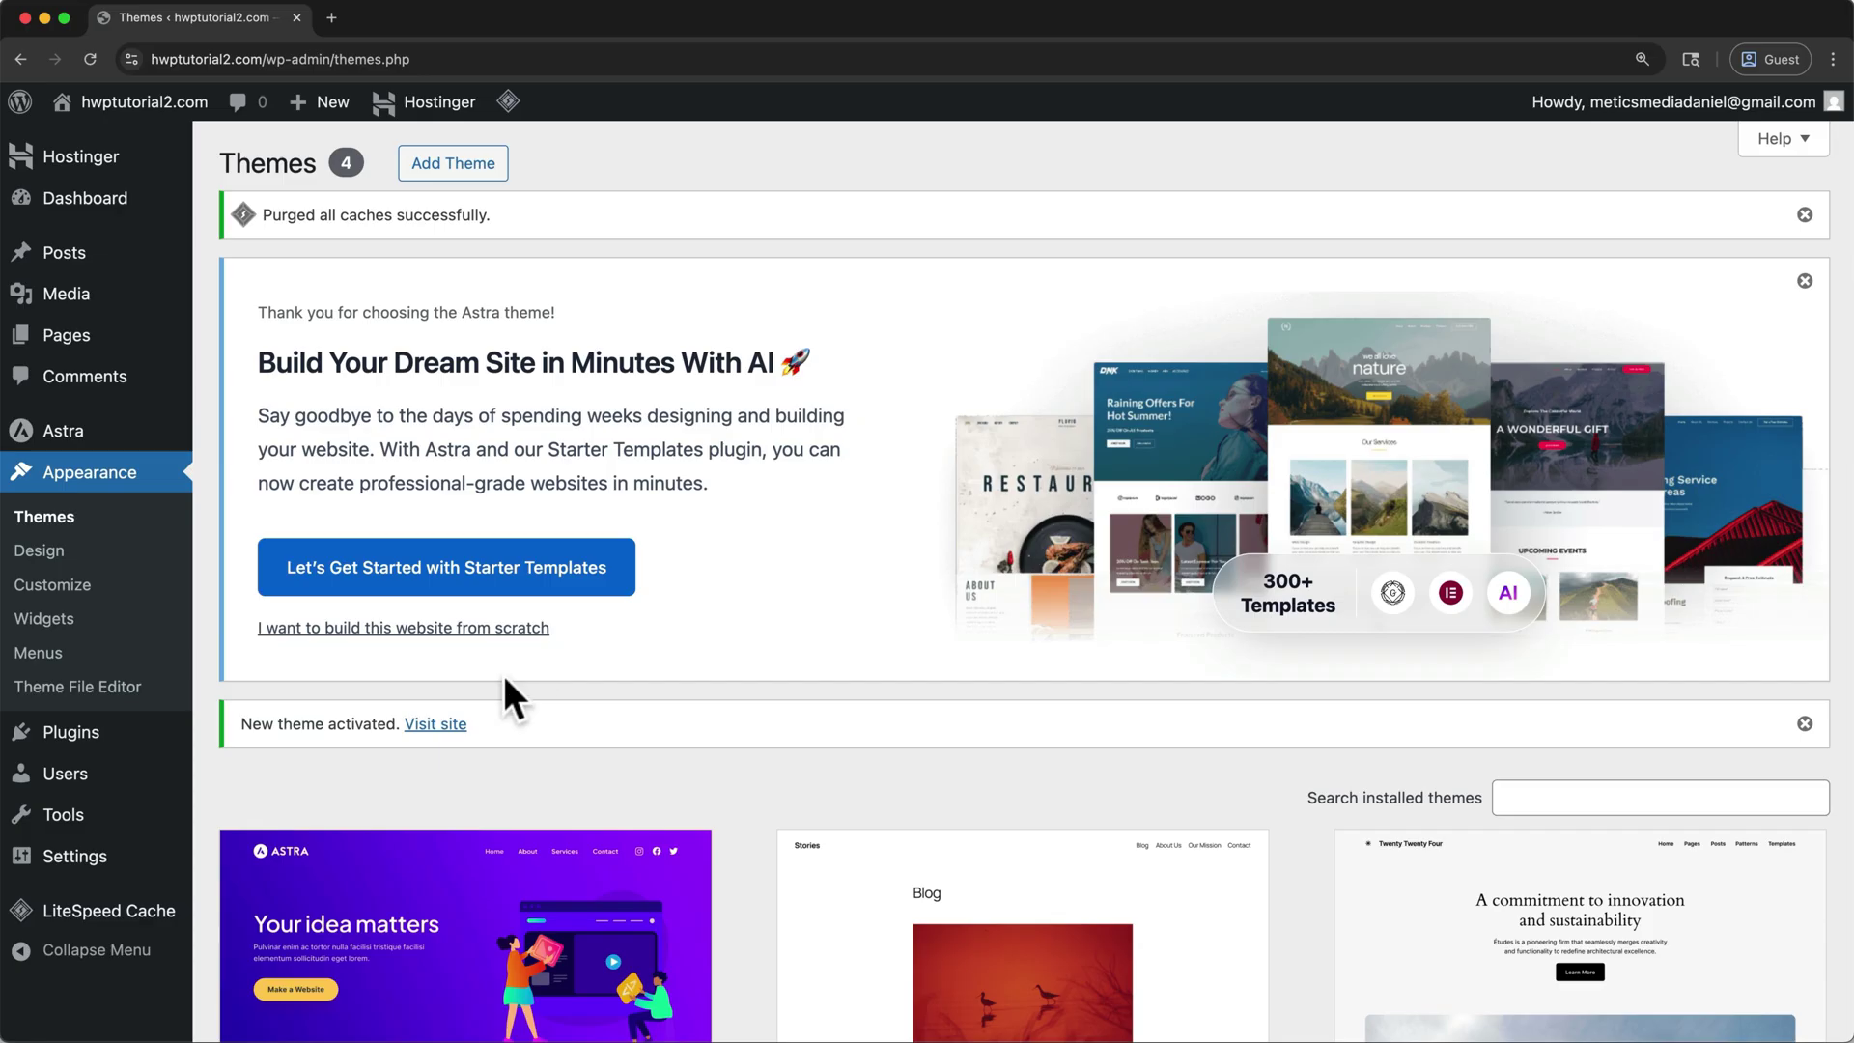
mouse_move(110, 750)
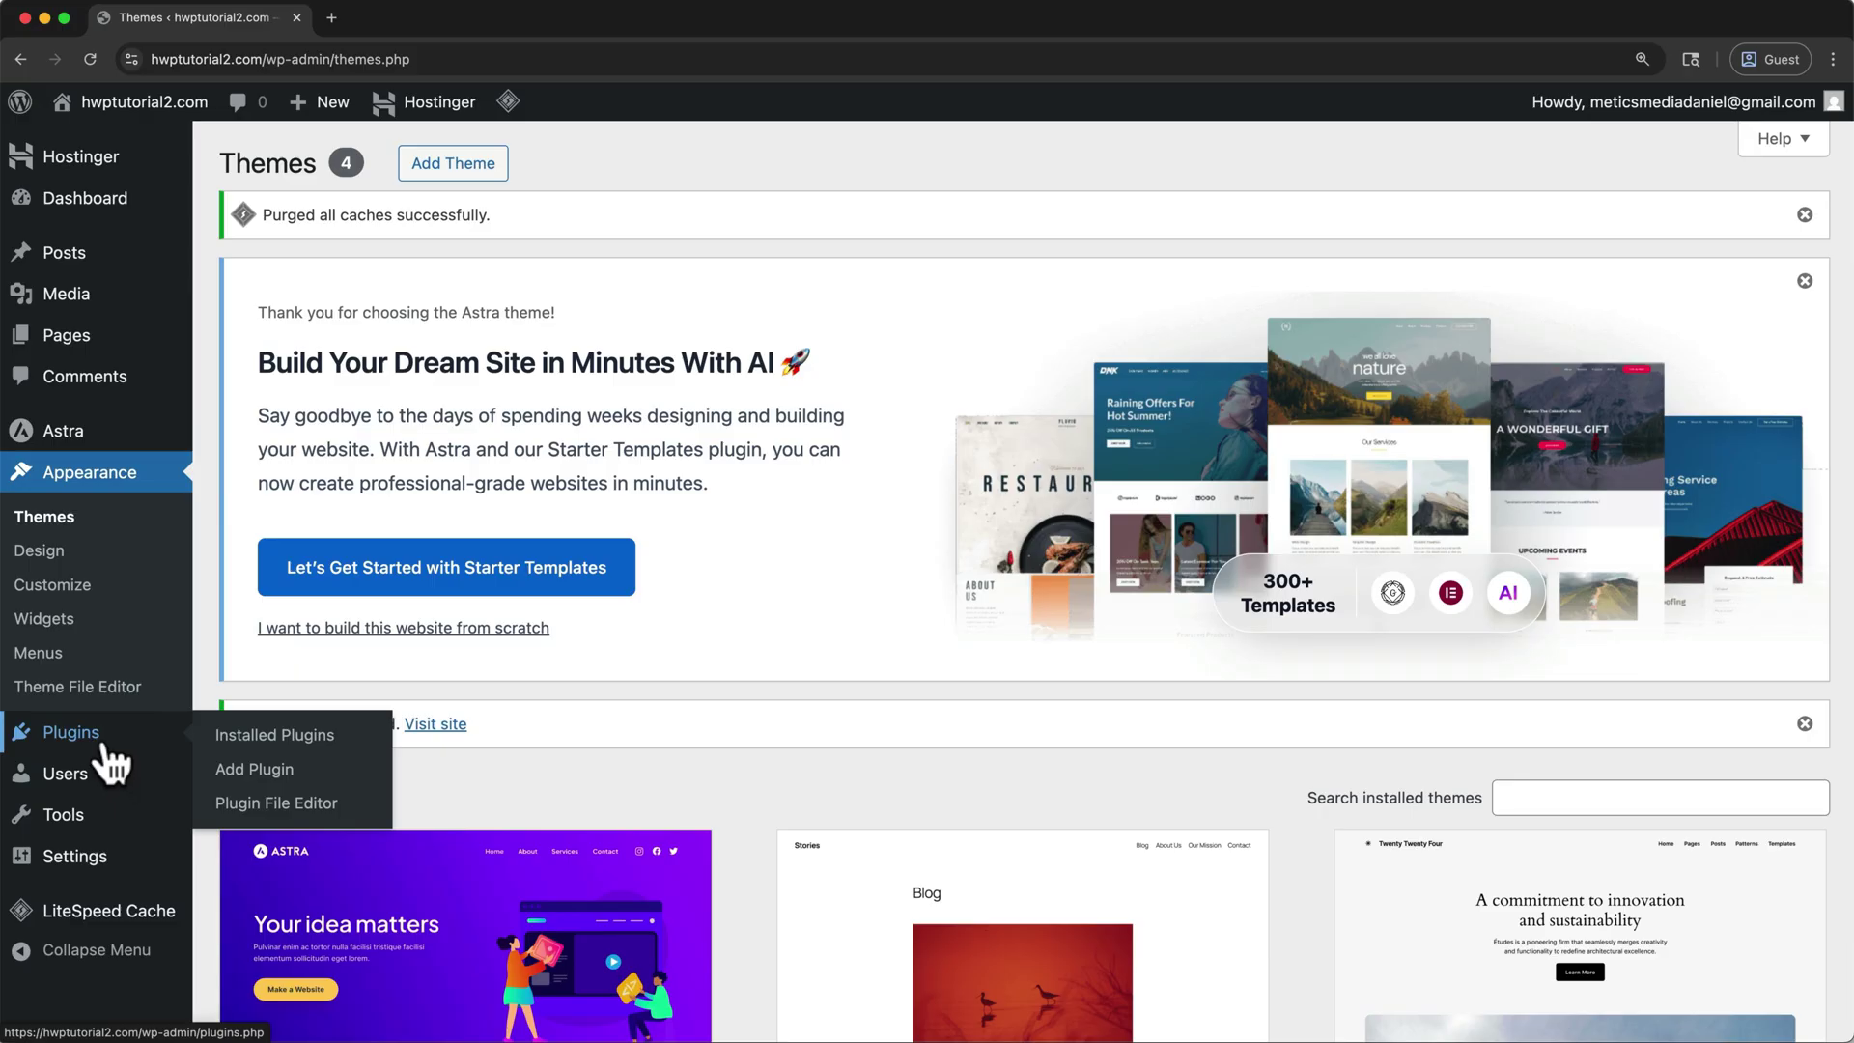
- Install and activate the Starter Templates plugin, then build with templates using Elementor
click(108, 751)
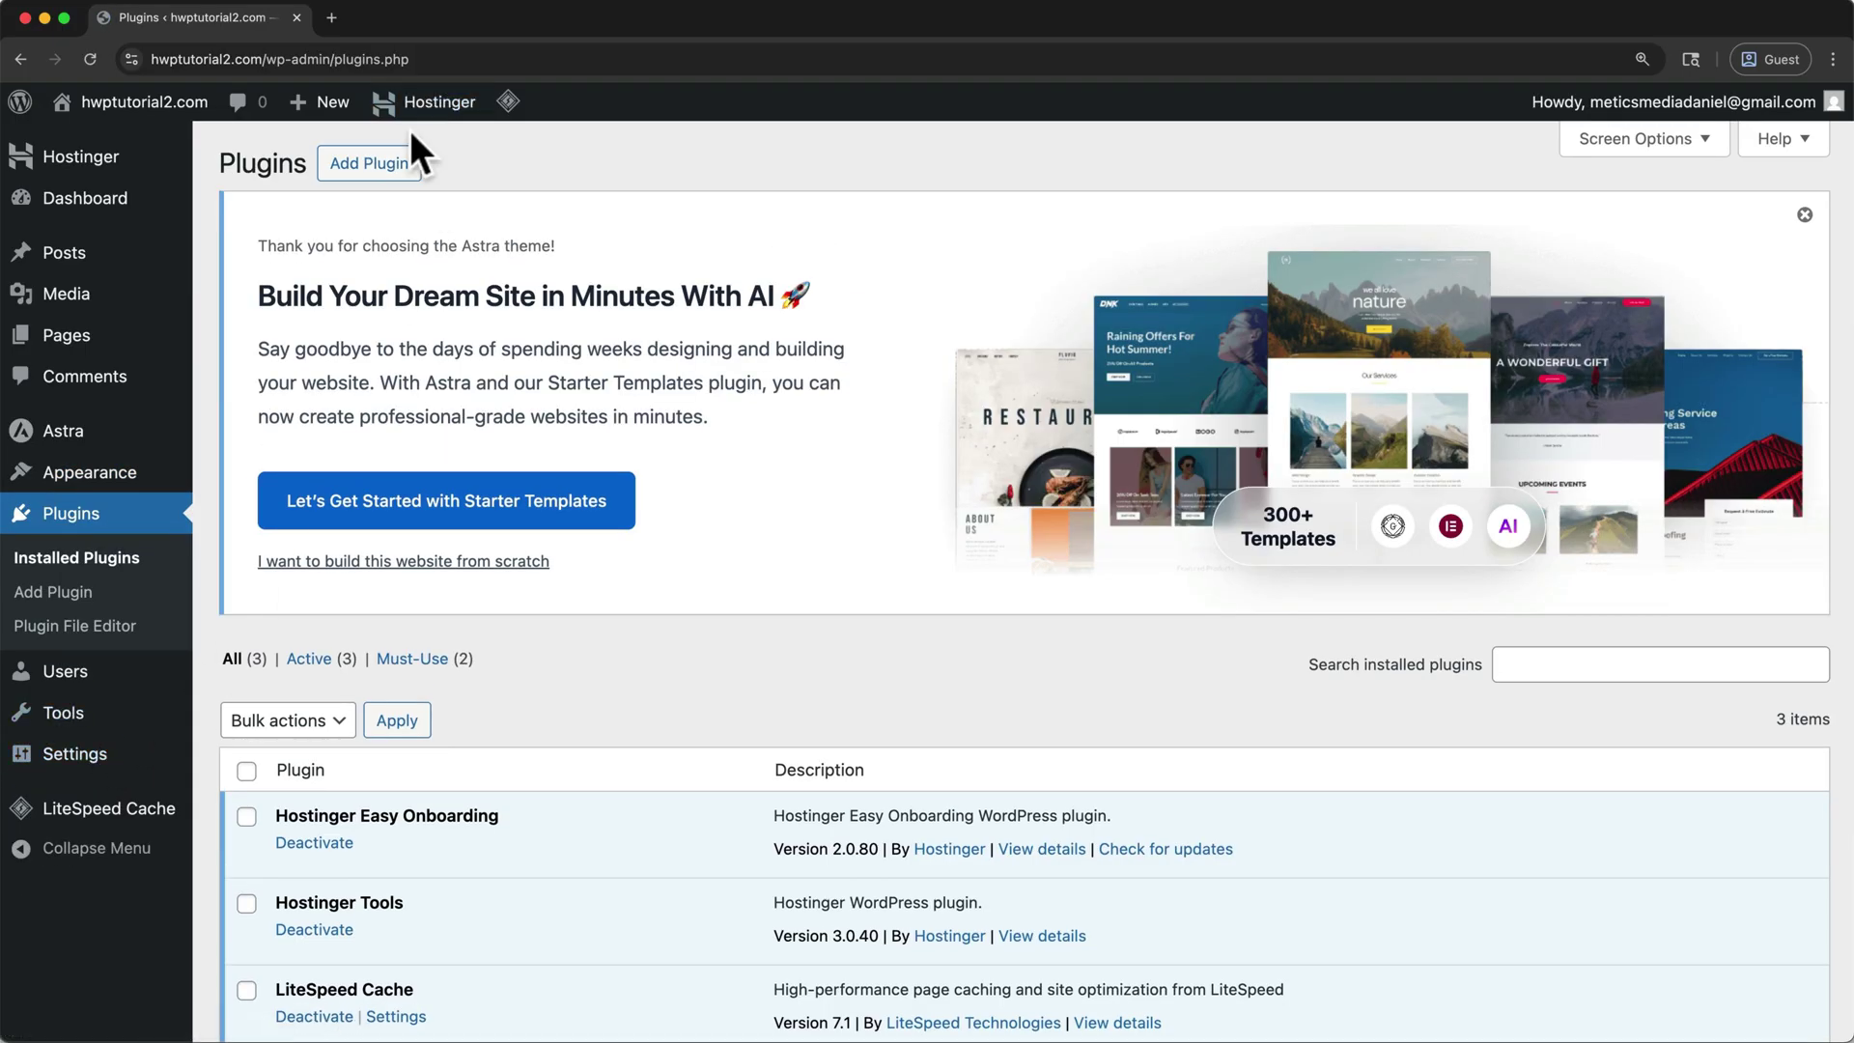
click(401, 157)
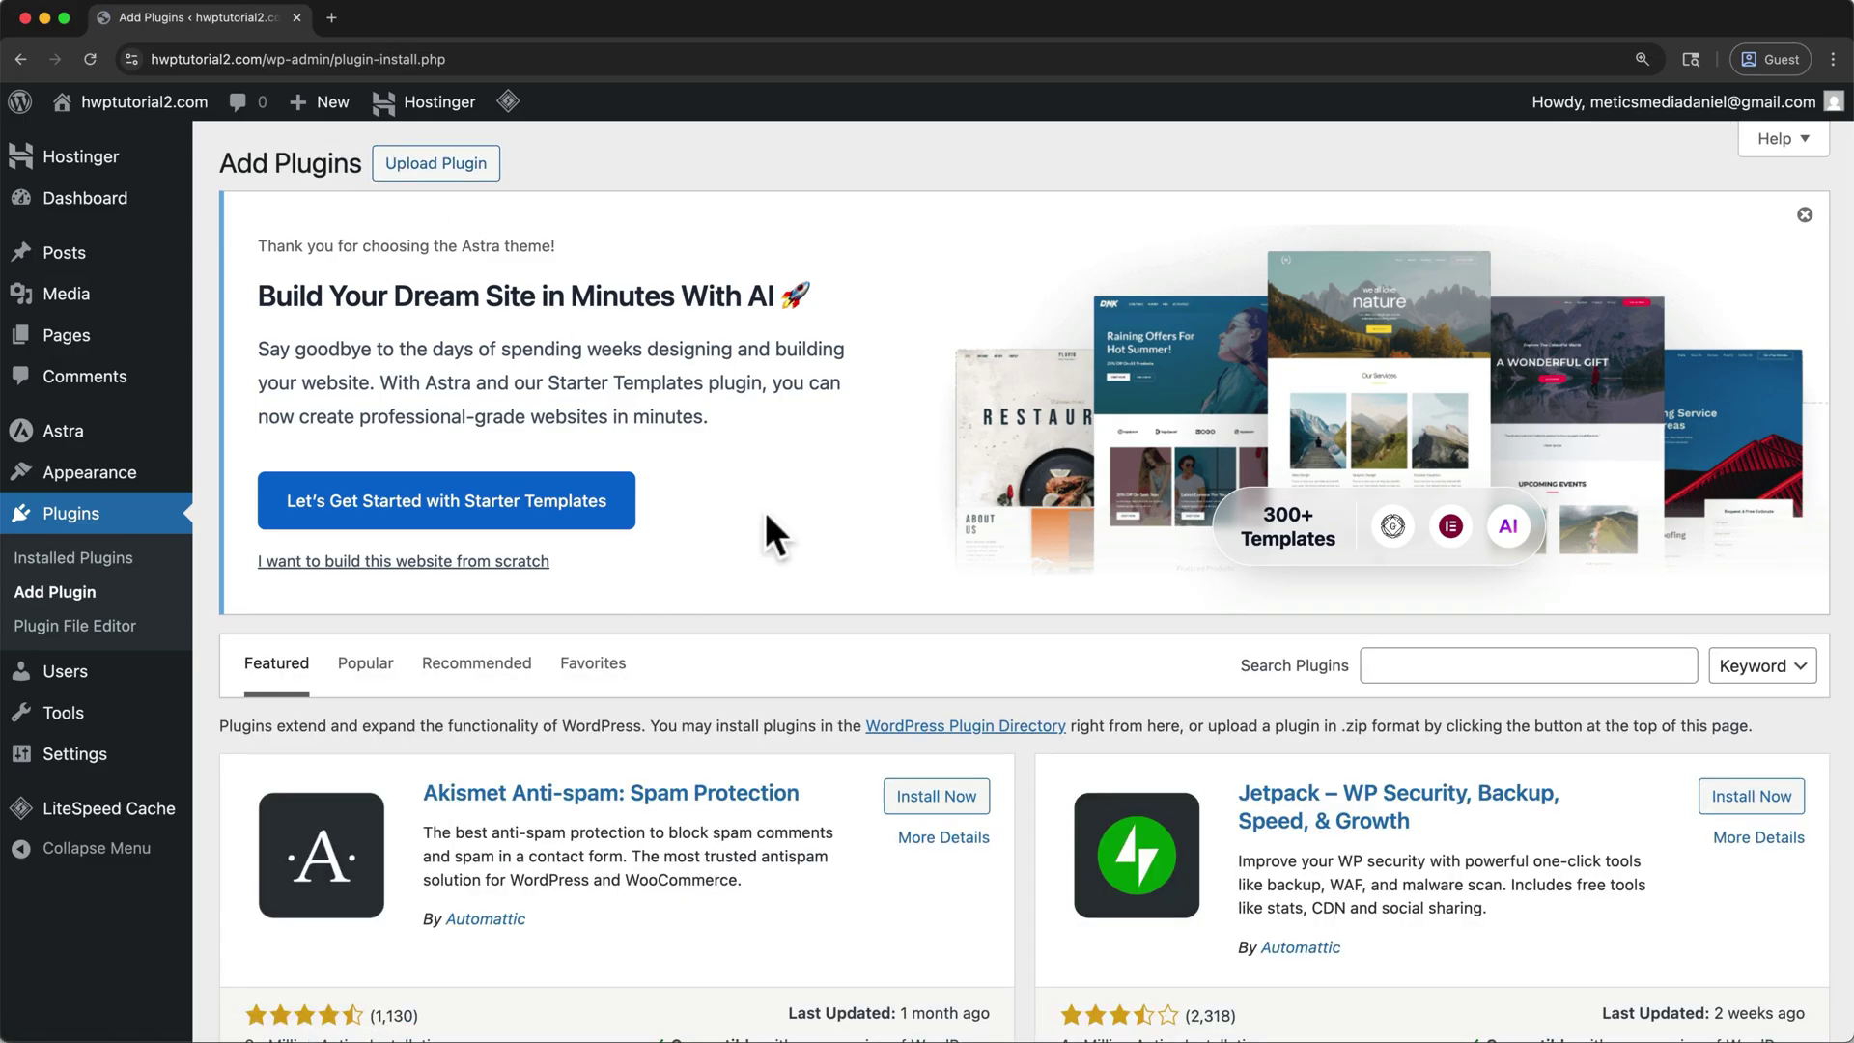
click(1374, 664)
text(Starter Templates)
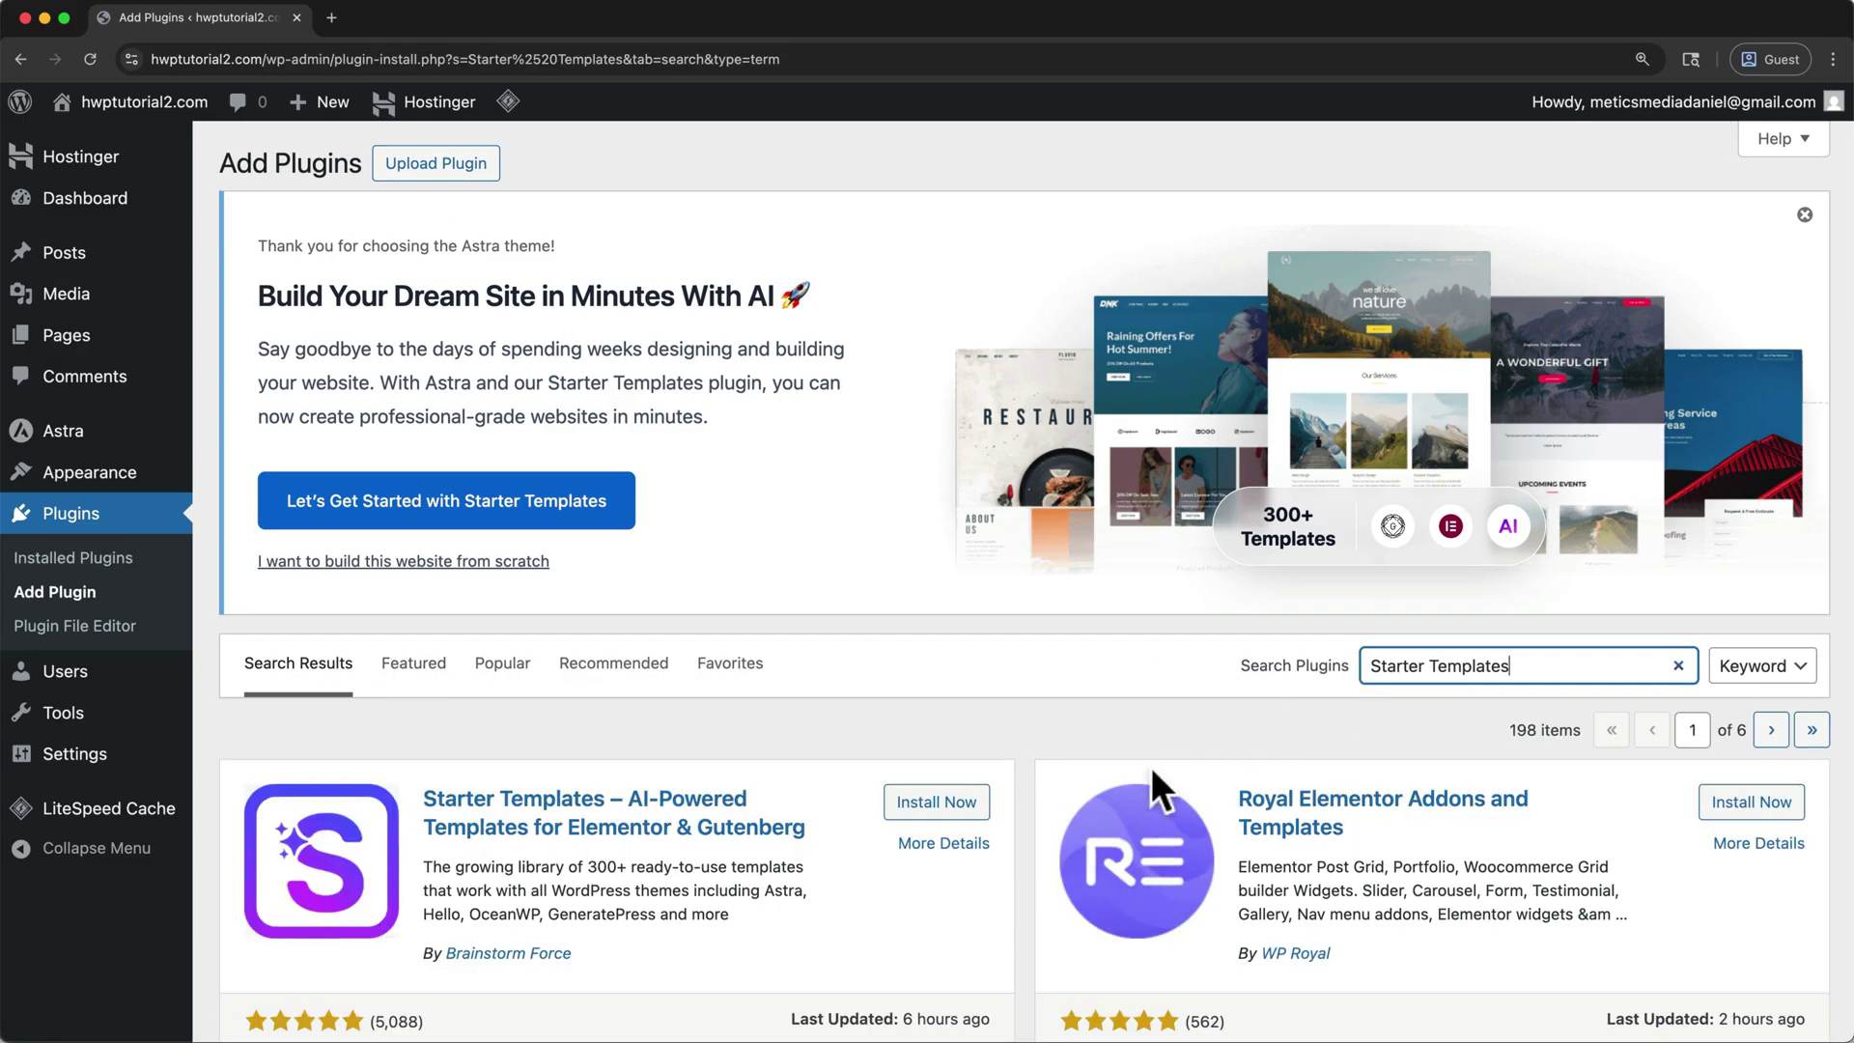
click(935, 802)
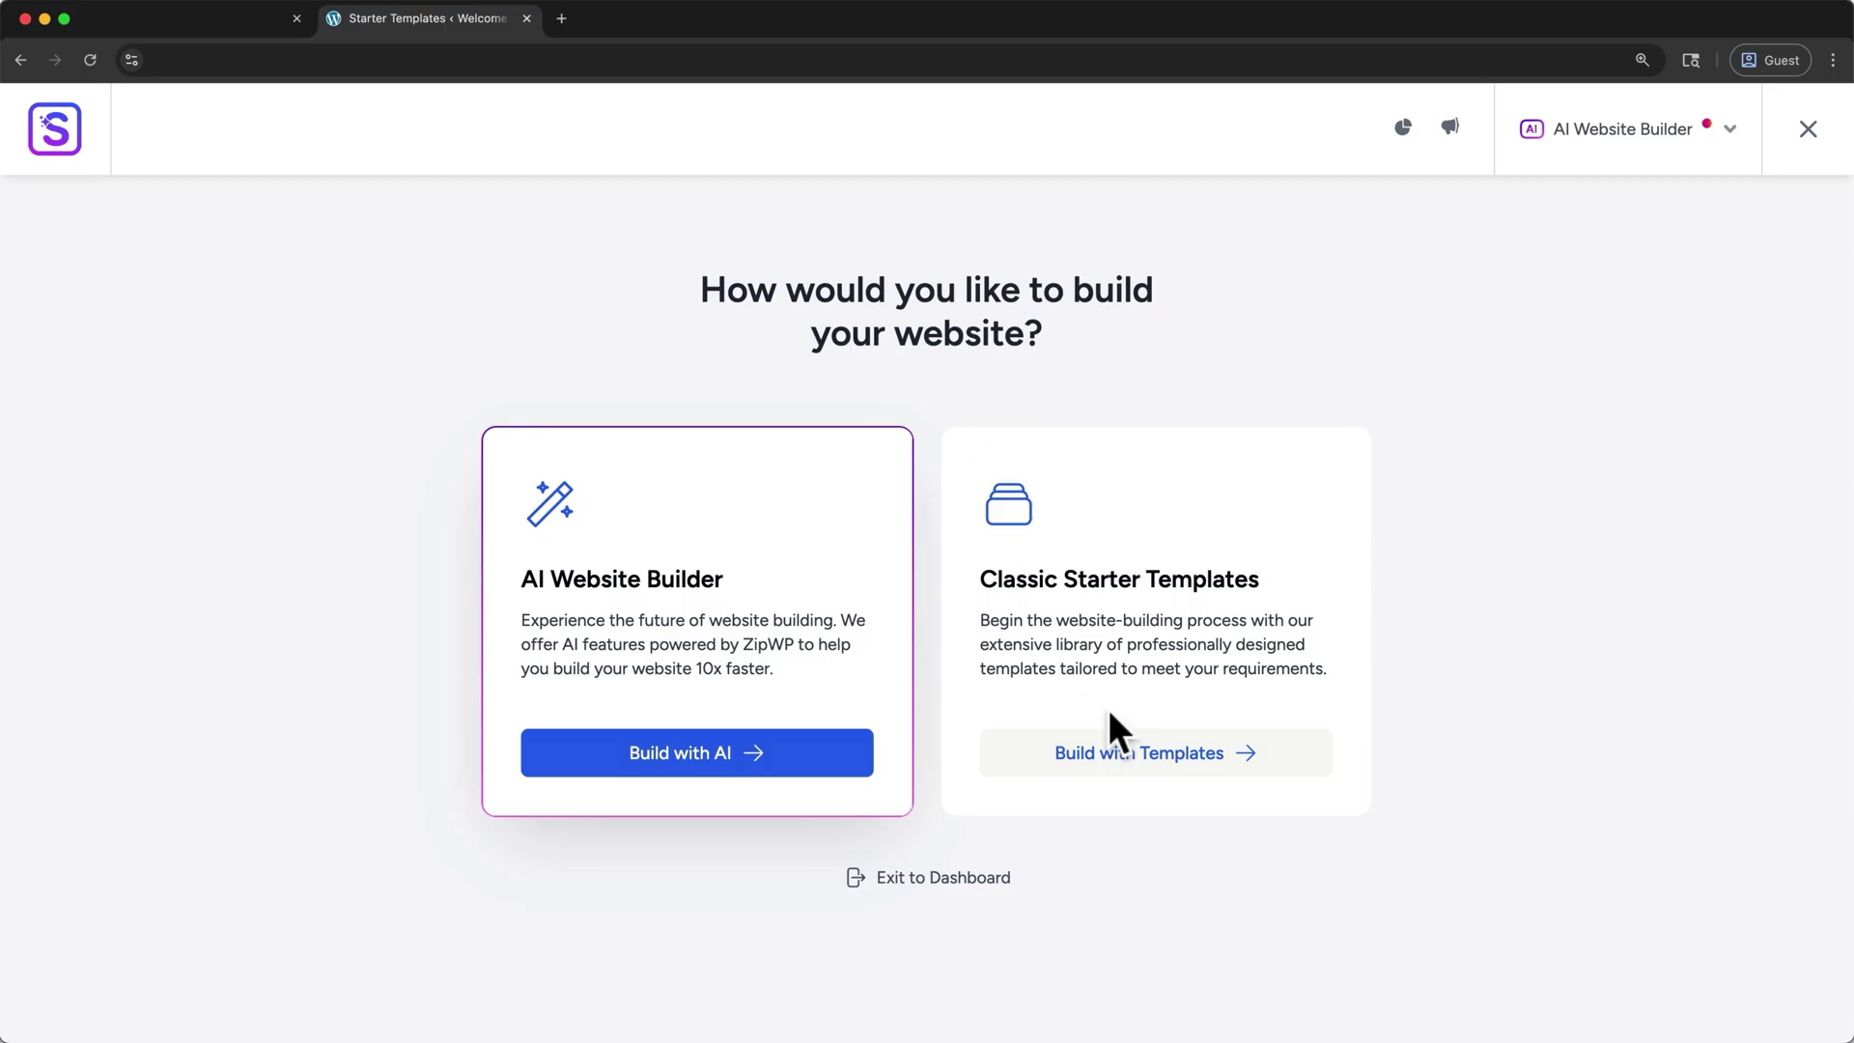
click(1151, 755)
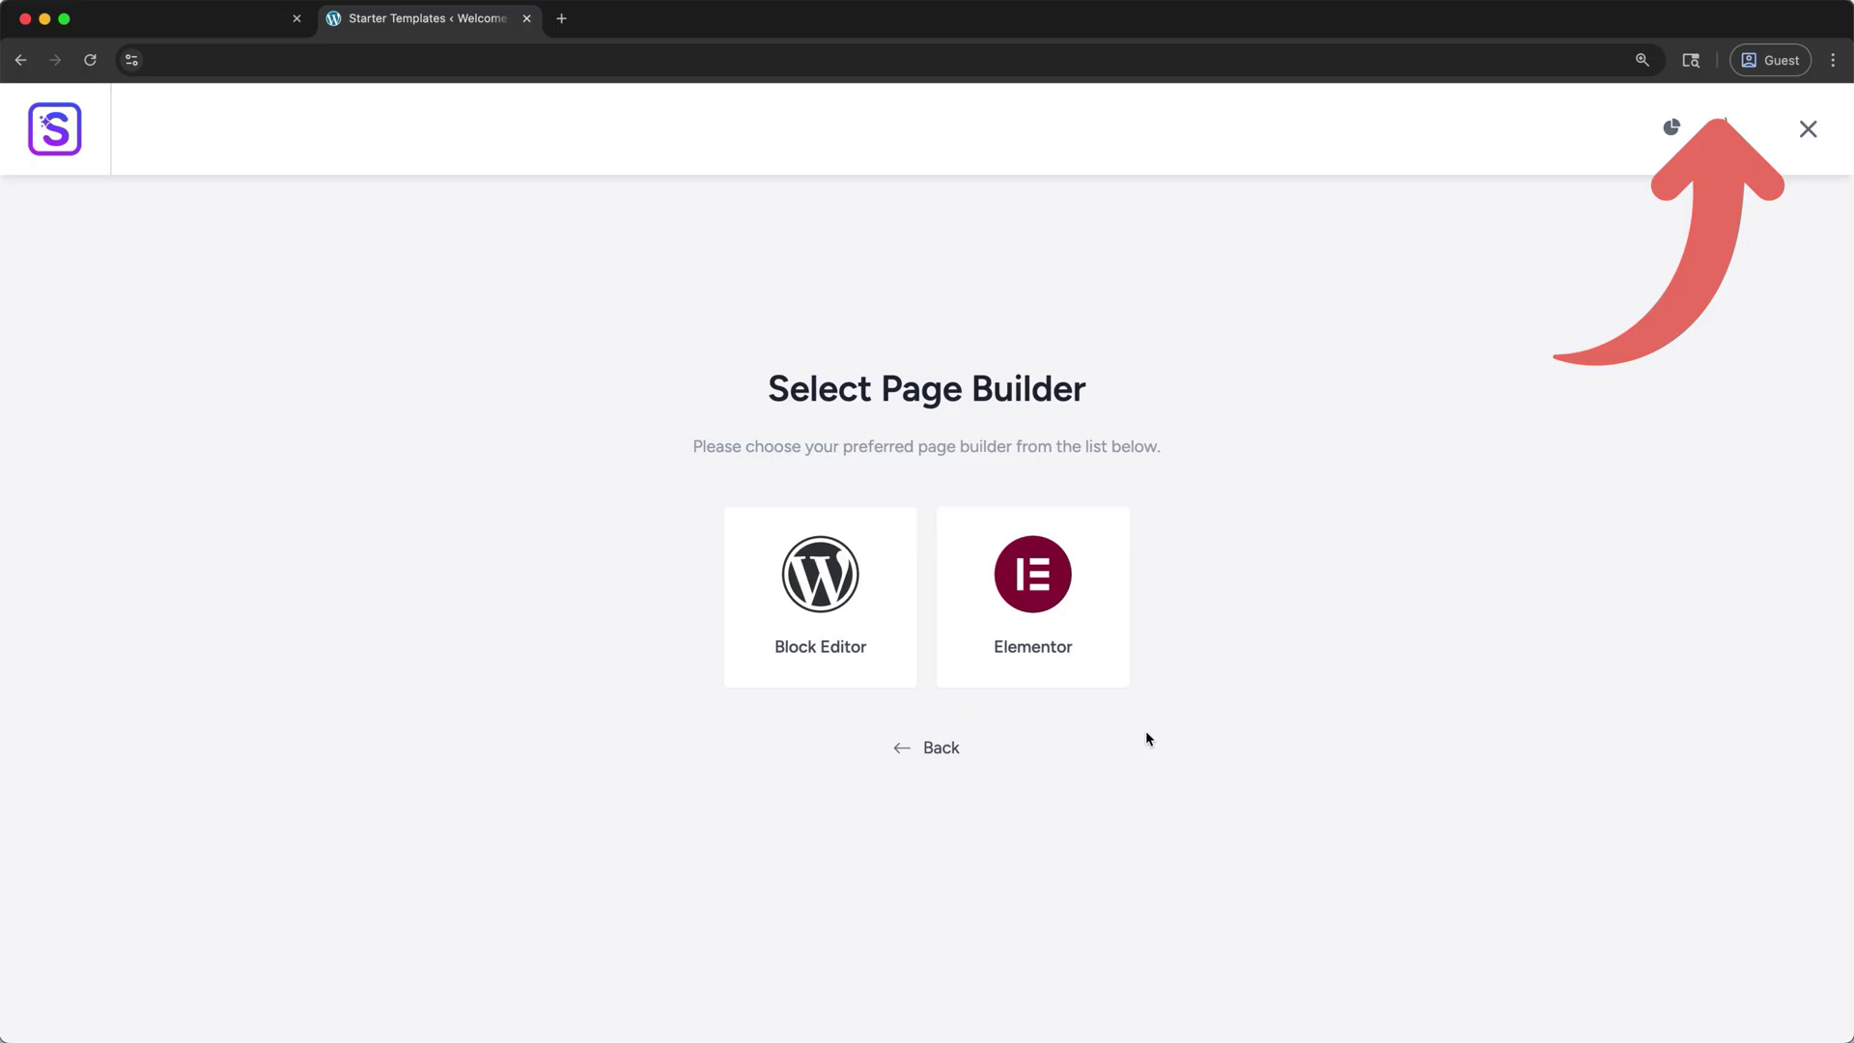
click(978, 665)
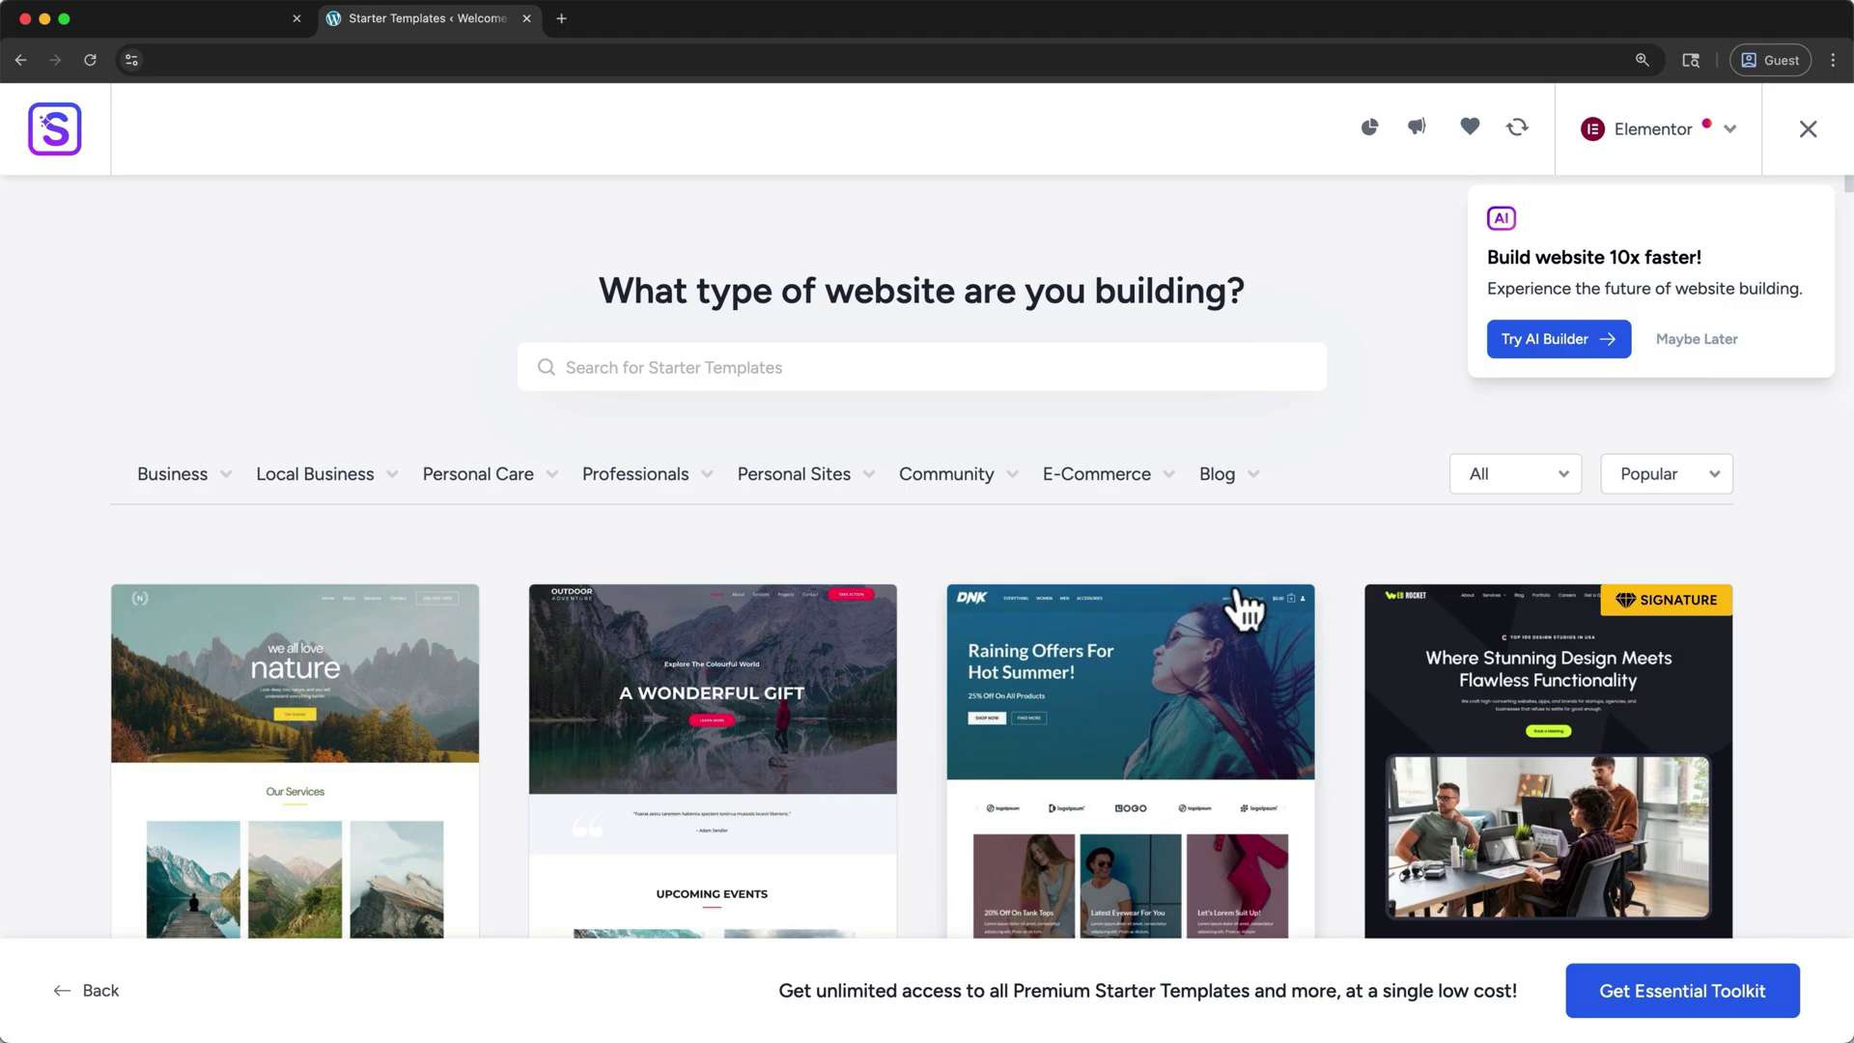
- Dismiss the AI builder prompt, preview Planet Earth, then select the Love Nature template instead
click(1702, 348)
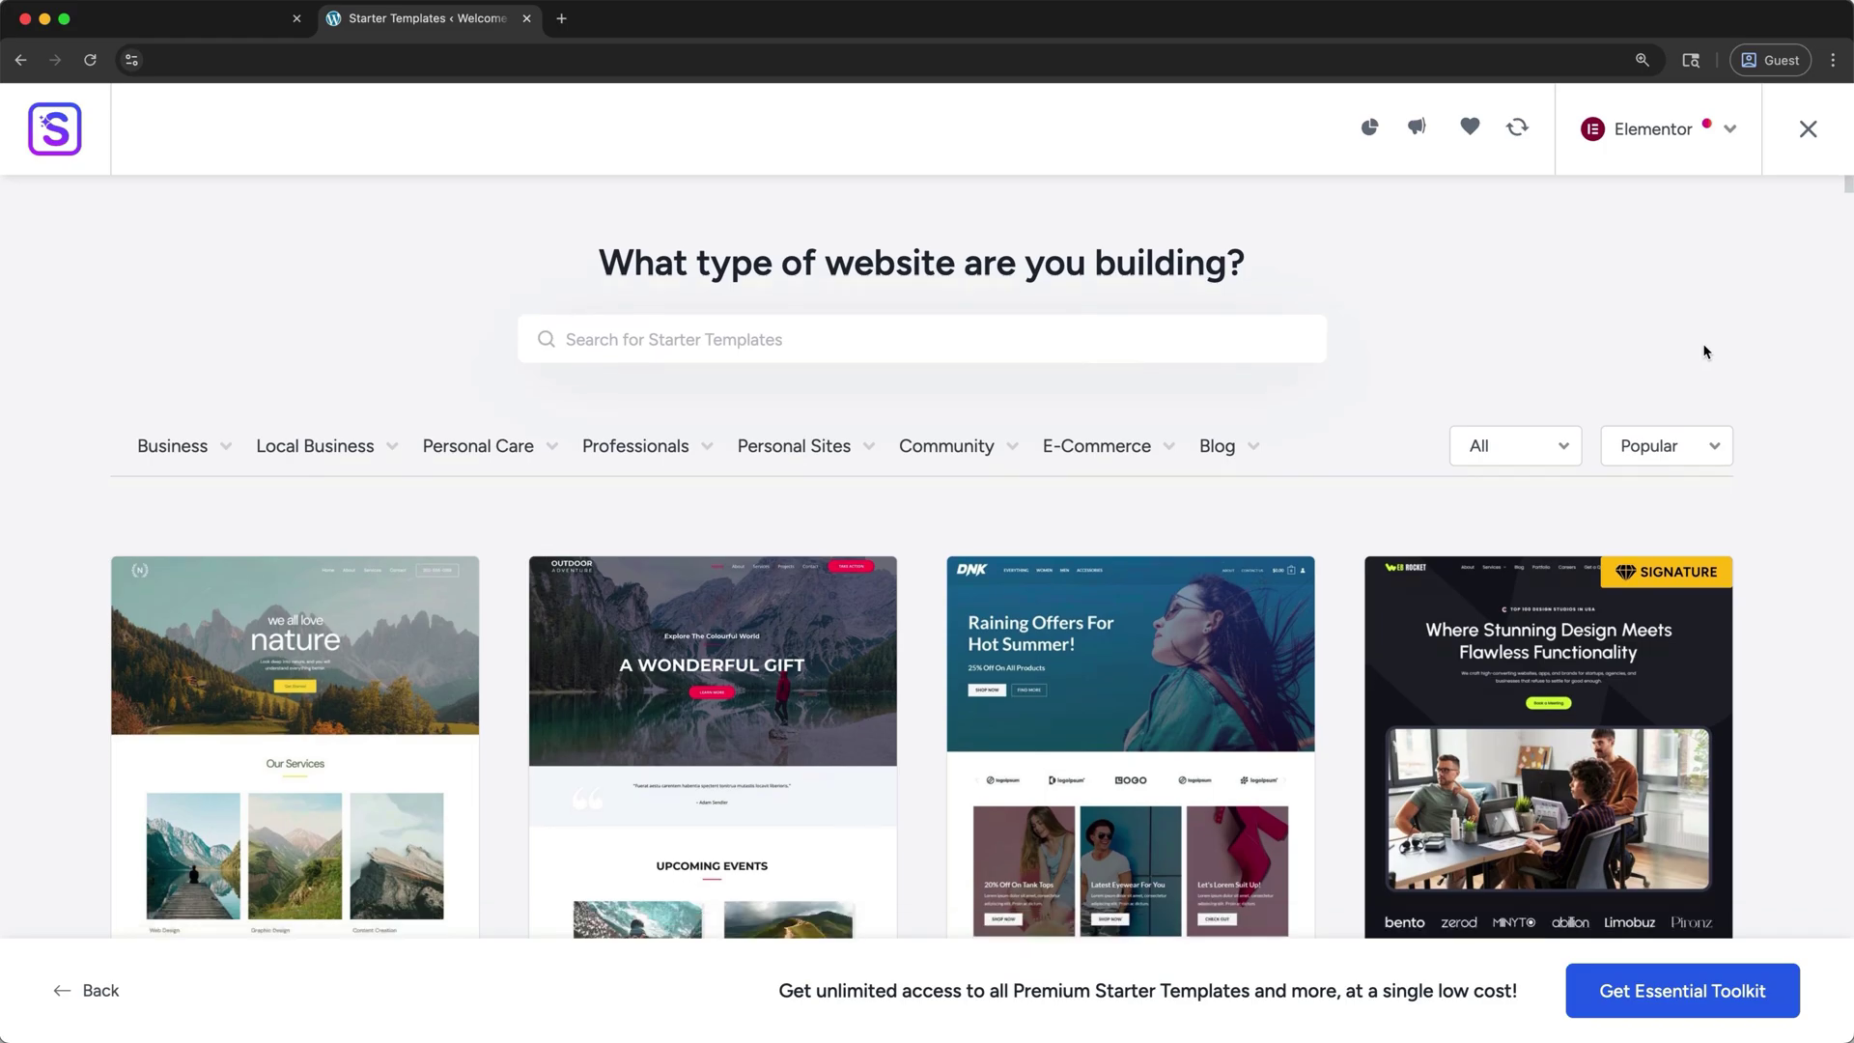
scroll(1705, 352, down, 3)
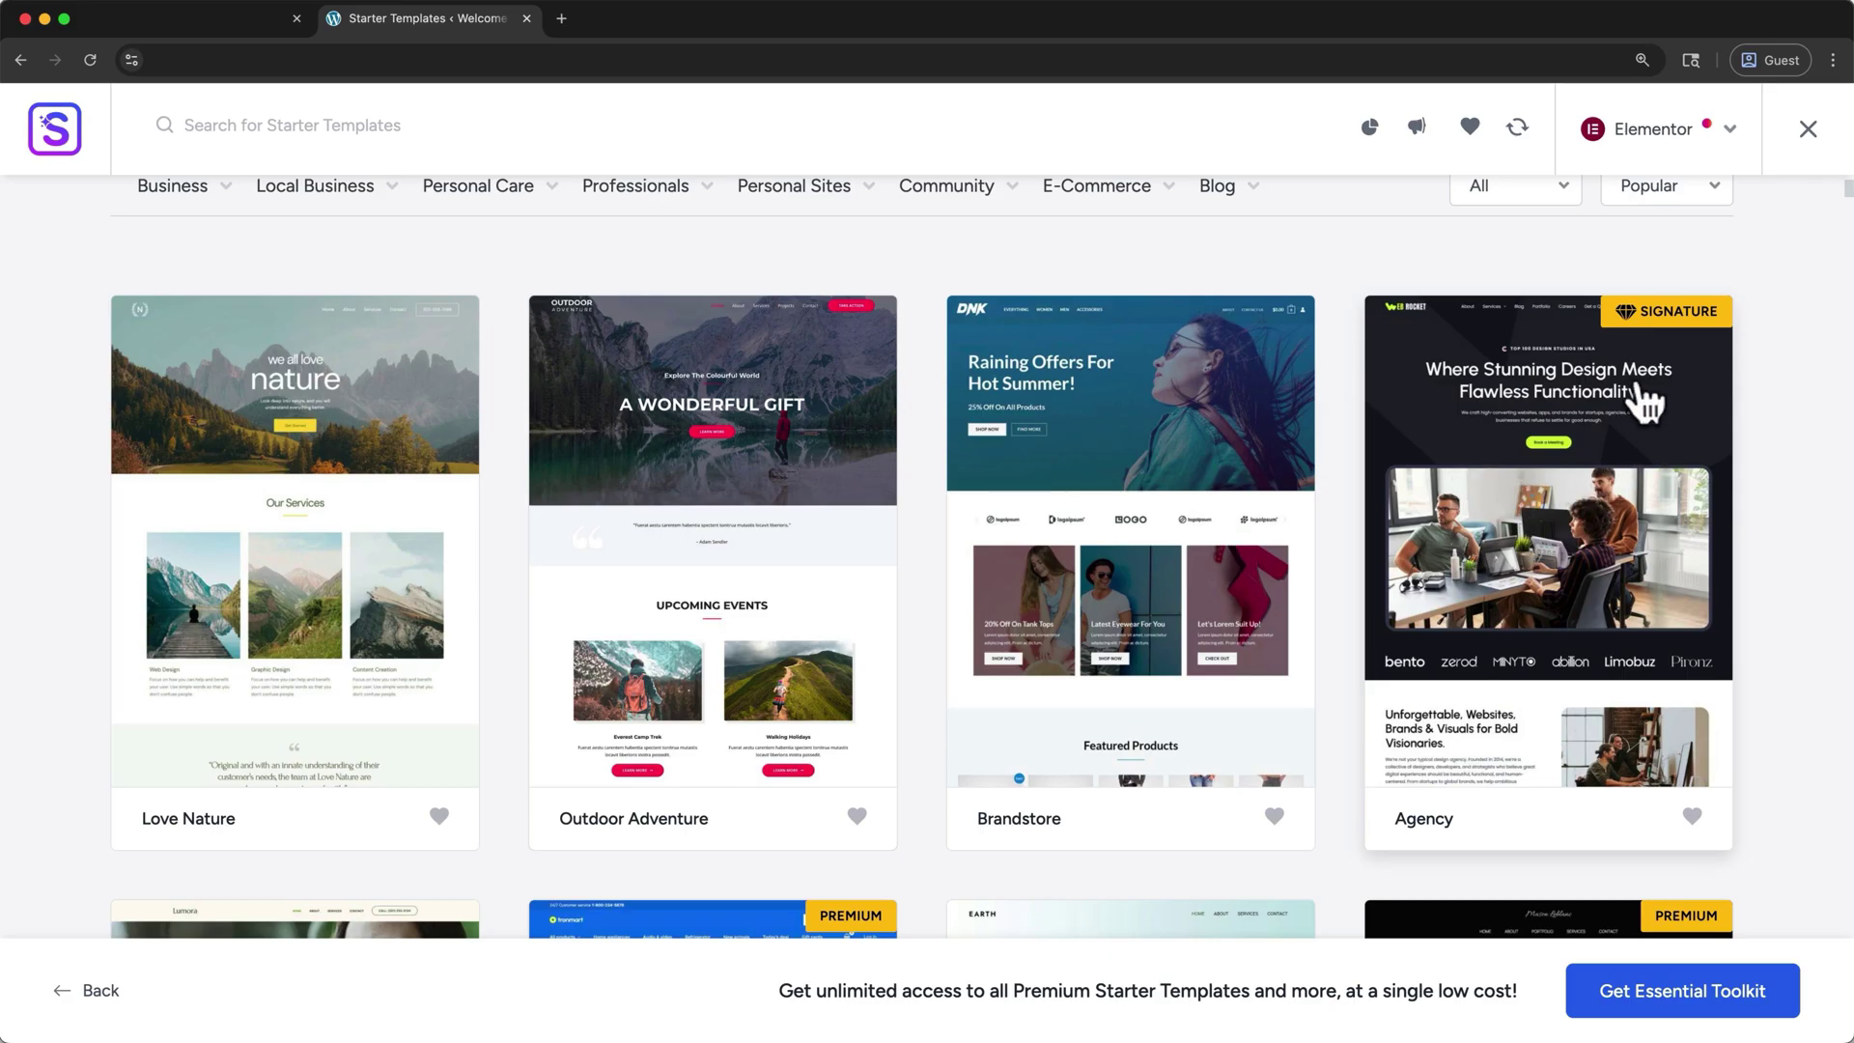
scroll(1545, 454, down, 6)
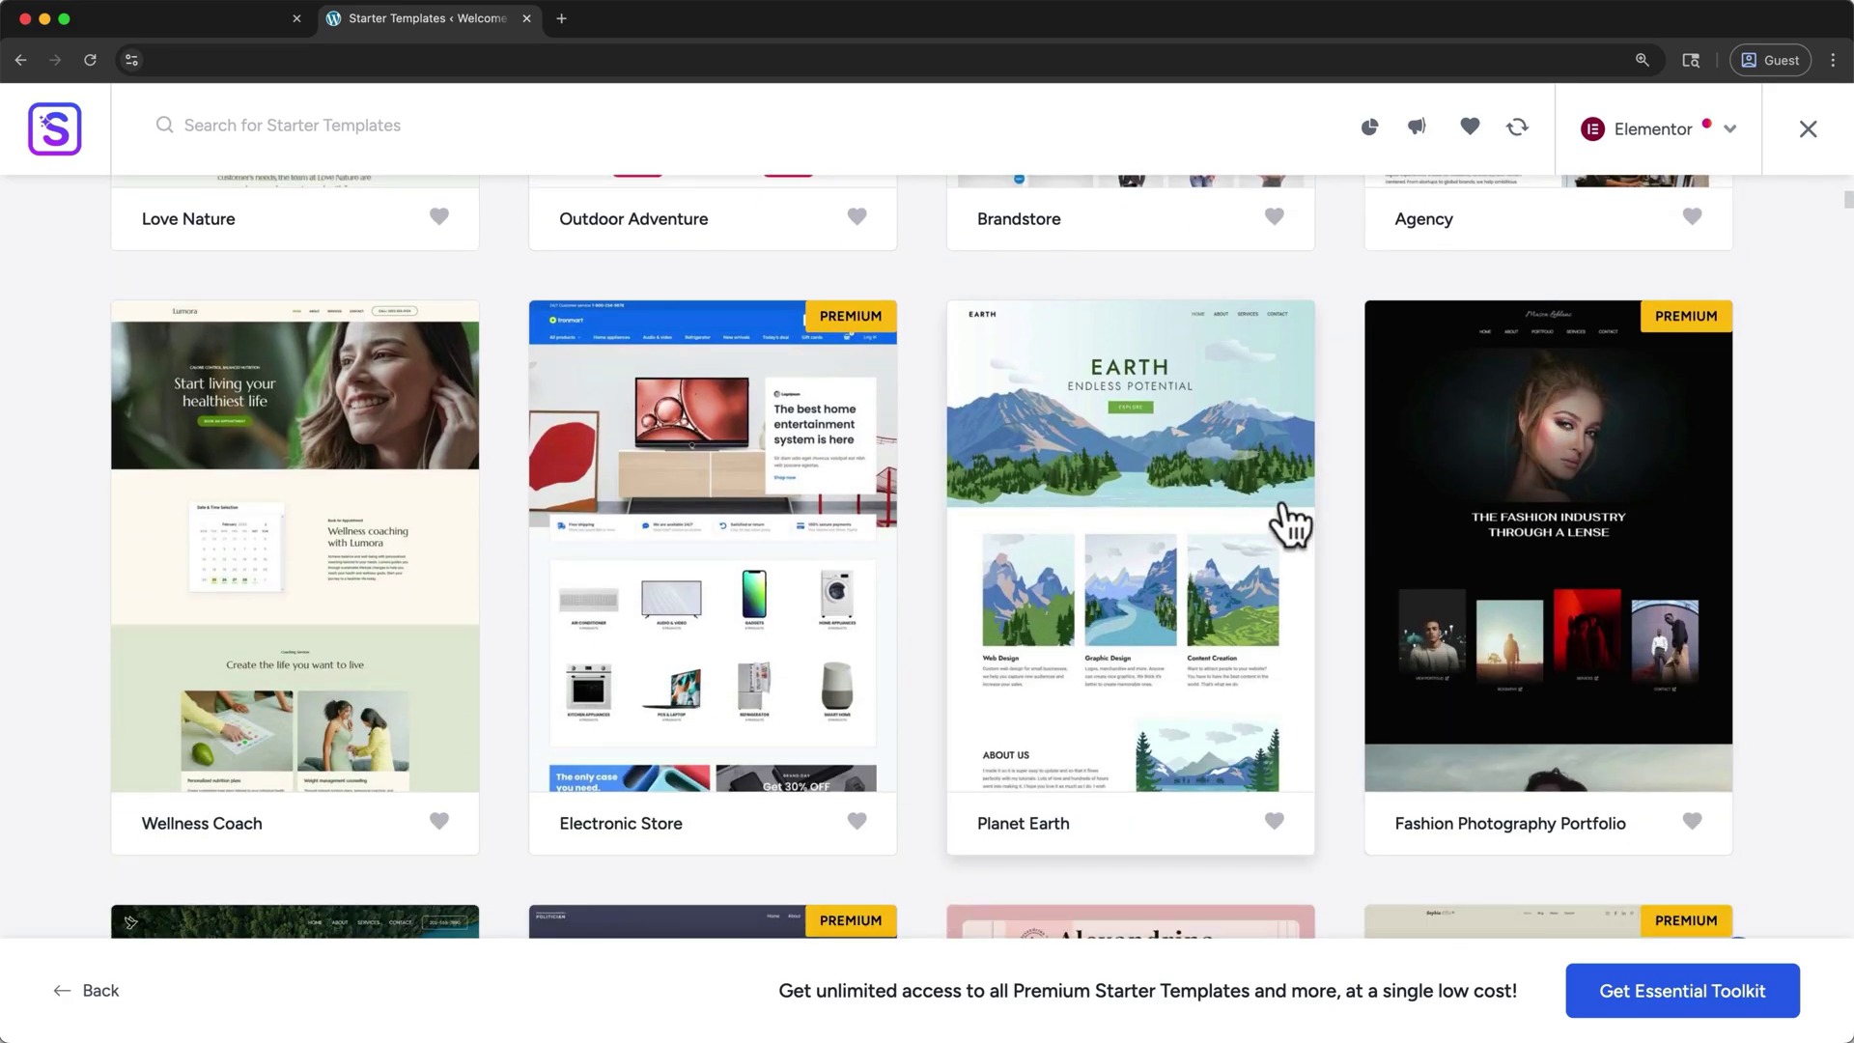
click(1289, 525)
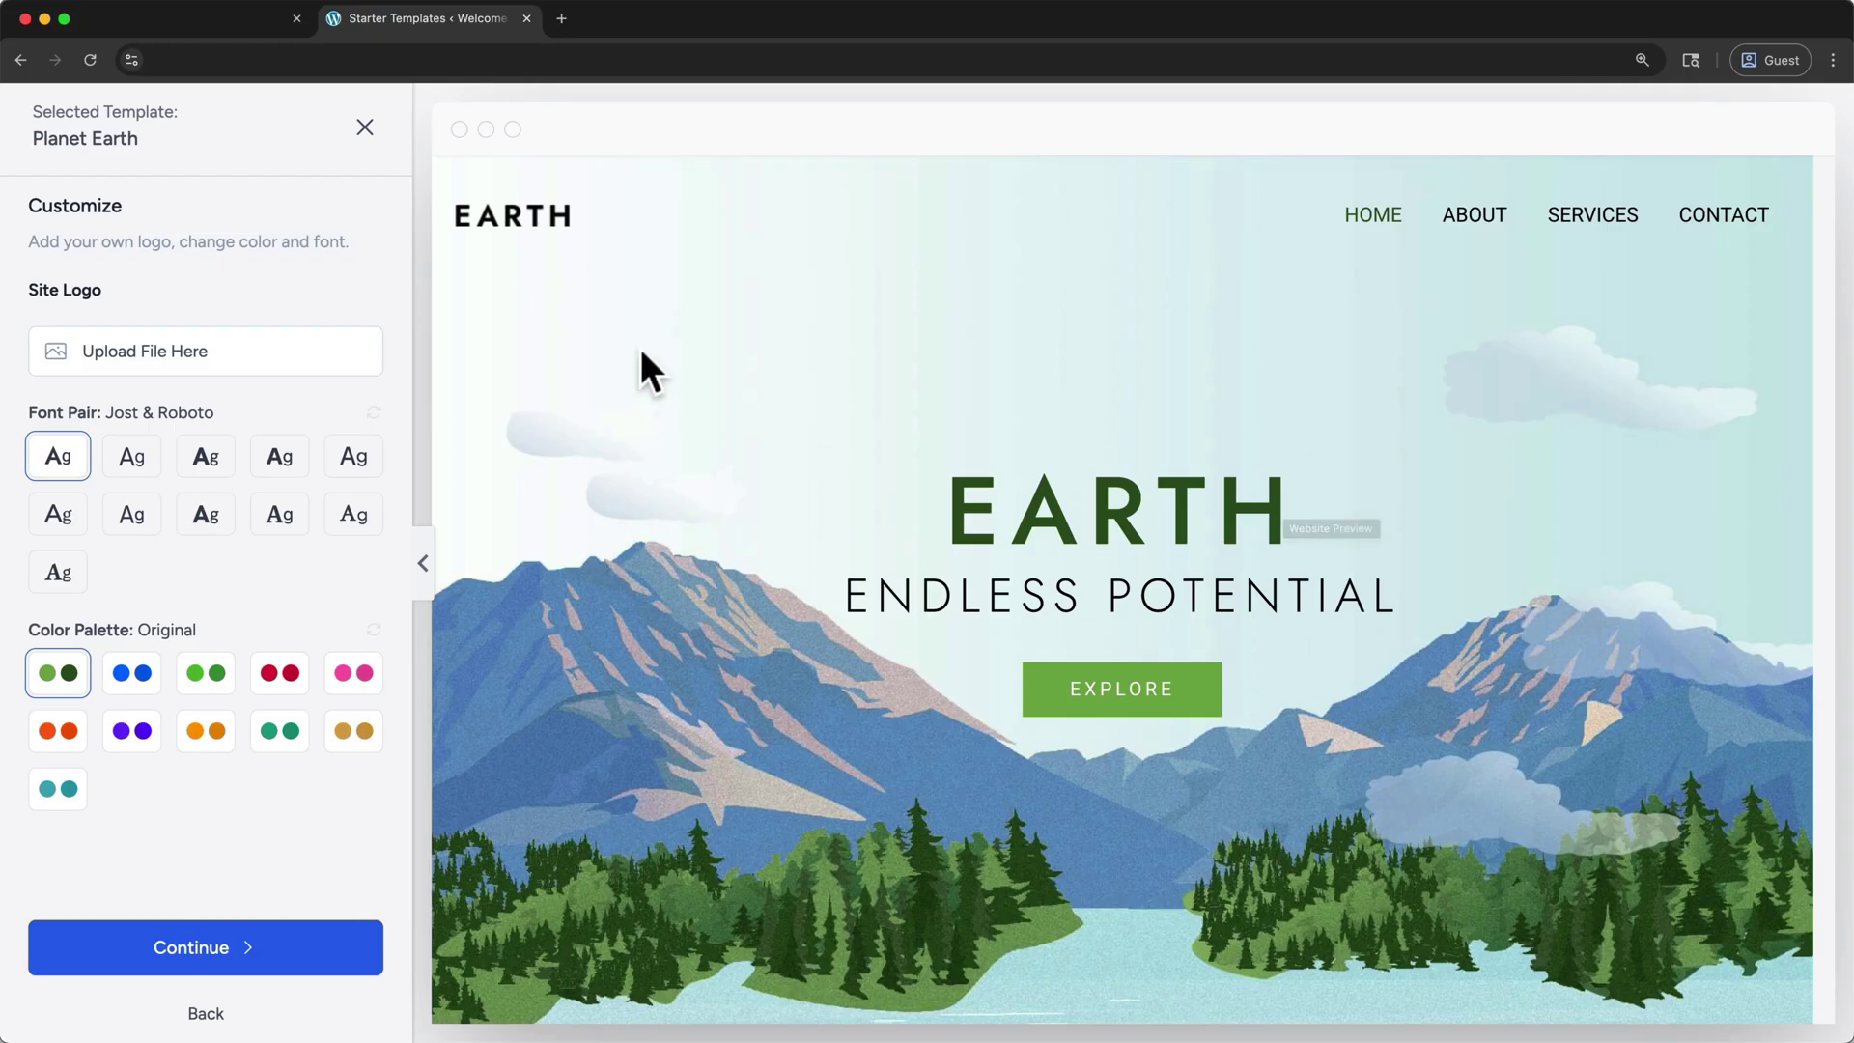
click(364, 128)
scroll(354, 242, up, 6)
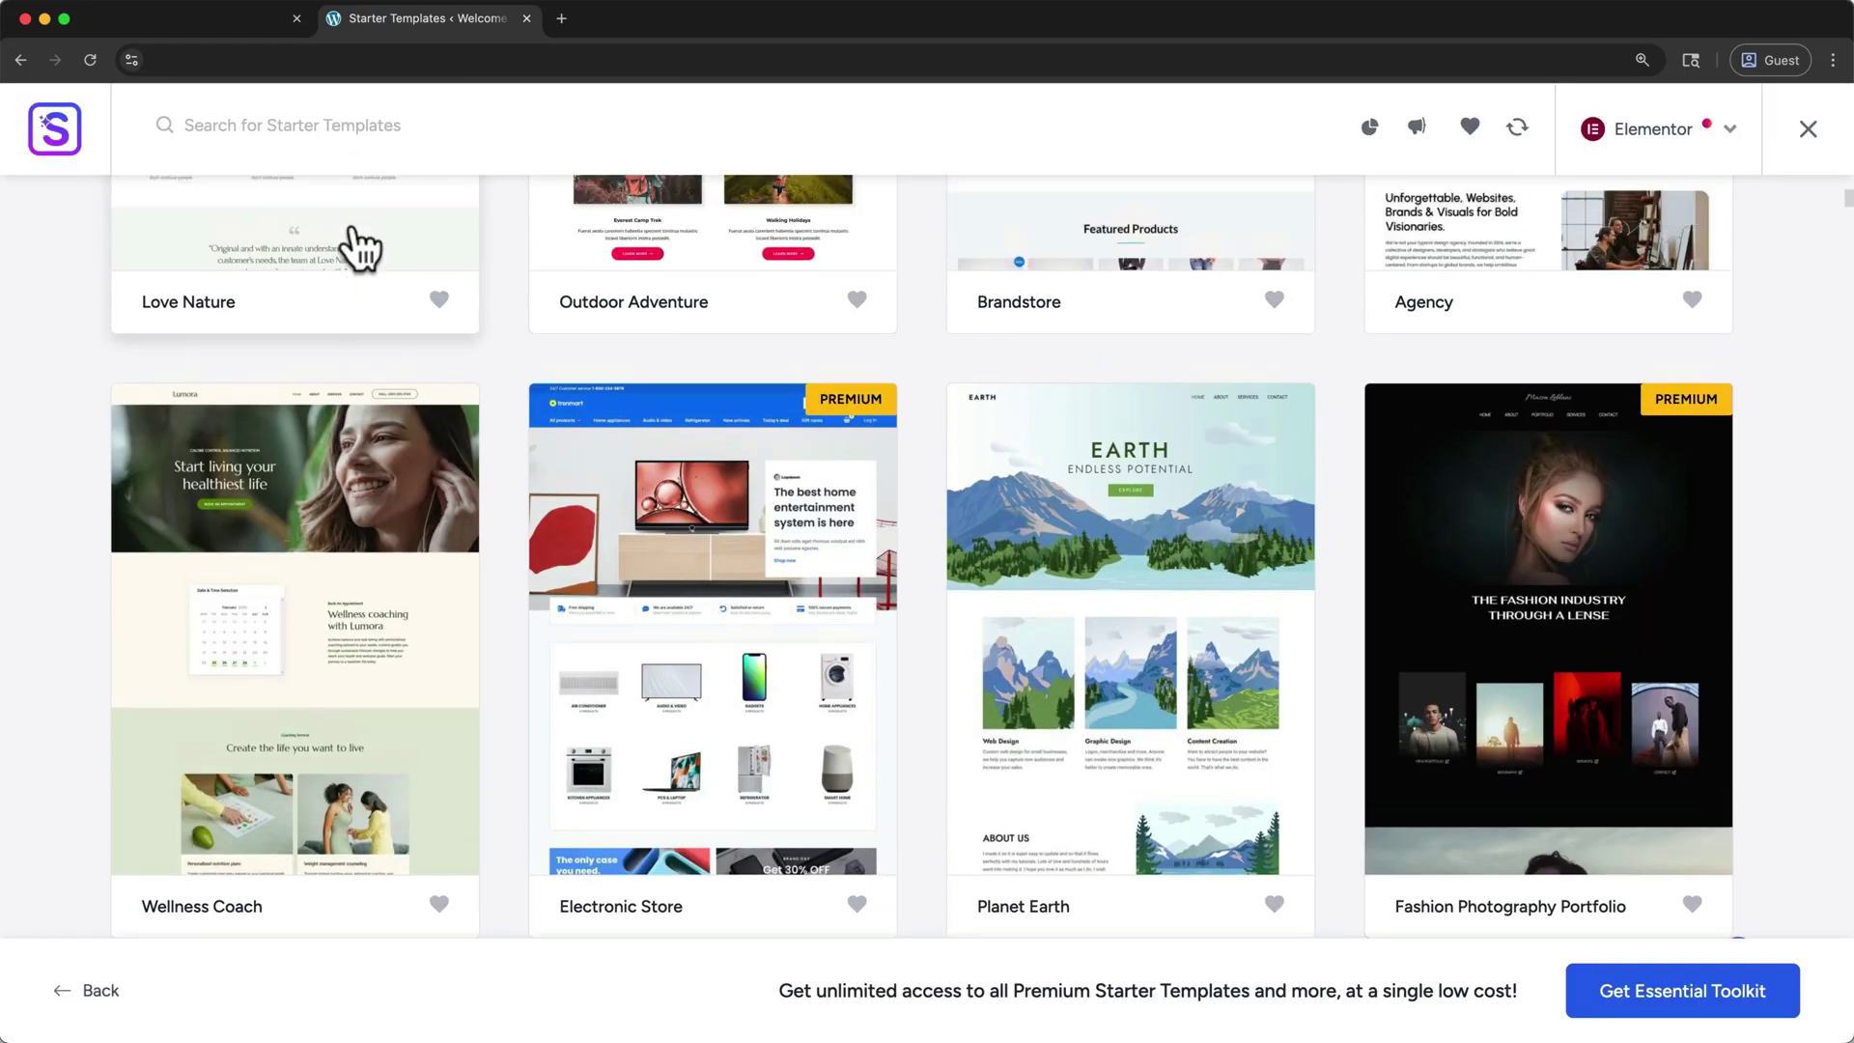
mouse_move(355, 232)
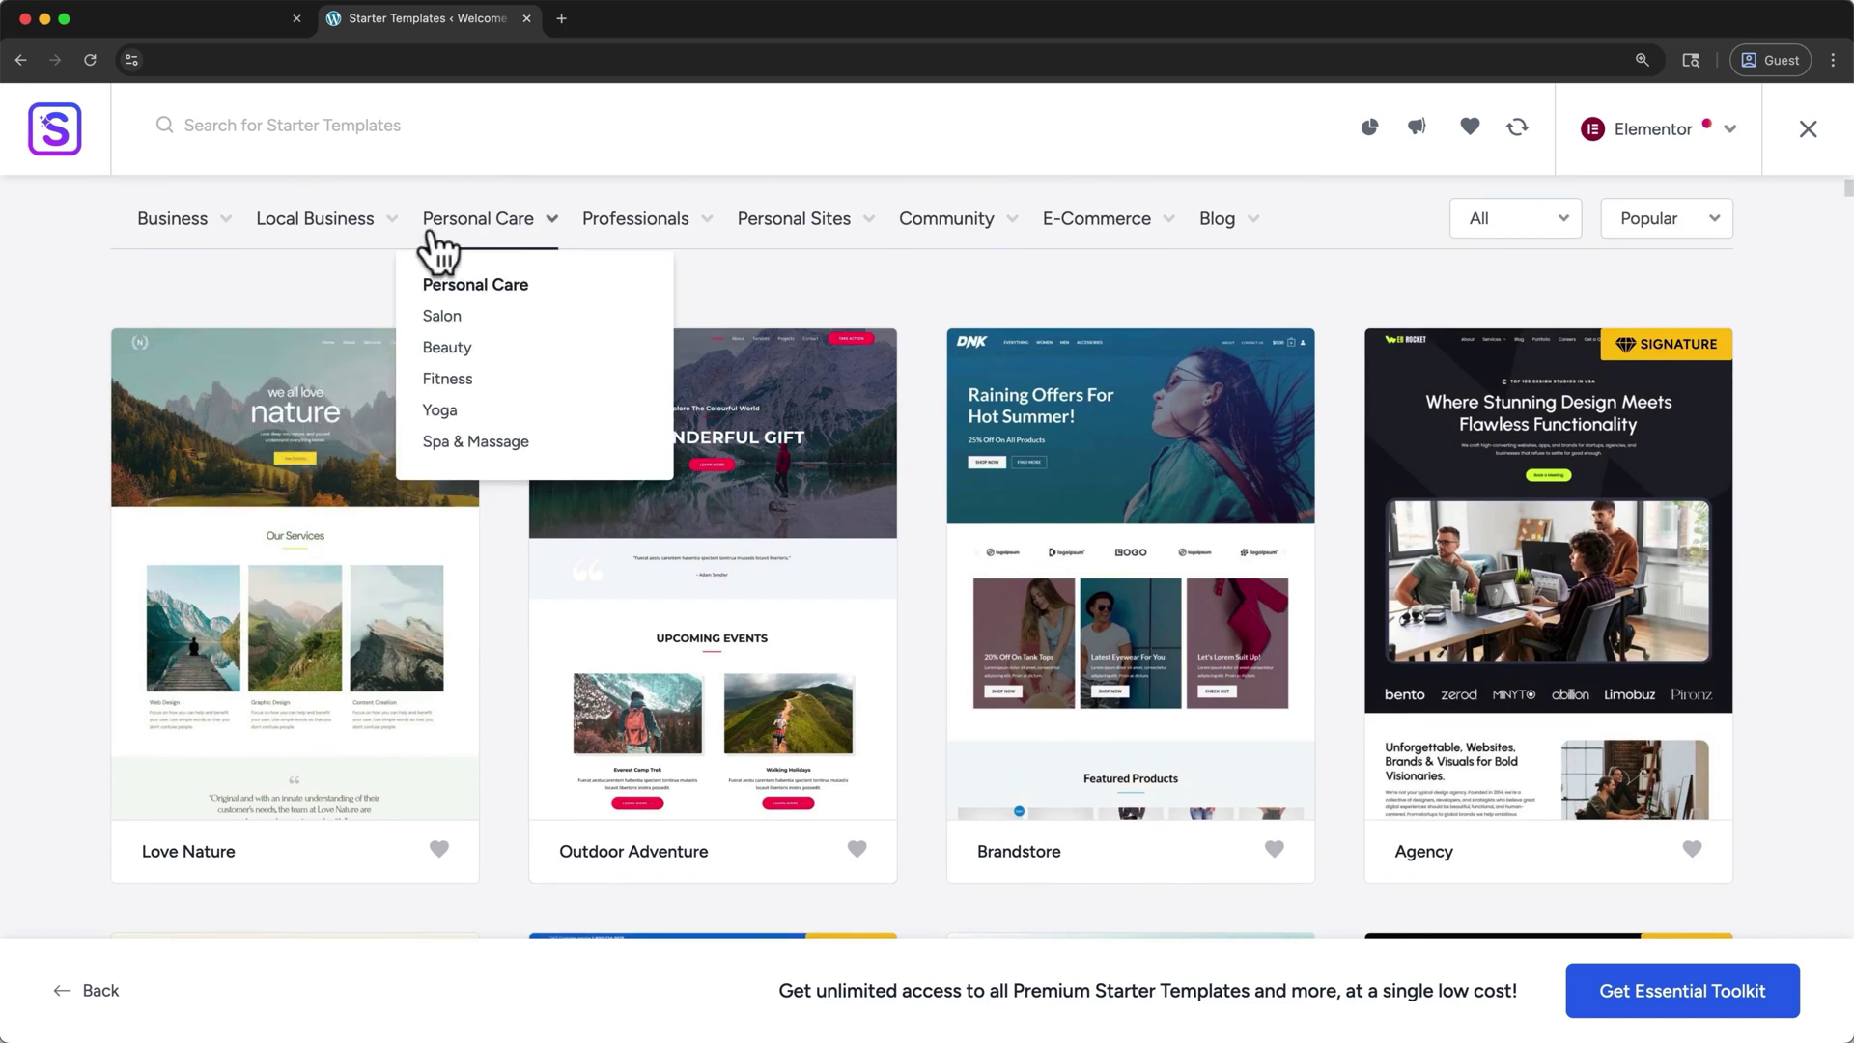
mouse_move(605, 240)
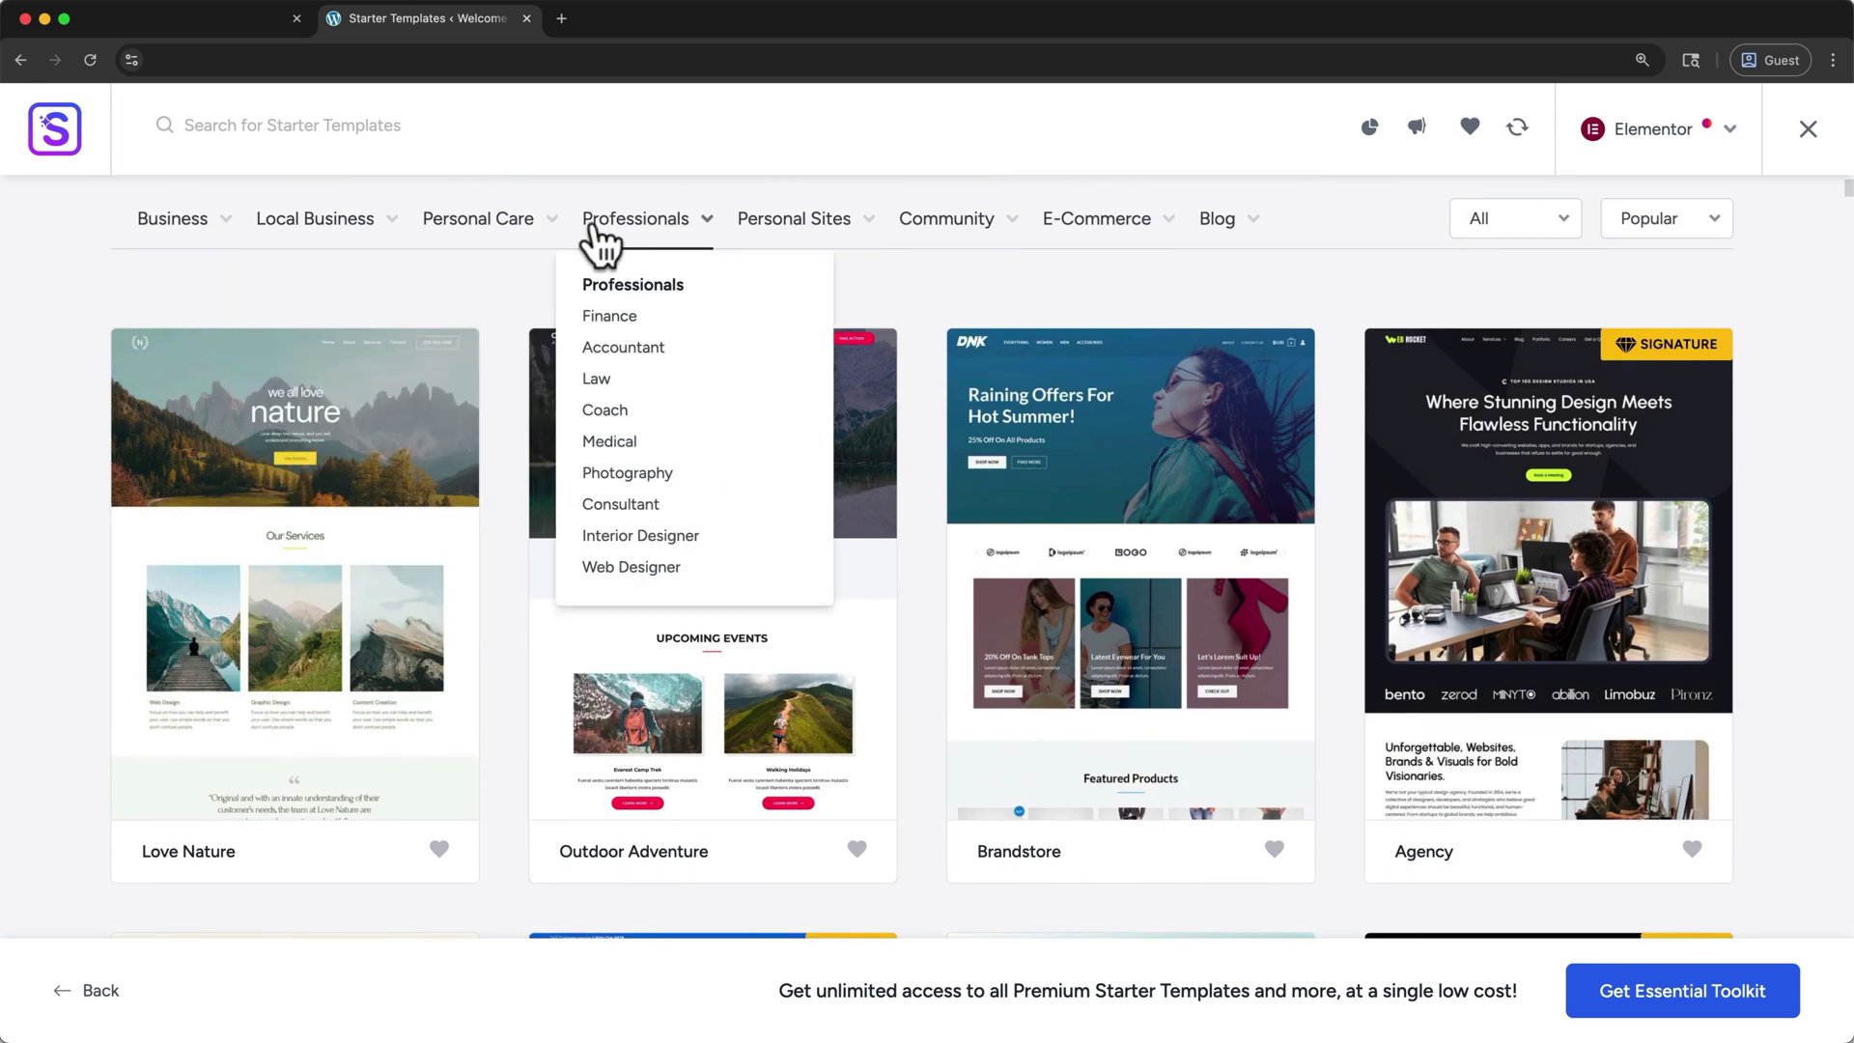
click(428, 436)
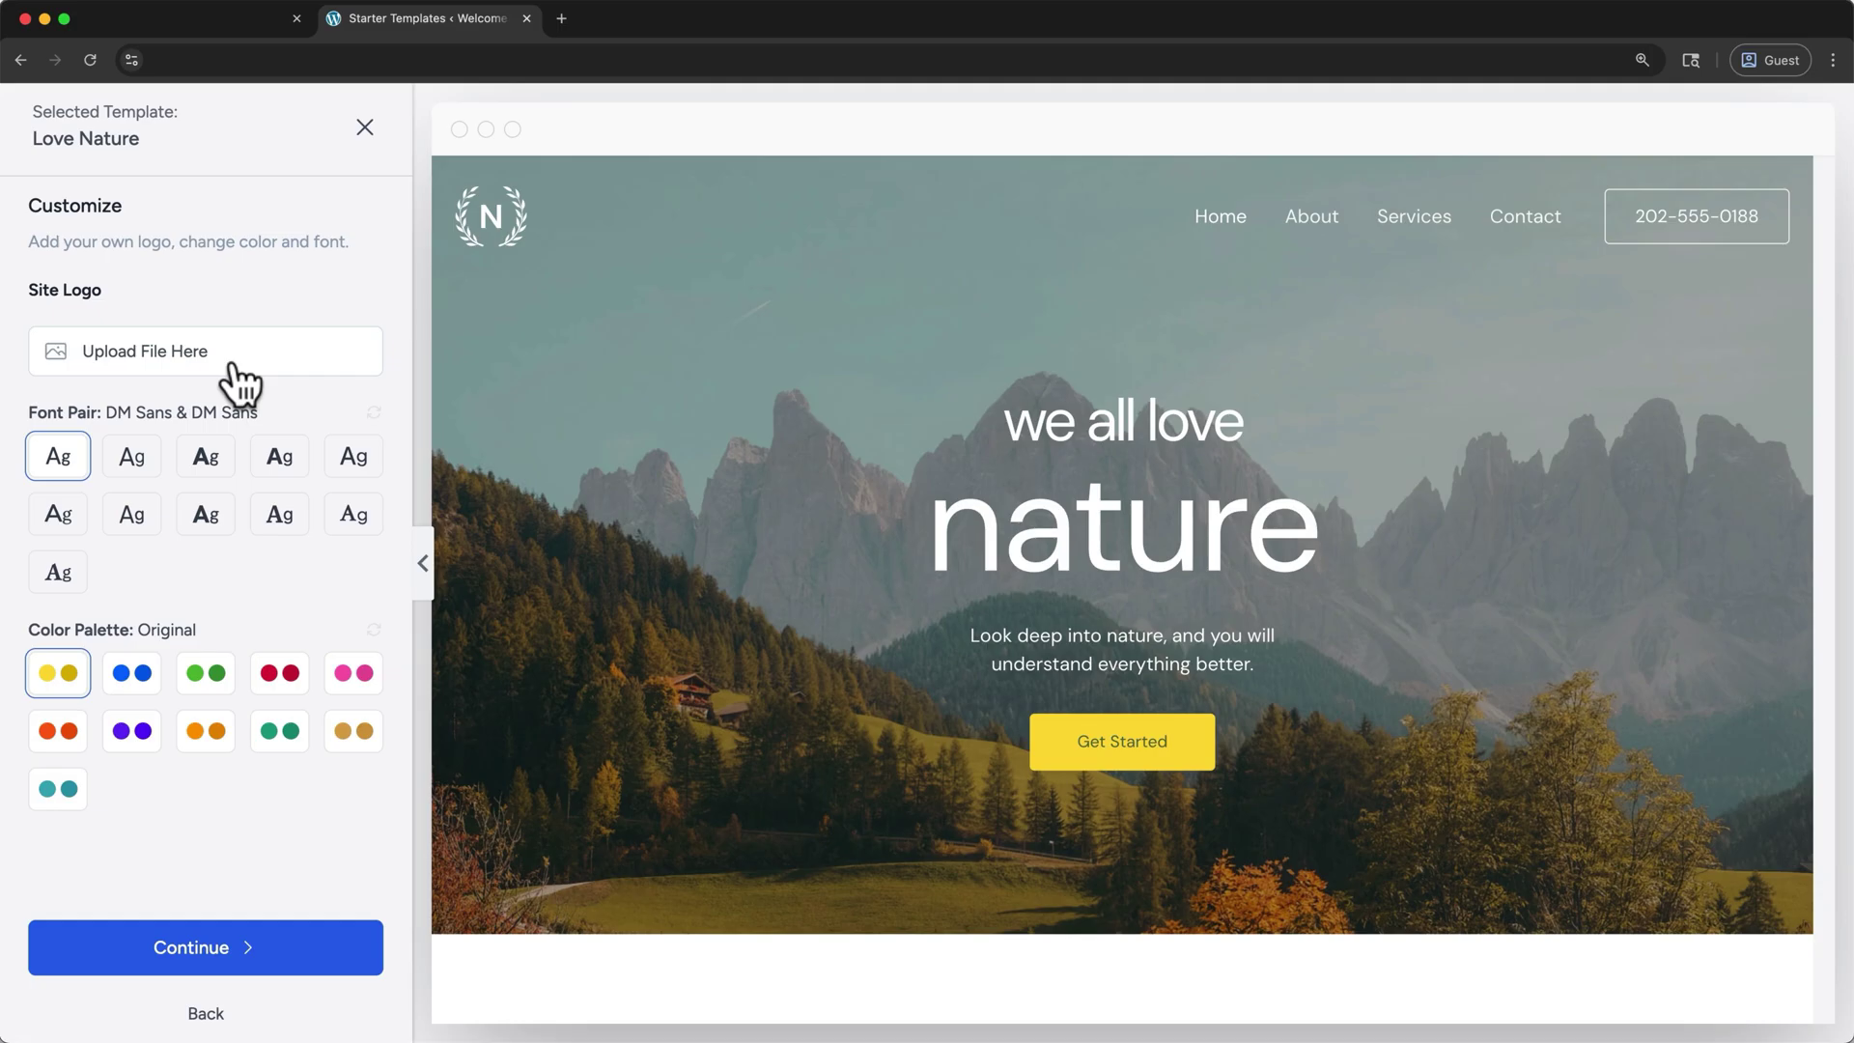
- Set the template fonts to Lexend & DM Sans and the colour palette to green Style 2
click(130, 465)
click(198, 472)
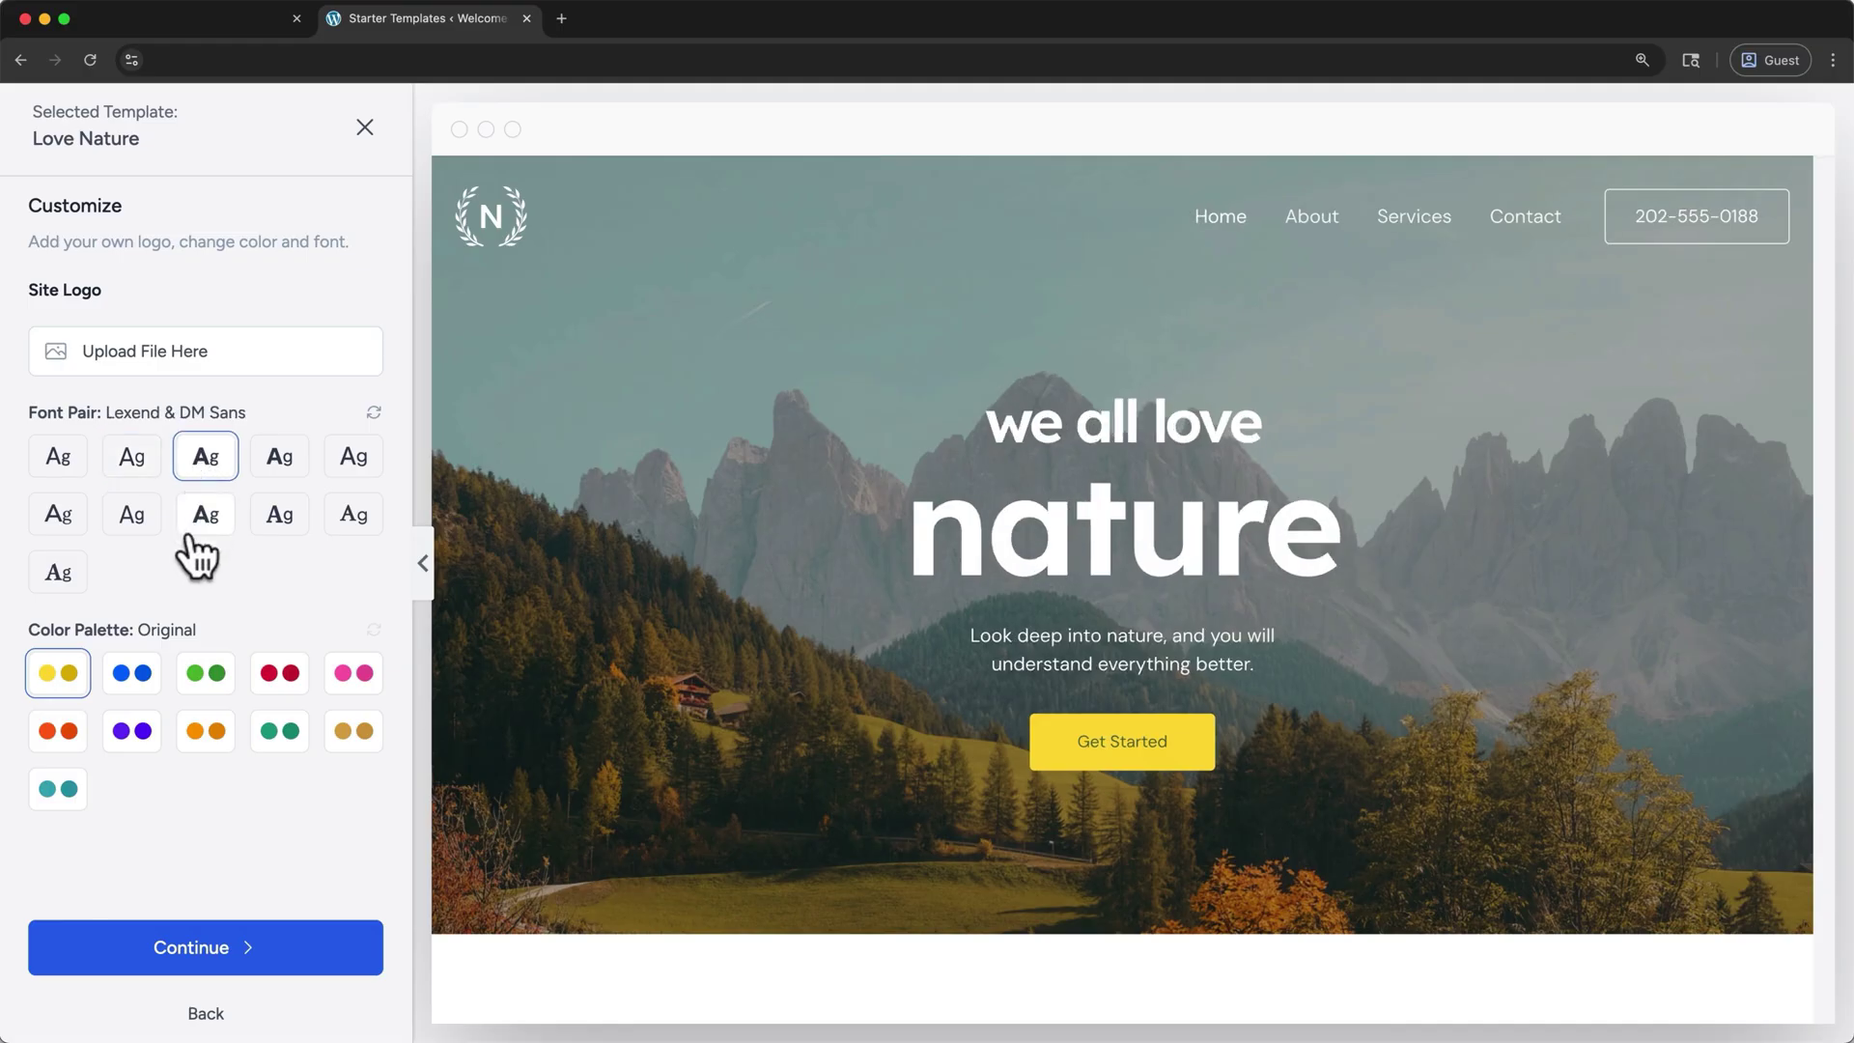
click(127, 684)
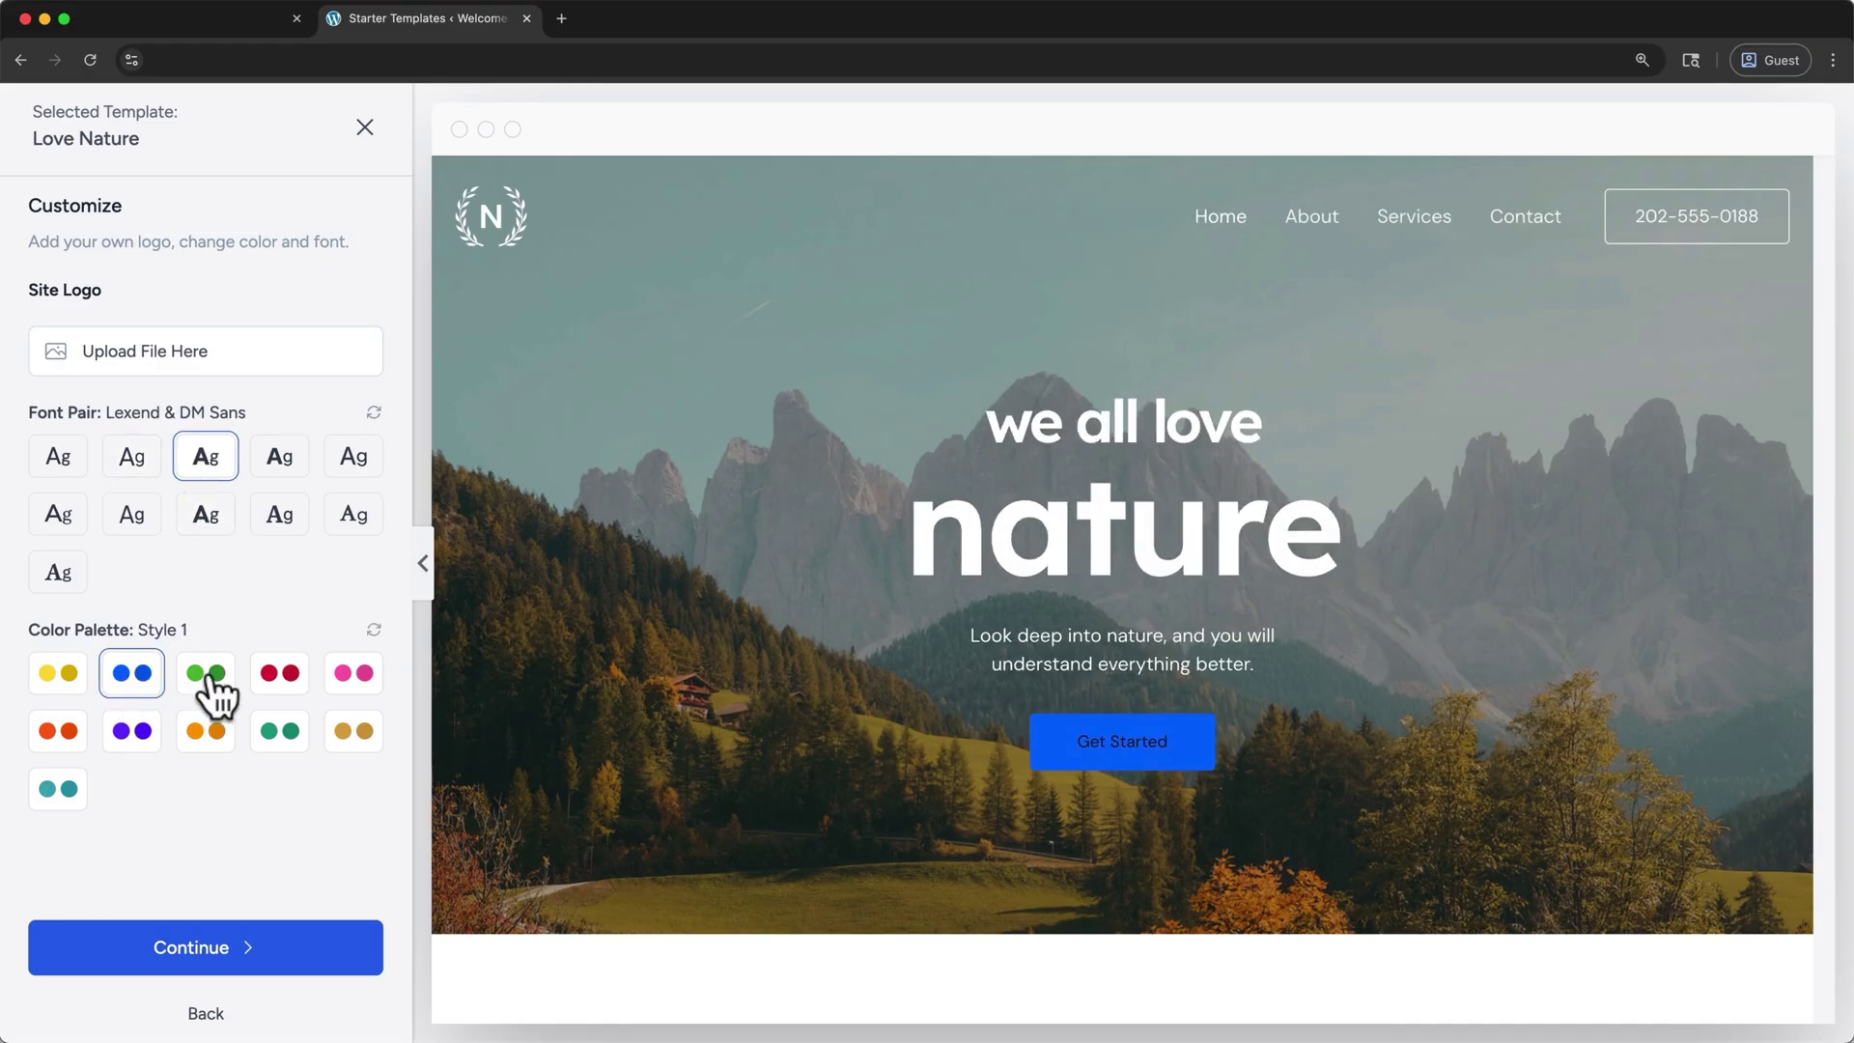
click(210, 687)
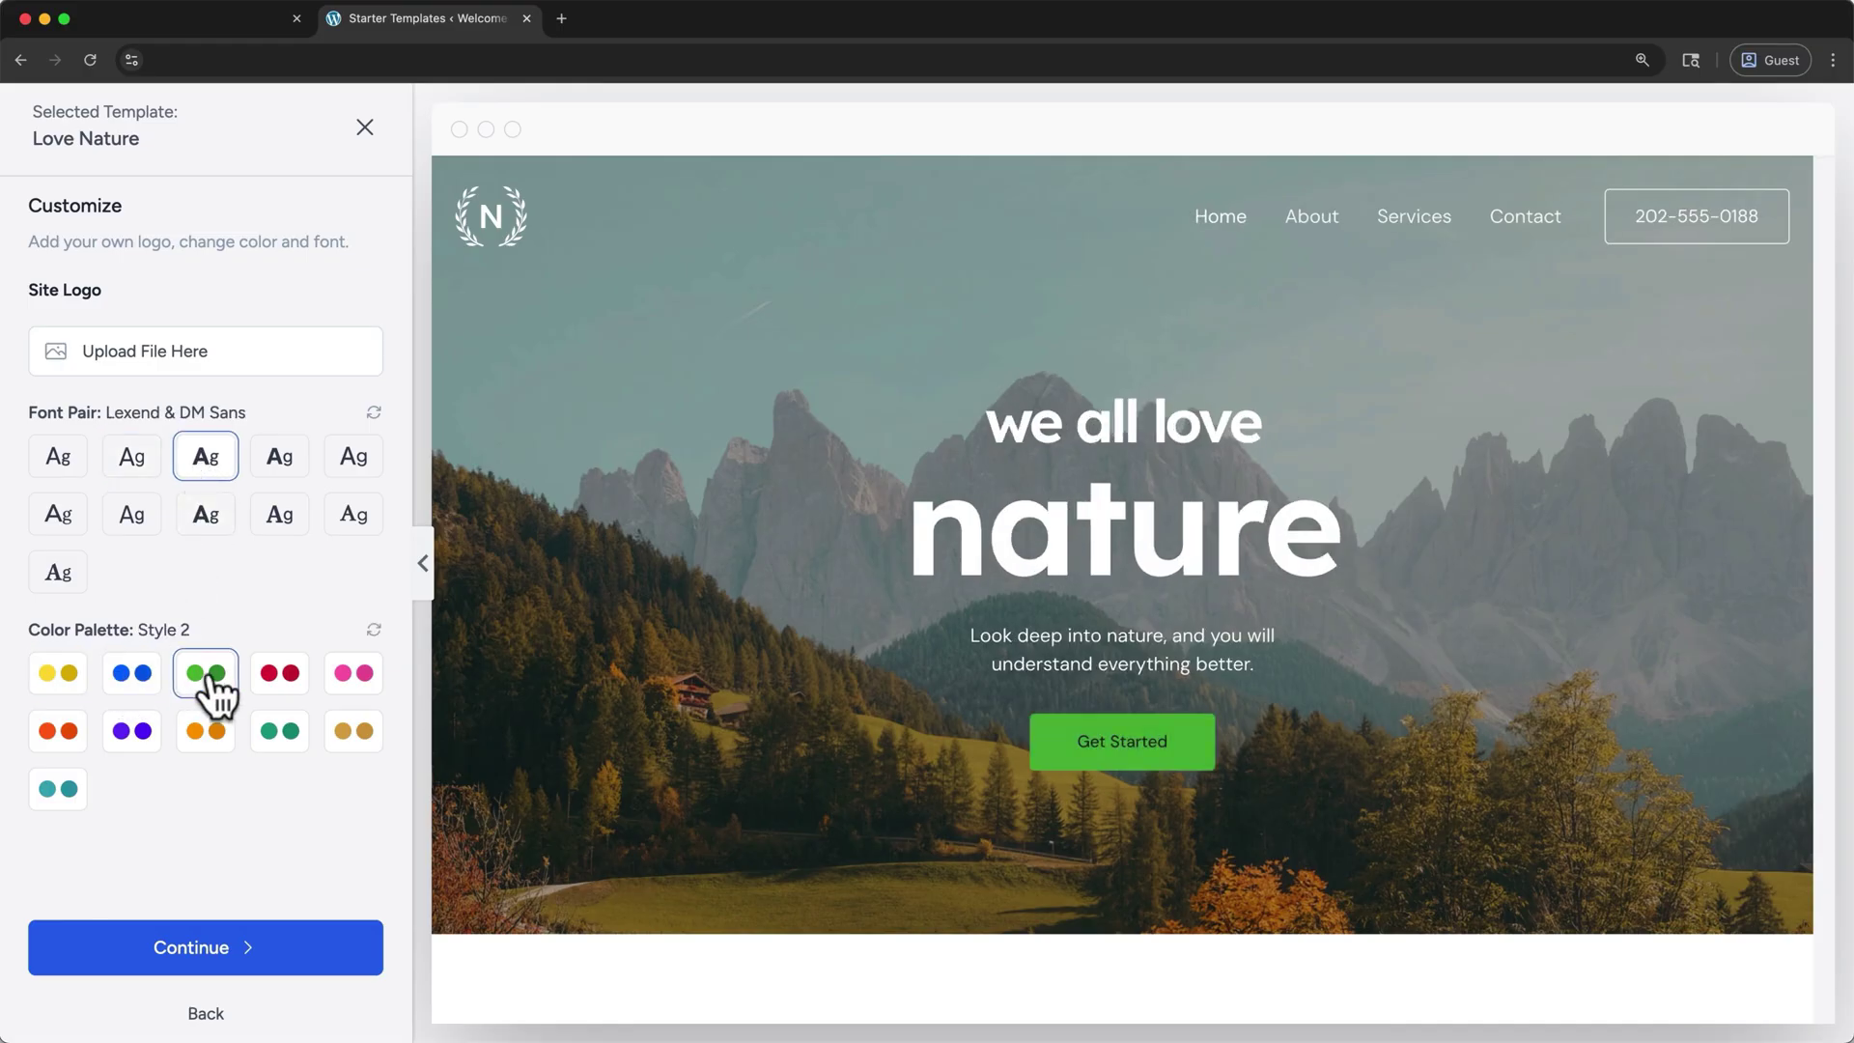
- Skip the features and plugin-update steps, accept the overwrite warning, and build the website
click(214, 951)
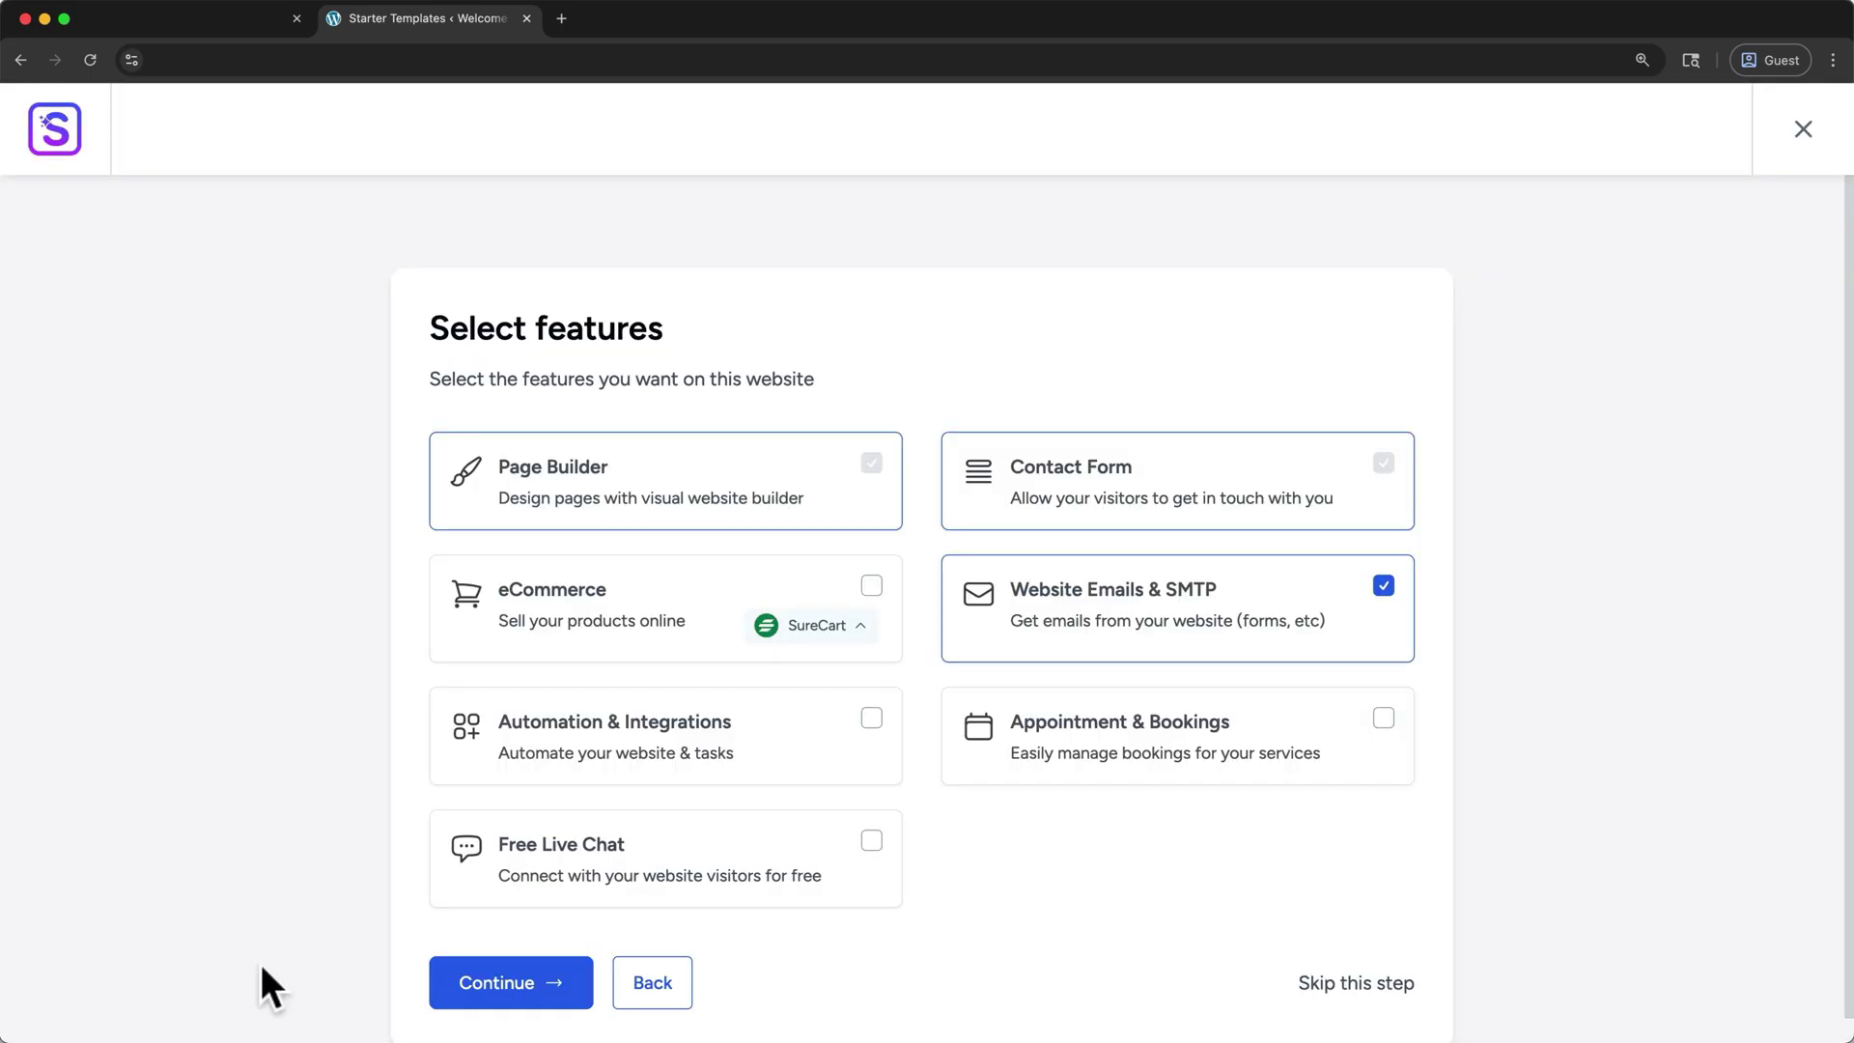
click(1405, 985)
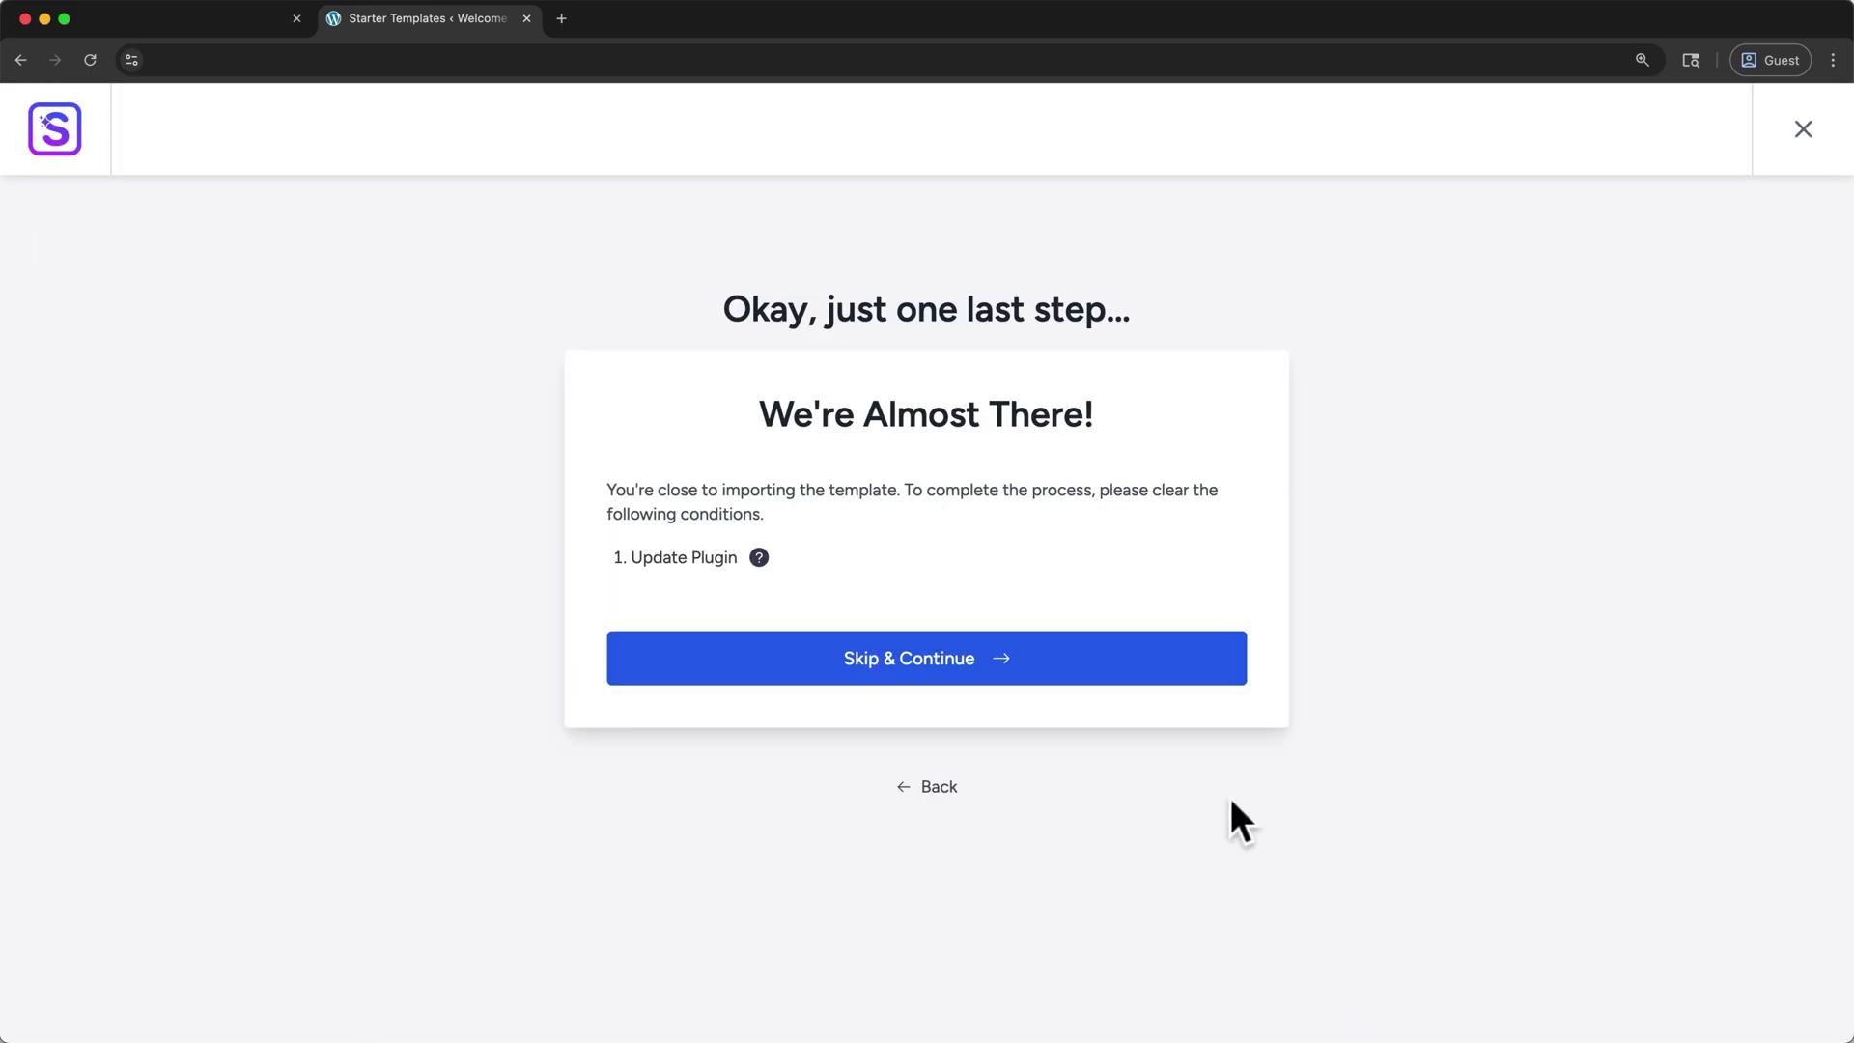
click(1207, 689)
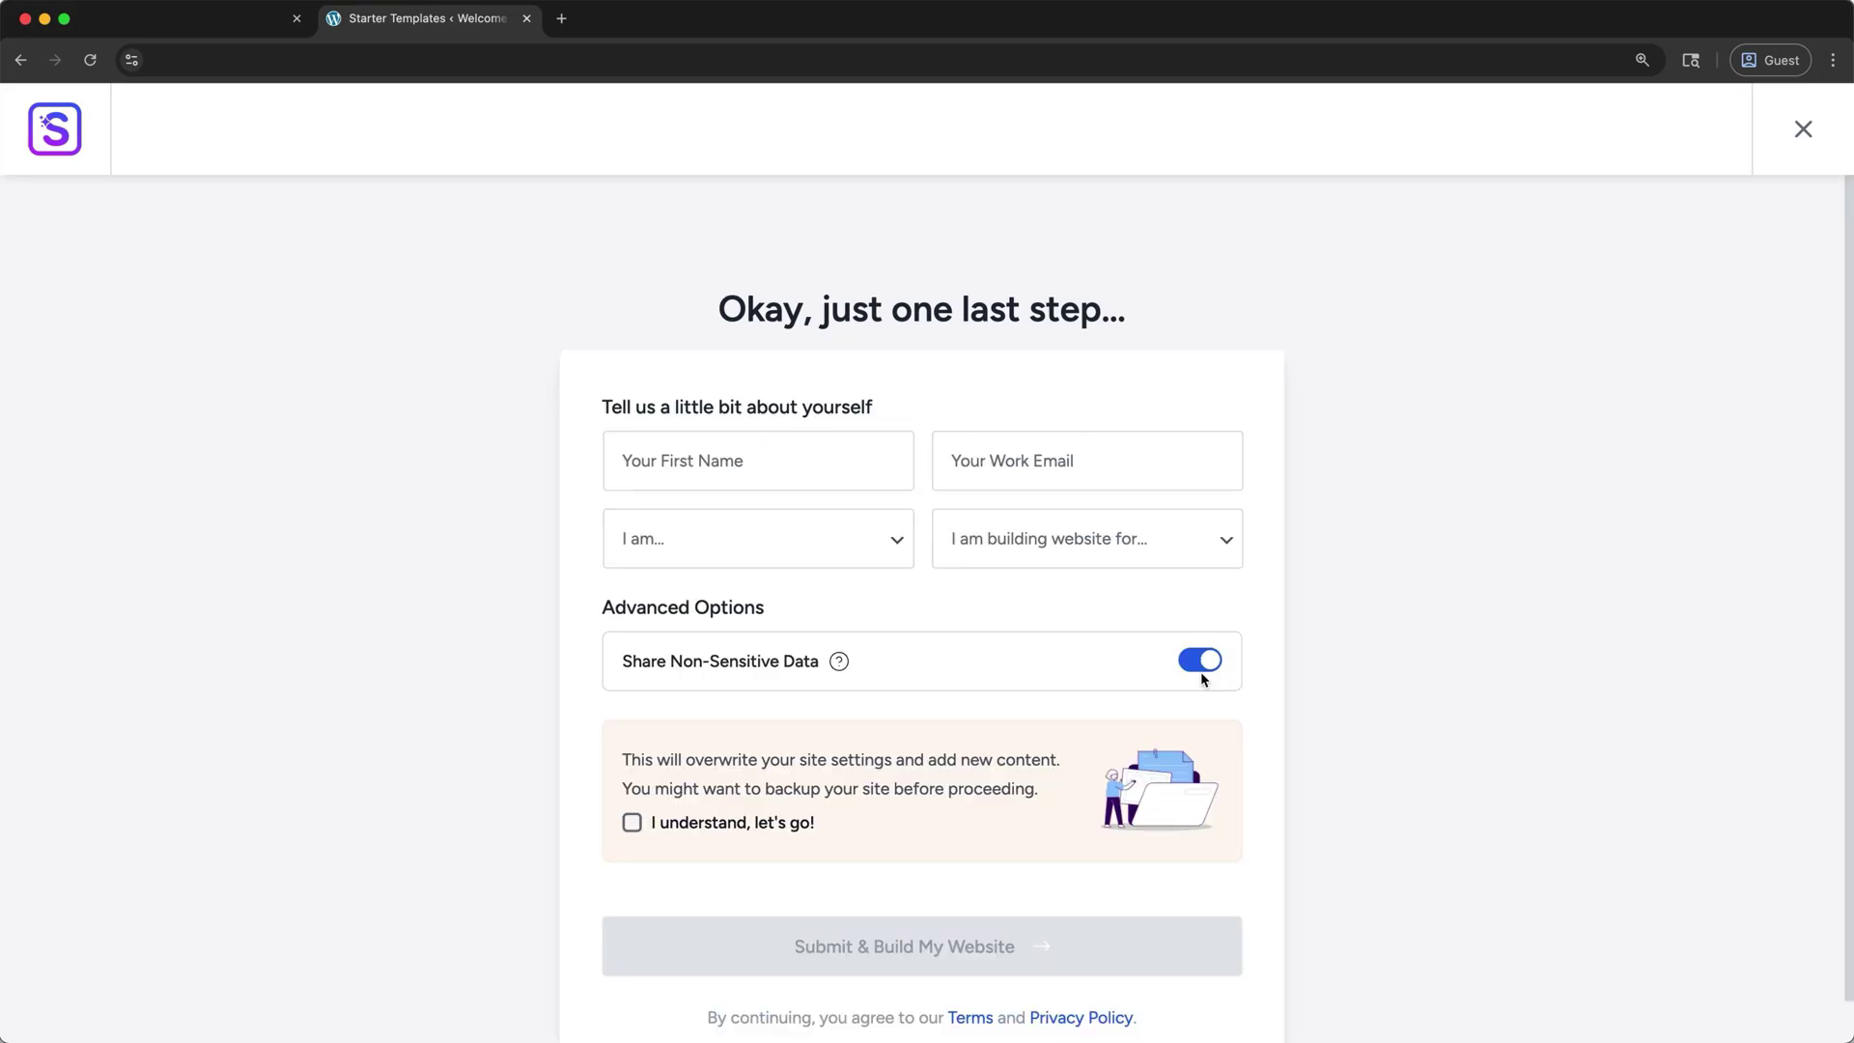
click(757, 824)
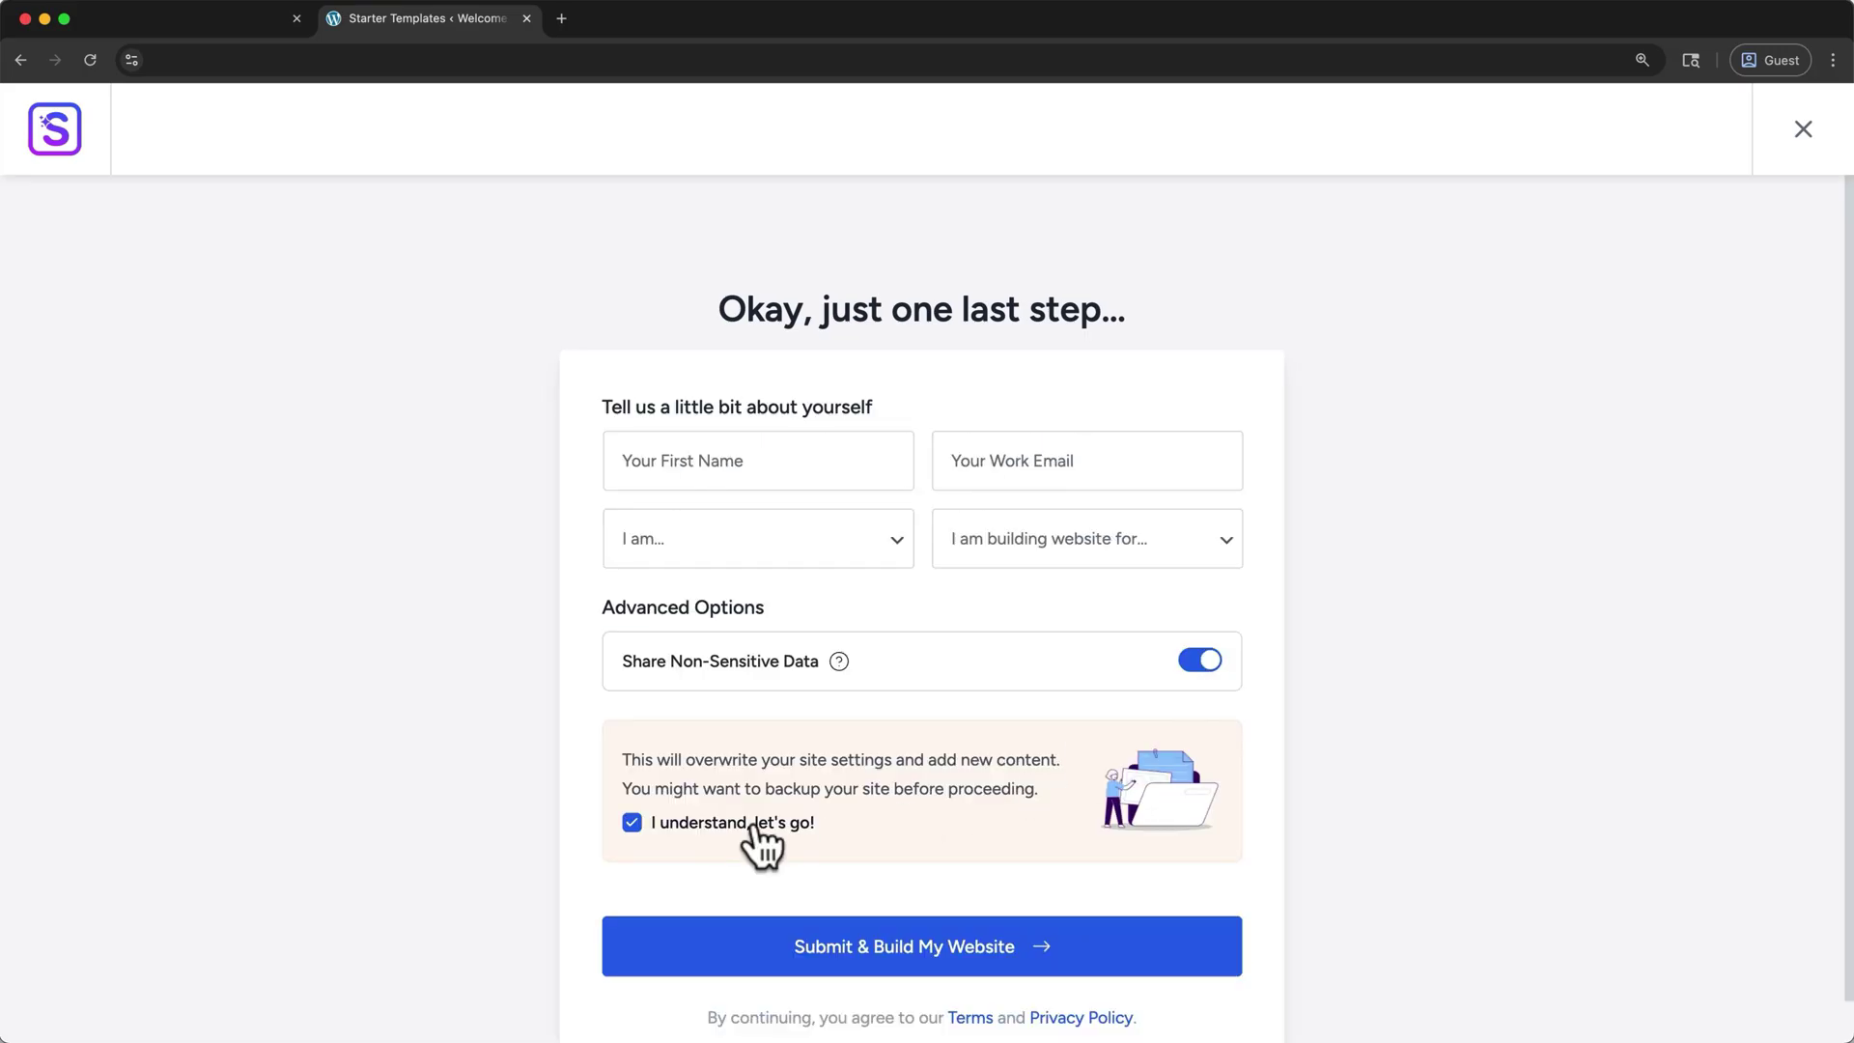
click(842, 949)
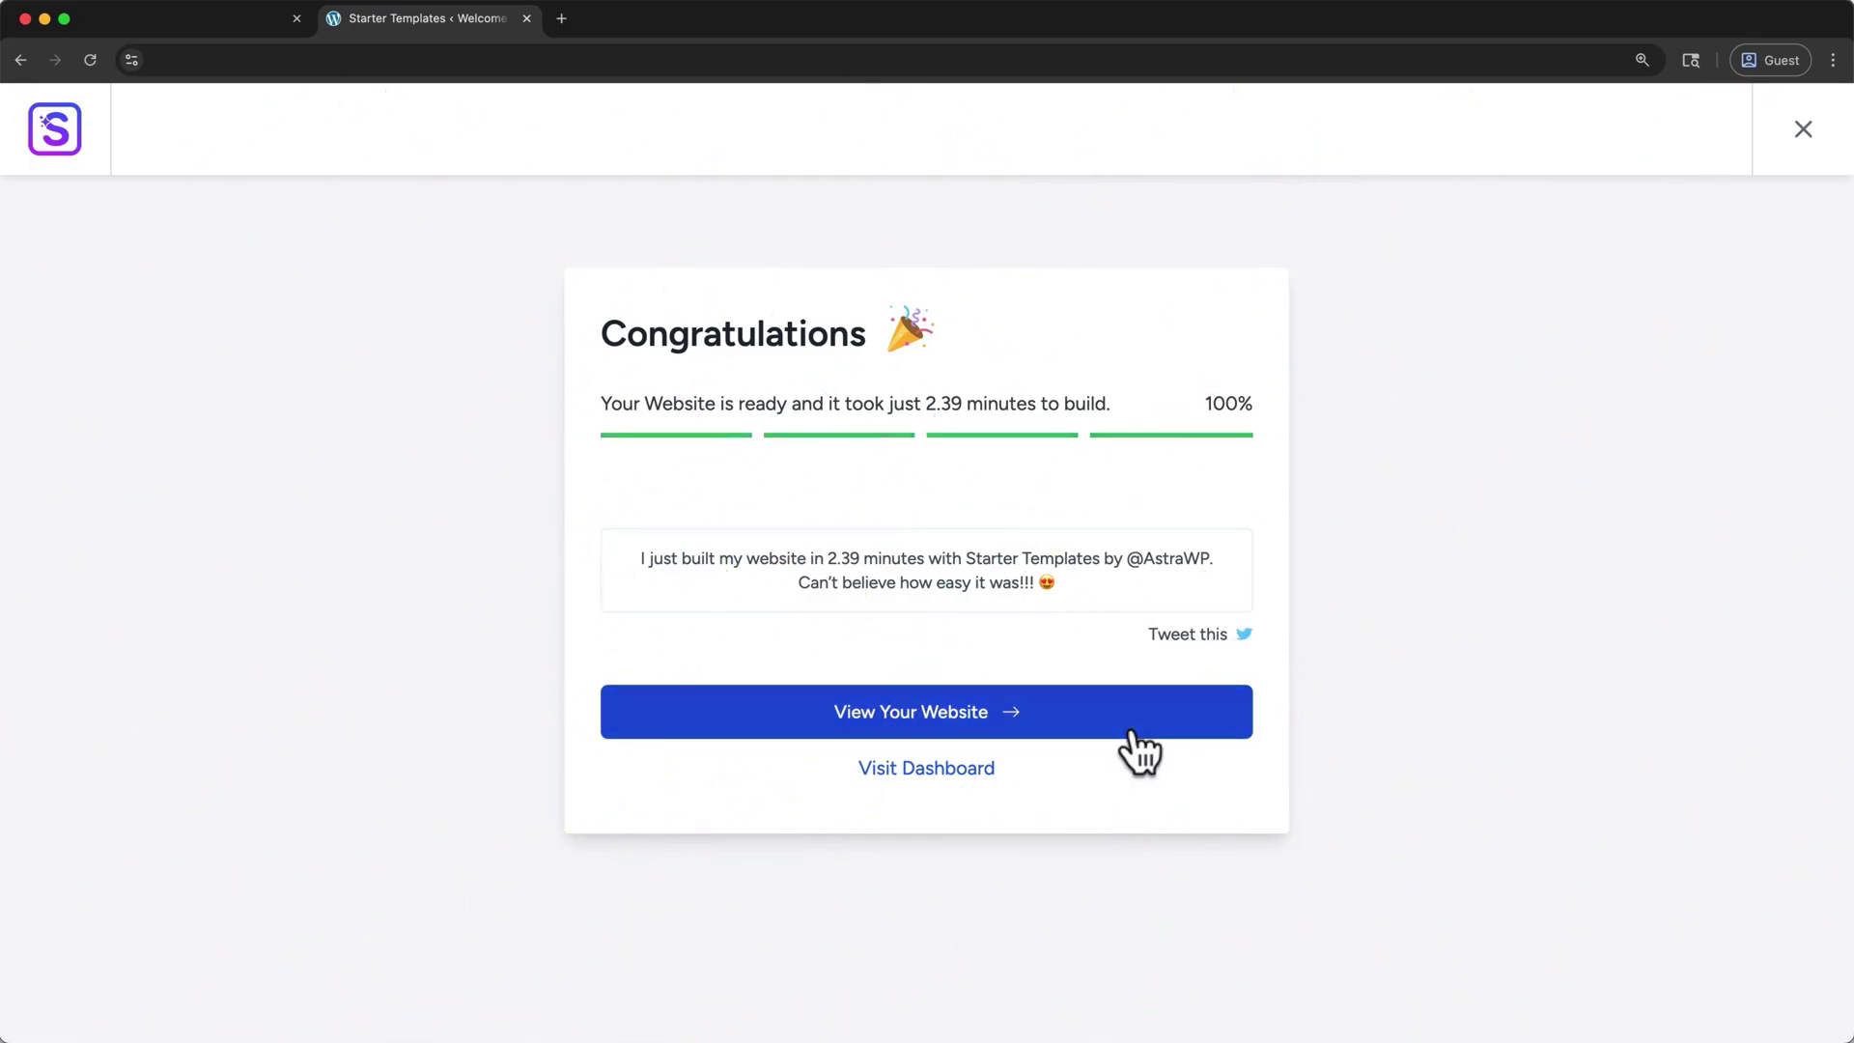
- Open the finished Love Nature site in a new tab and scroll through its homepage
click(1140, 744)
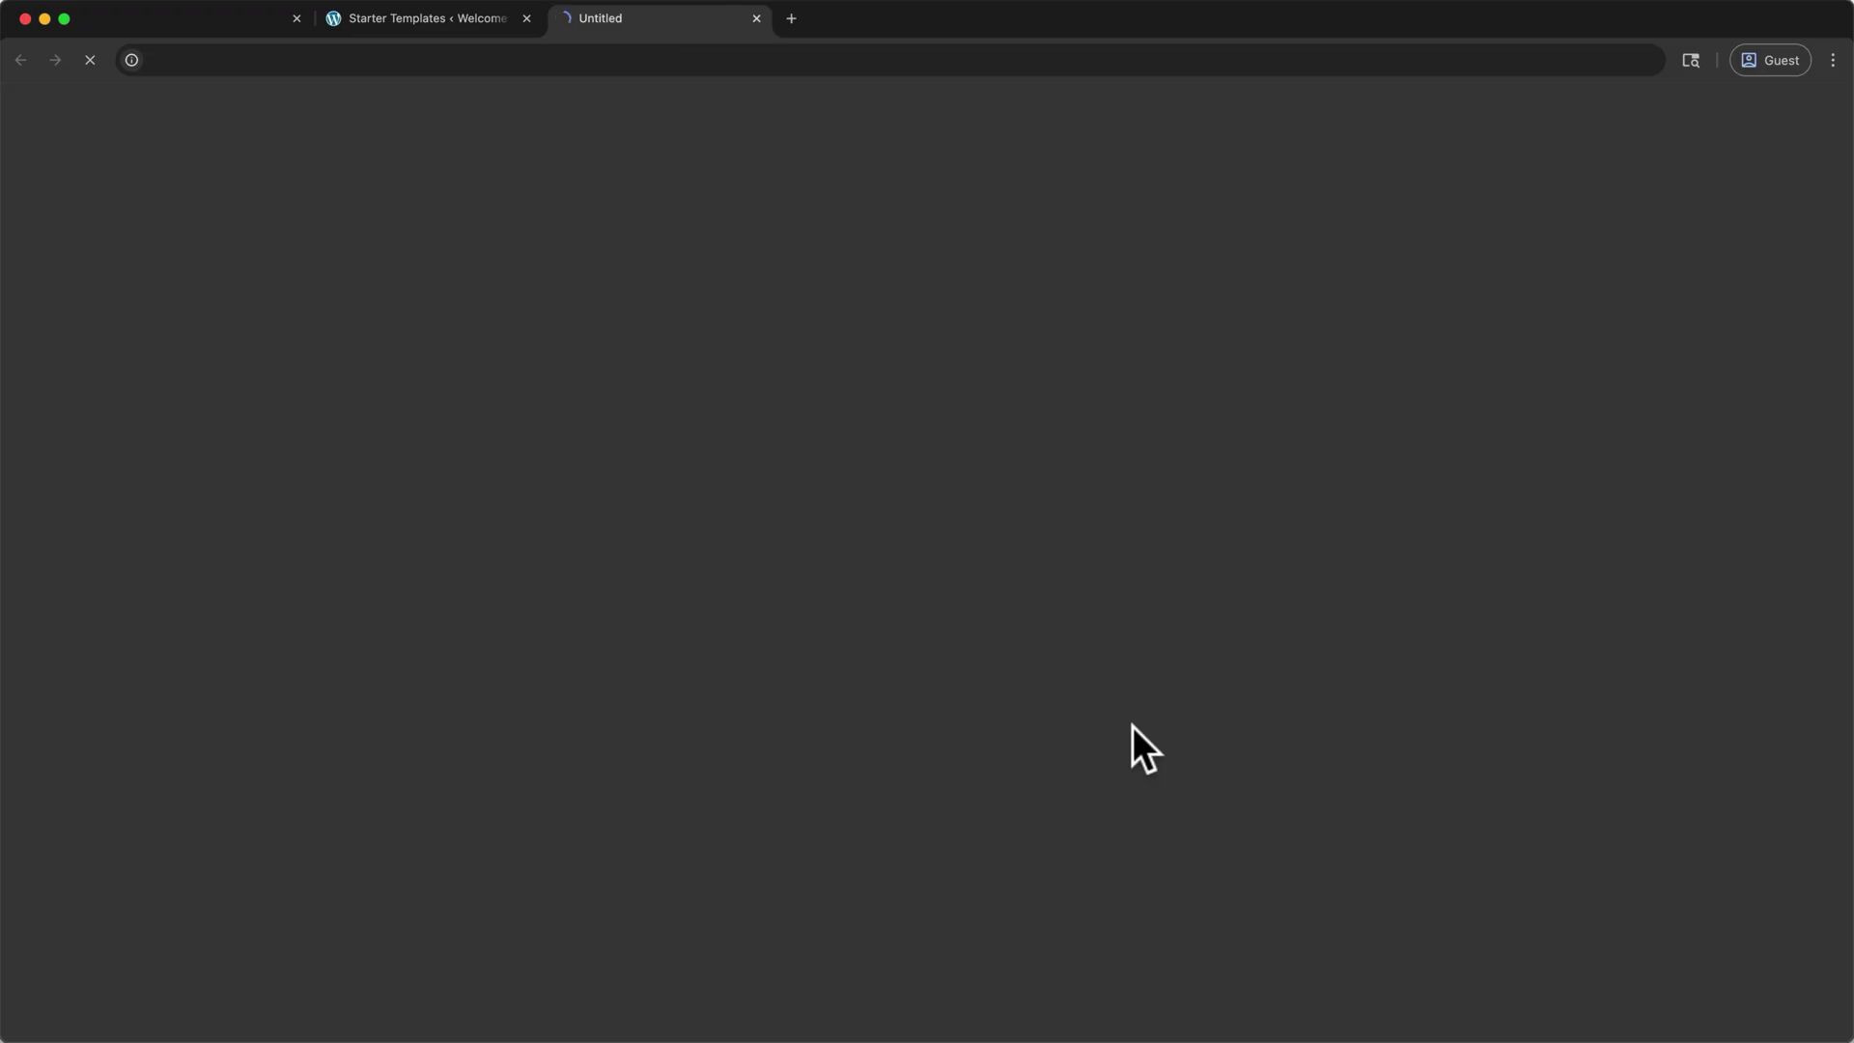
scroll(1133, 727, down, 3)
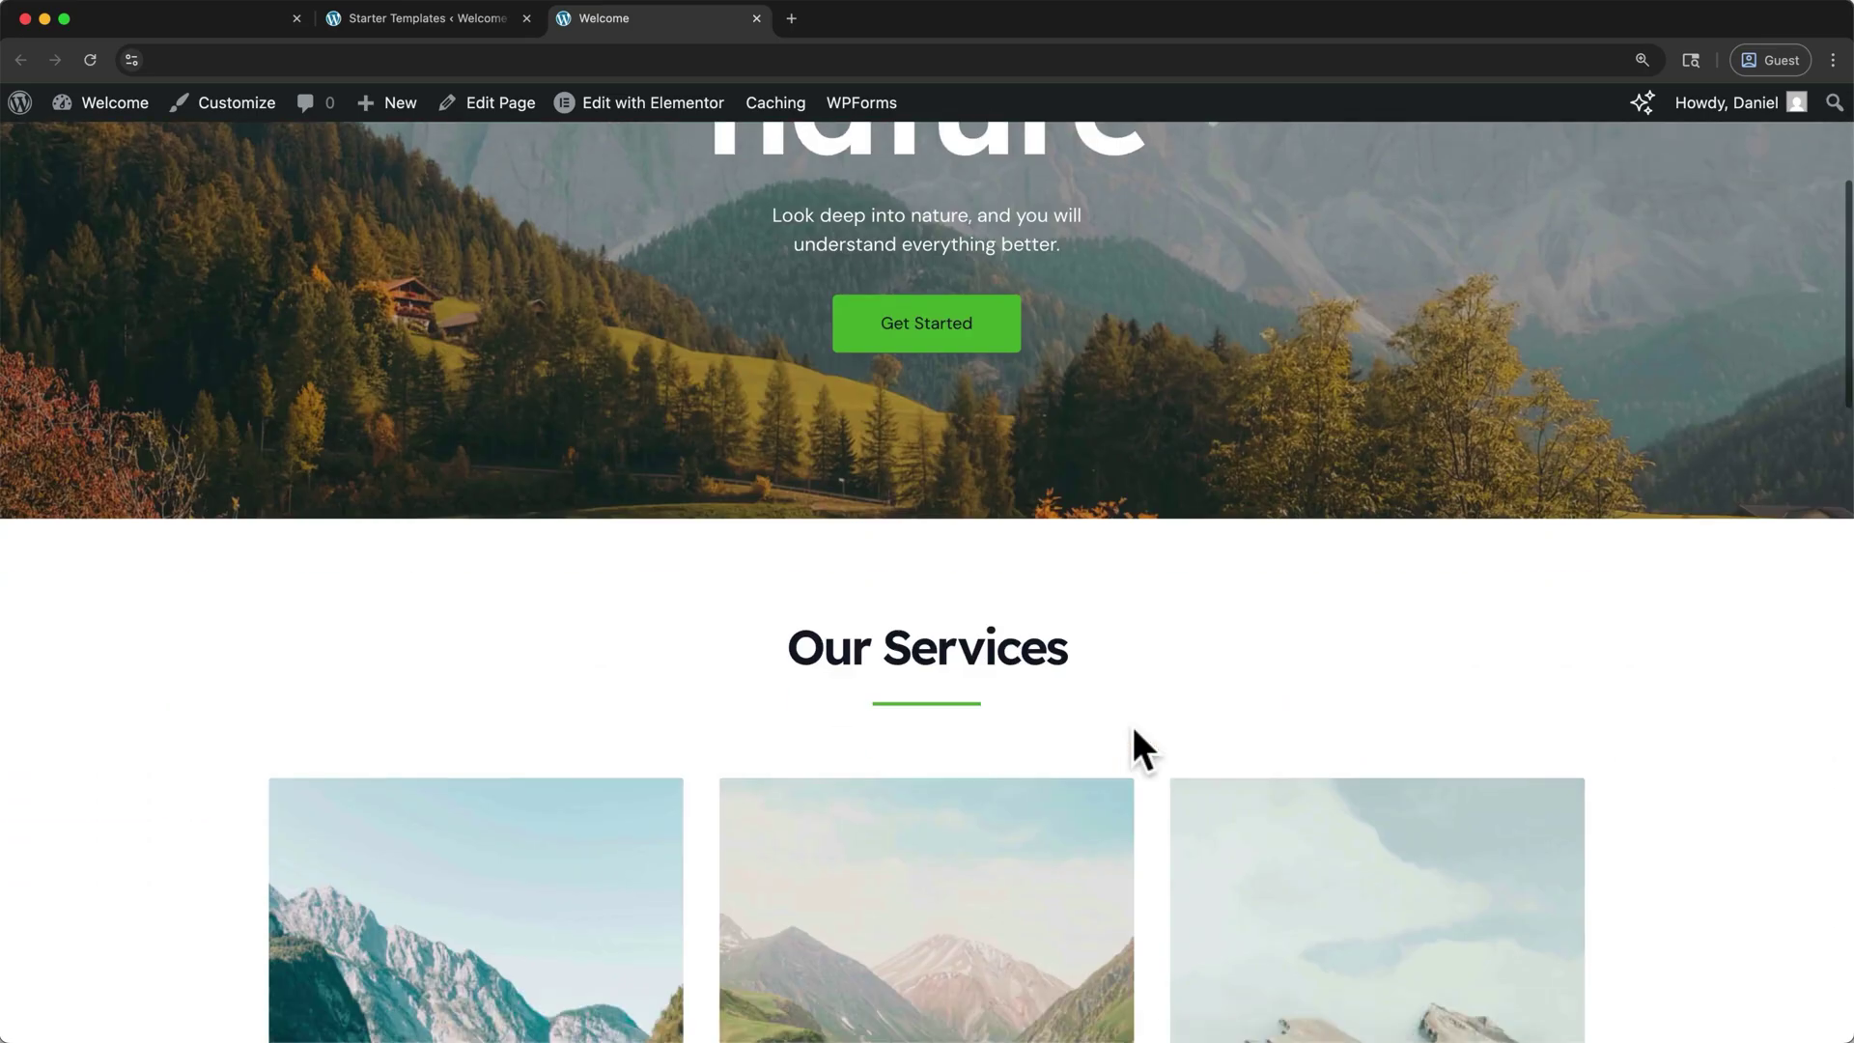
scroll(1140, 744, down, 5)
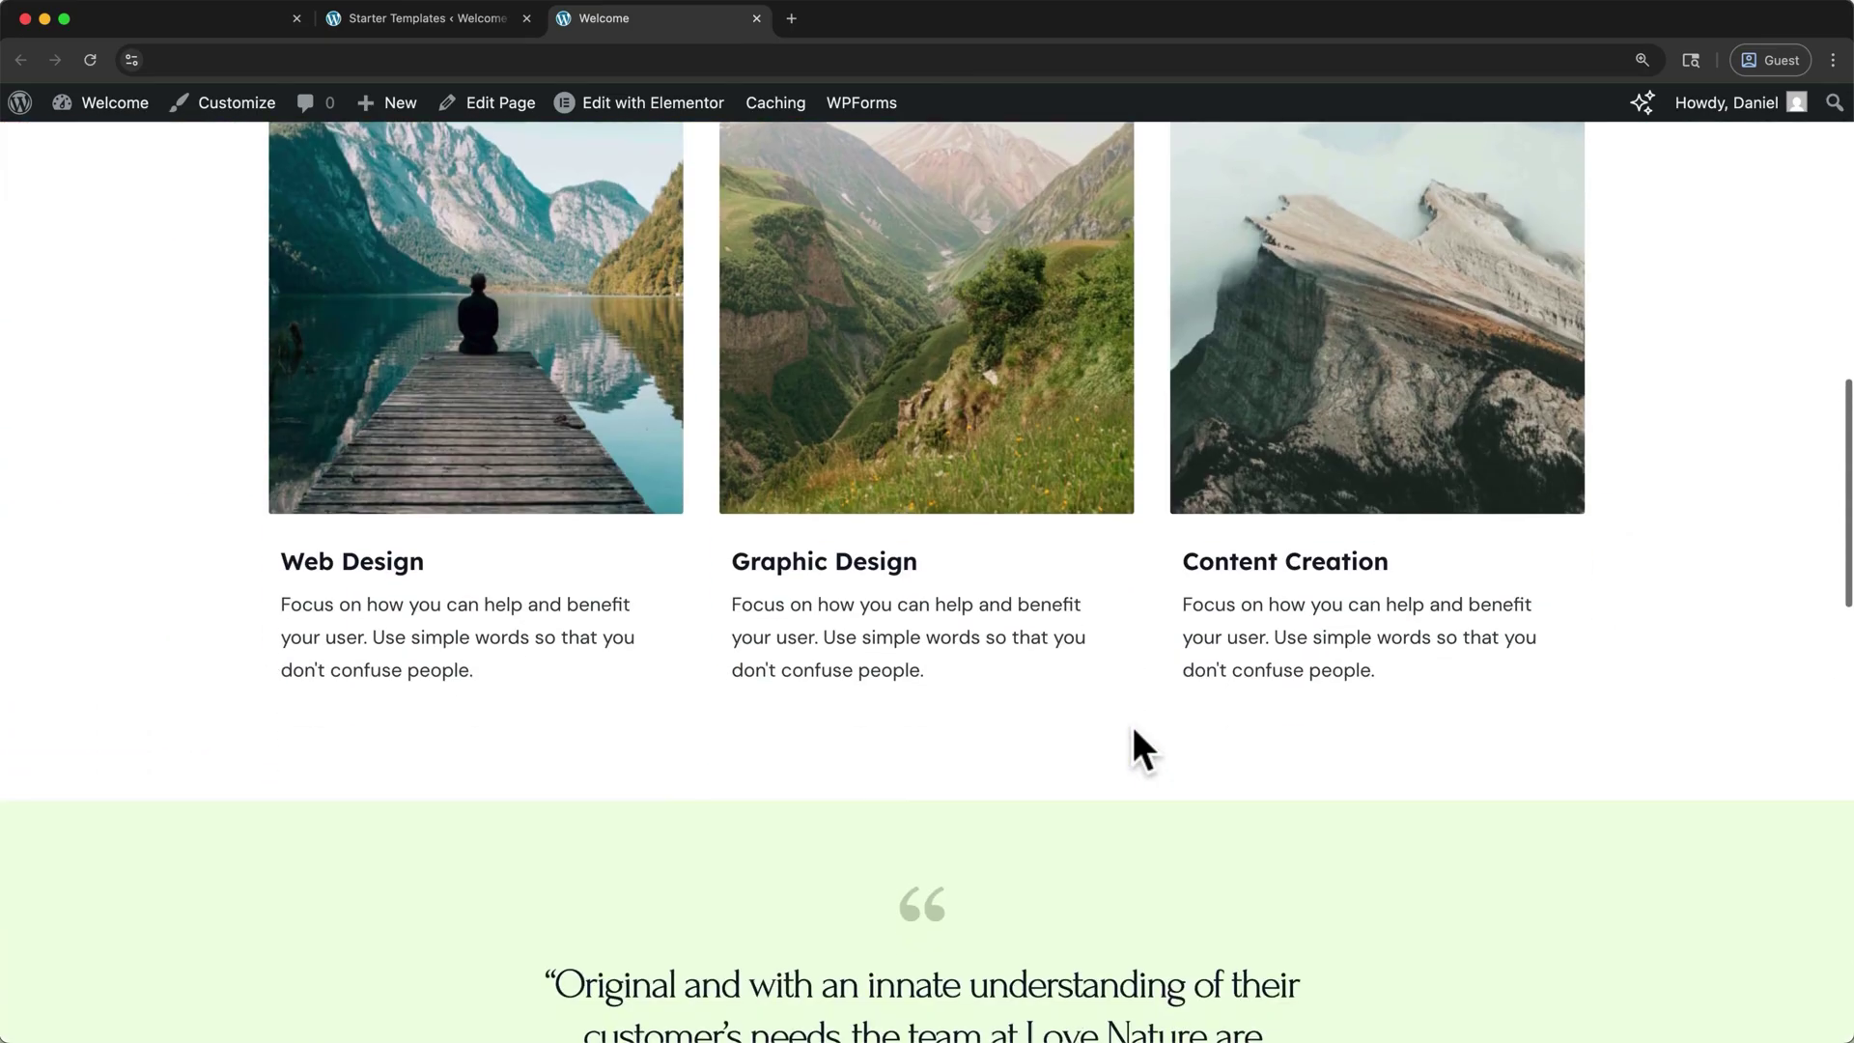
scroll(1132, 722, down, 5)
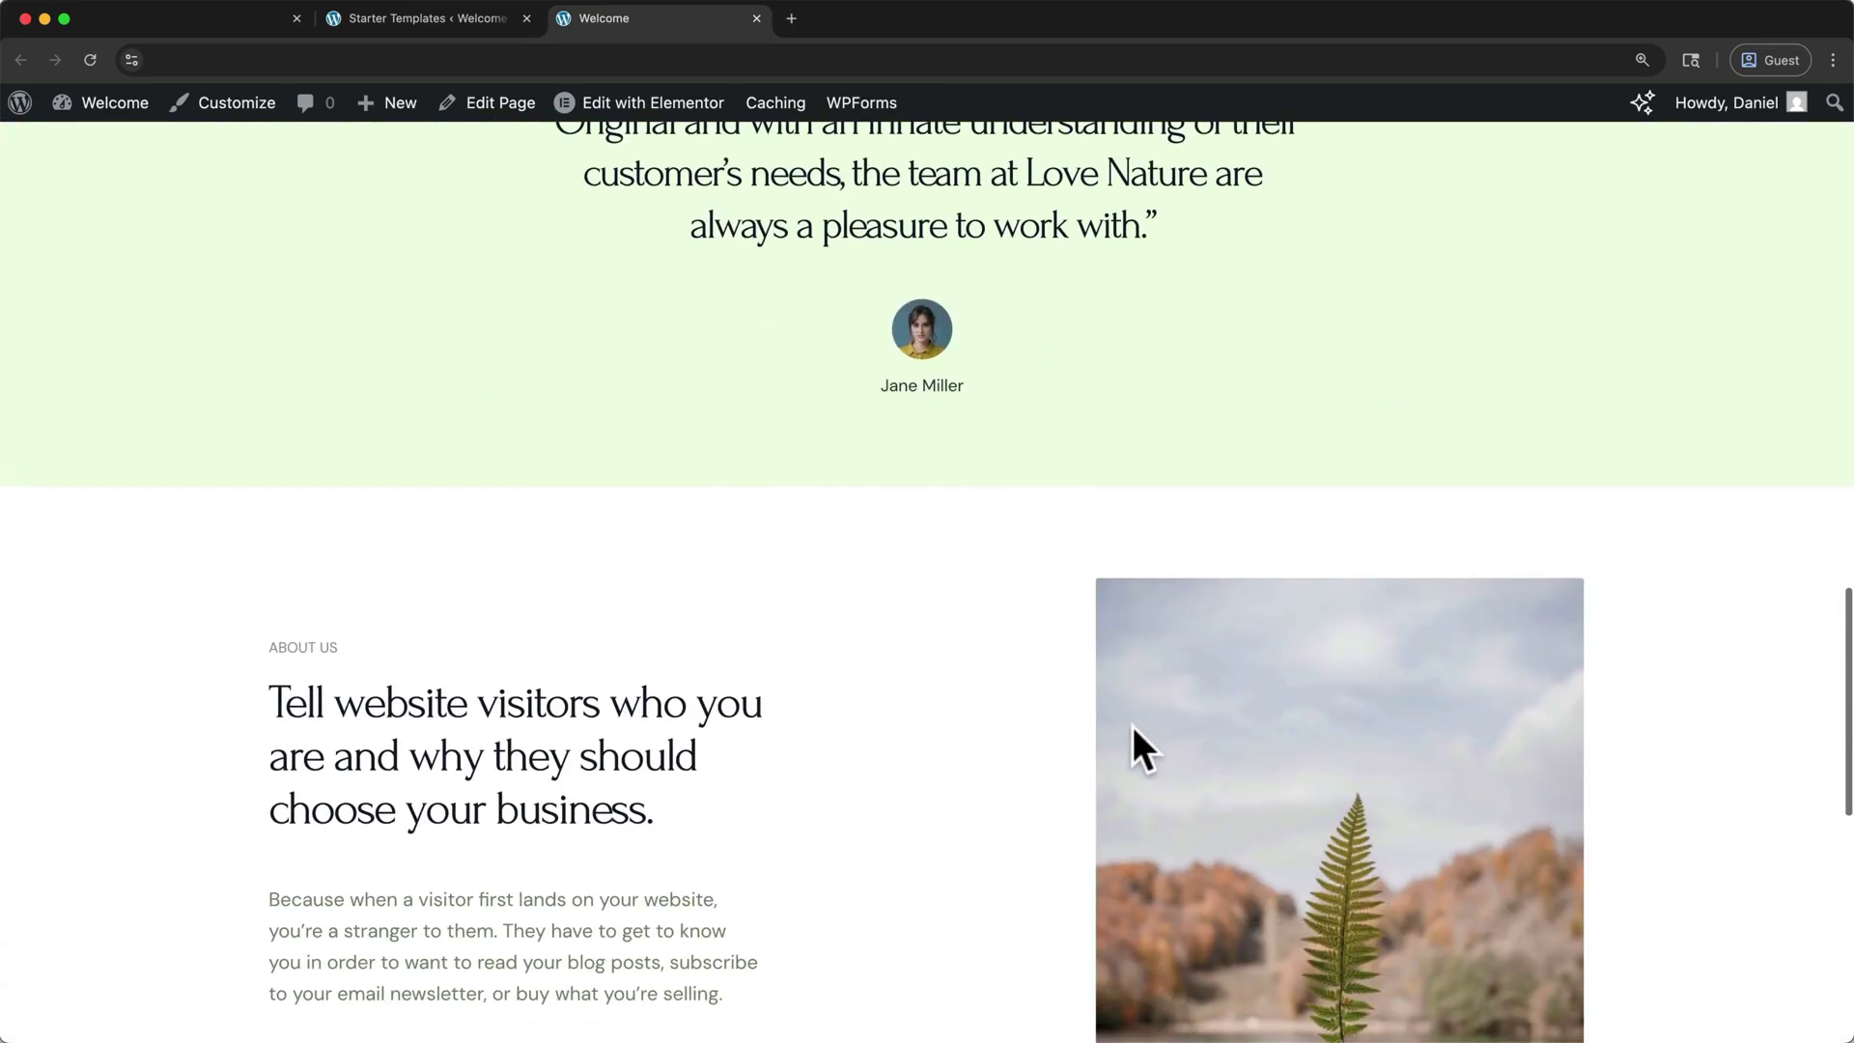
scroll(1133, 727, up, 15)
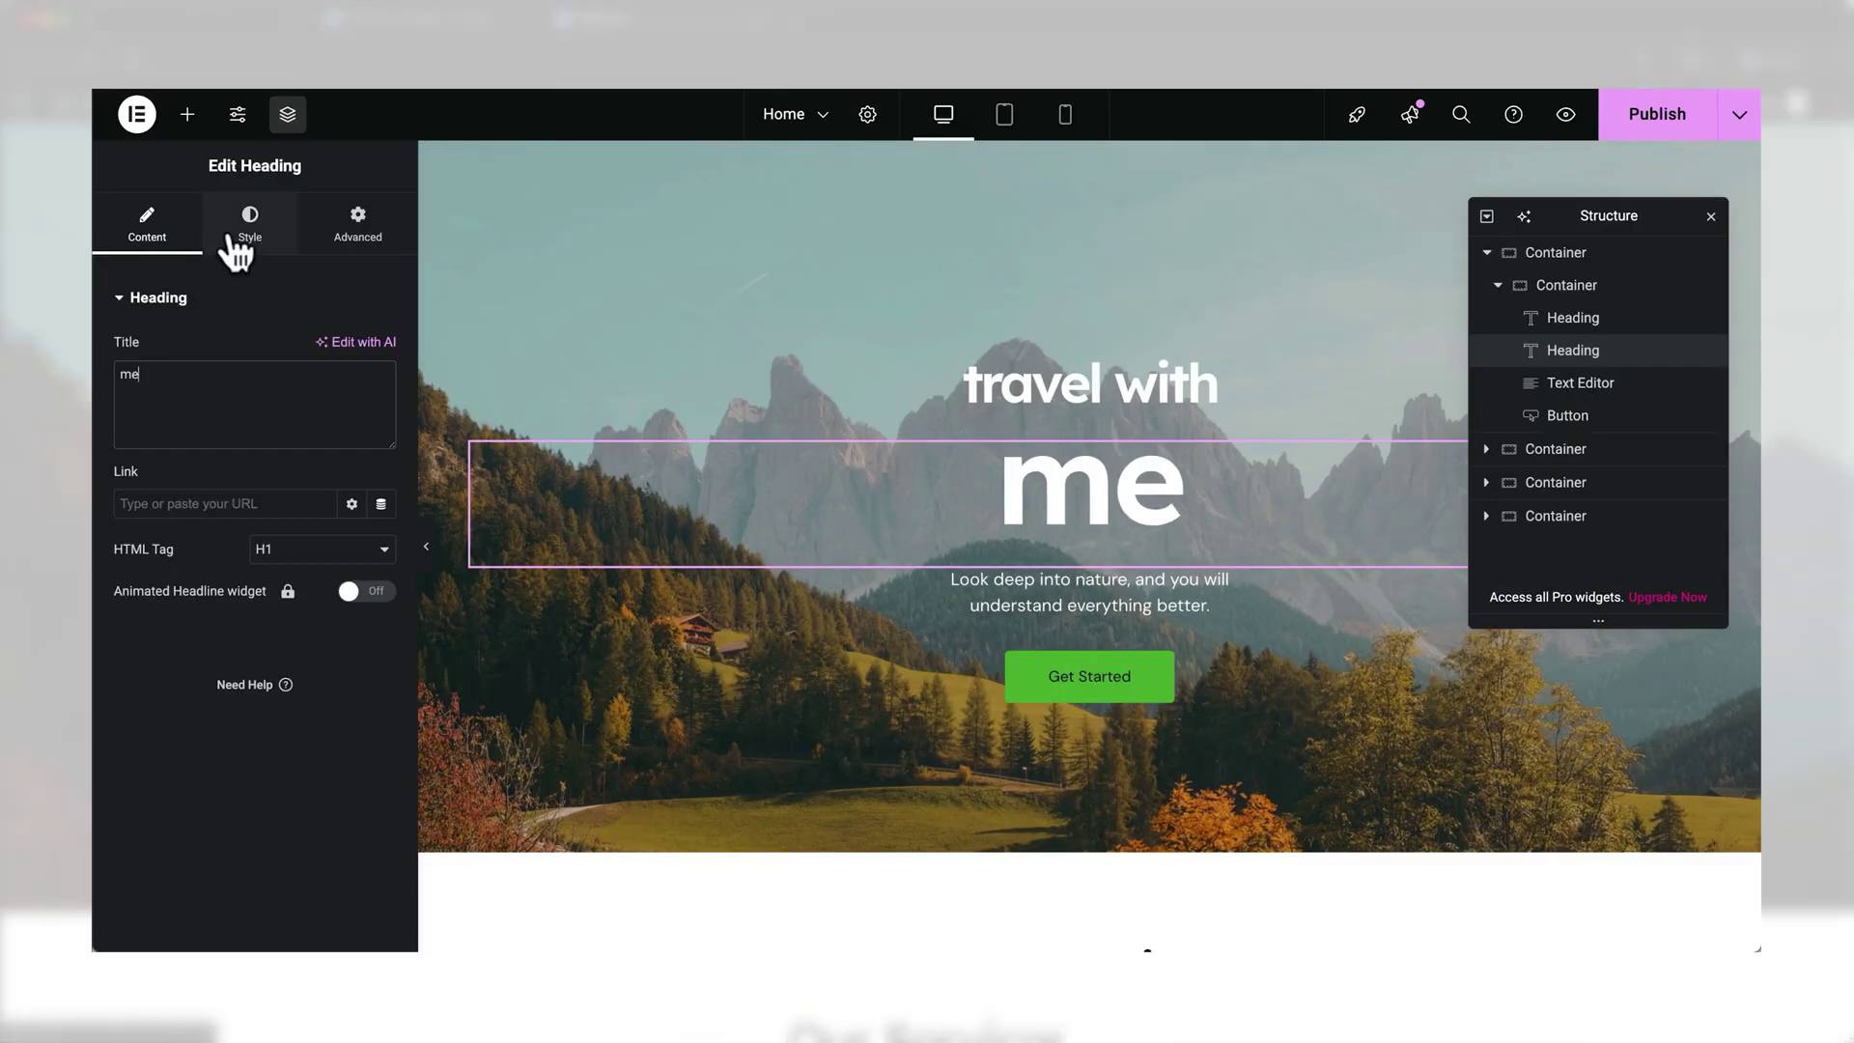
- Enlarge the 'me' heading to 122 px in its typography settings
click(246, 227)
click(381, 411)
click(667, 548)
click(359, 513)
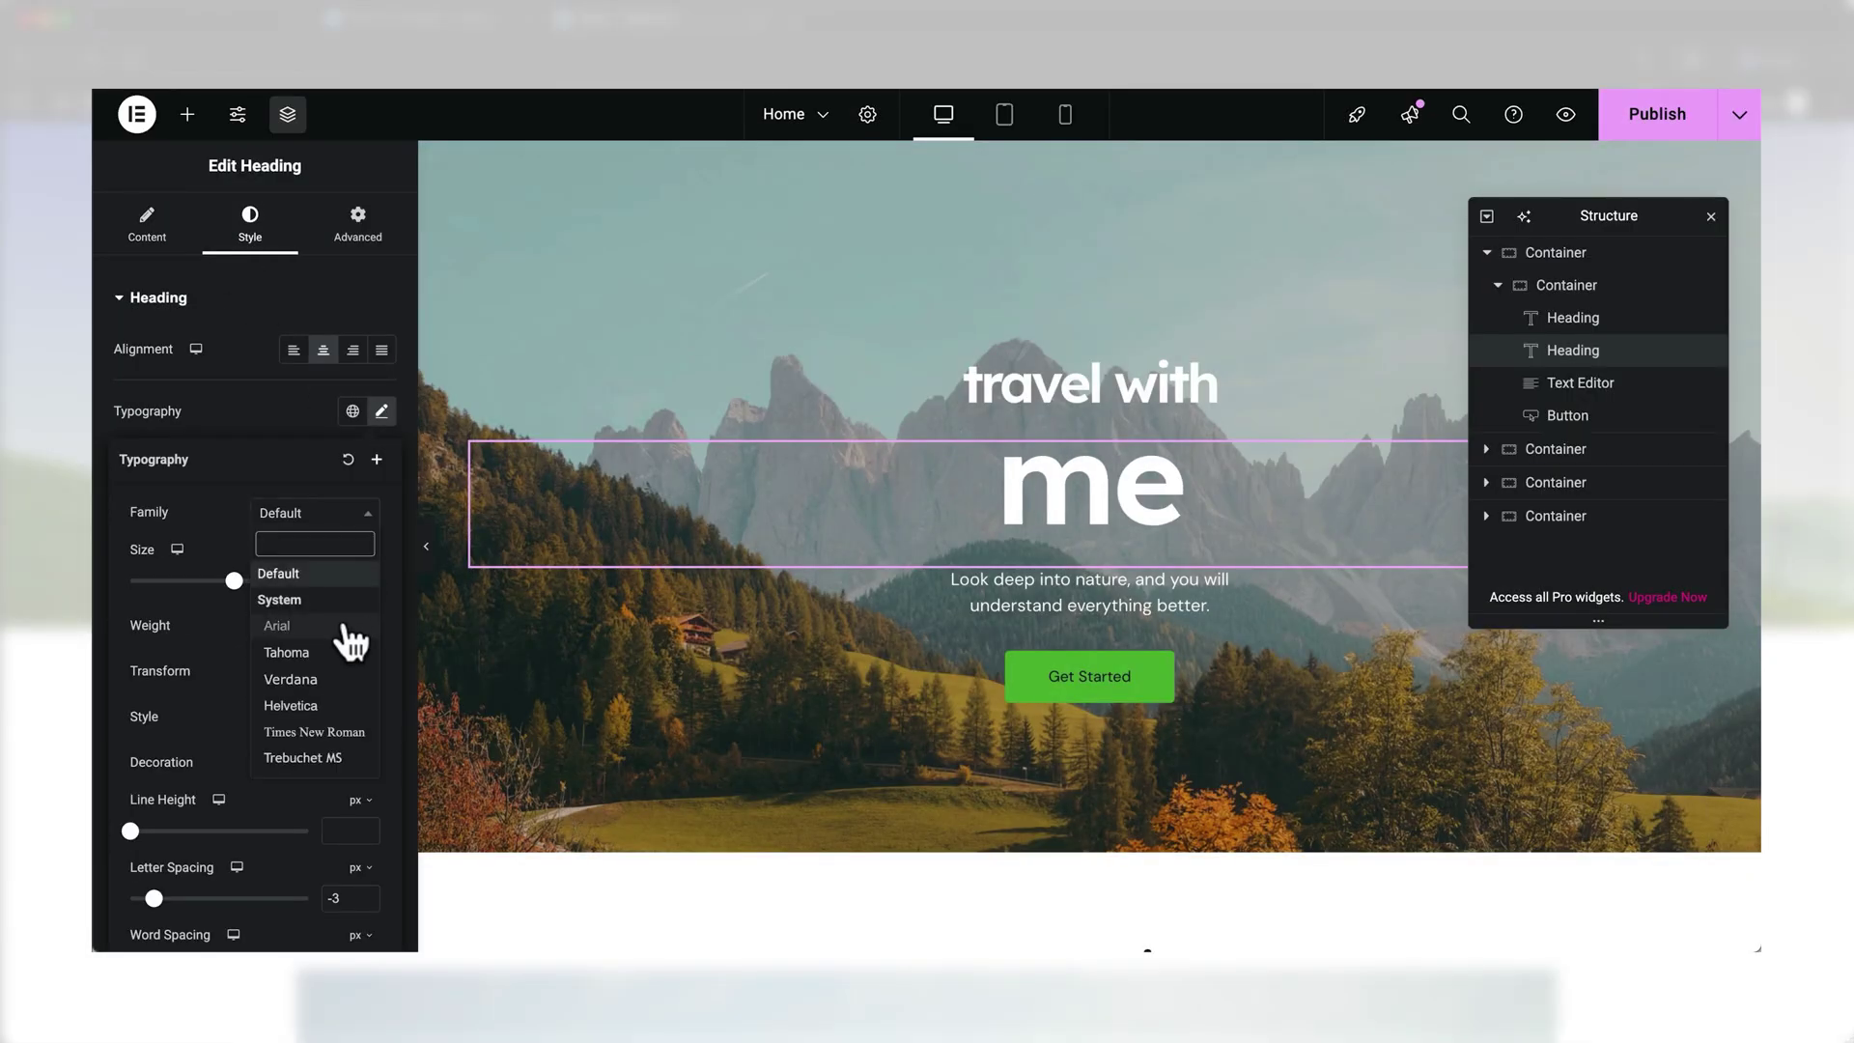
drag(234, 581, 239, 581)
- Relabel the Get Started button 'View Destinations' and review its global text colours
click(965, 676)
triple_click(352, 396)
text(View)
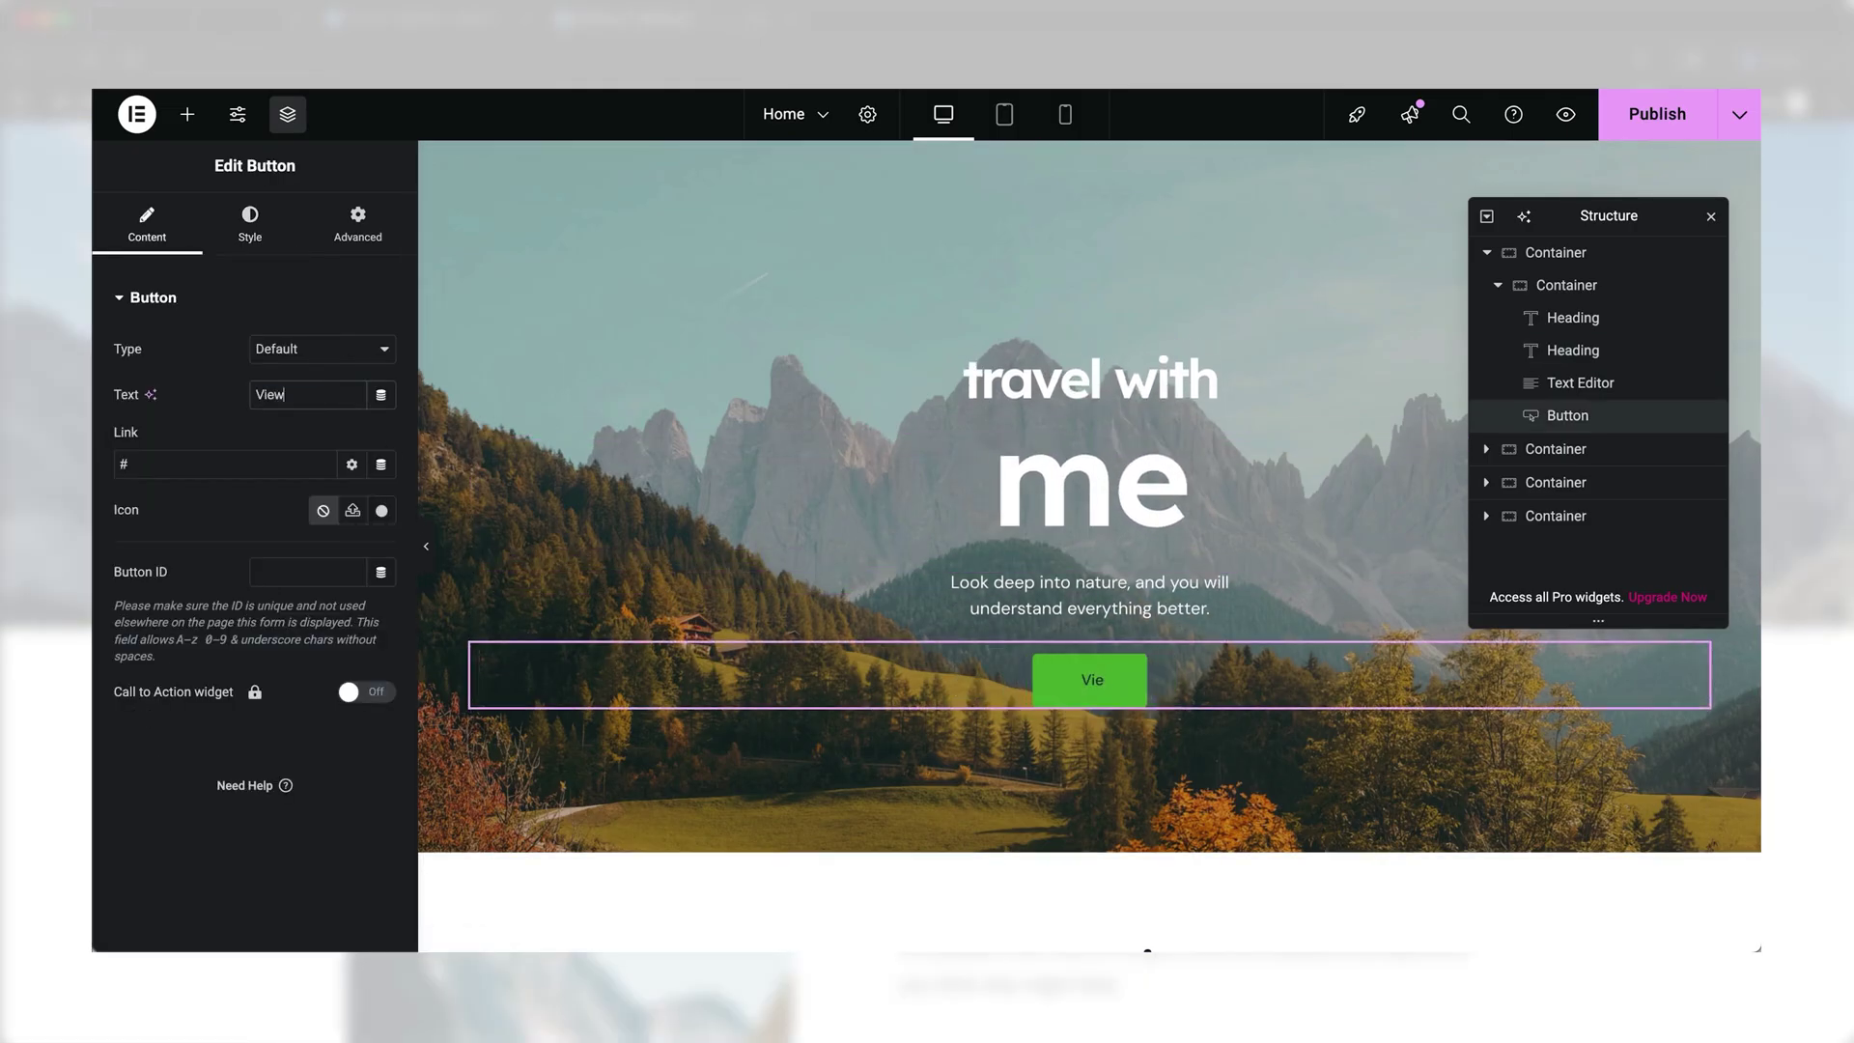
text( Destinations)
click(248, 227)
click(353, 531)
click(295, 498)
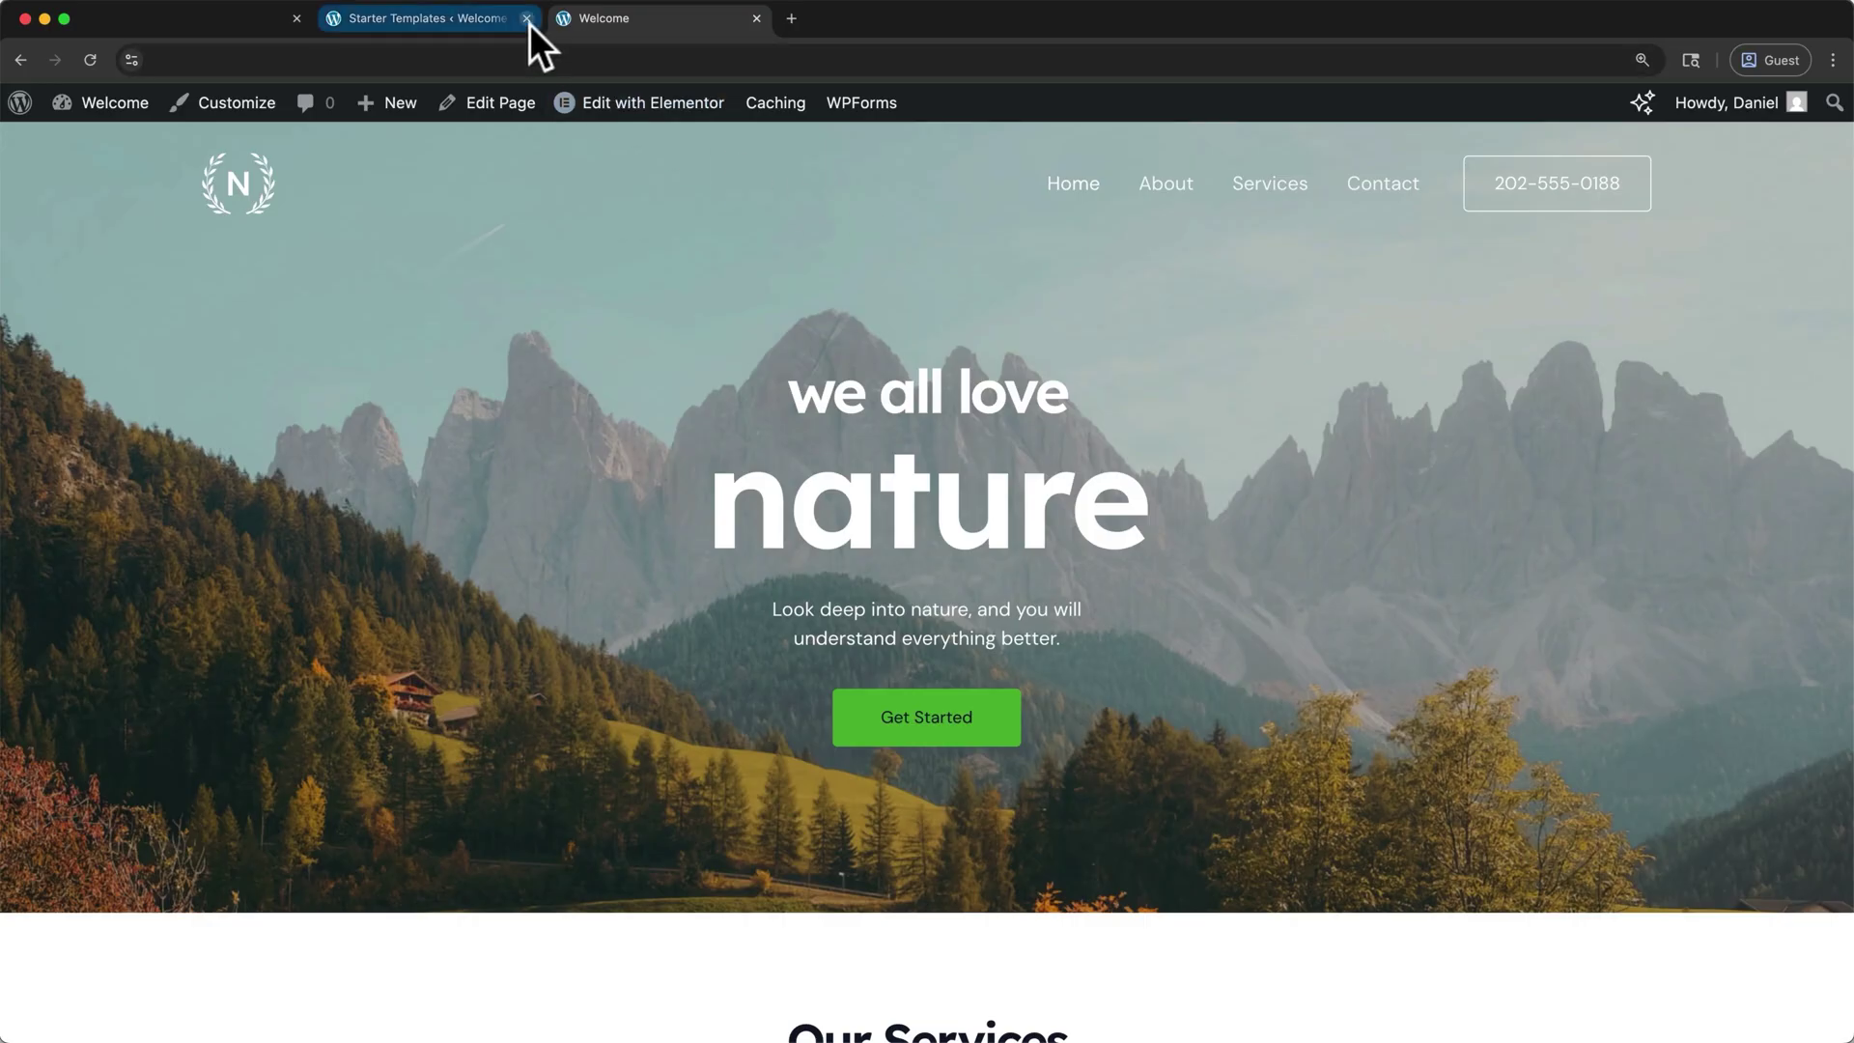
- Close the Starter Templates tab, open the homepage in Elementor, and dismiss the AI announcement
click(526, 20)
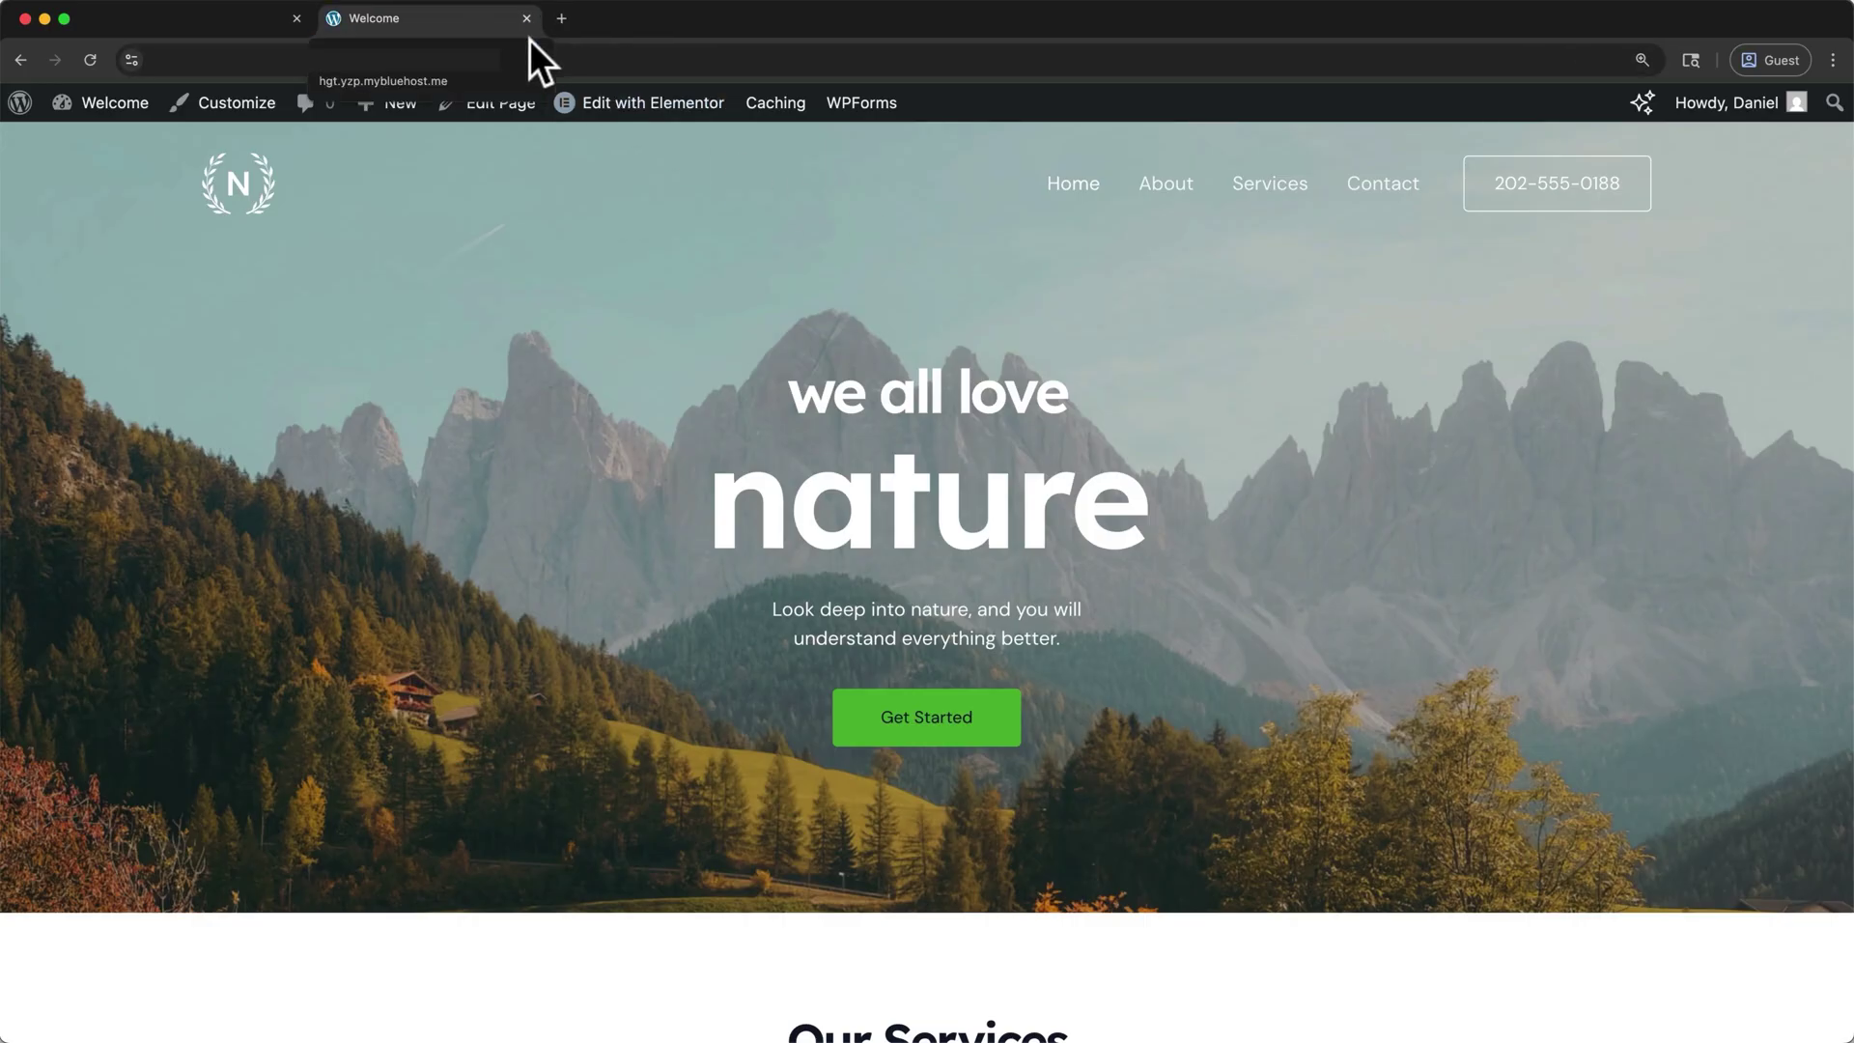
mouse_move(566, 117)
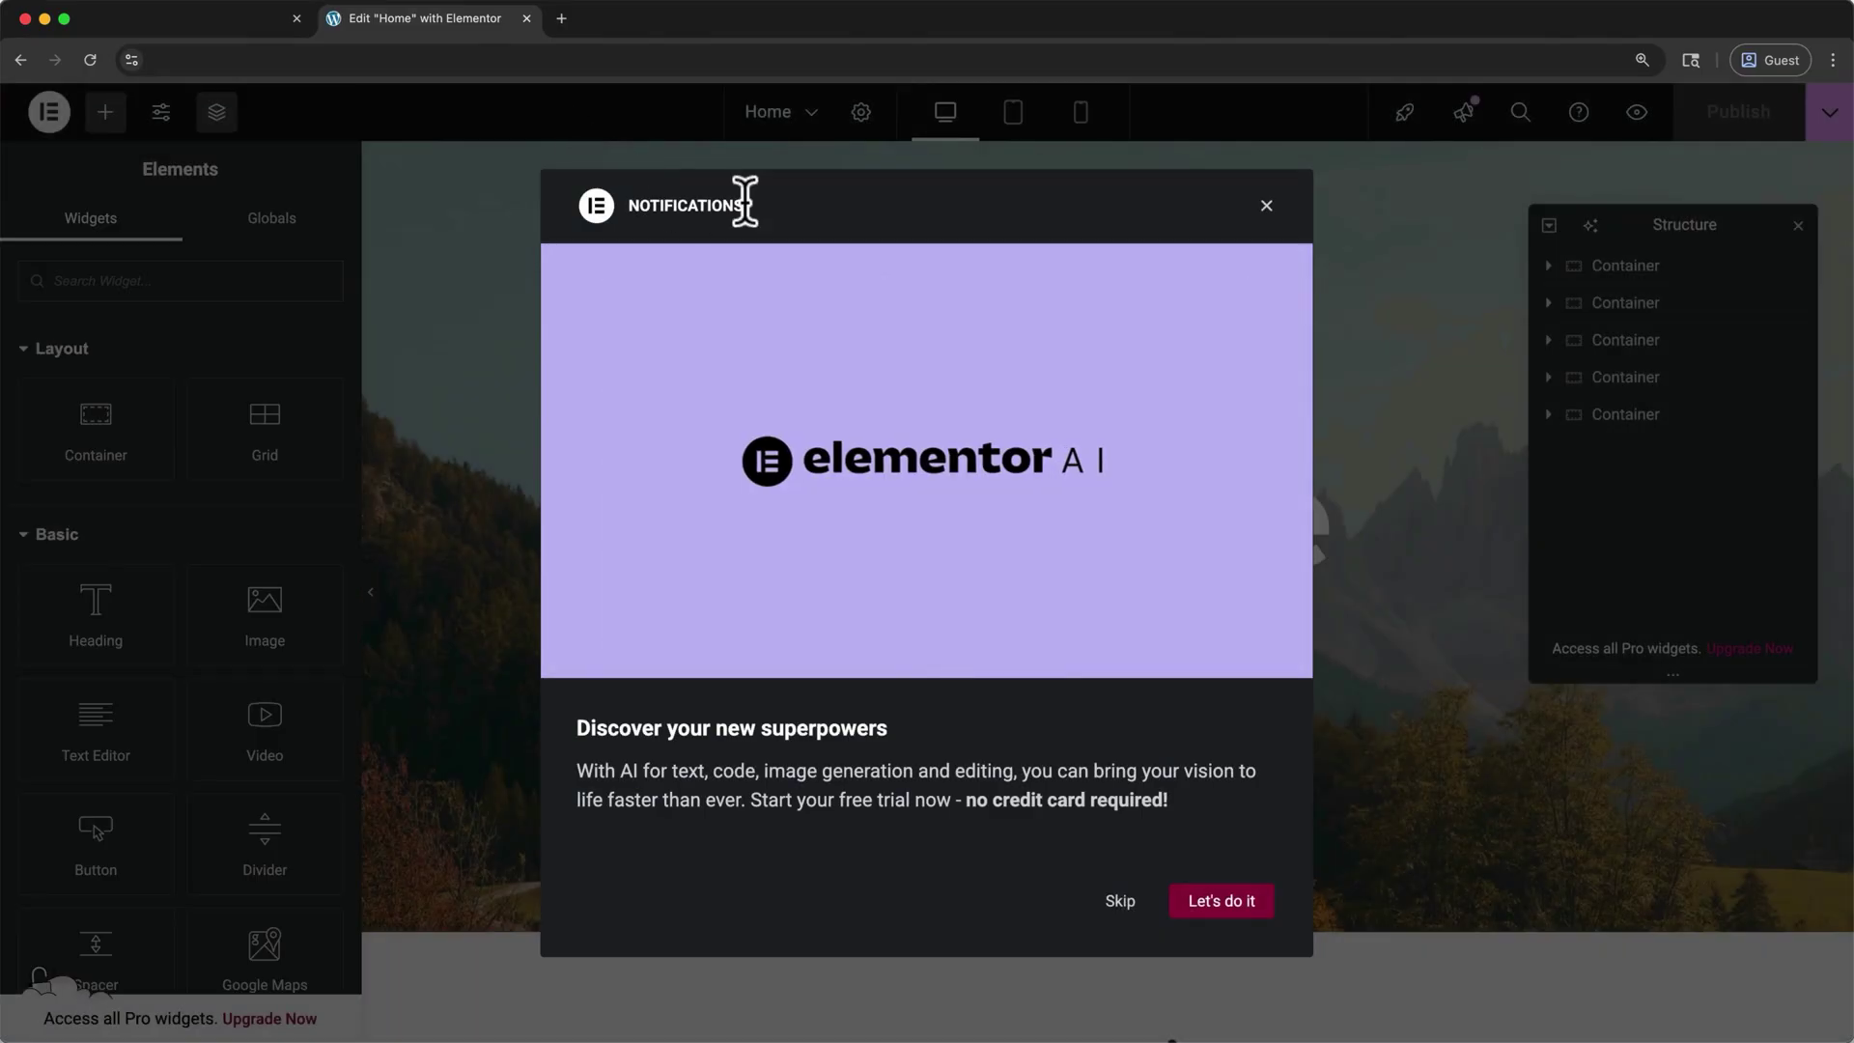
click(1265, 205)
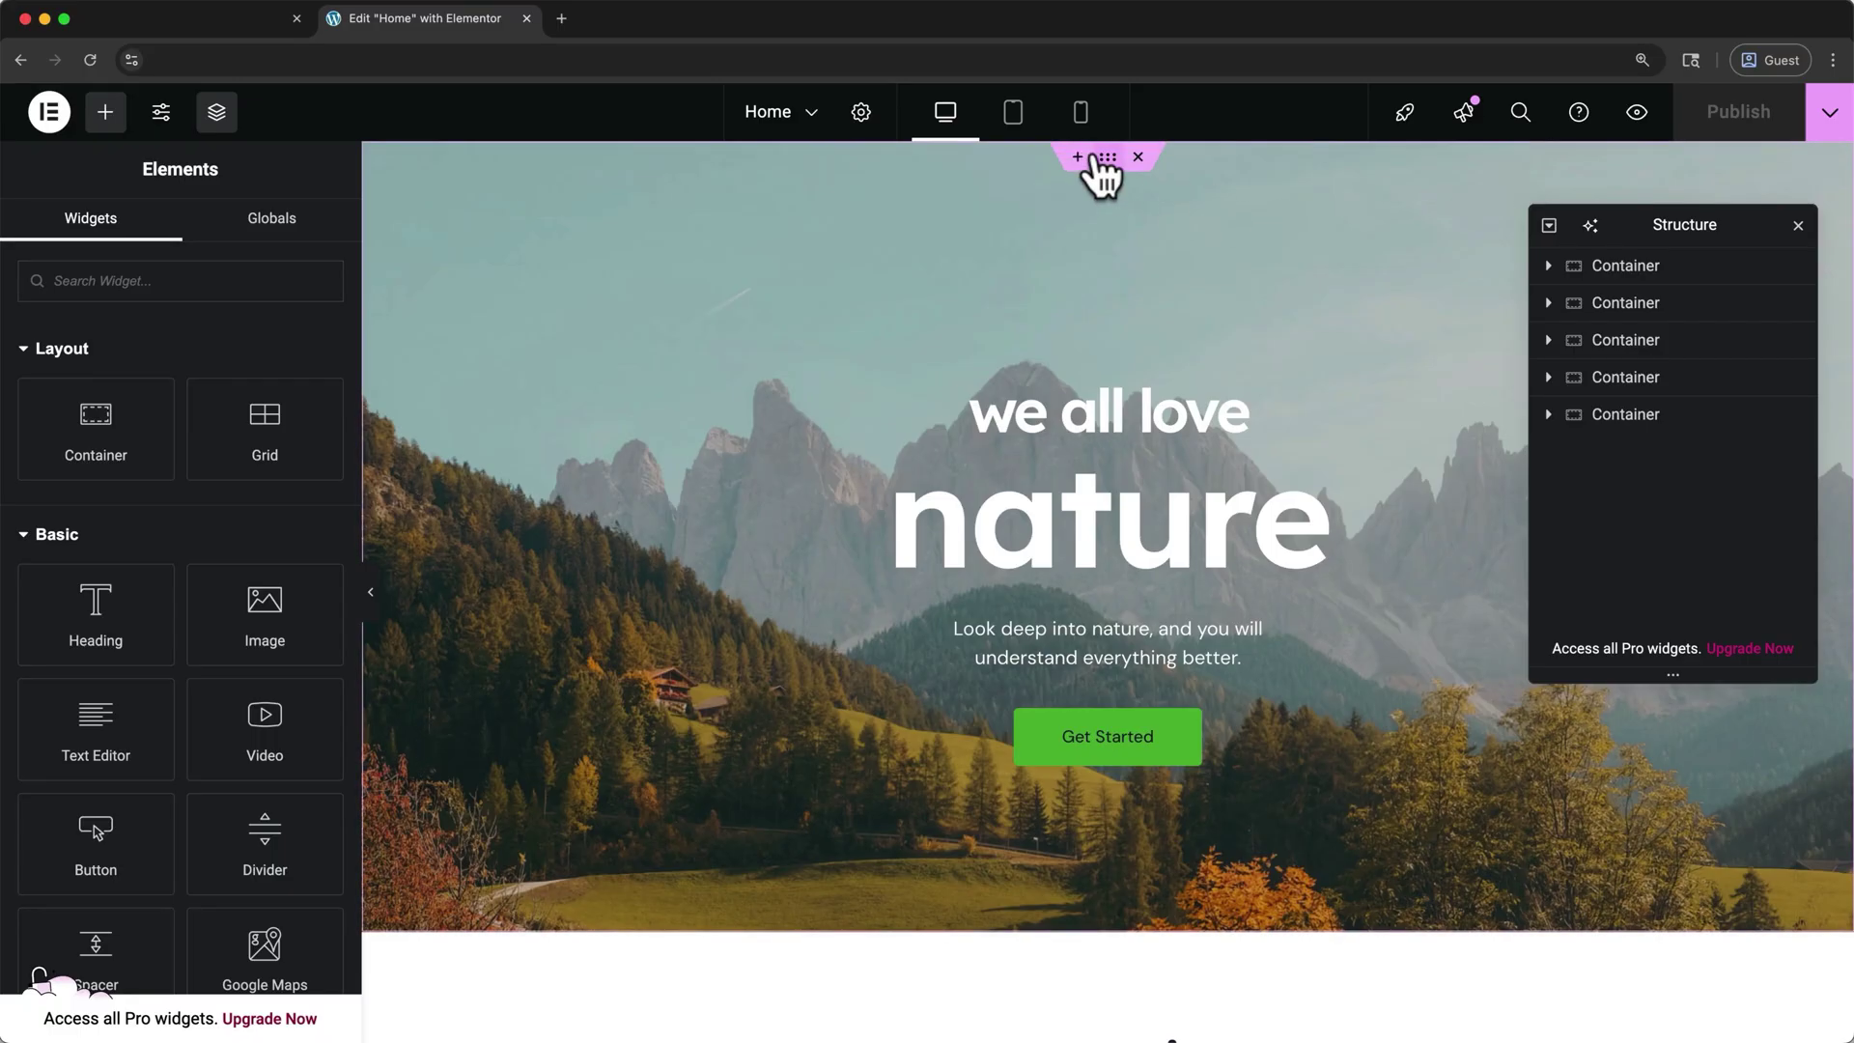
scroll(1159, 386, down, 5)
mouse_move(1097, 544)
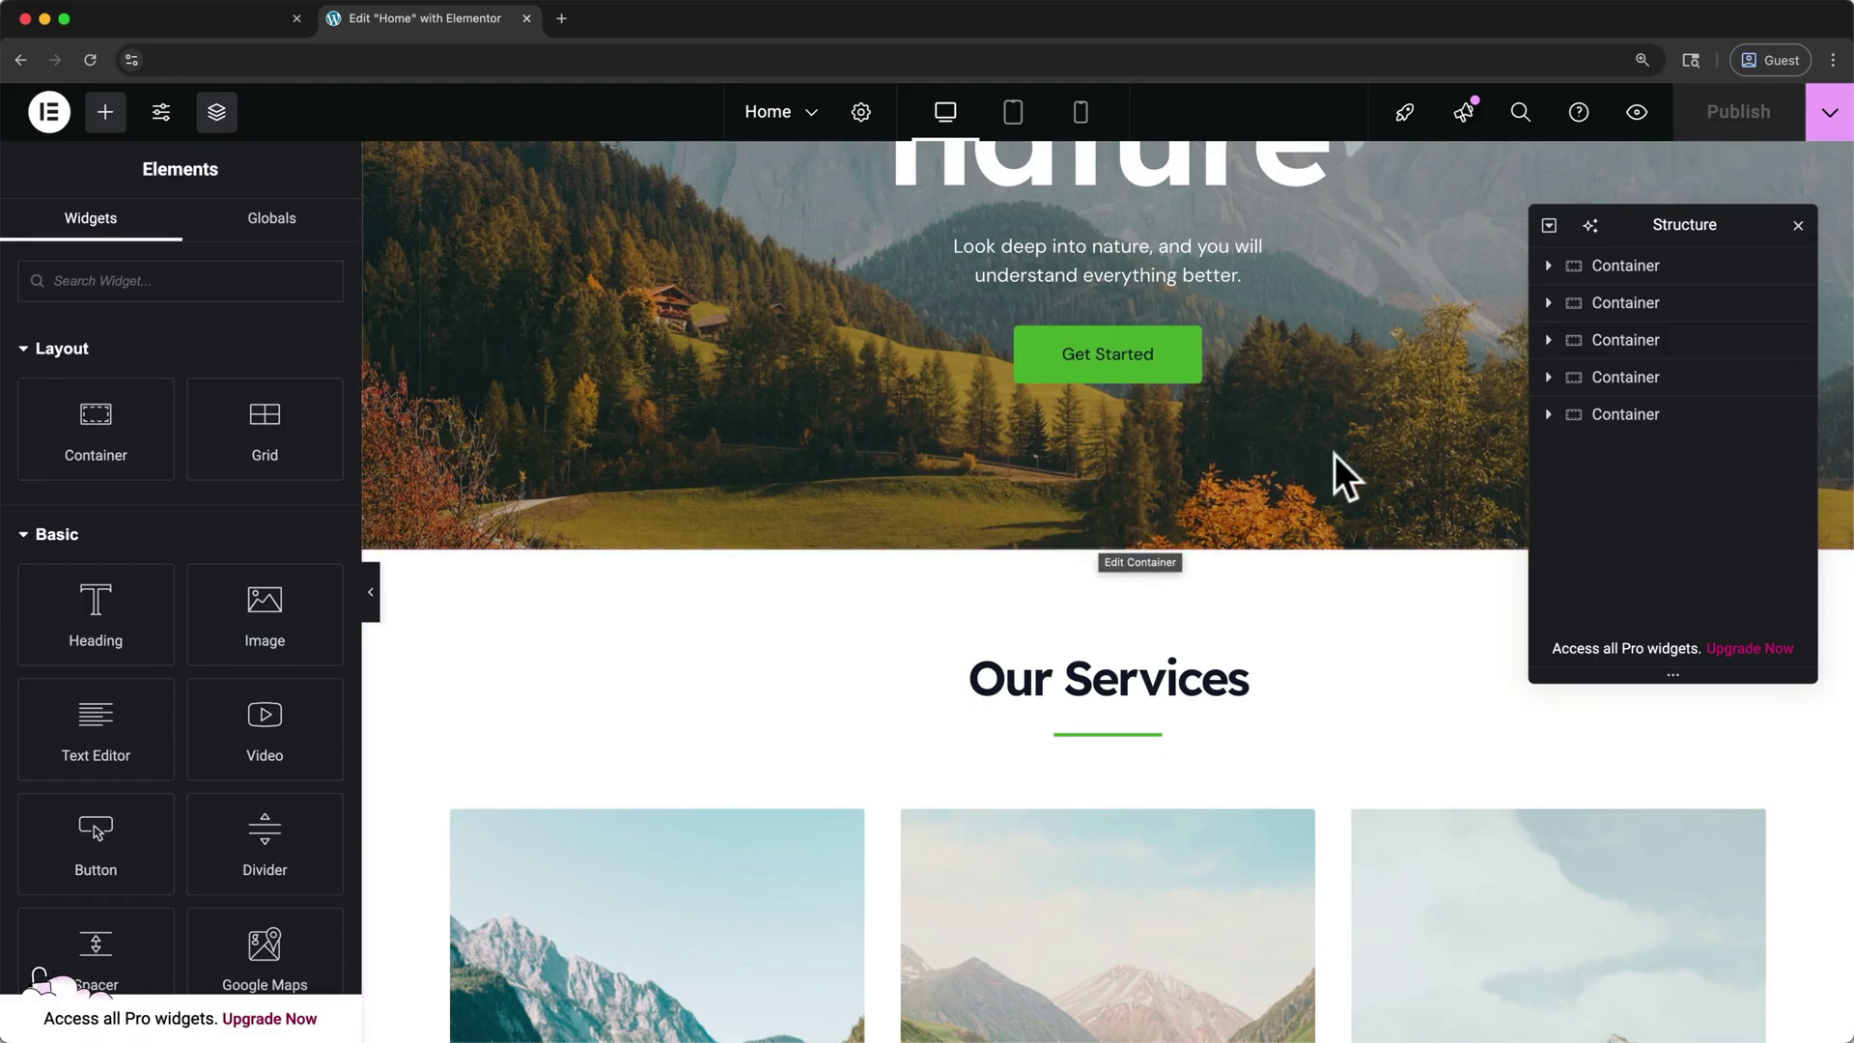
click(1632, 272)
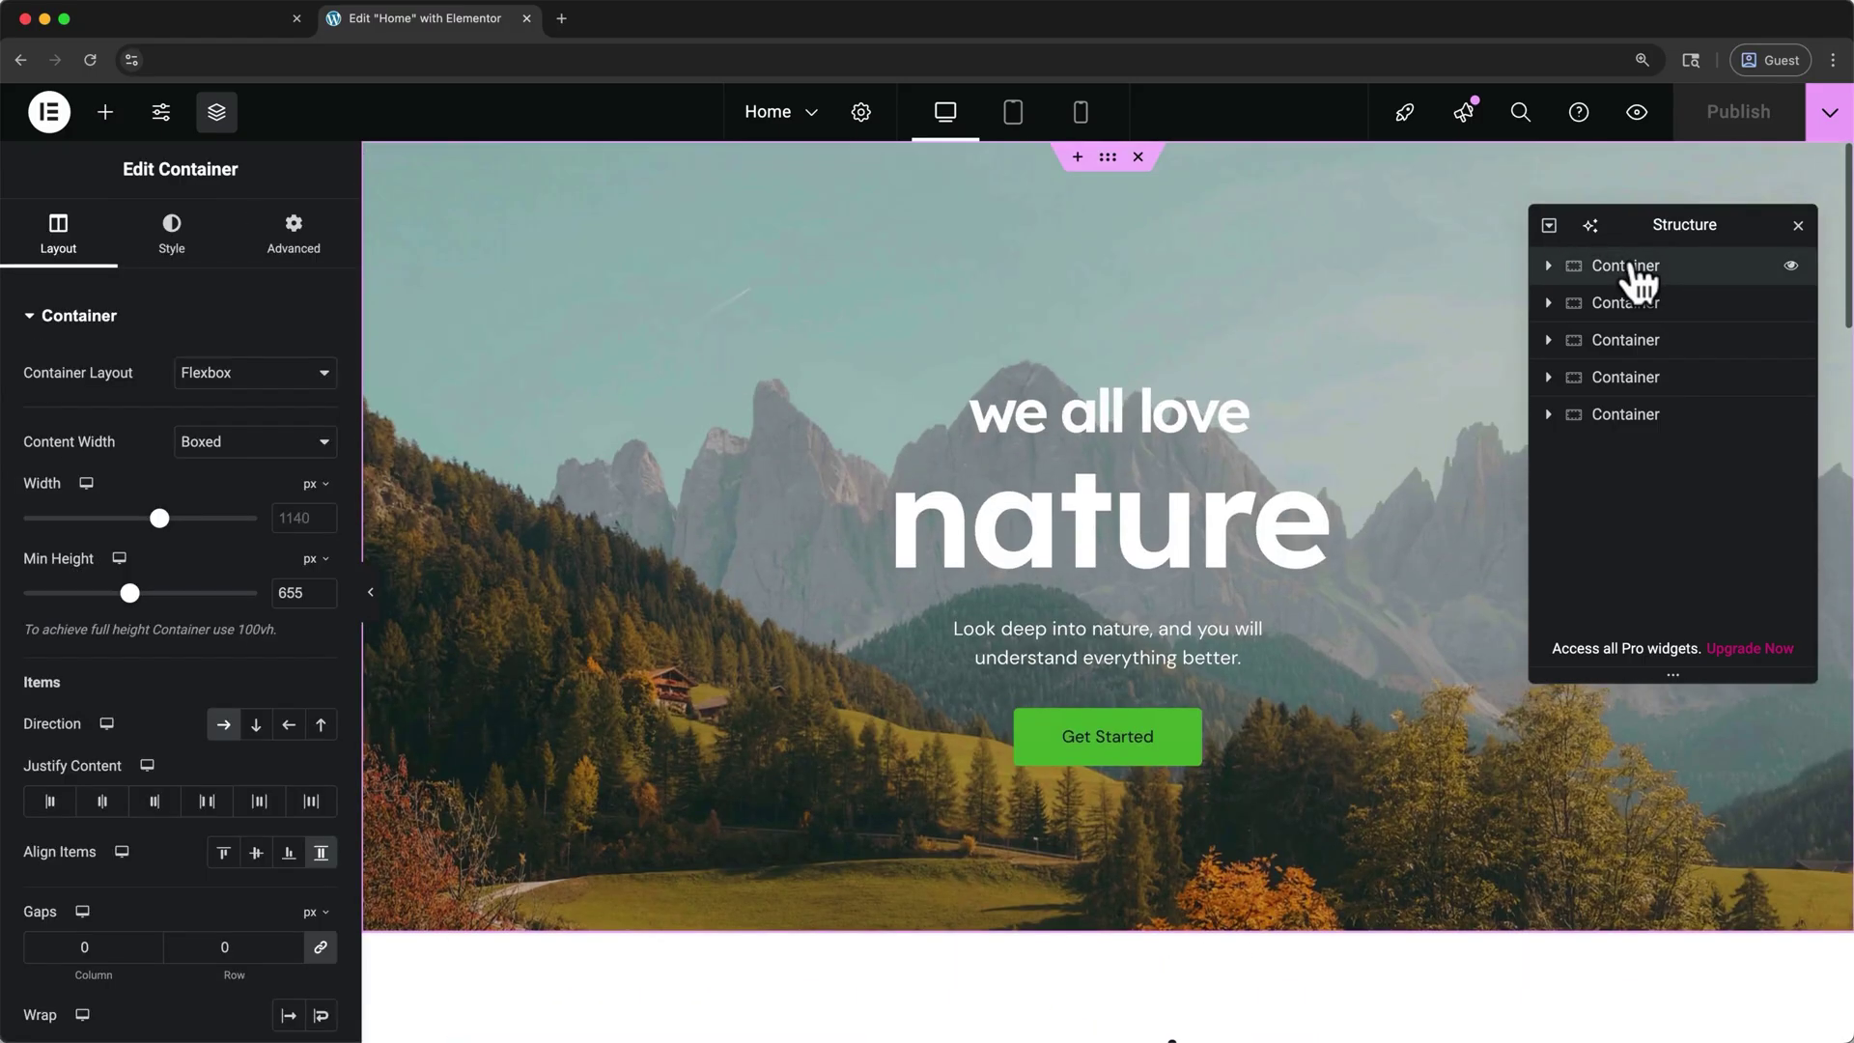
click(1635, 303)
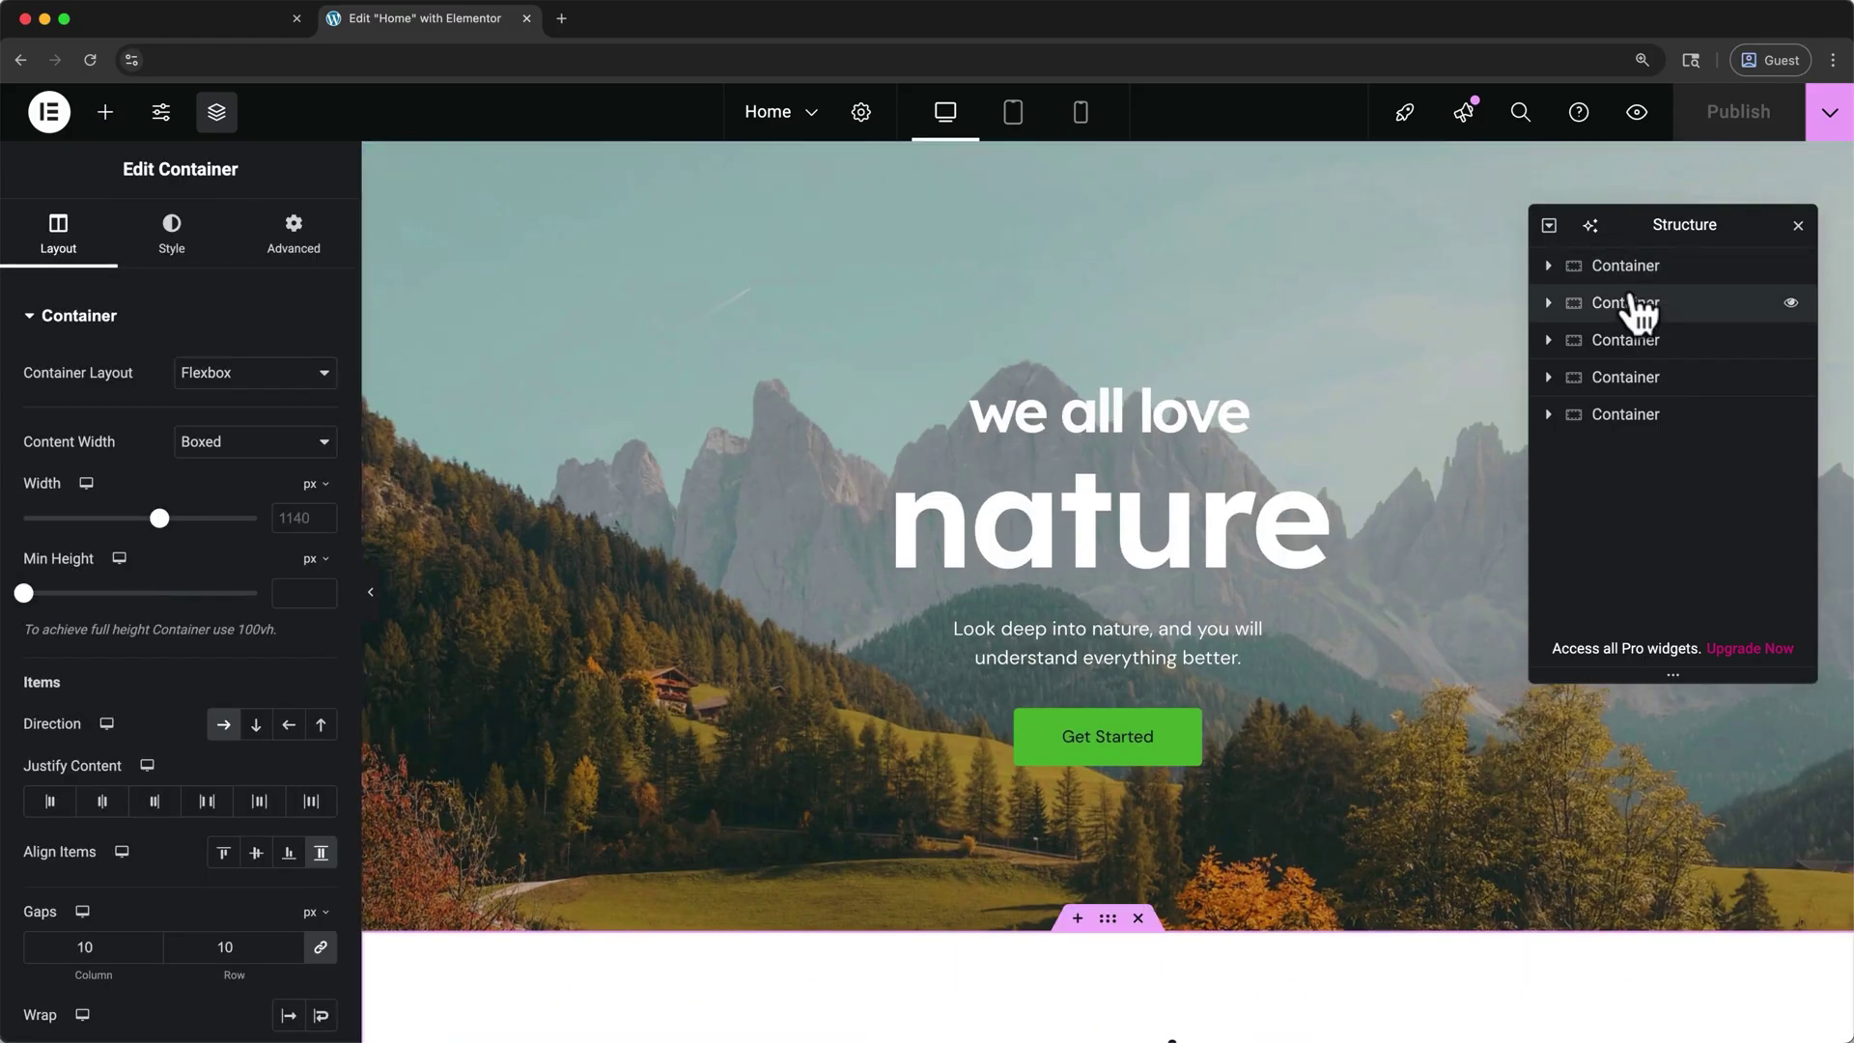
click(1790, 302)
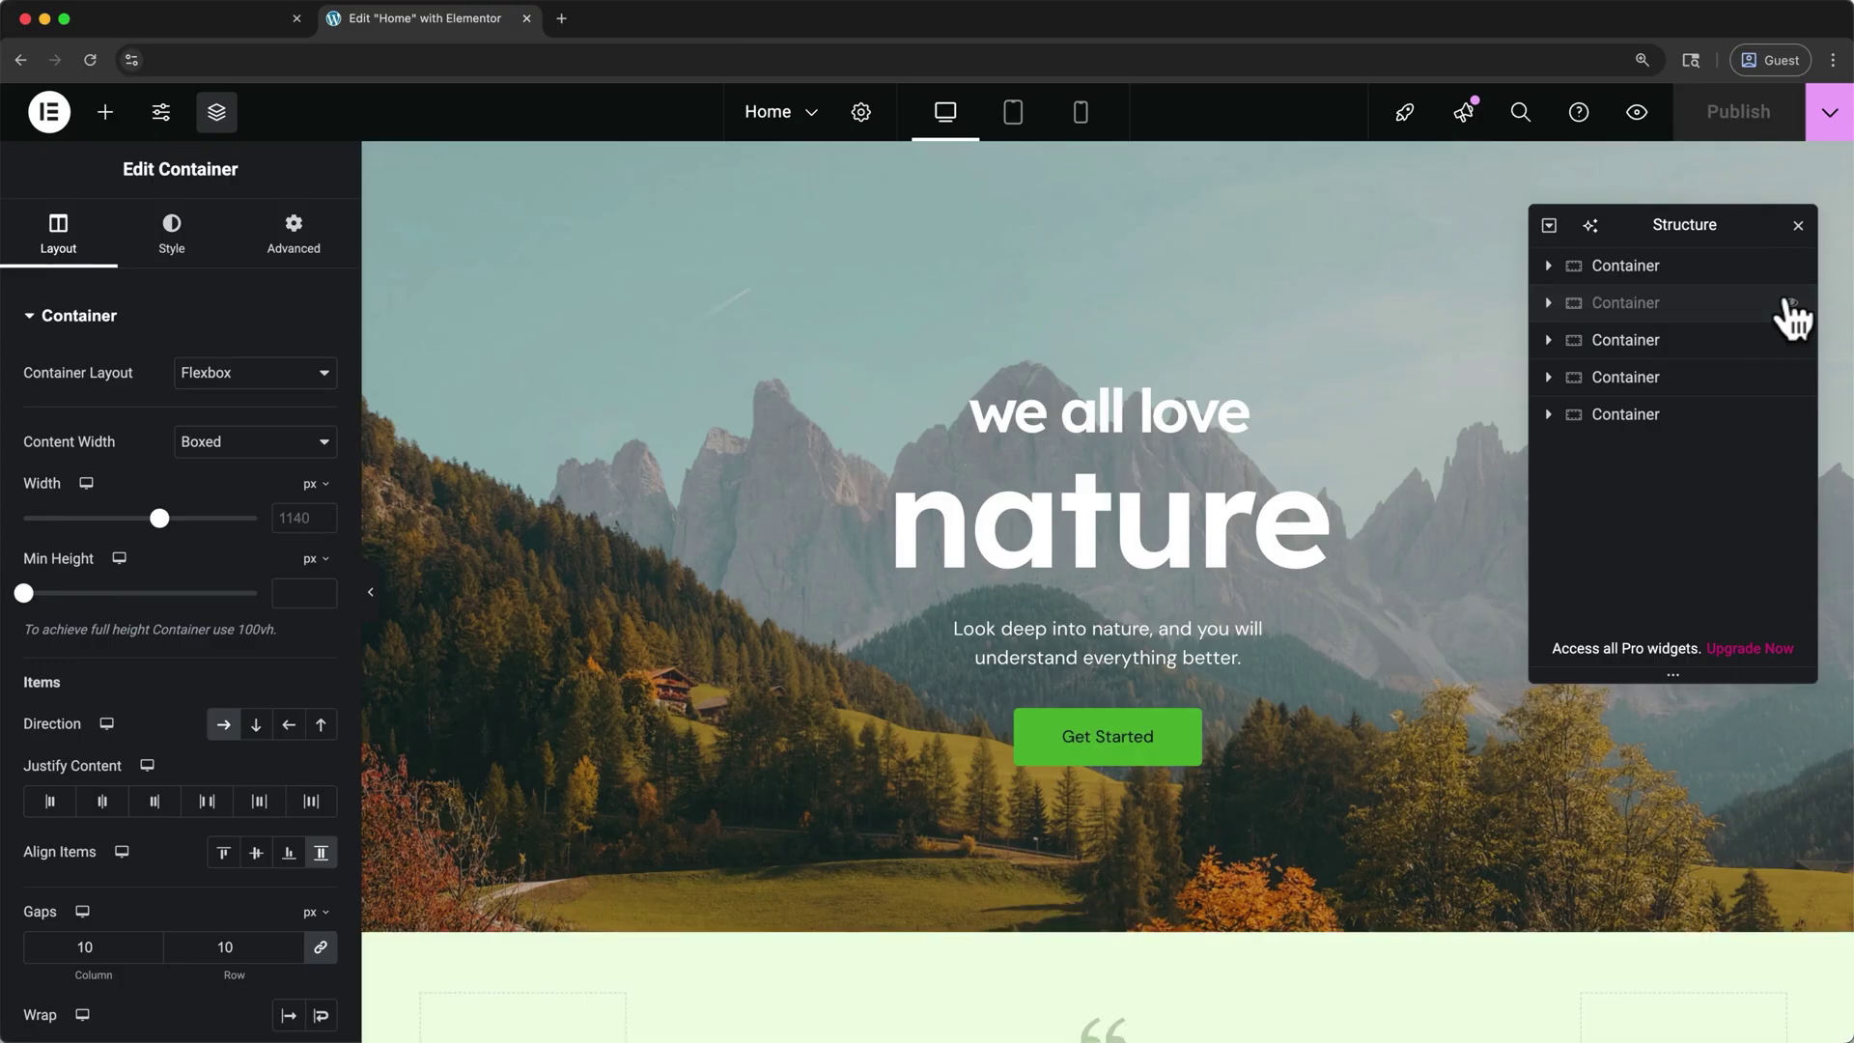
click(1791, 302)
click(1792, 266)
click(1791, 266)
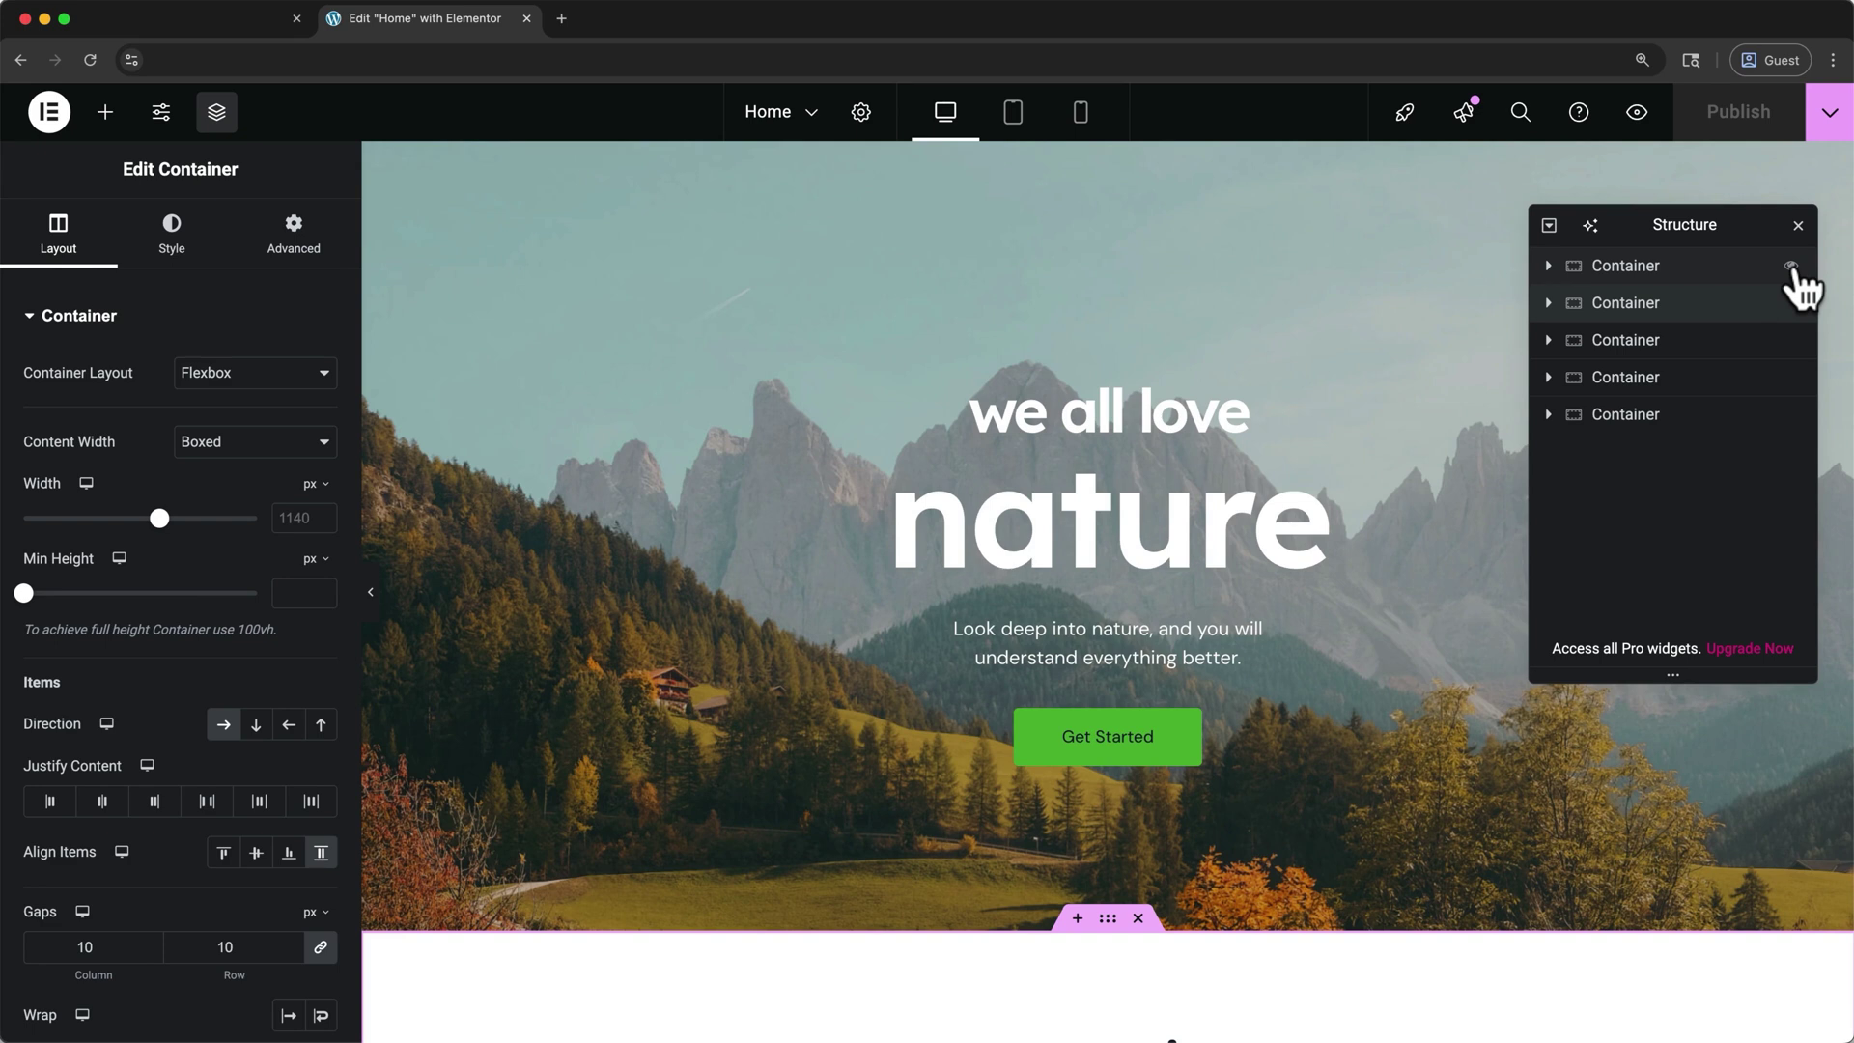
key(super+i)
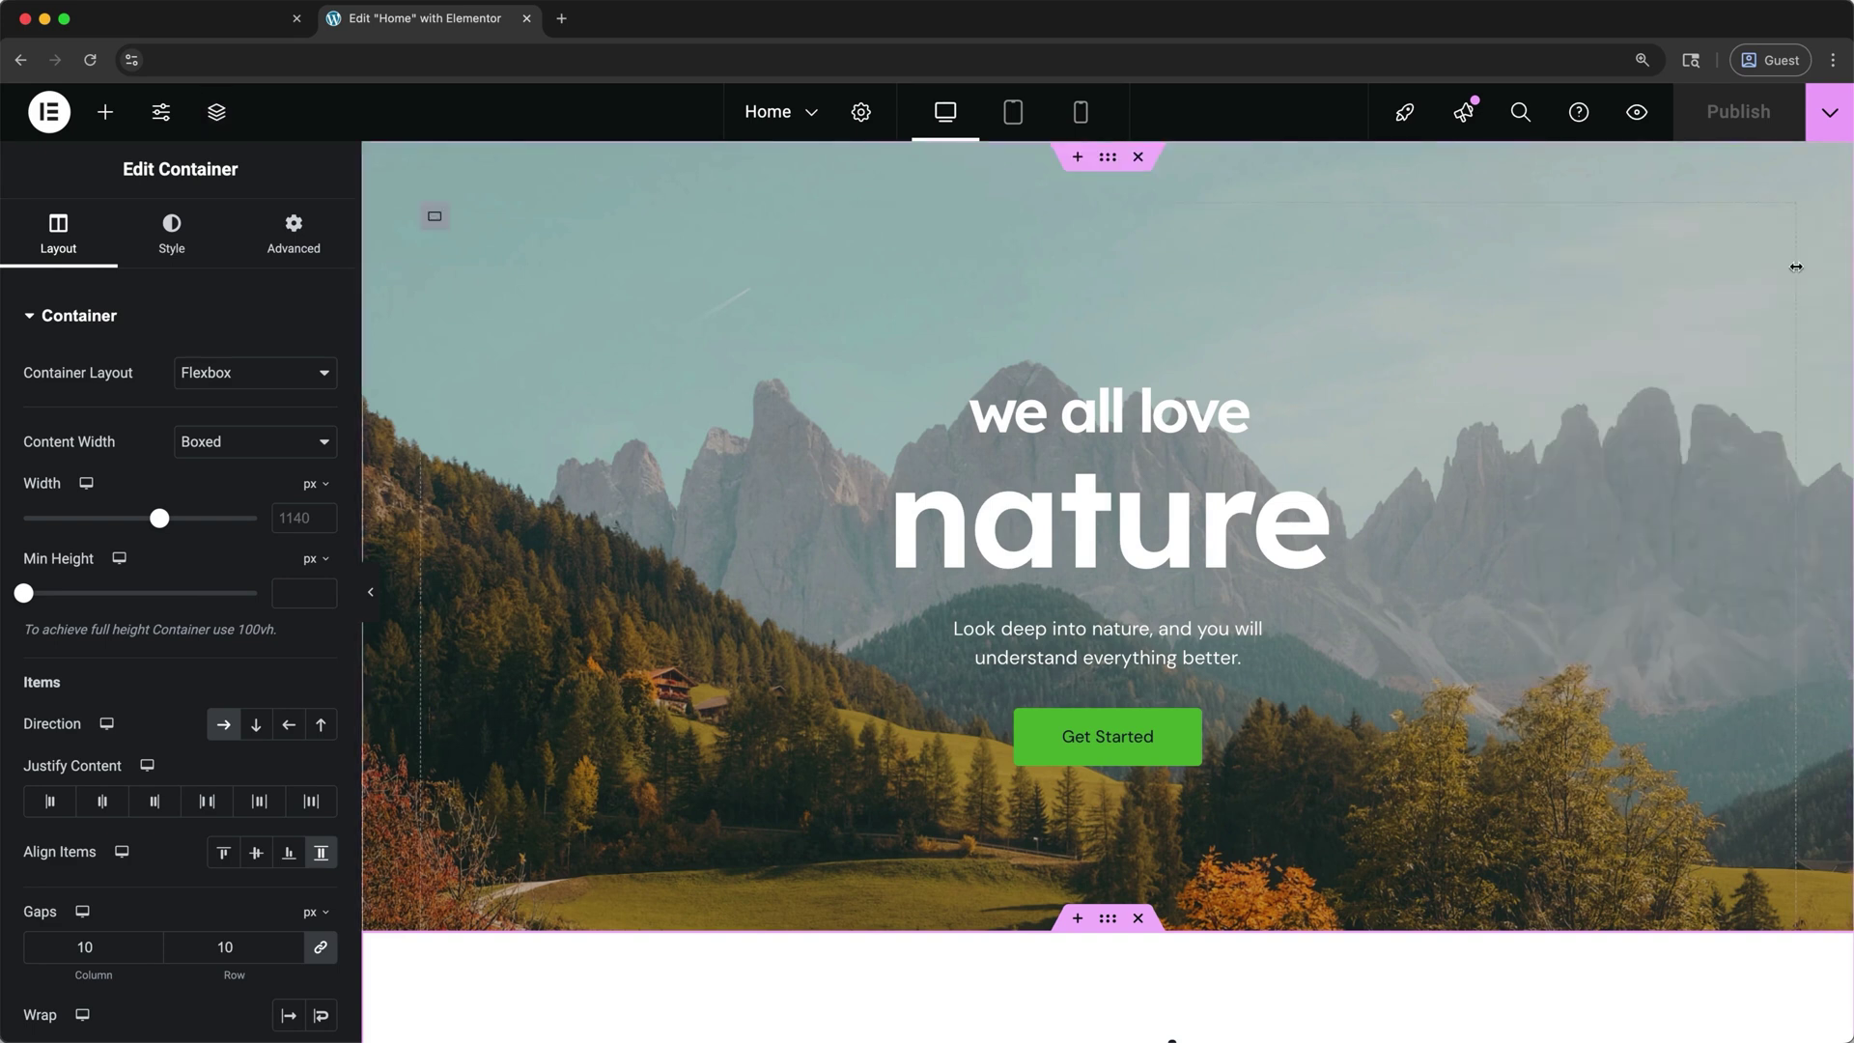
scroll(1795, 267, down, 10)
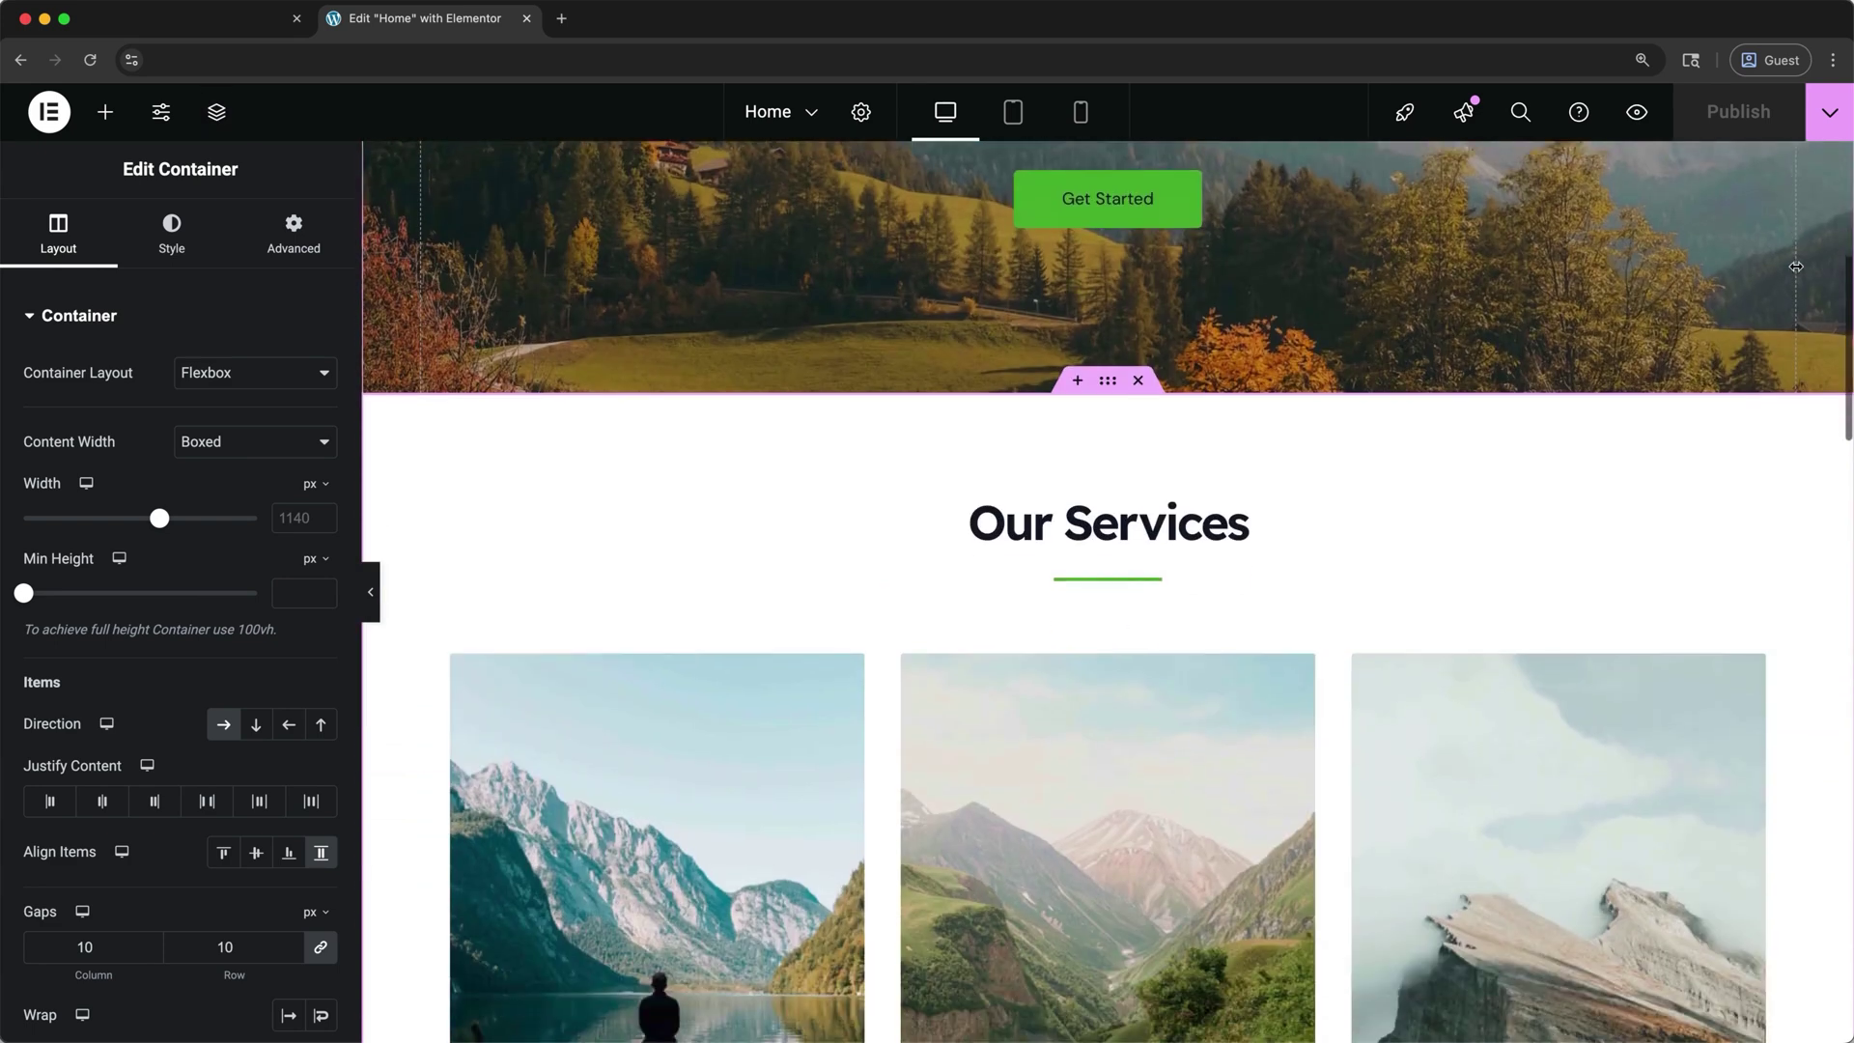
scroll(1796, 267, down, 5)
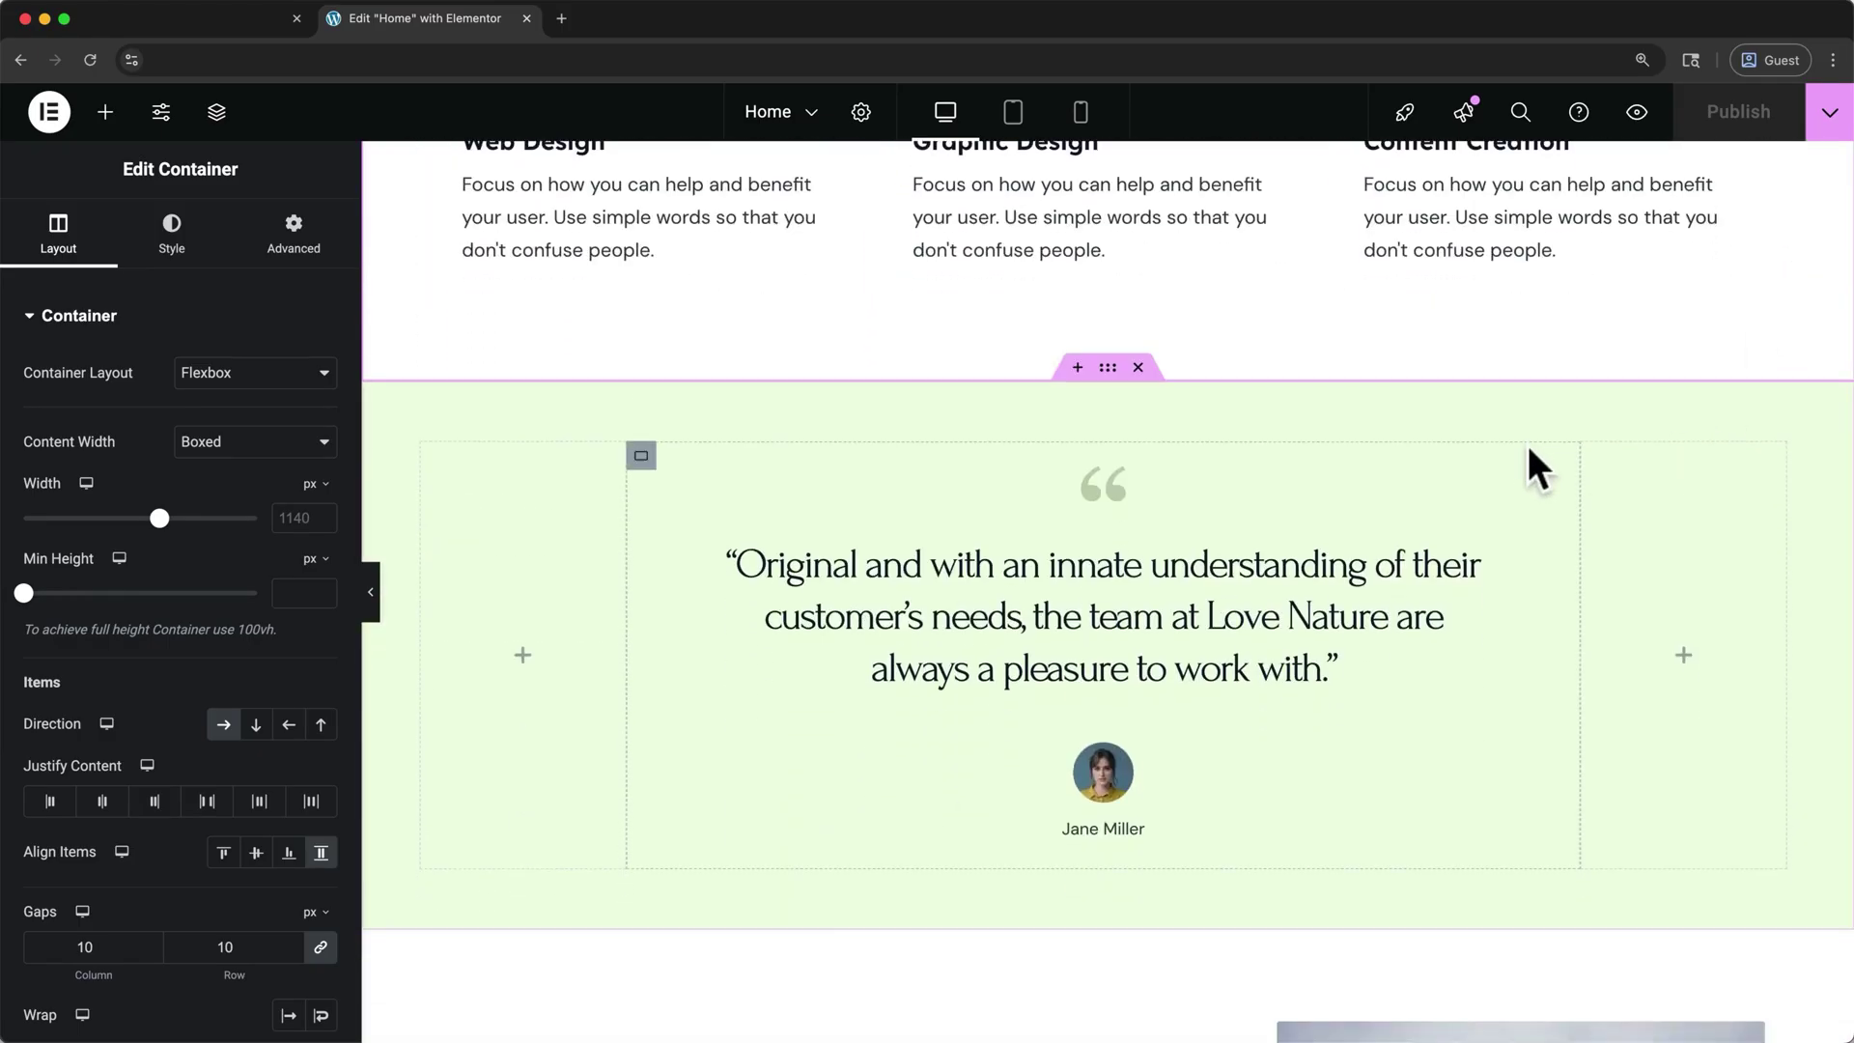
click(1076, 367)
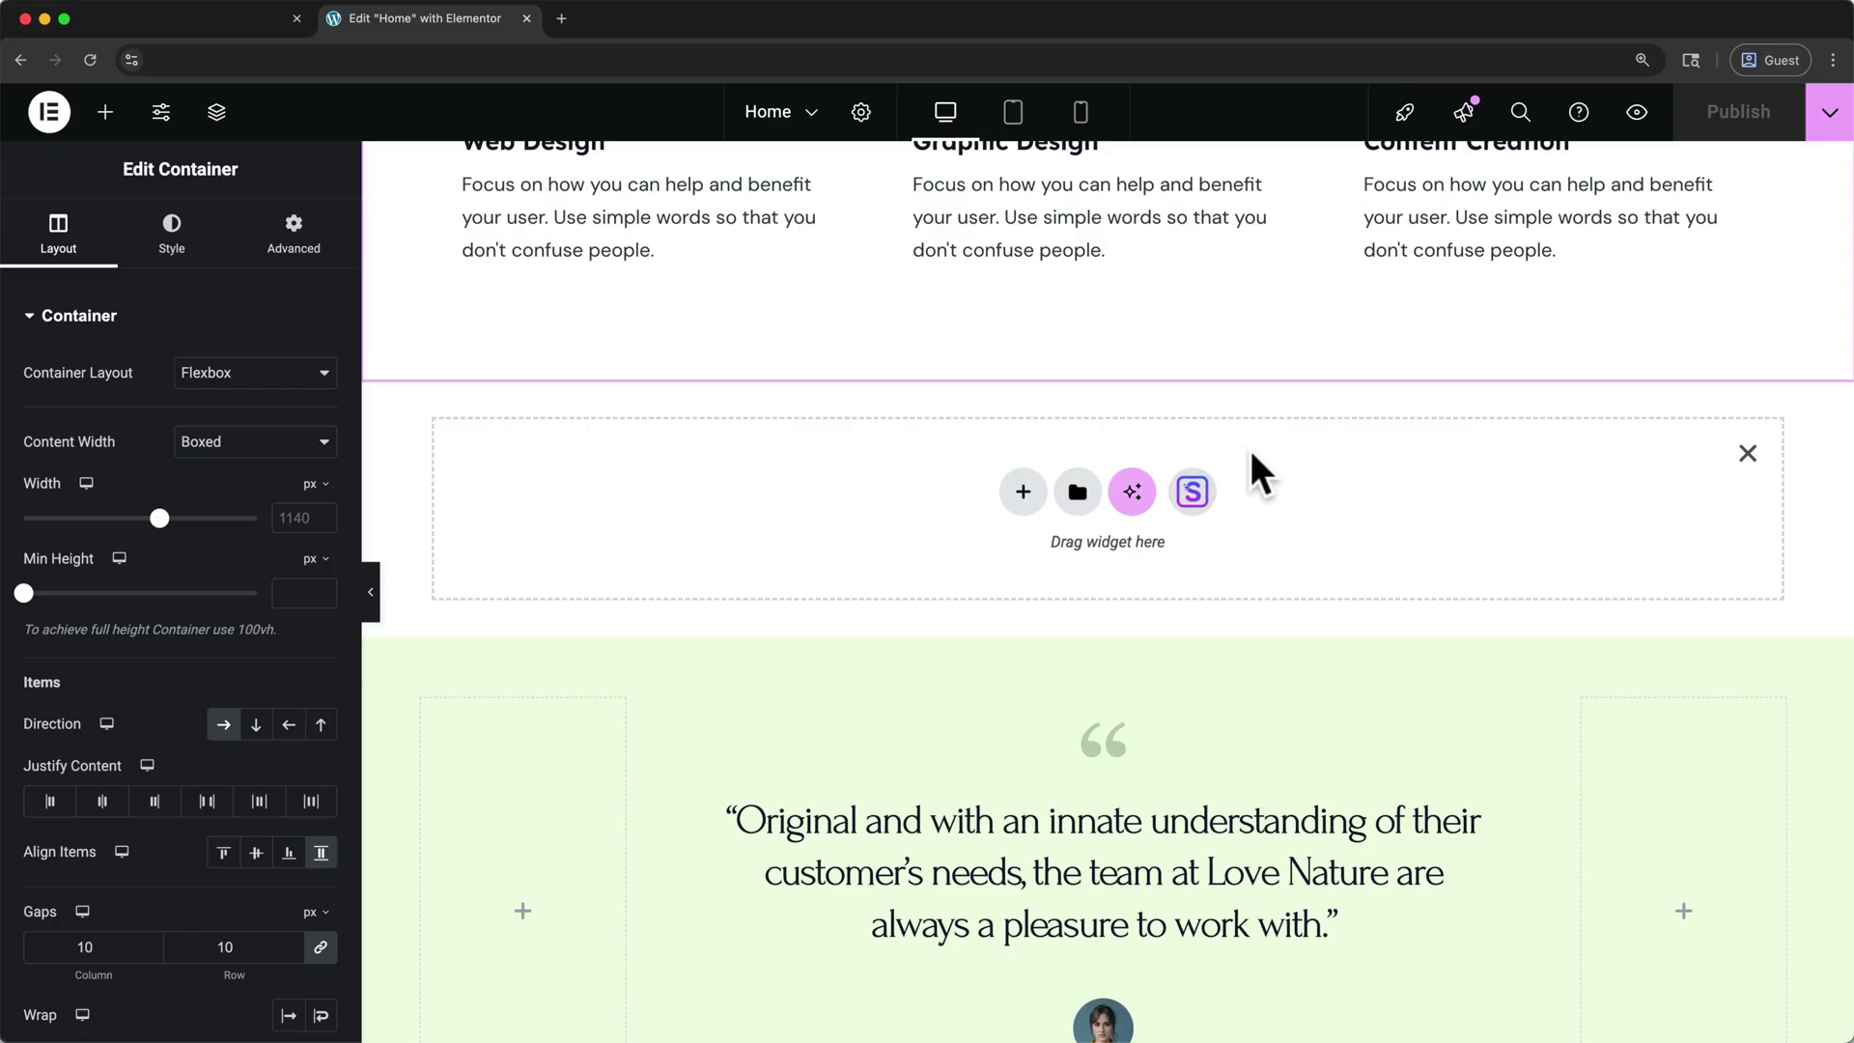
click(1749, 449)
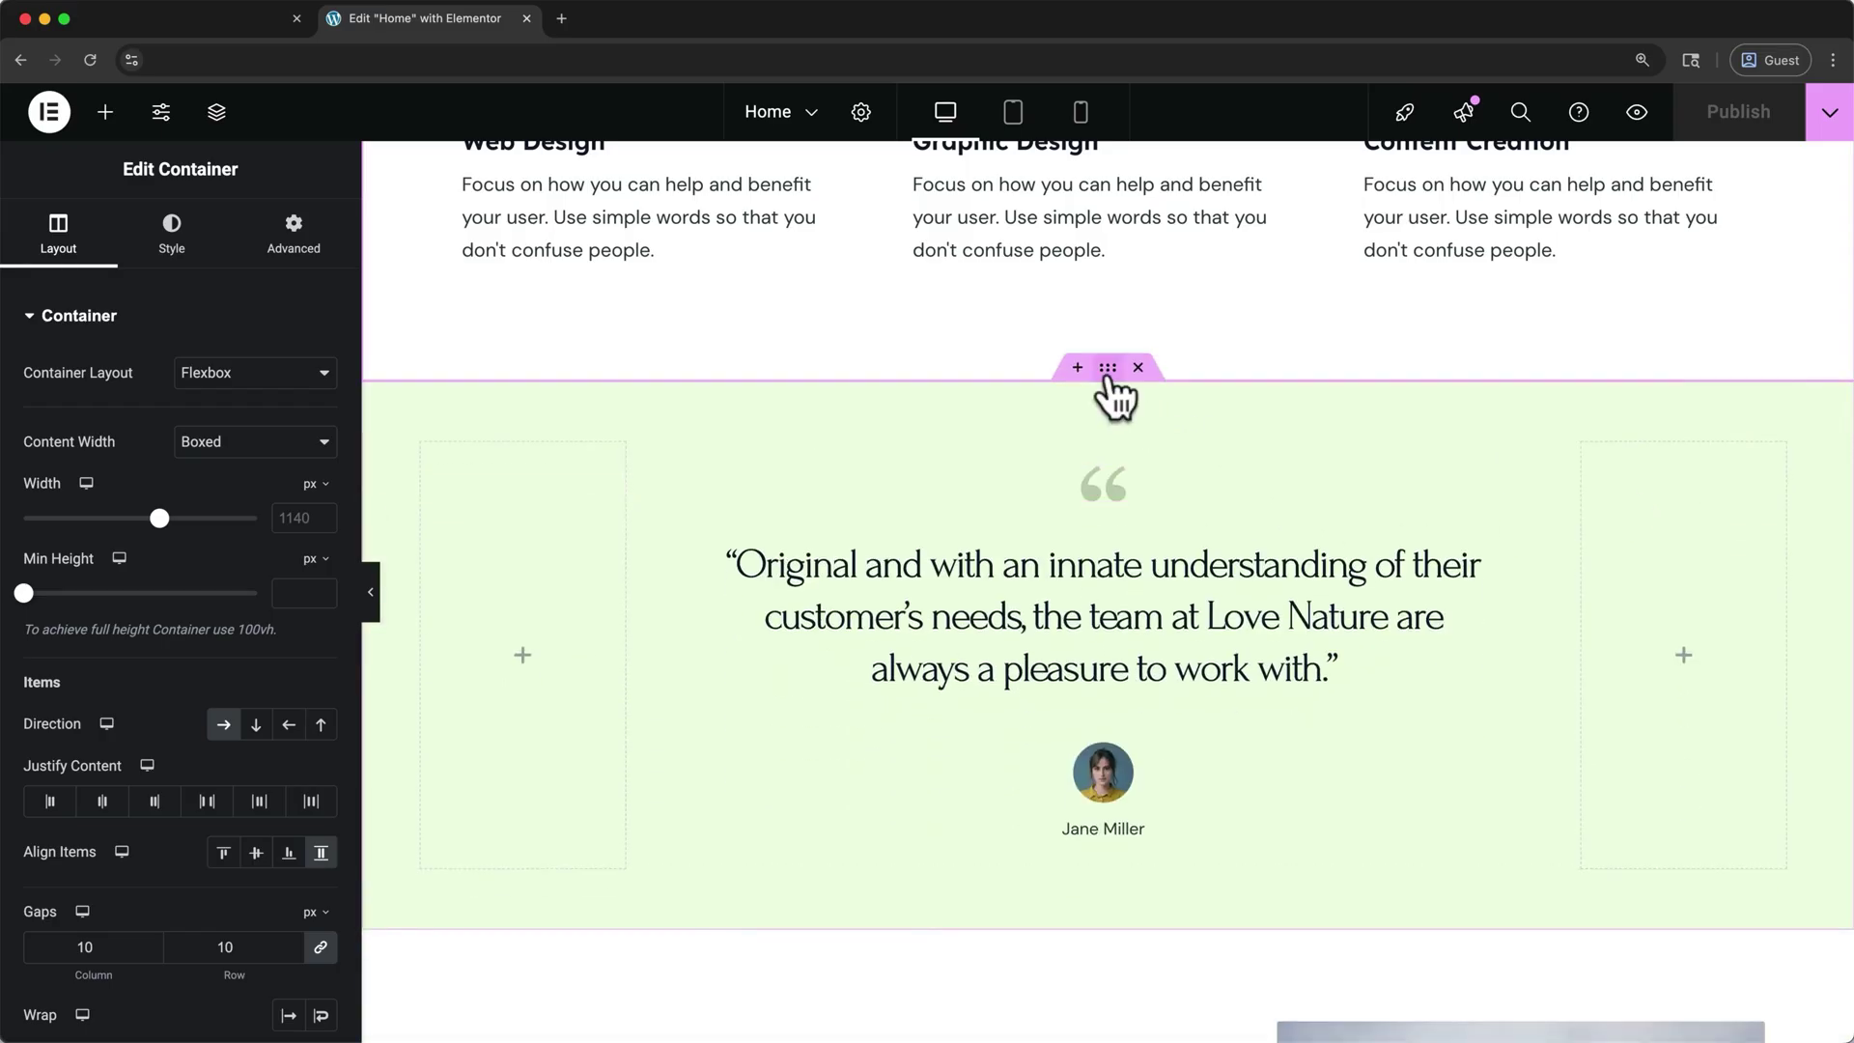
drag(1109, 379, 1089, 676)
scroll(1089, 676, up, 3)
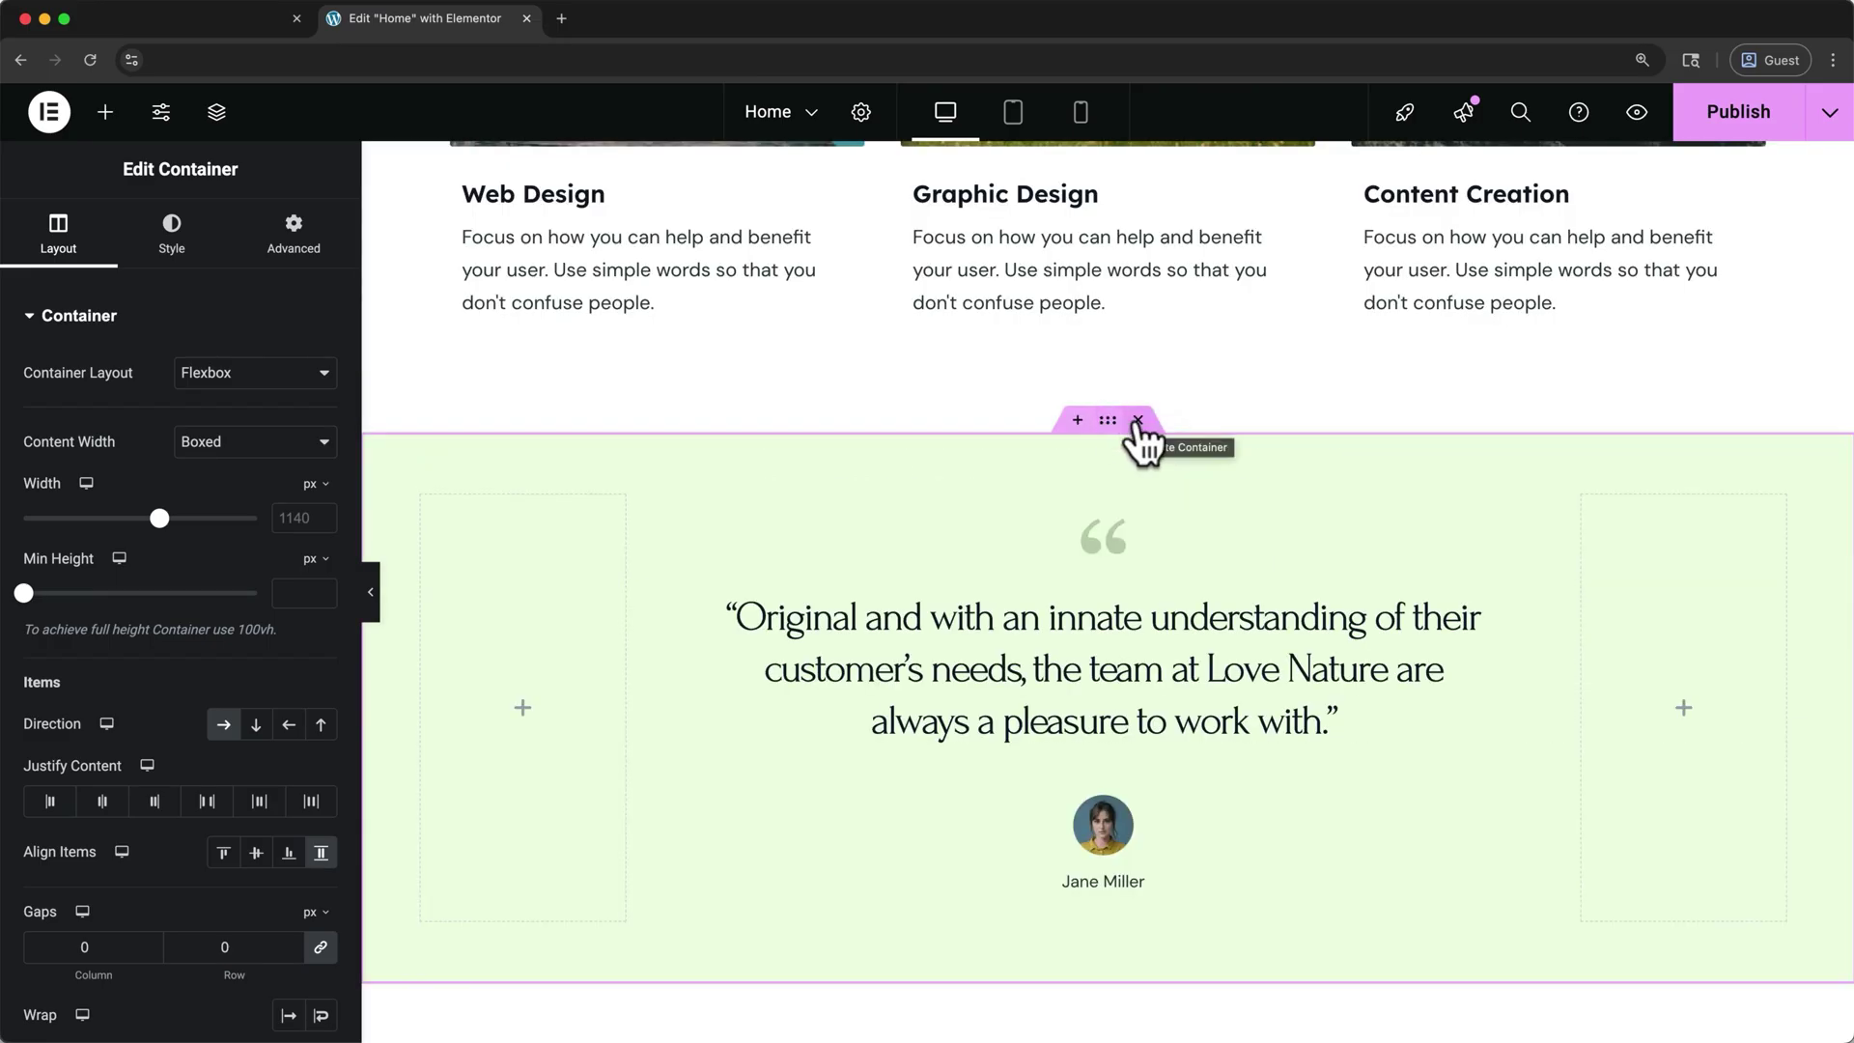
- Delete the testimonial section and expand the hero's headings, text and button in the Navigator
click(1138, 421)
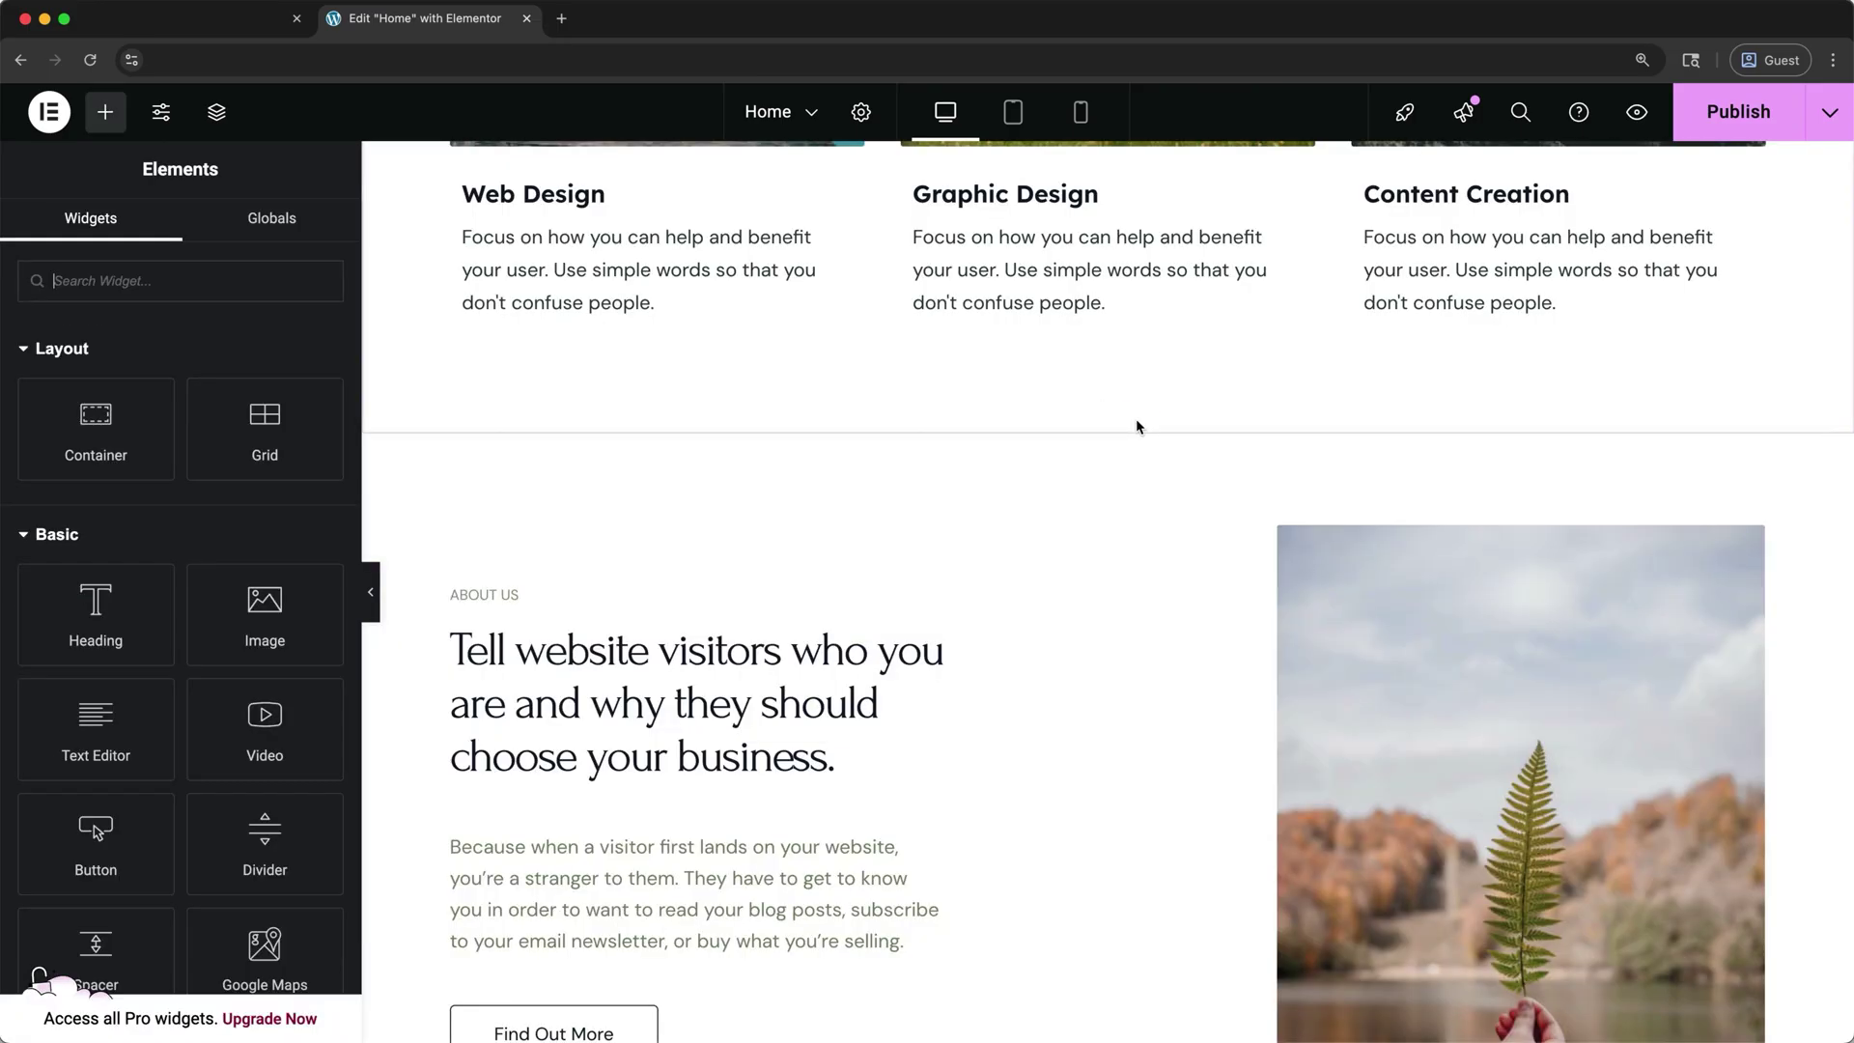
scroll(1136, 425, up, 10)
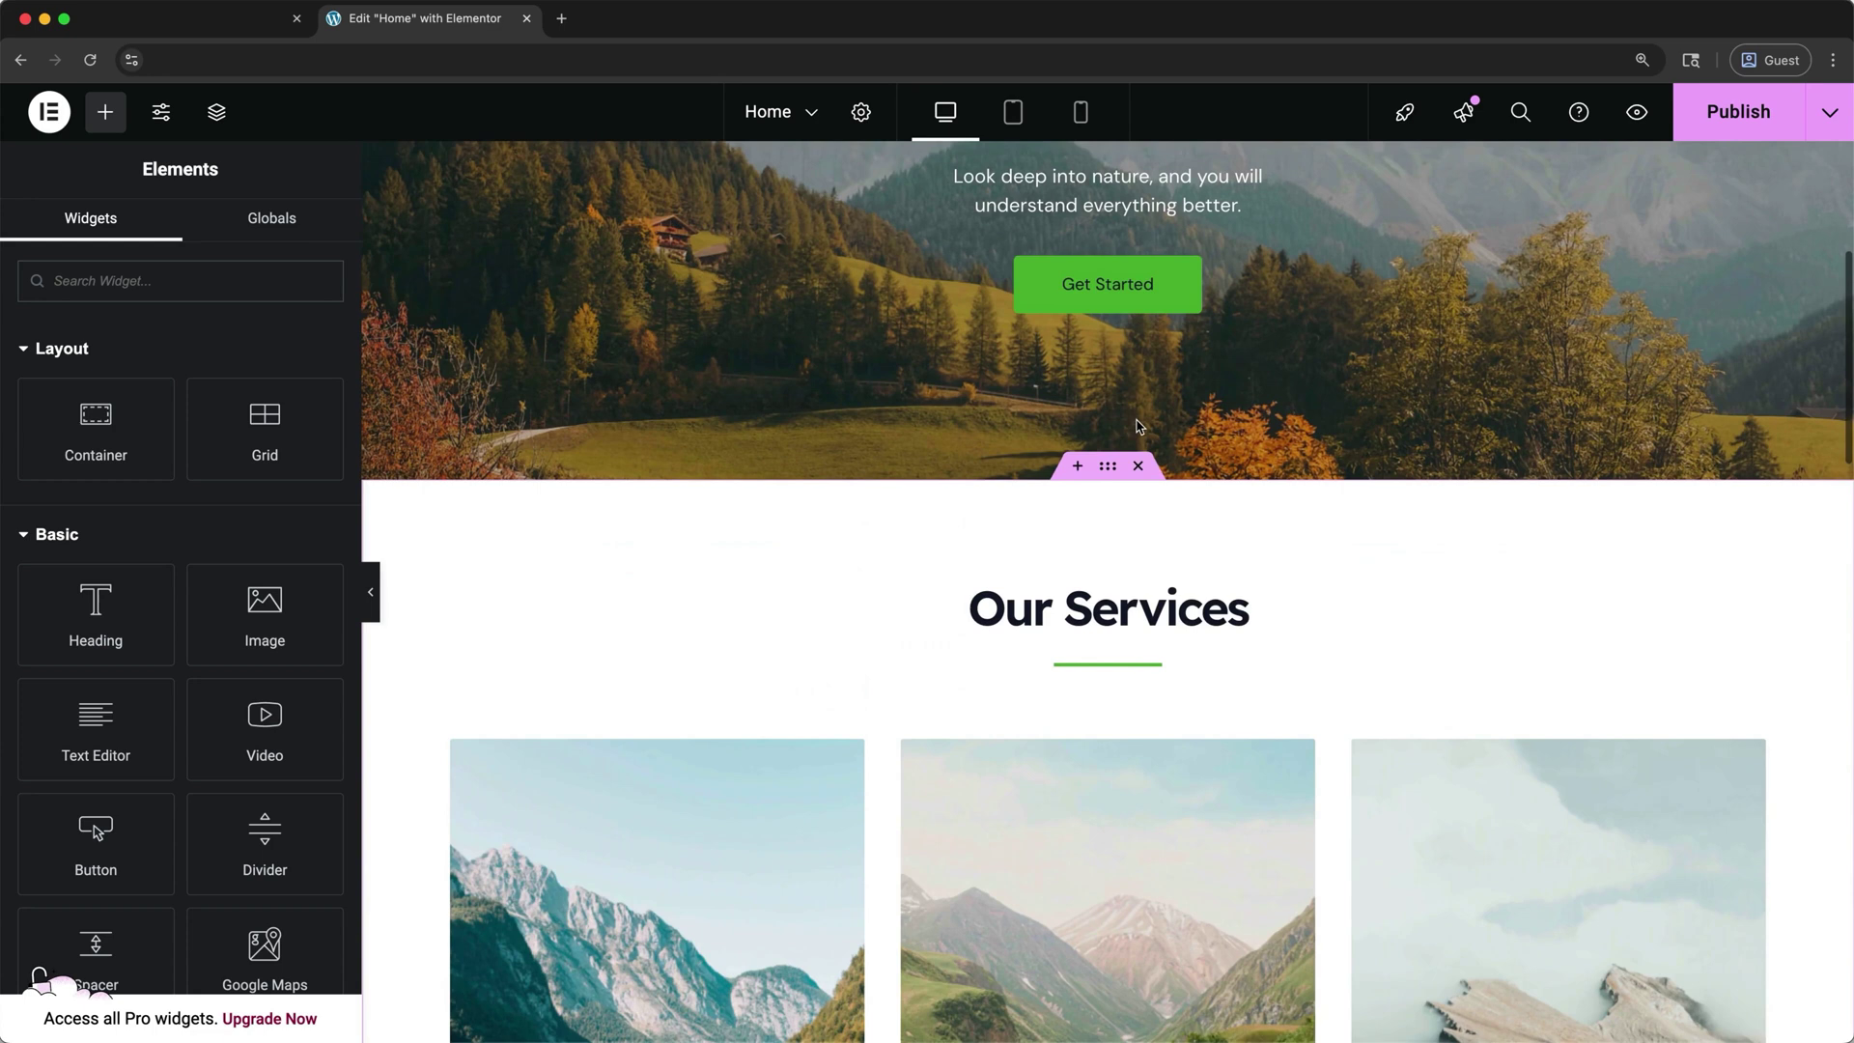
scroll(1139, 426, up, 3)
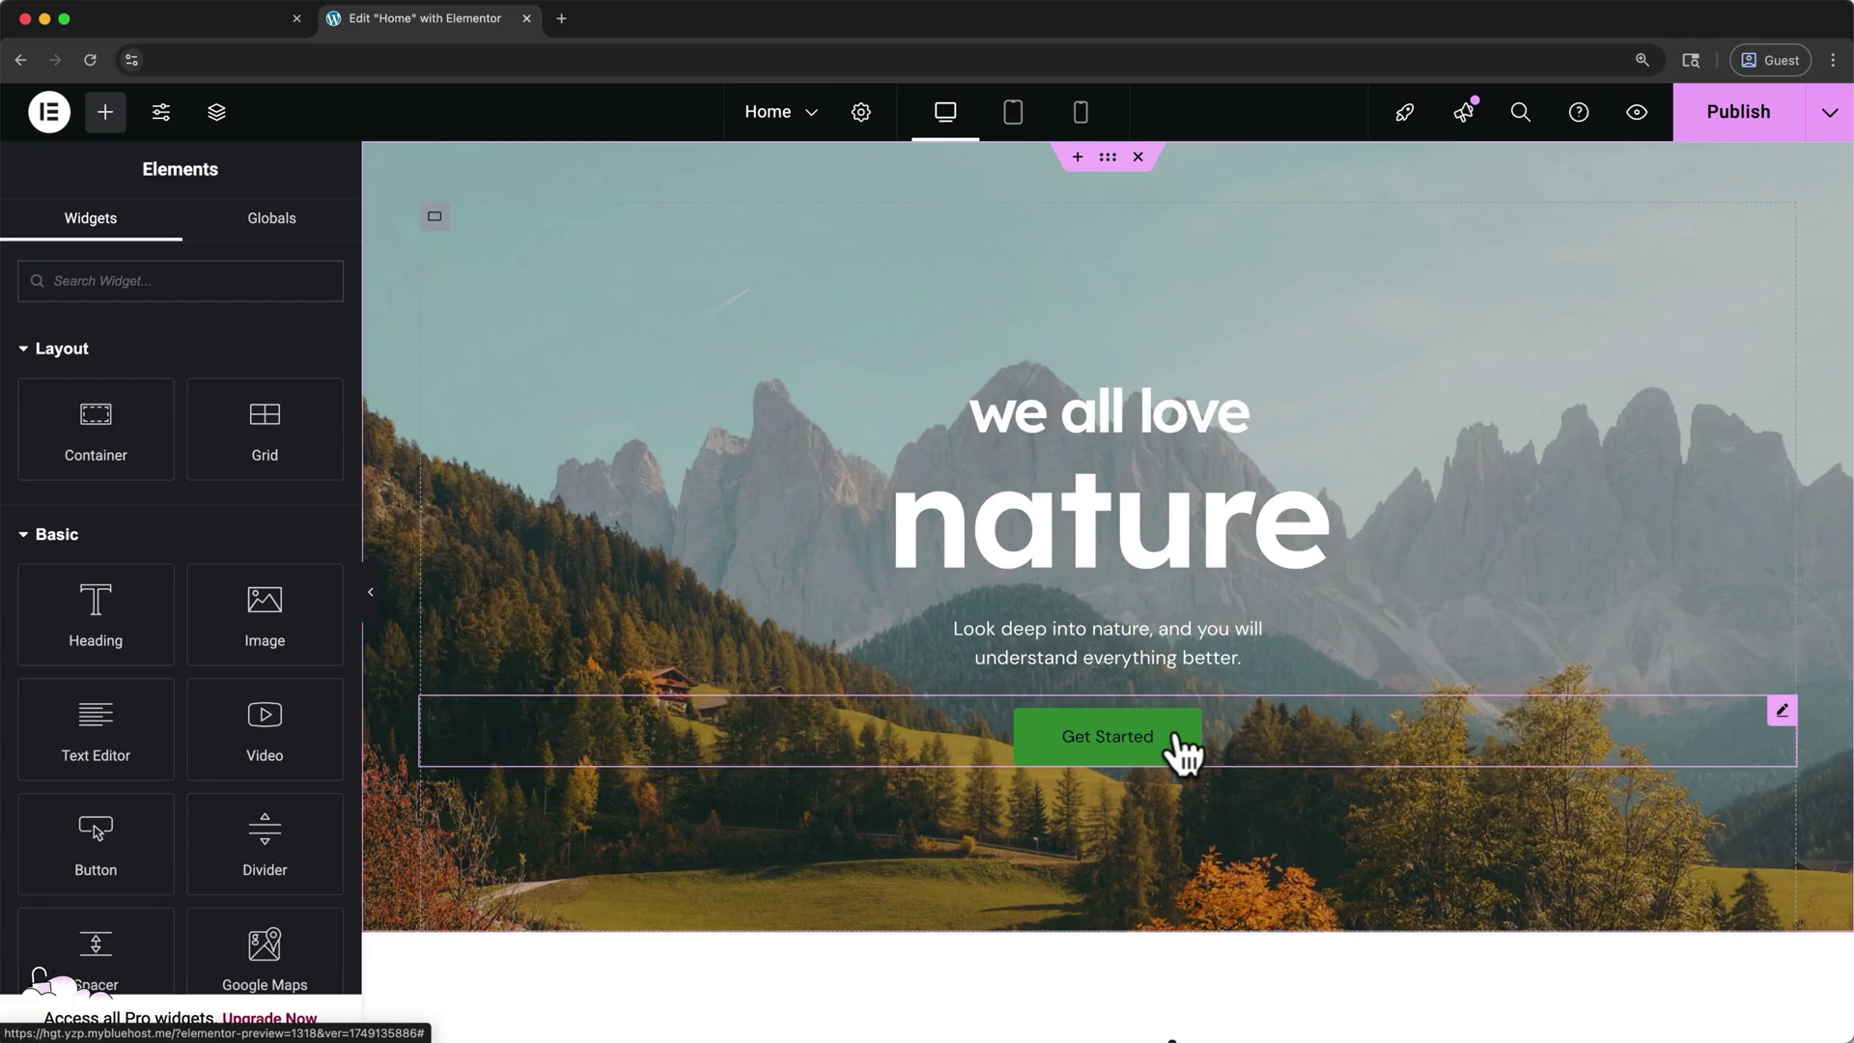
key(super+i)
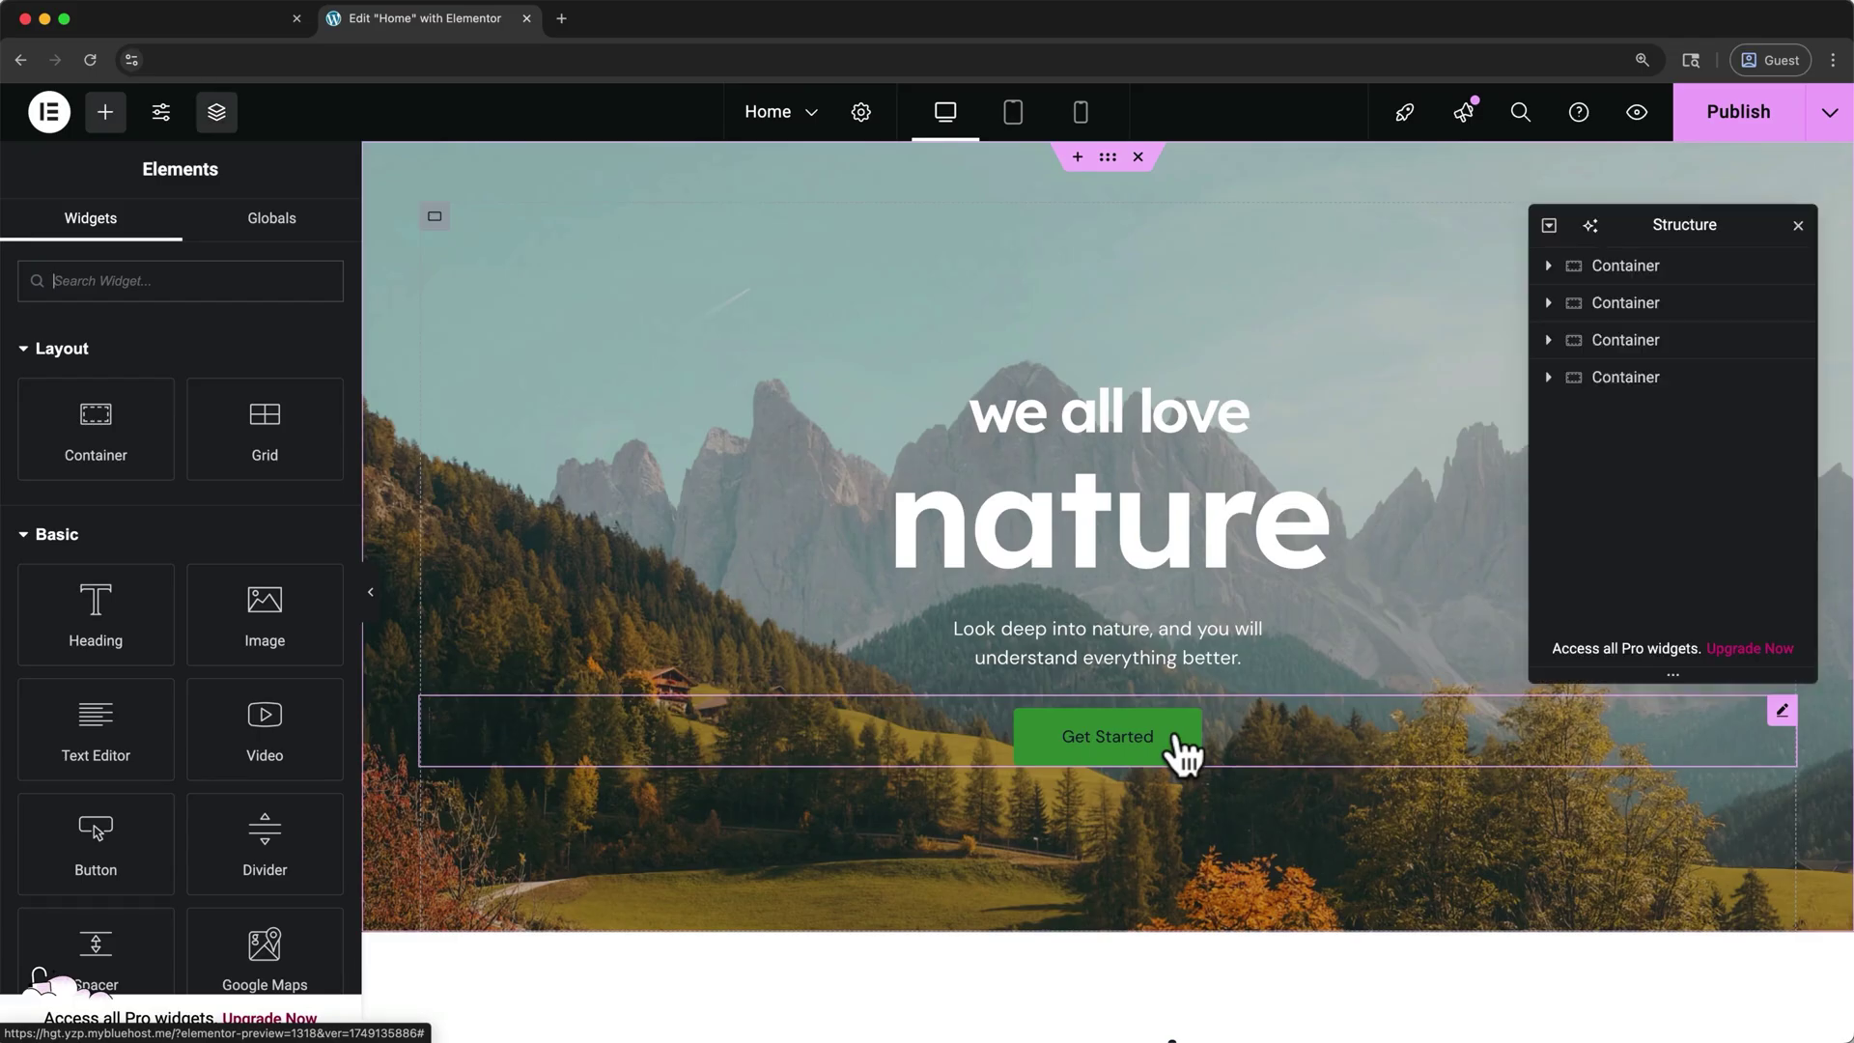
click(1548, 266)
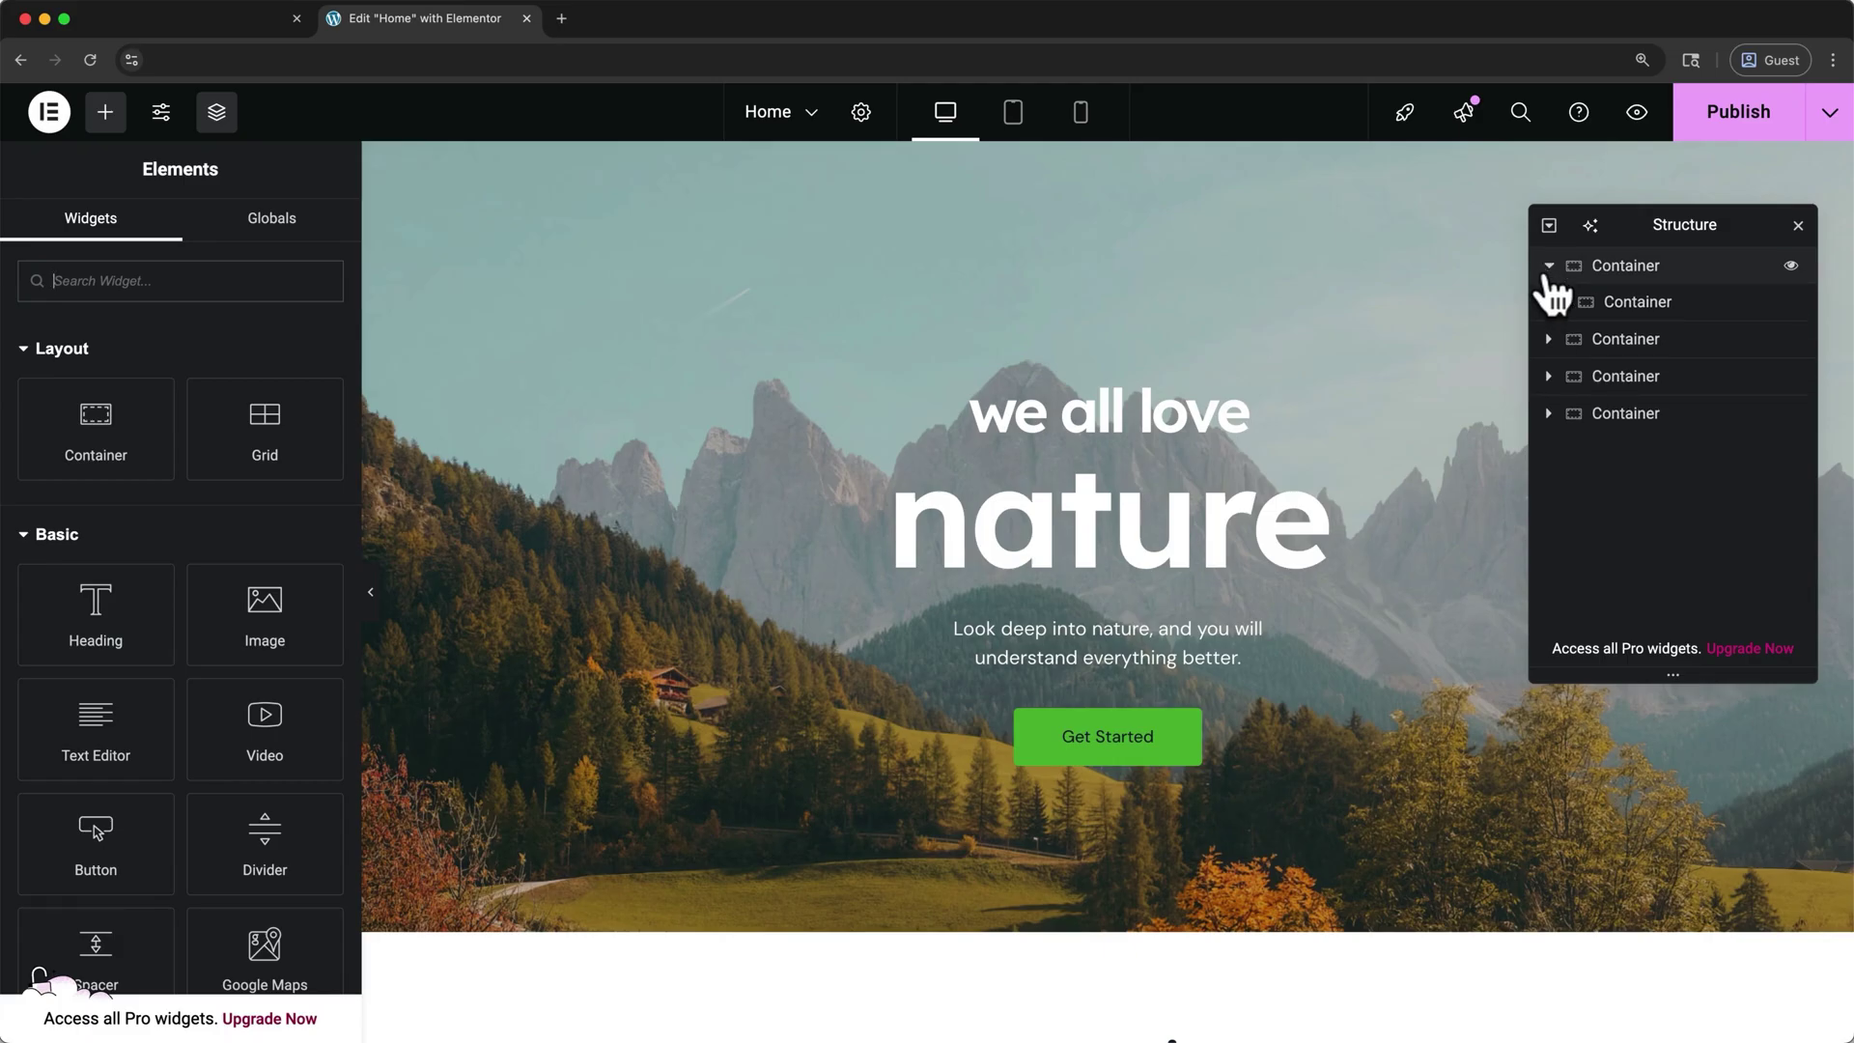
click(1562, 302)
click(1637, 338)
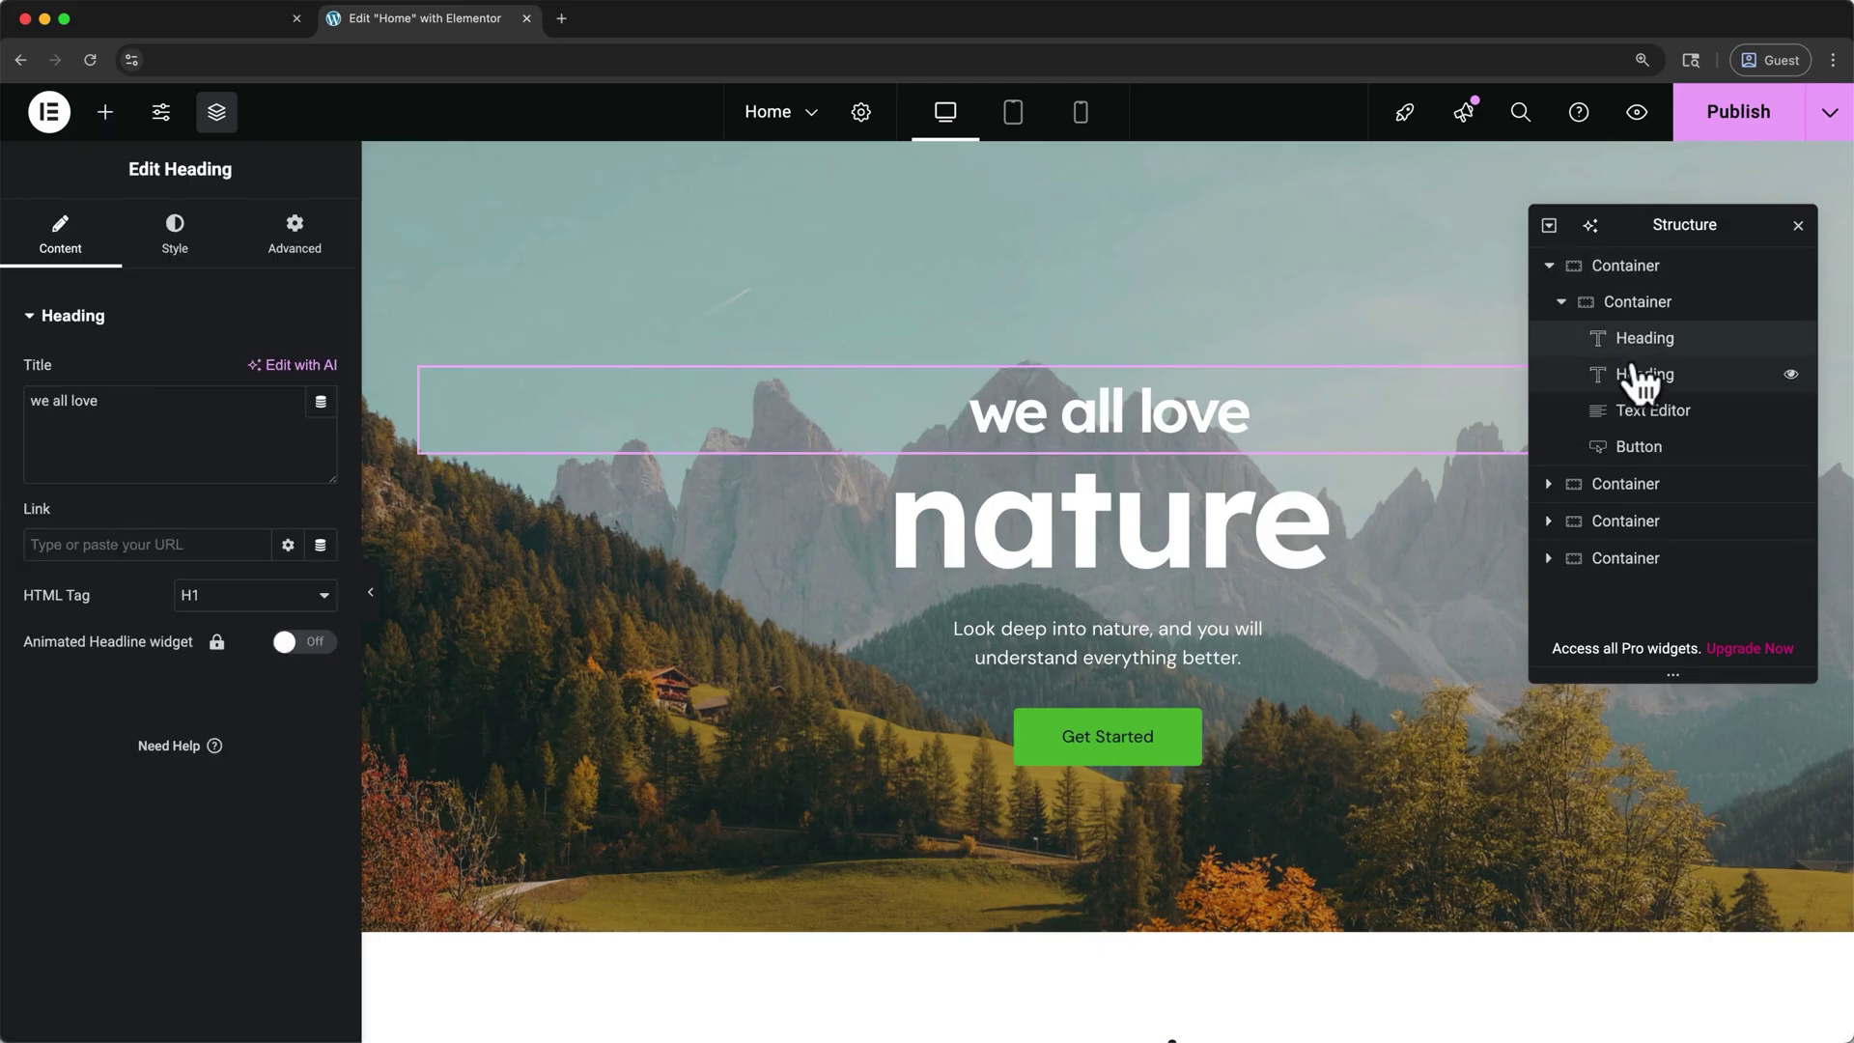
click(1639, 378)
click(1645, 411)
click(1648, 449)
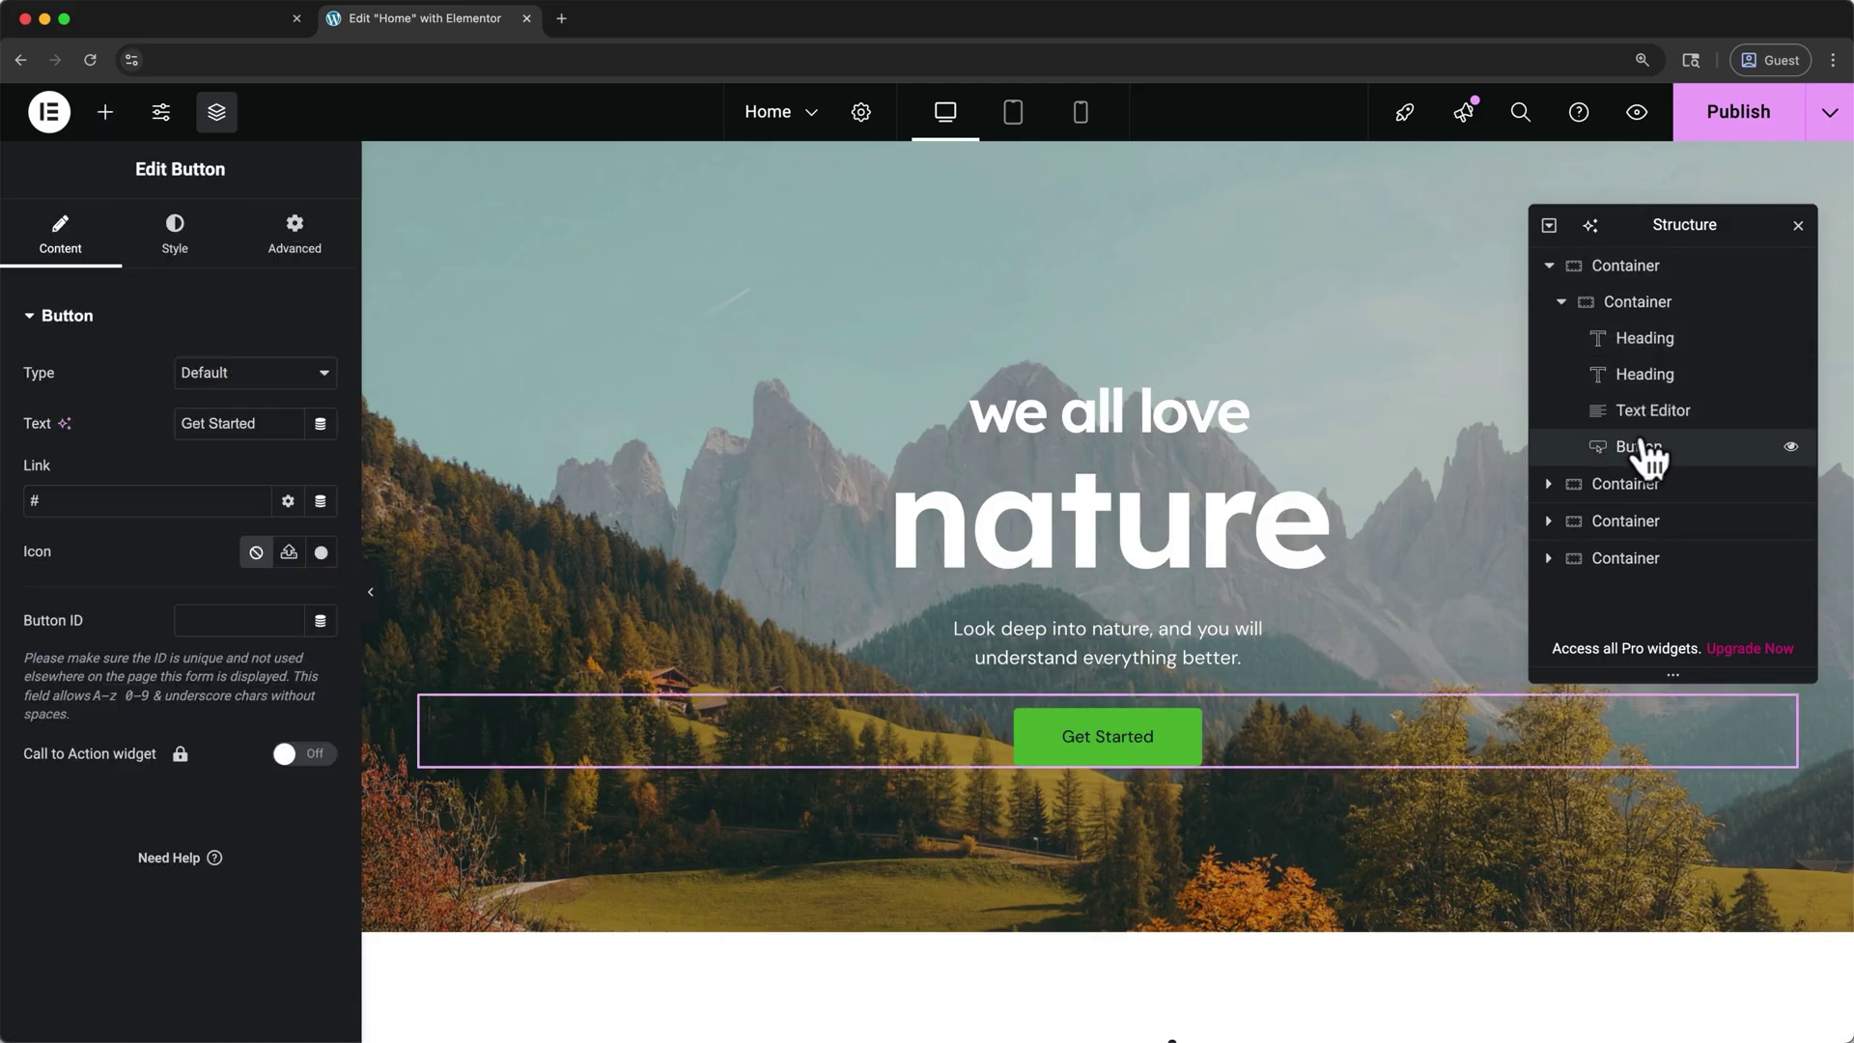
- Change the hero headings from 'we all love' and 'nature' to 'travel with' and 'me'
click(1225, 410)
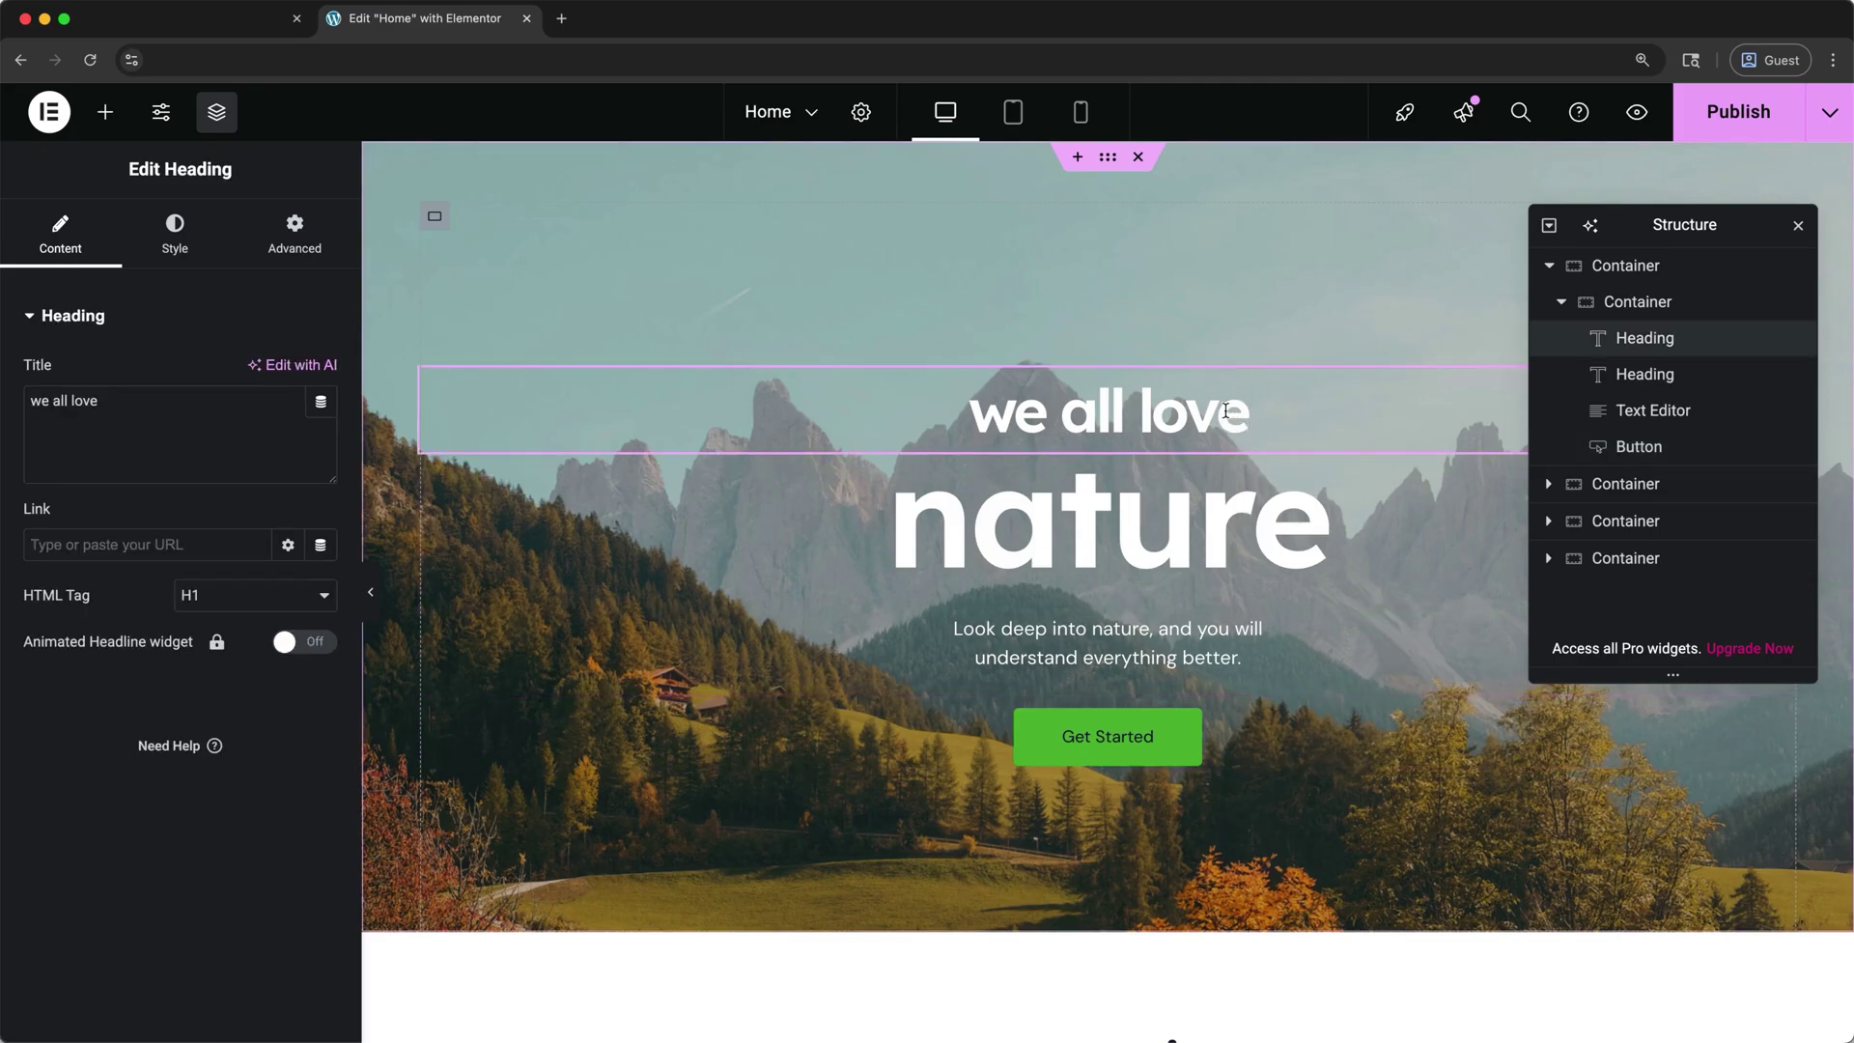
drag(1246, 410, 985, 415)
text(trav)
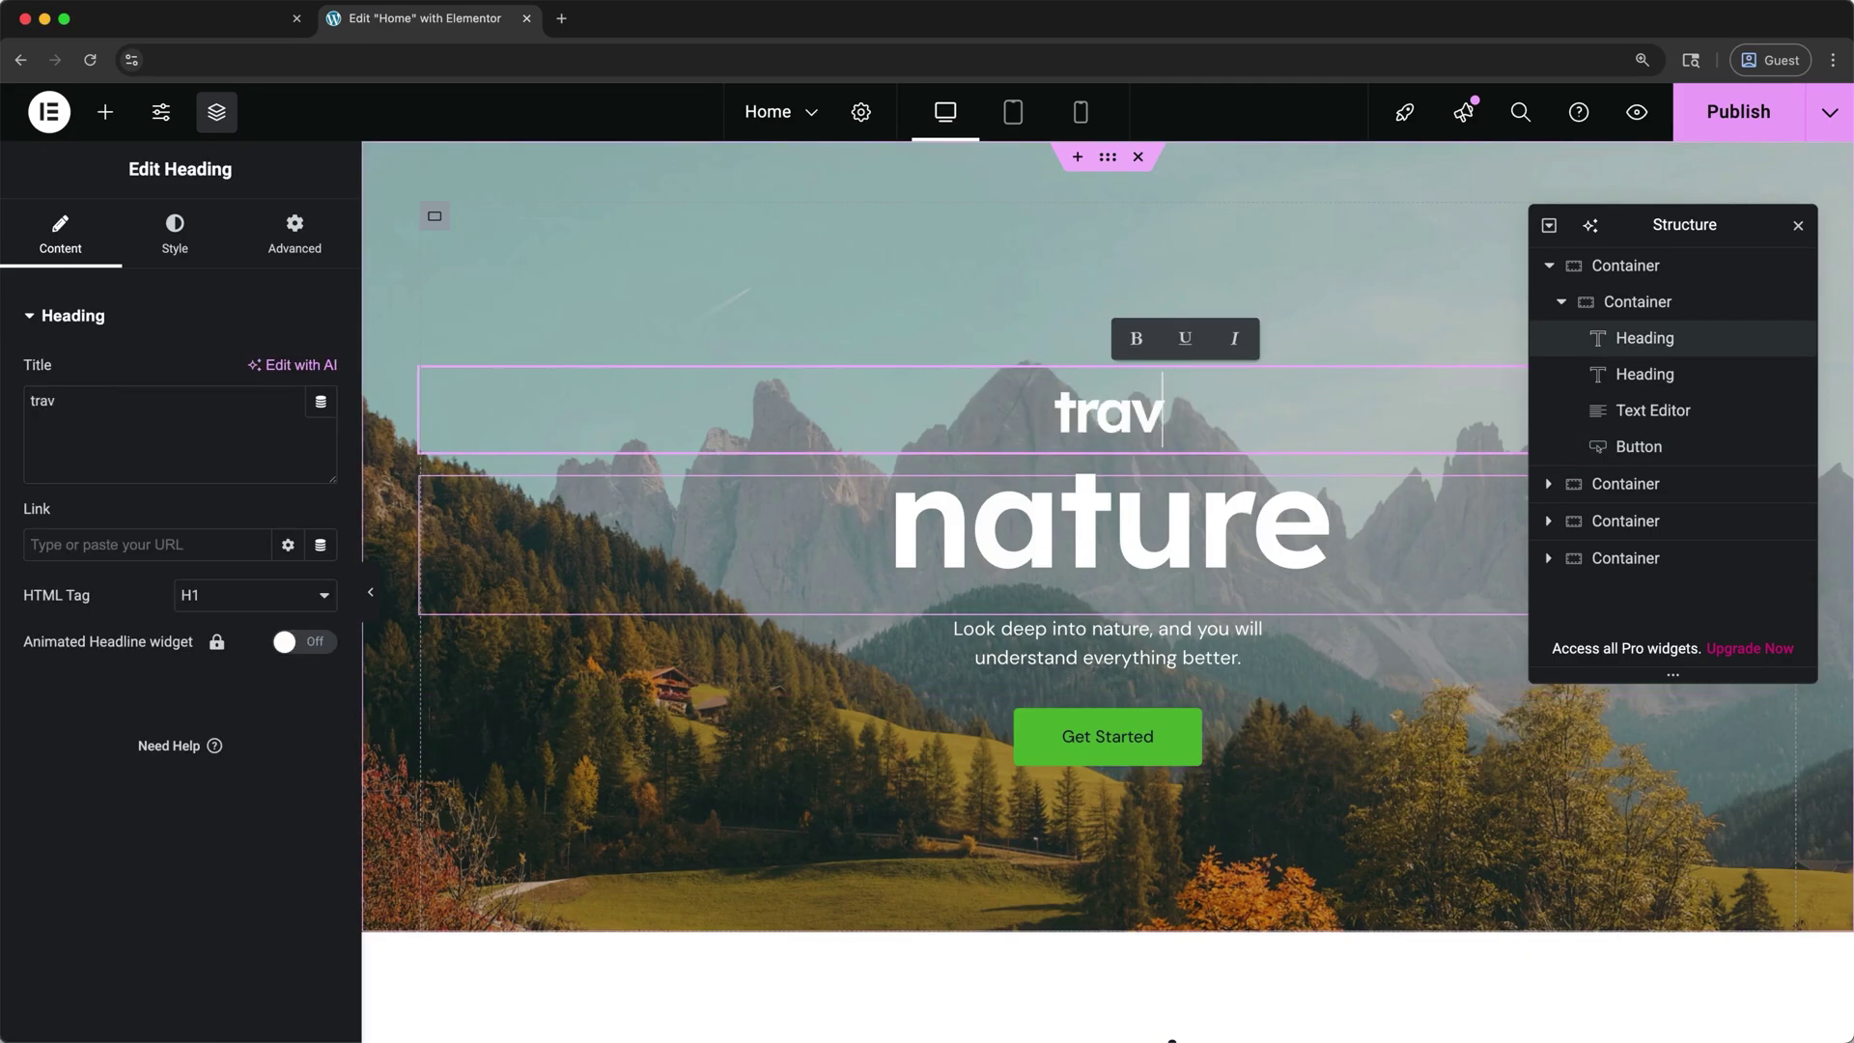
text(el with)
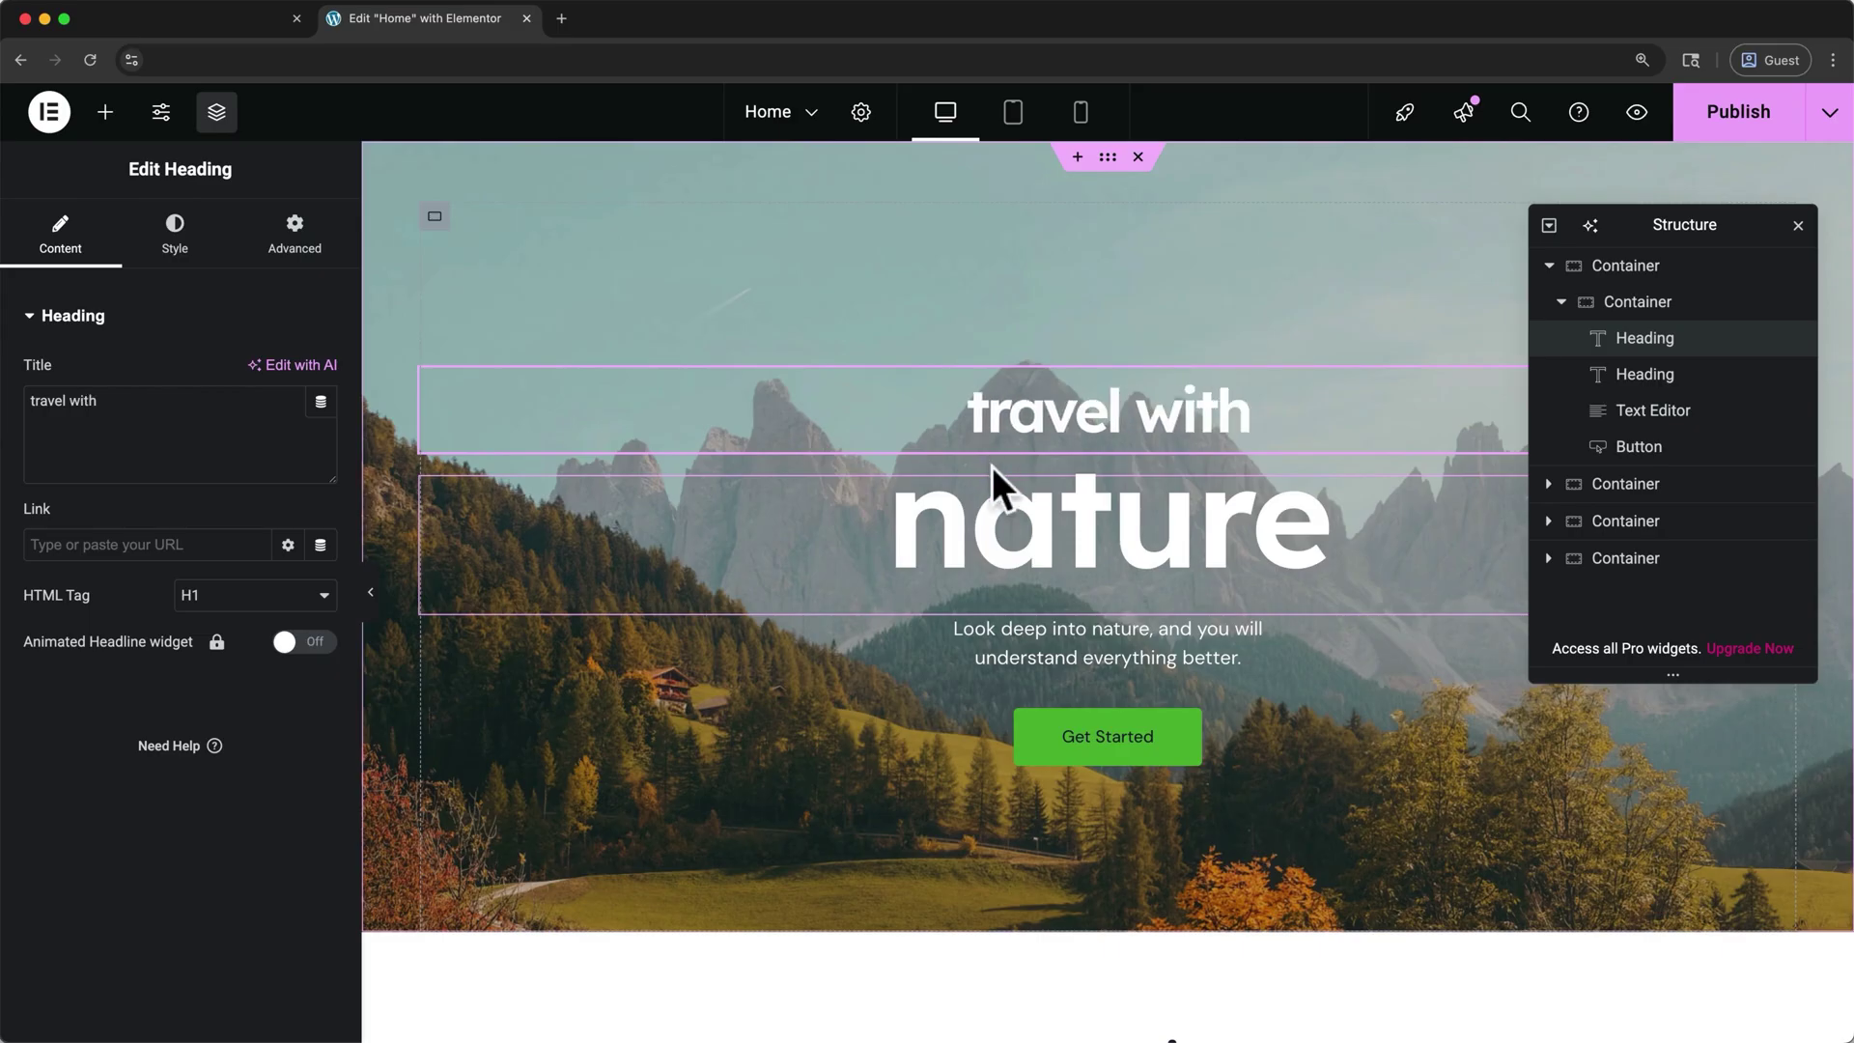
click(994, 517)
drag(165, 426, 28, 401)
text(me)
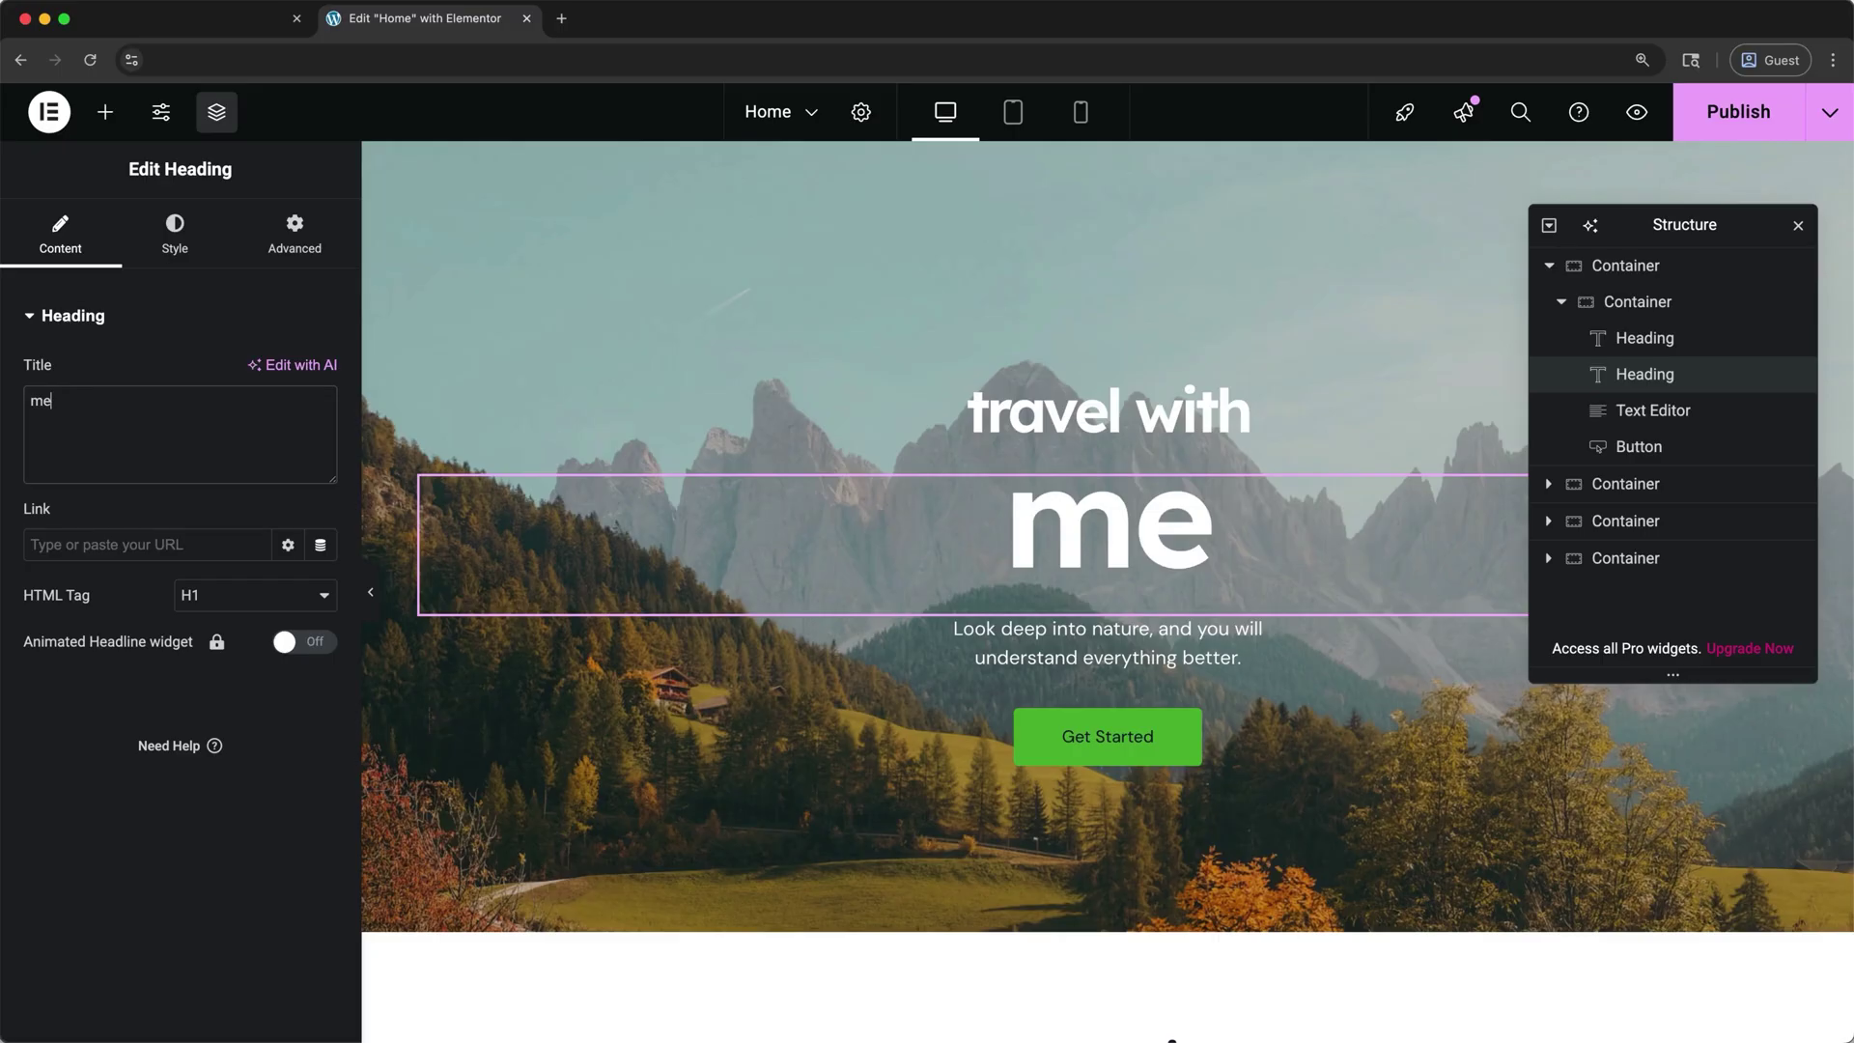
- Increase the 'me' heading's font size, leaving its font family on Default
click(154, 253)
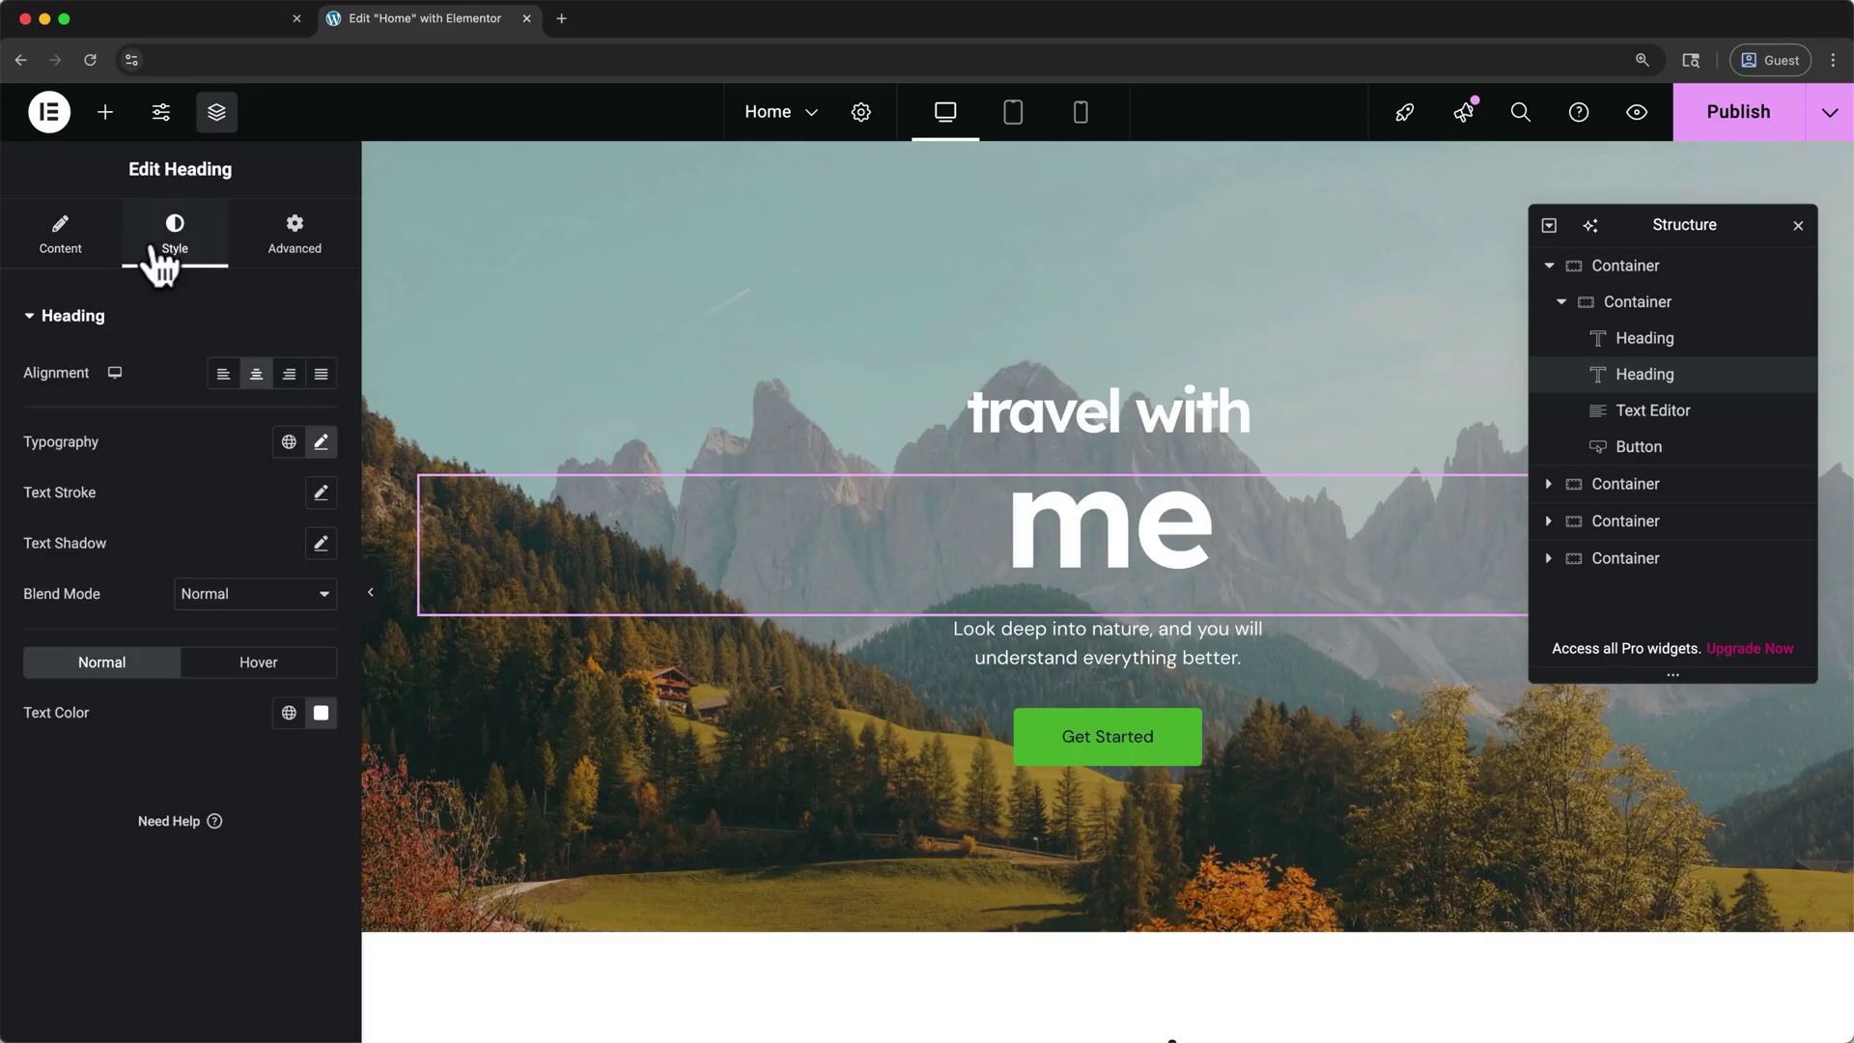
click(322, 442)
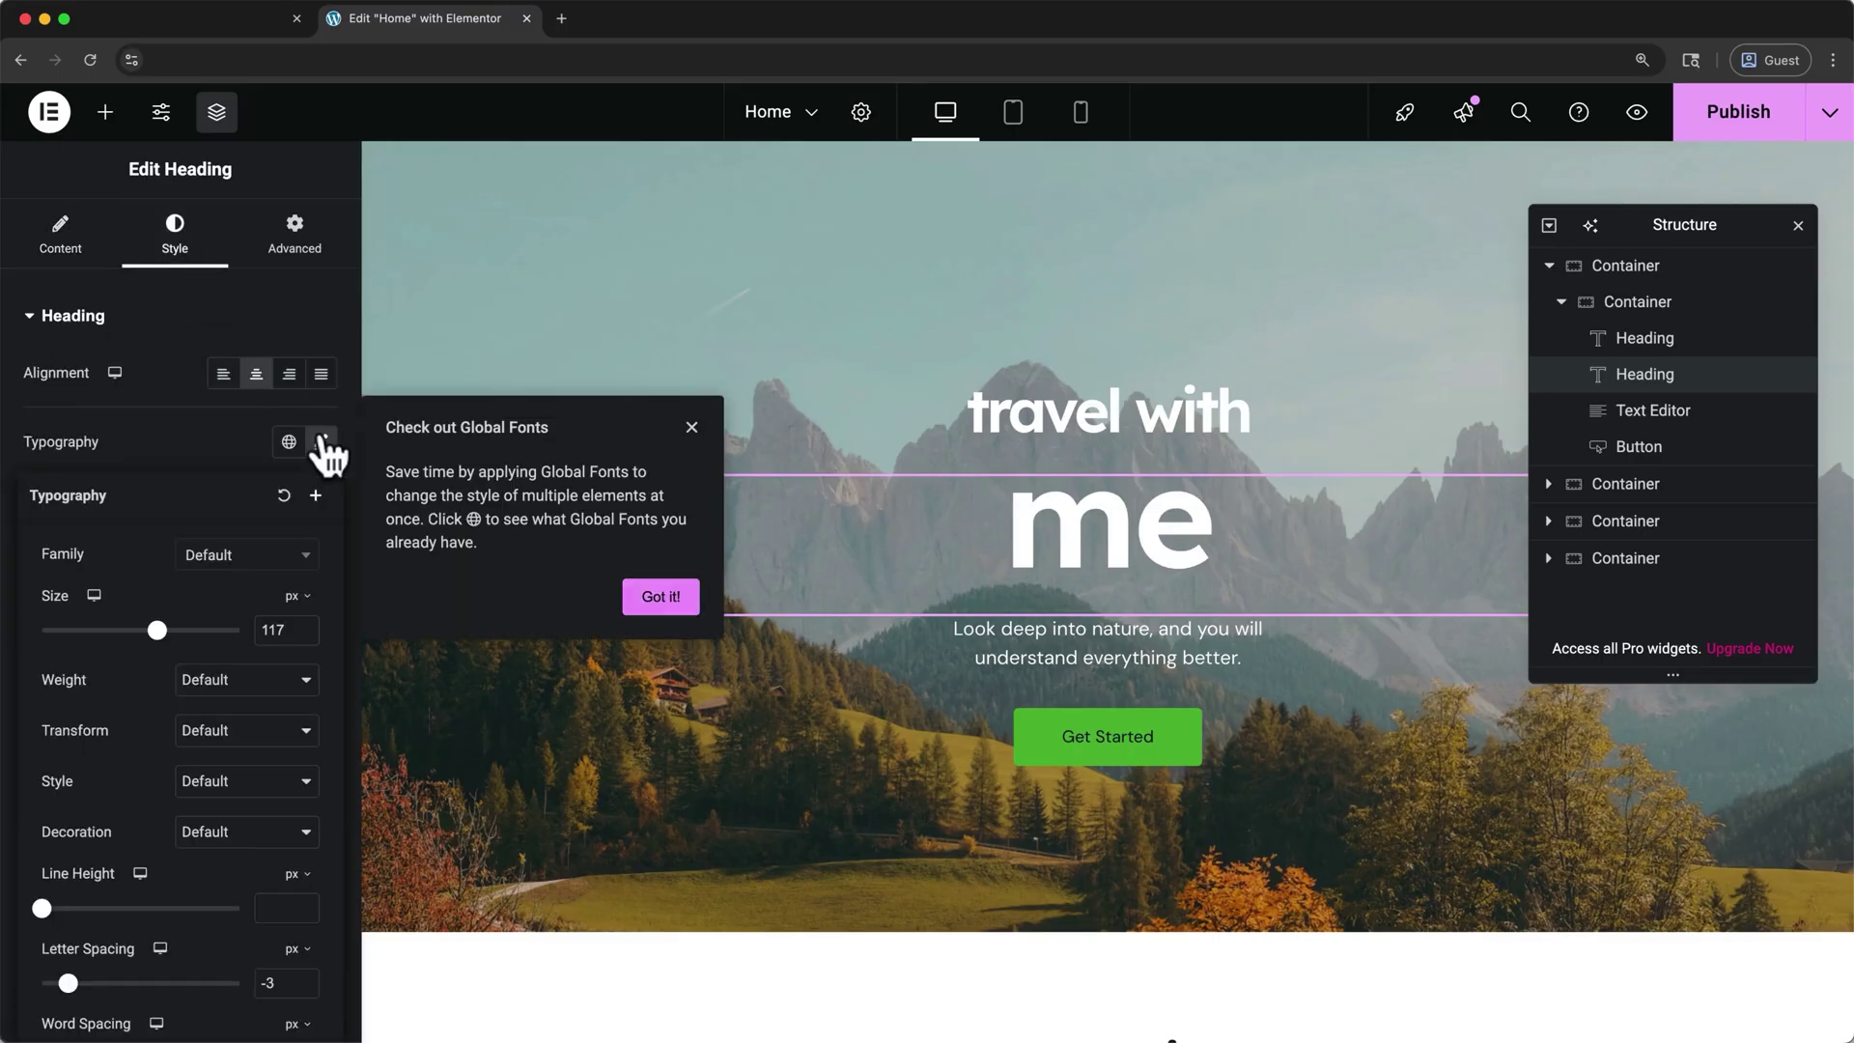
click(661, 597)
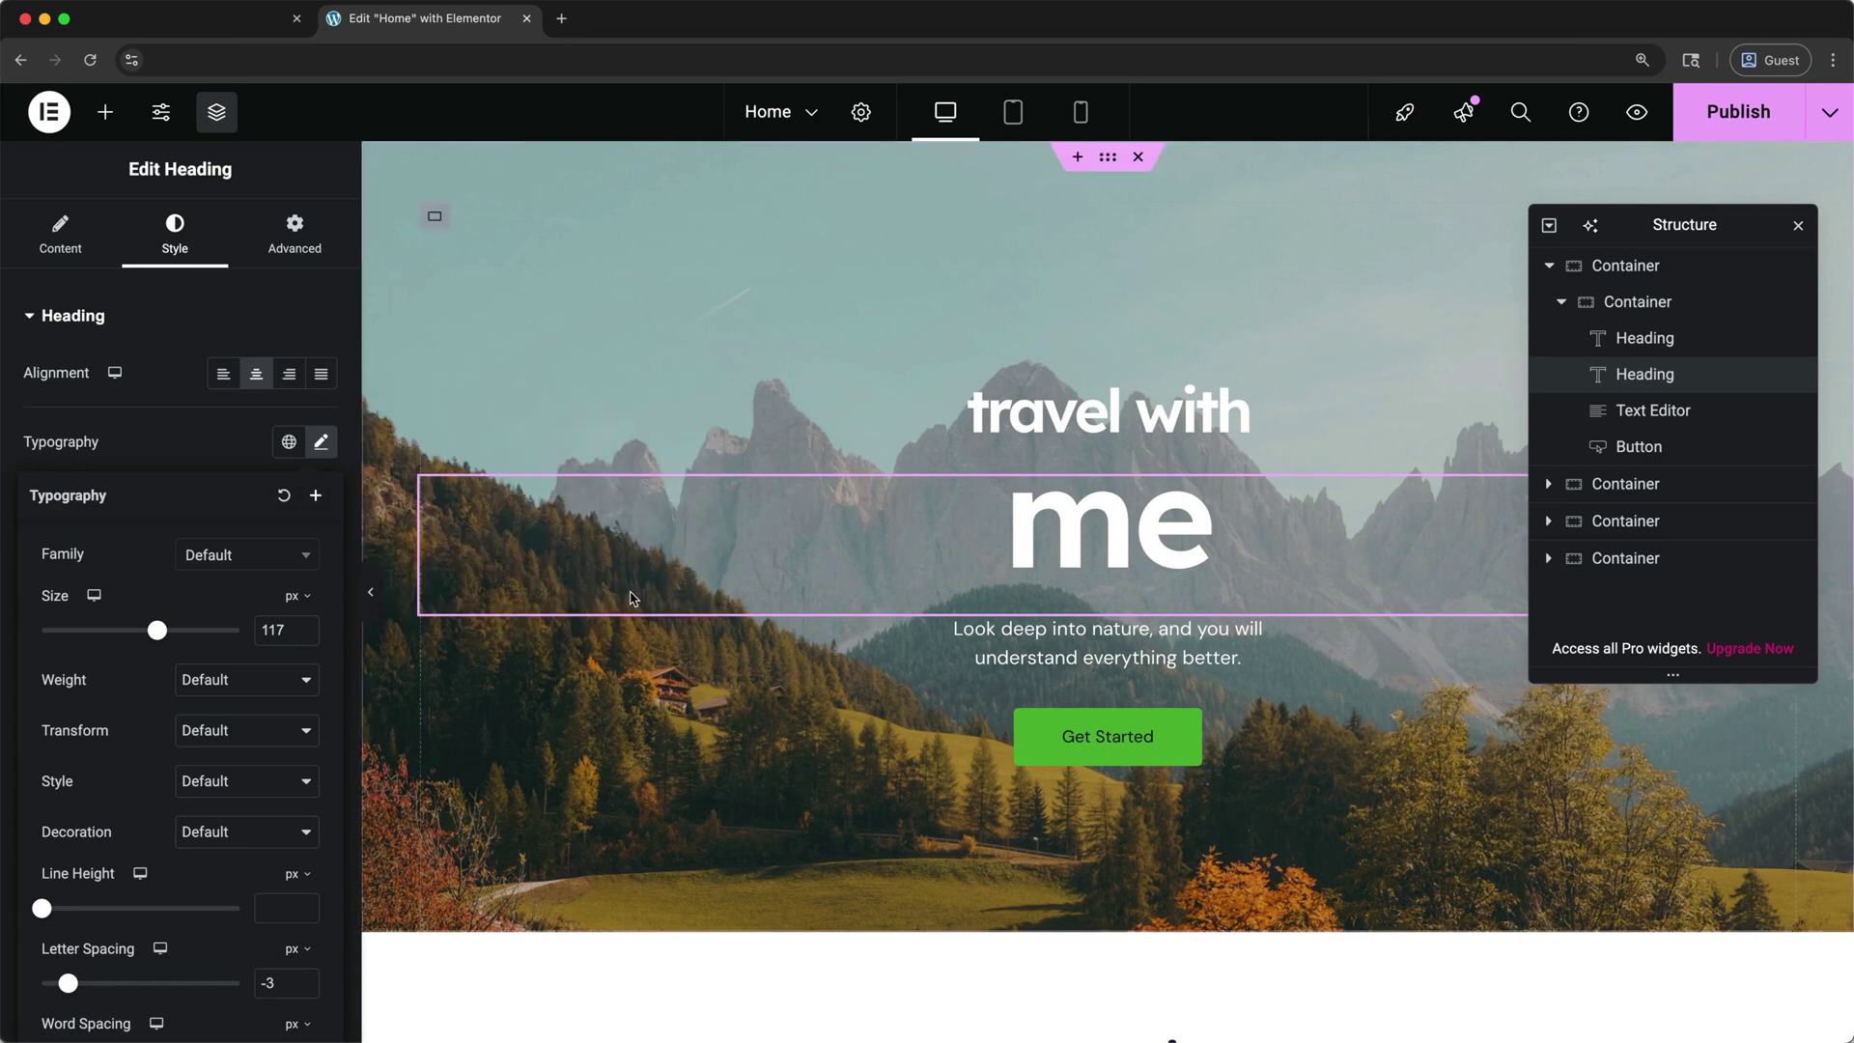
click(307, 575)
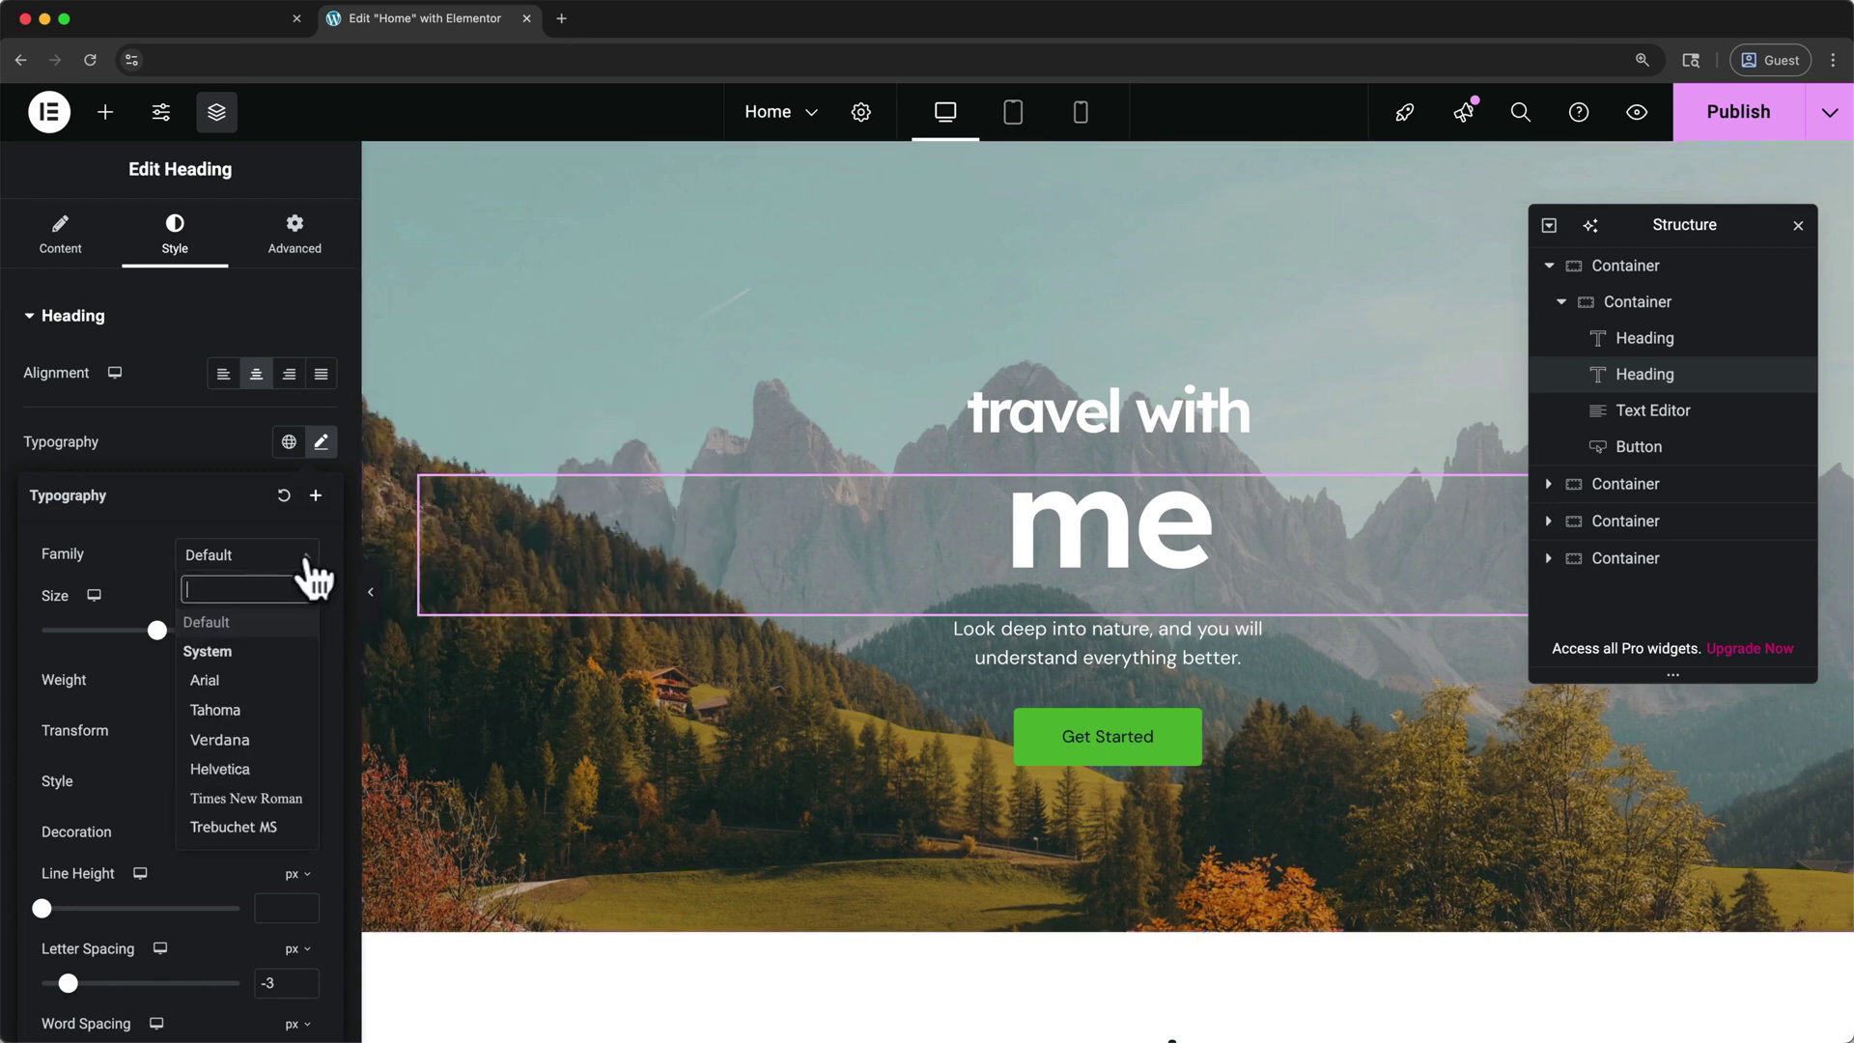
click(281, 681)
click(307, 570)
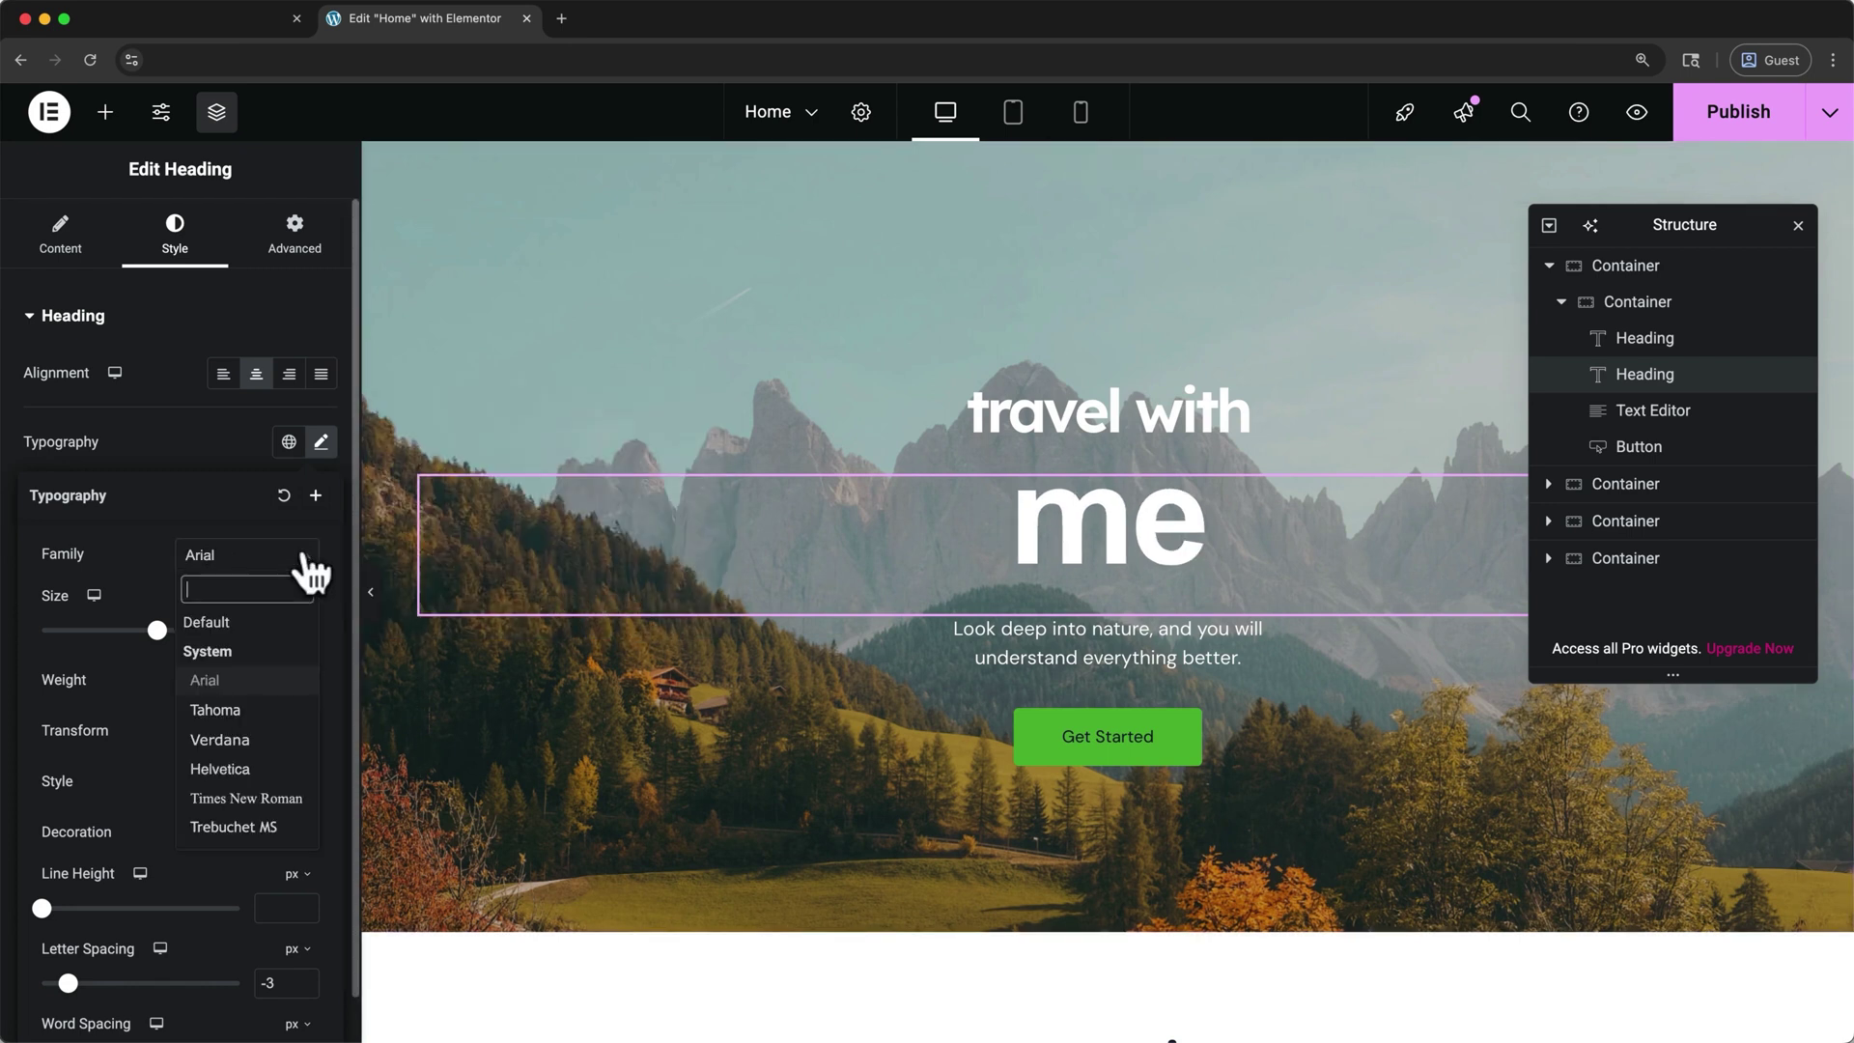
click(281, 620)
mouse_move(150, 636)
mouse_down()
mouse_move(191, 636)
mouse_move(162, 640)
mouse_up()
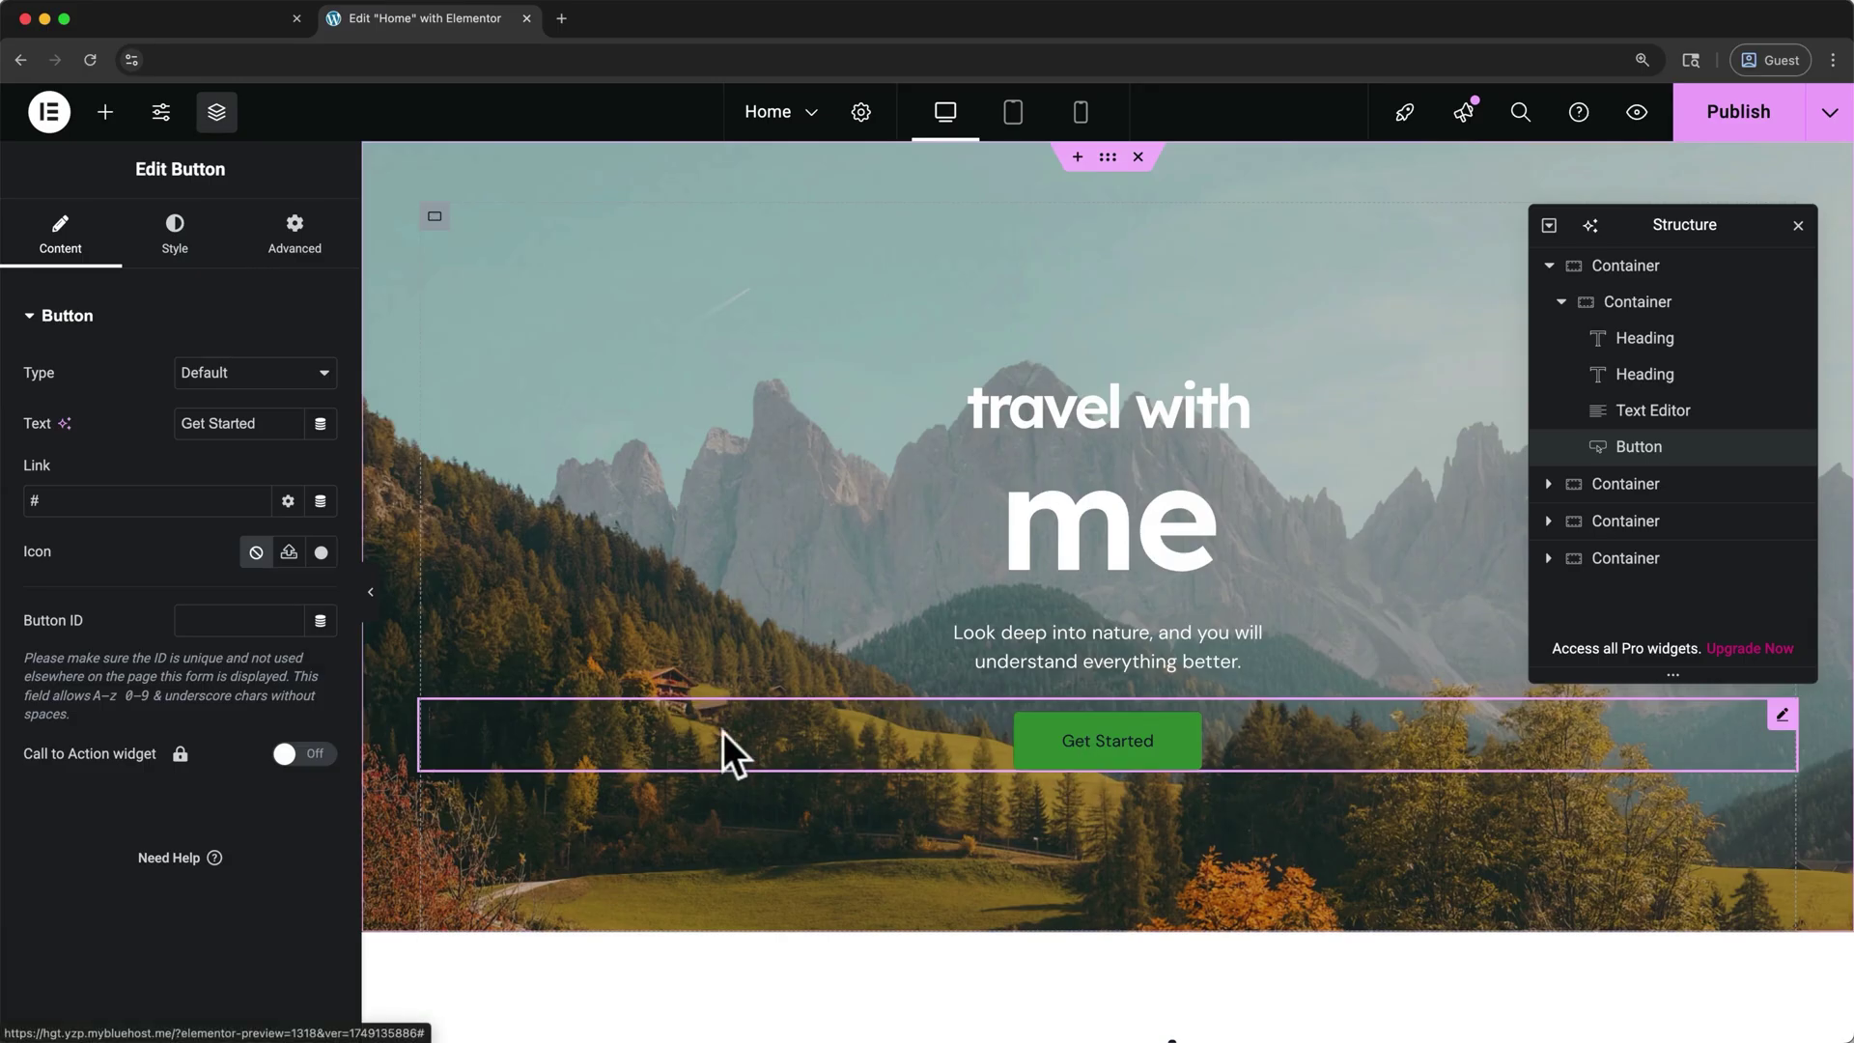
- Relabel the button 'View Destinations' and set its text to the white Theme Primary Background colour
click(282, 429)
double_click(282, 430)
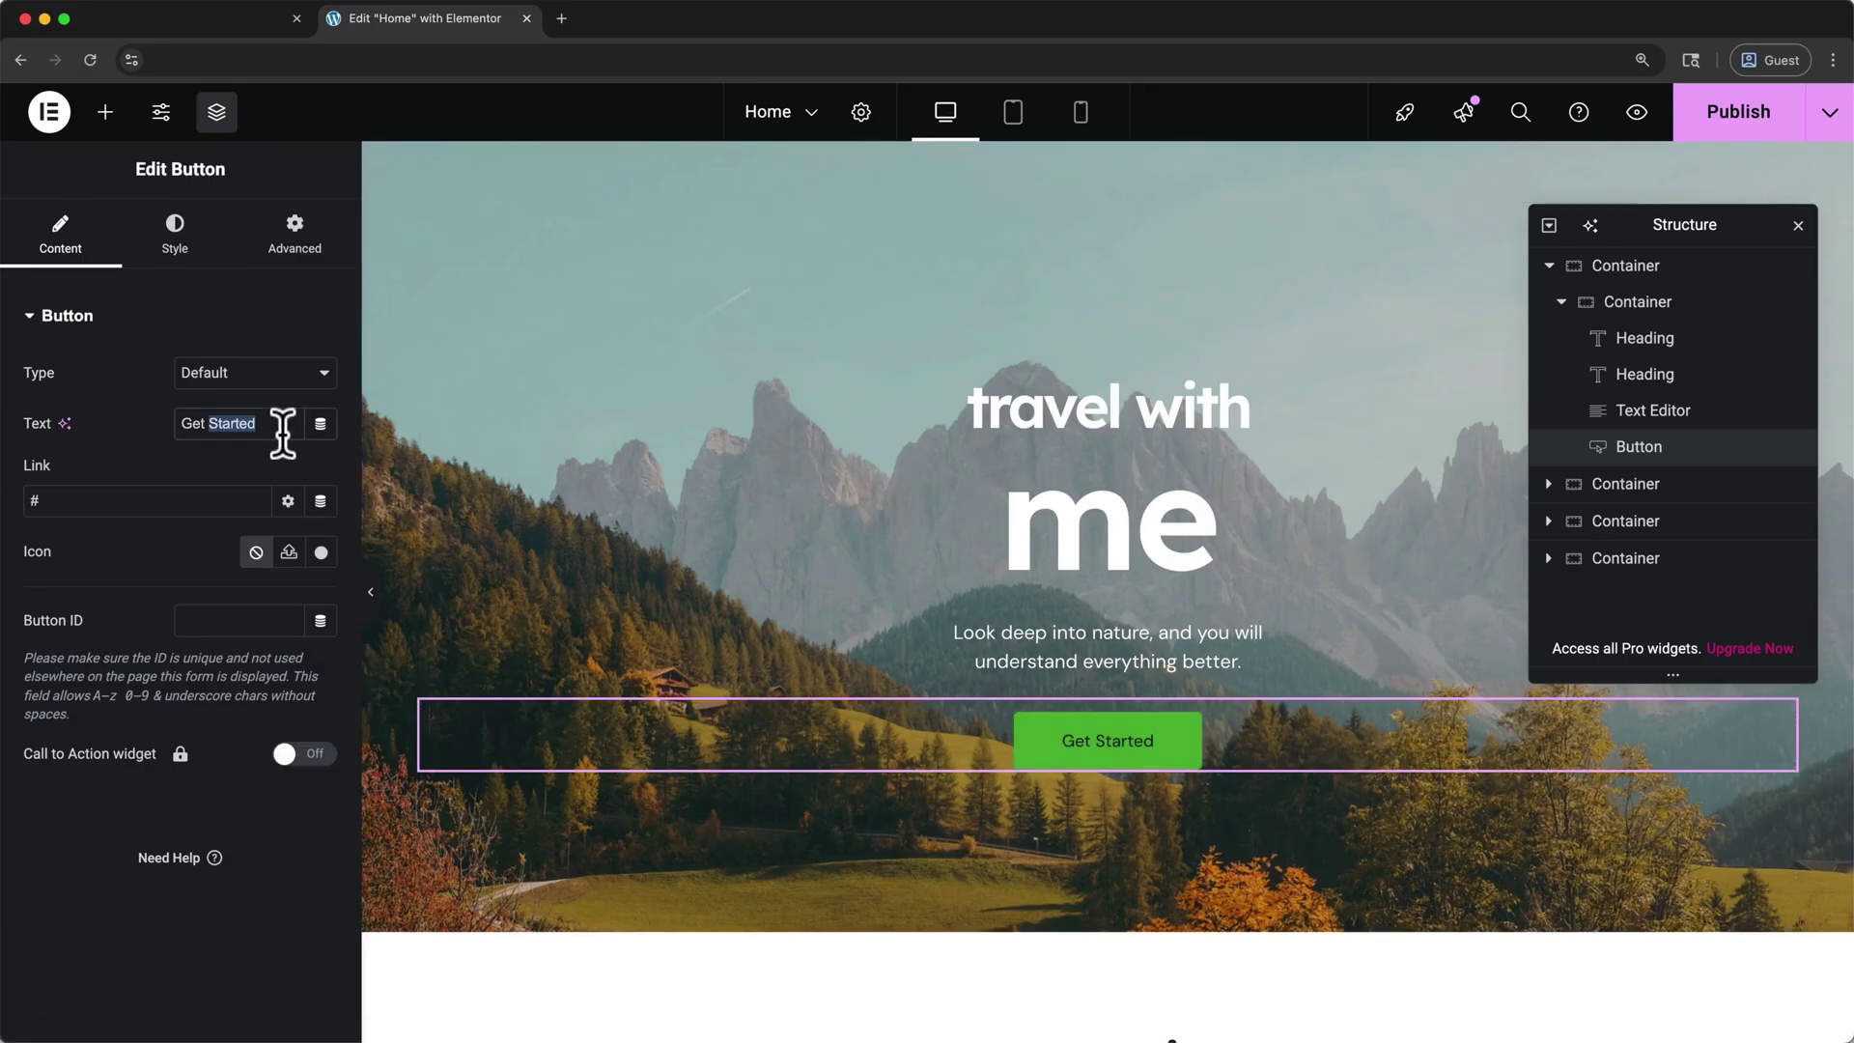
text(View Destinations)
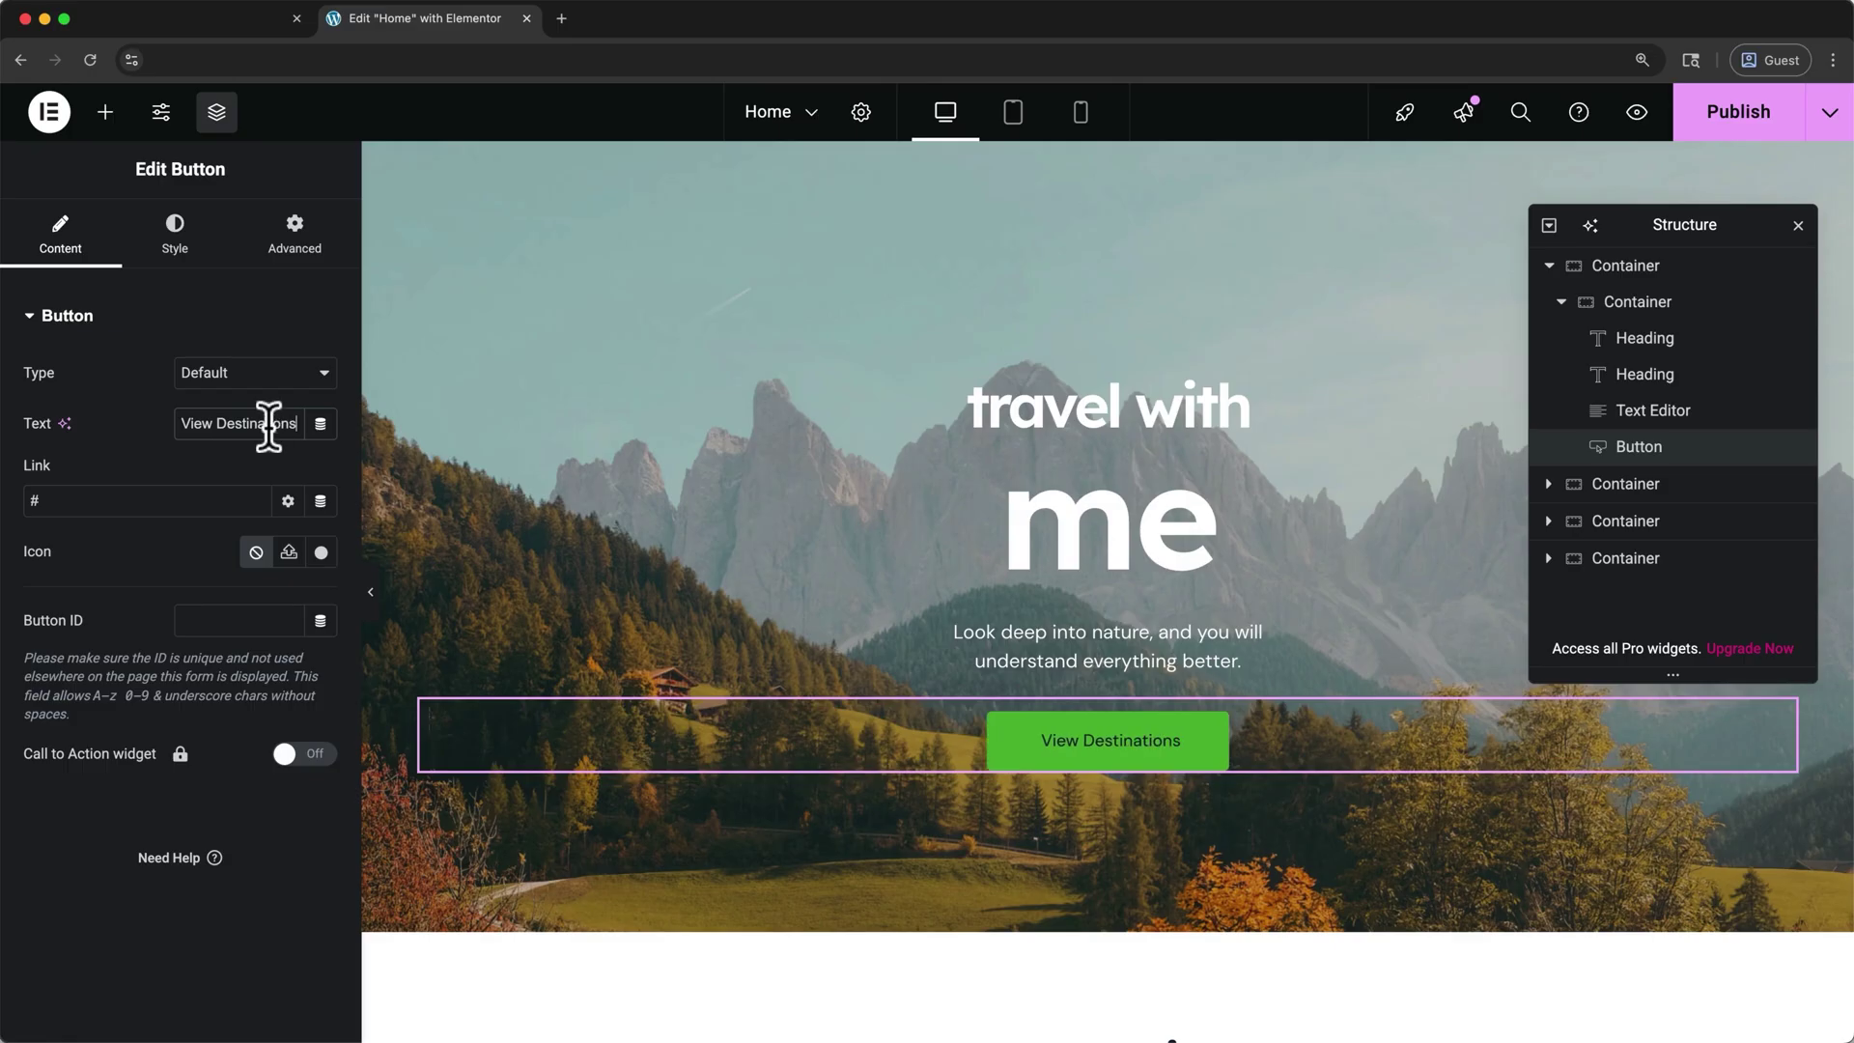
click(168, 253)
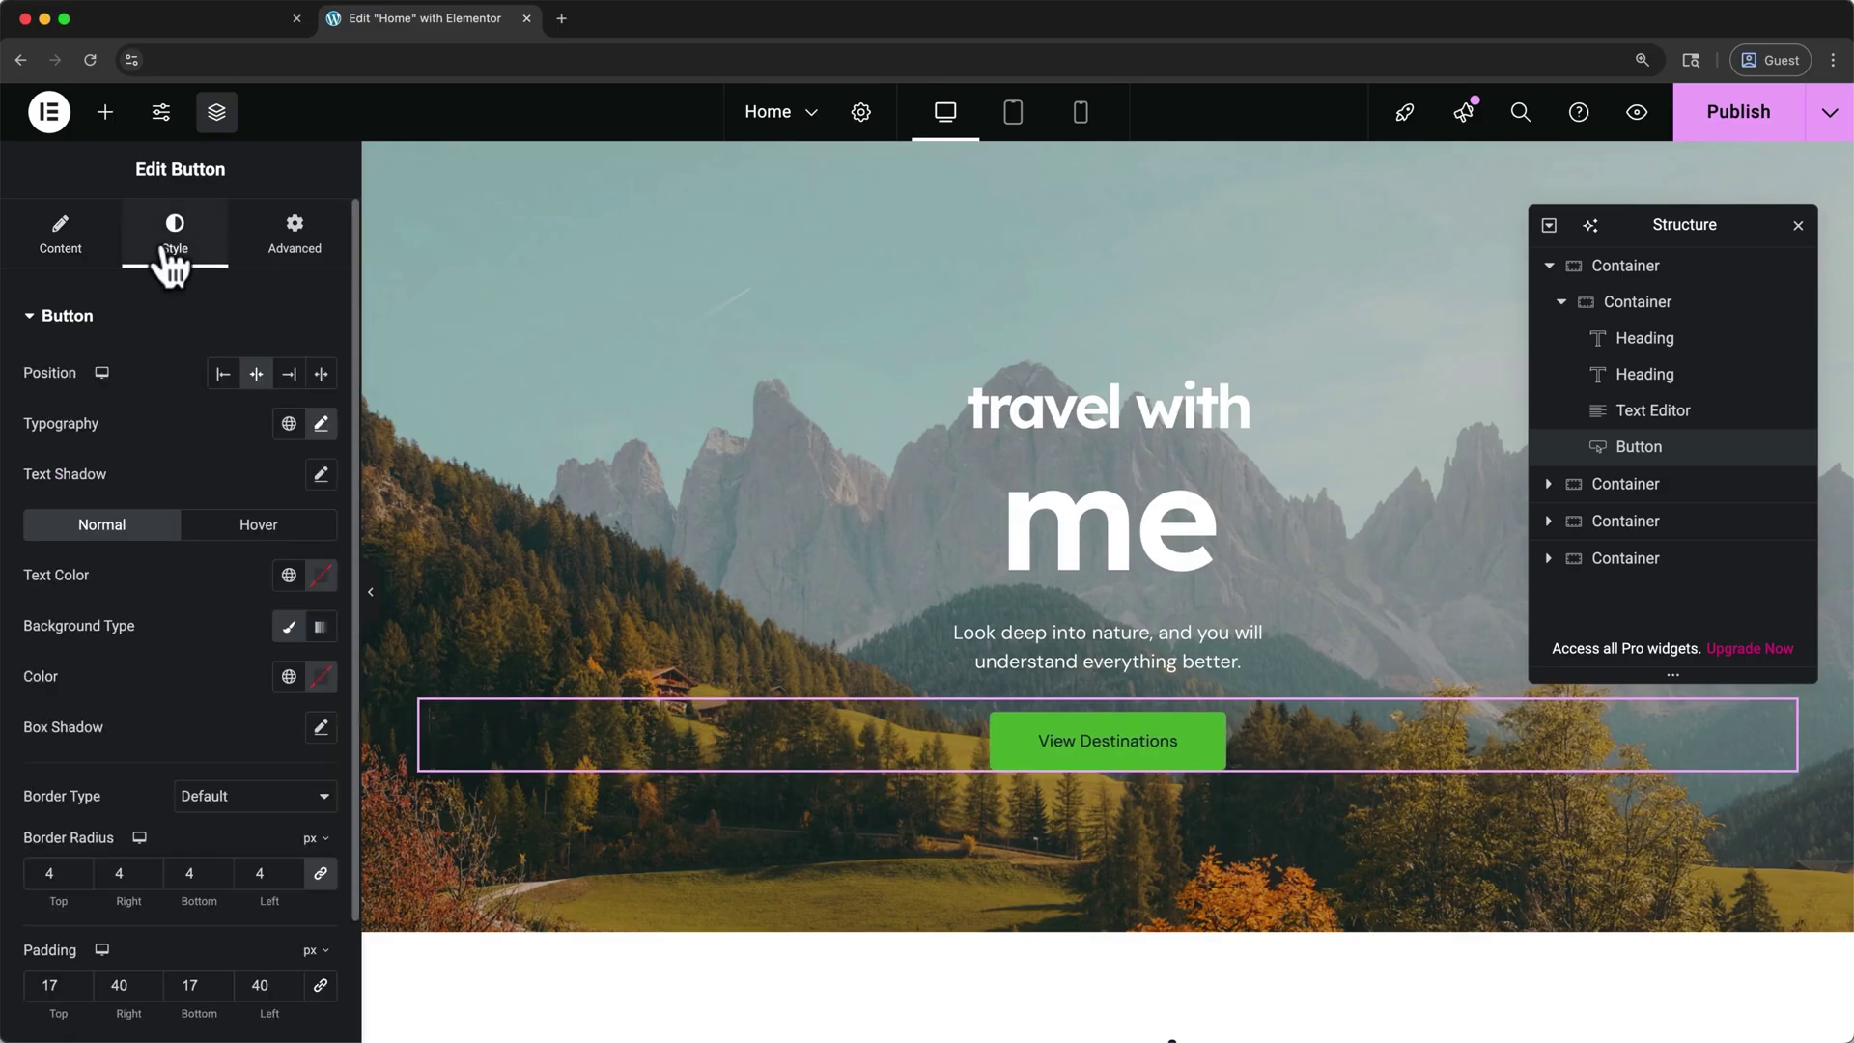
click(286, 578)
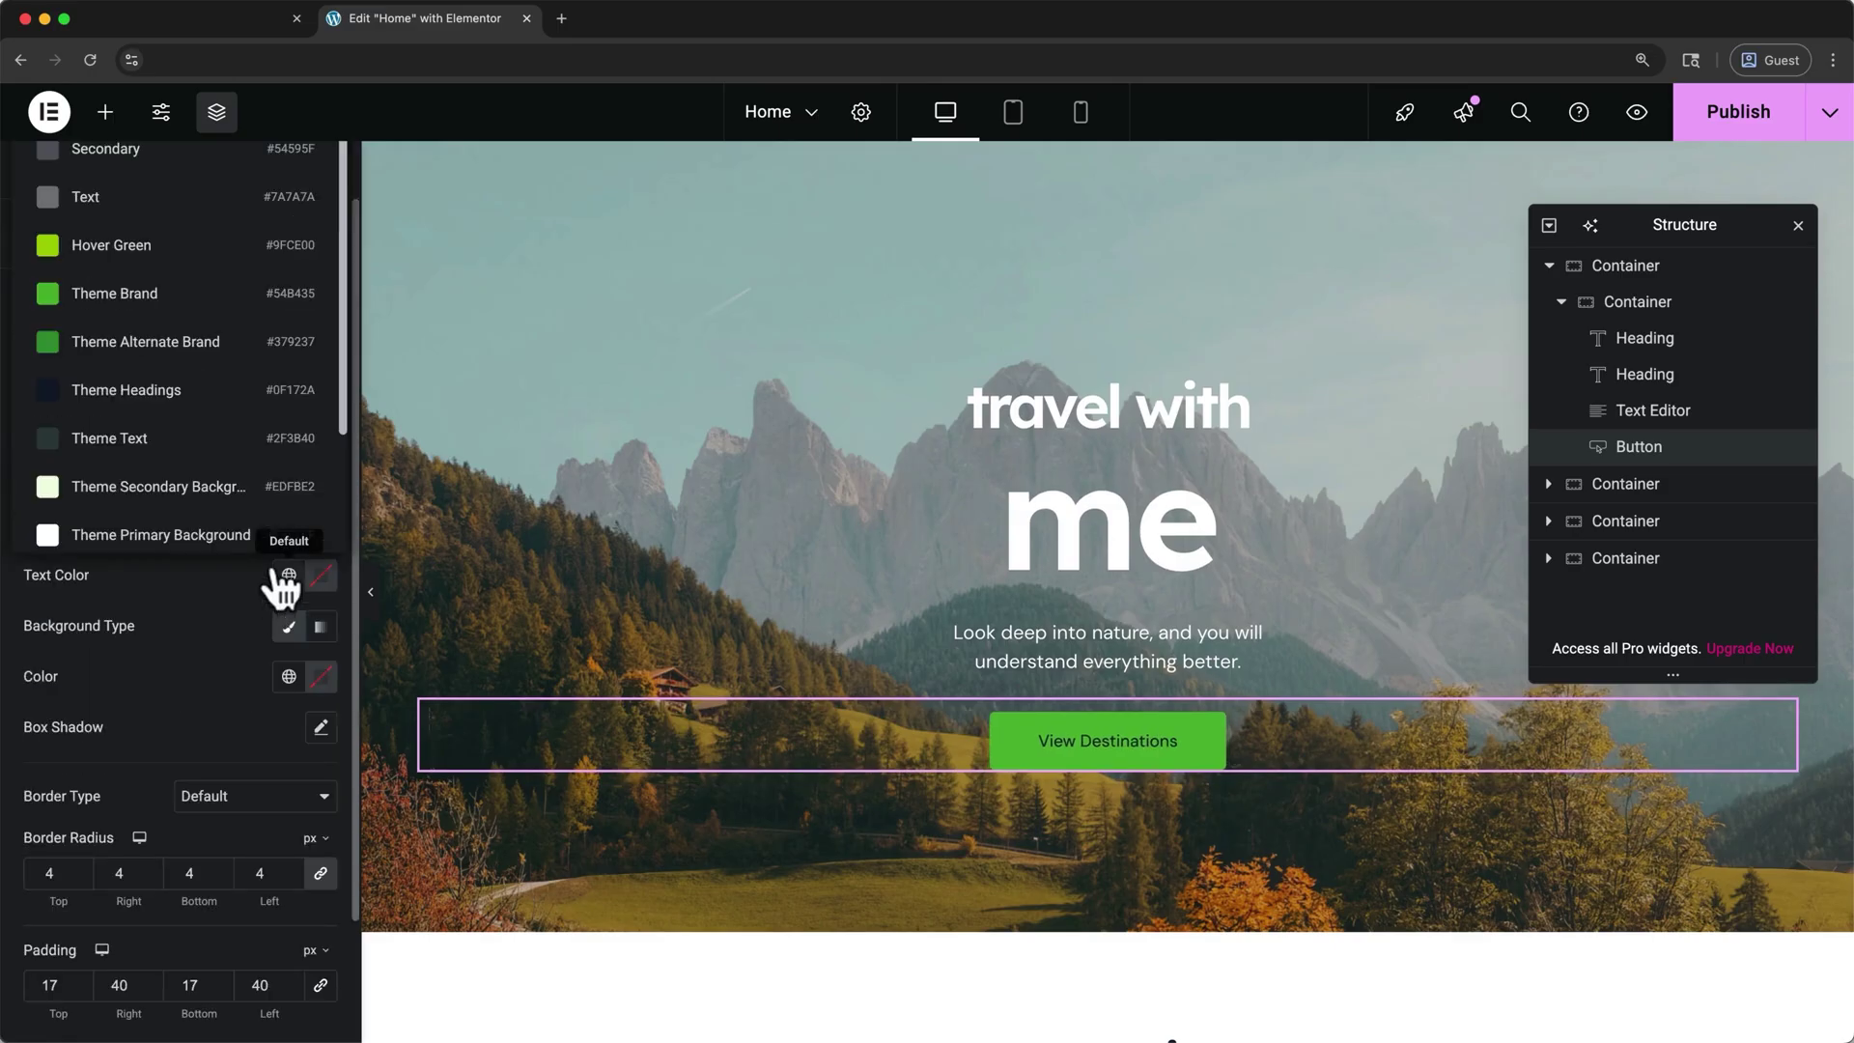
click(222, 541)
- Scroll down and select the Web Design service image
scroll(389, 463, down, 3)
scroll(388, 462, down, 8)
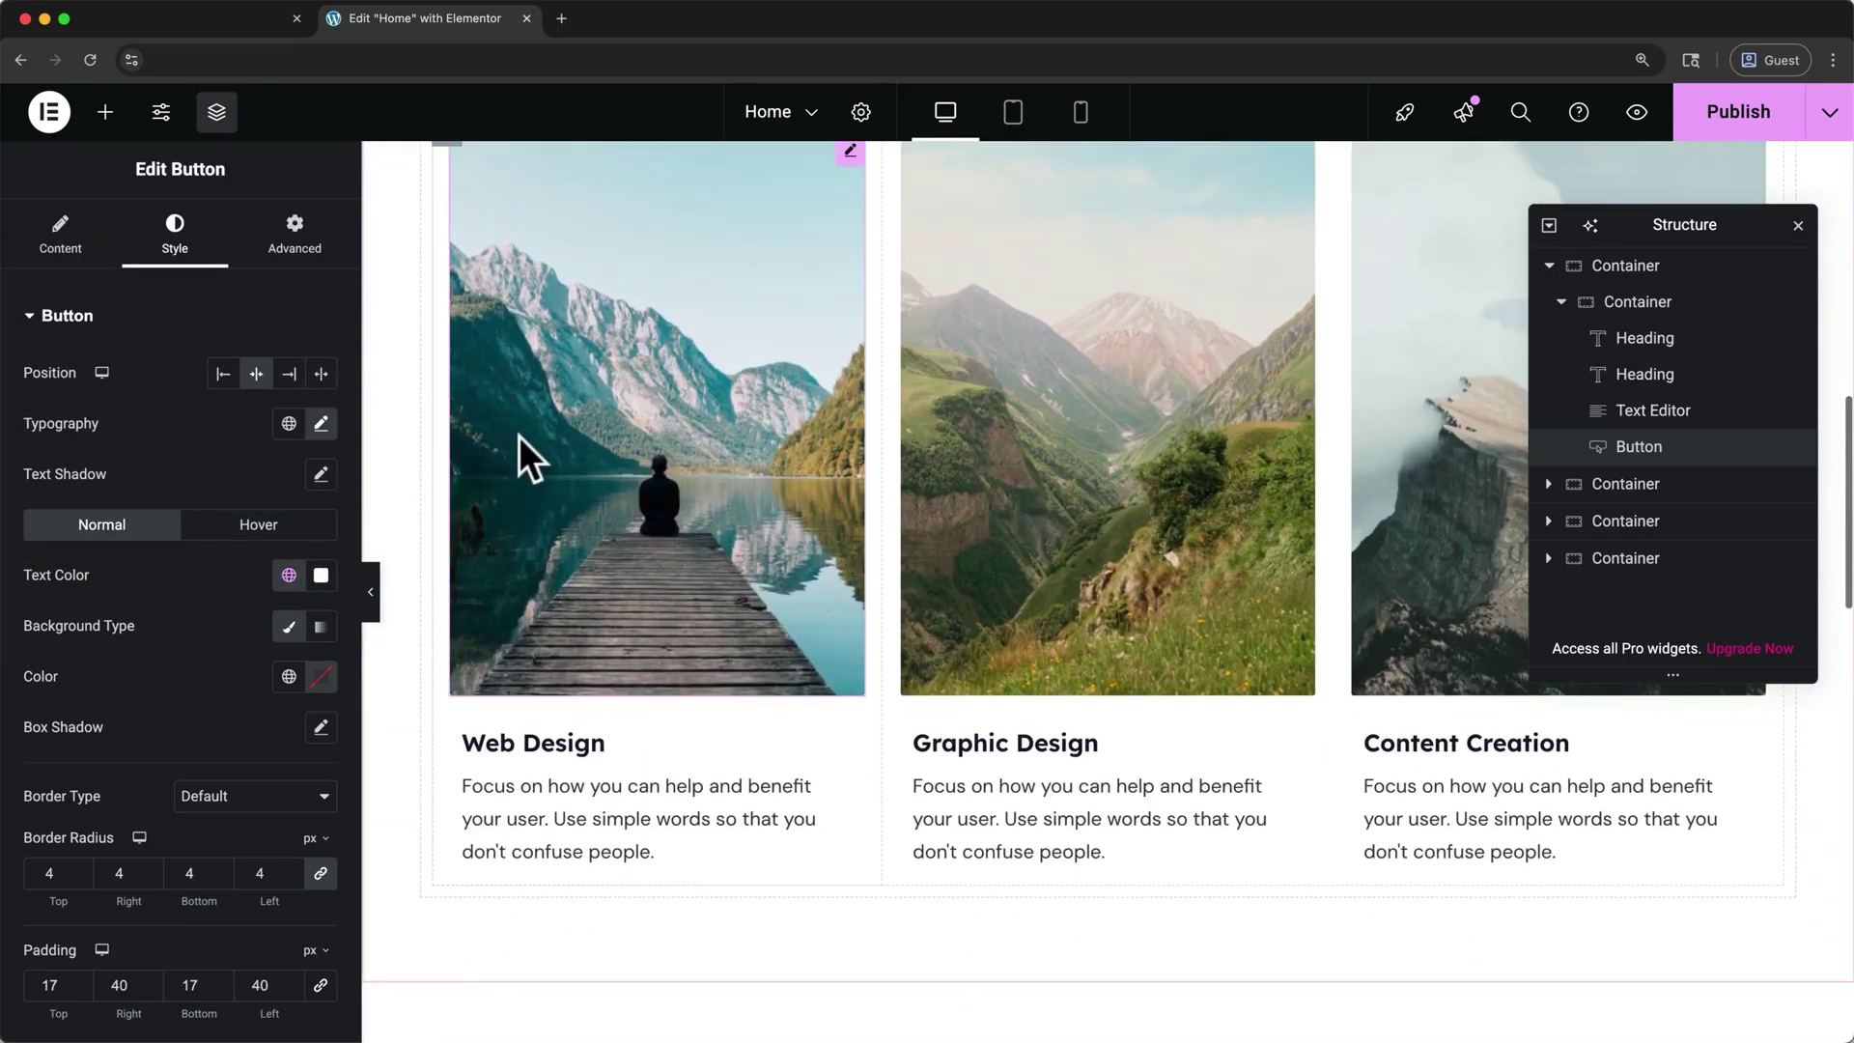
click(551, 418)
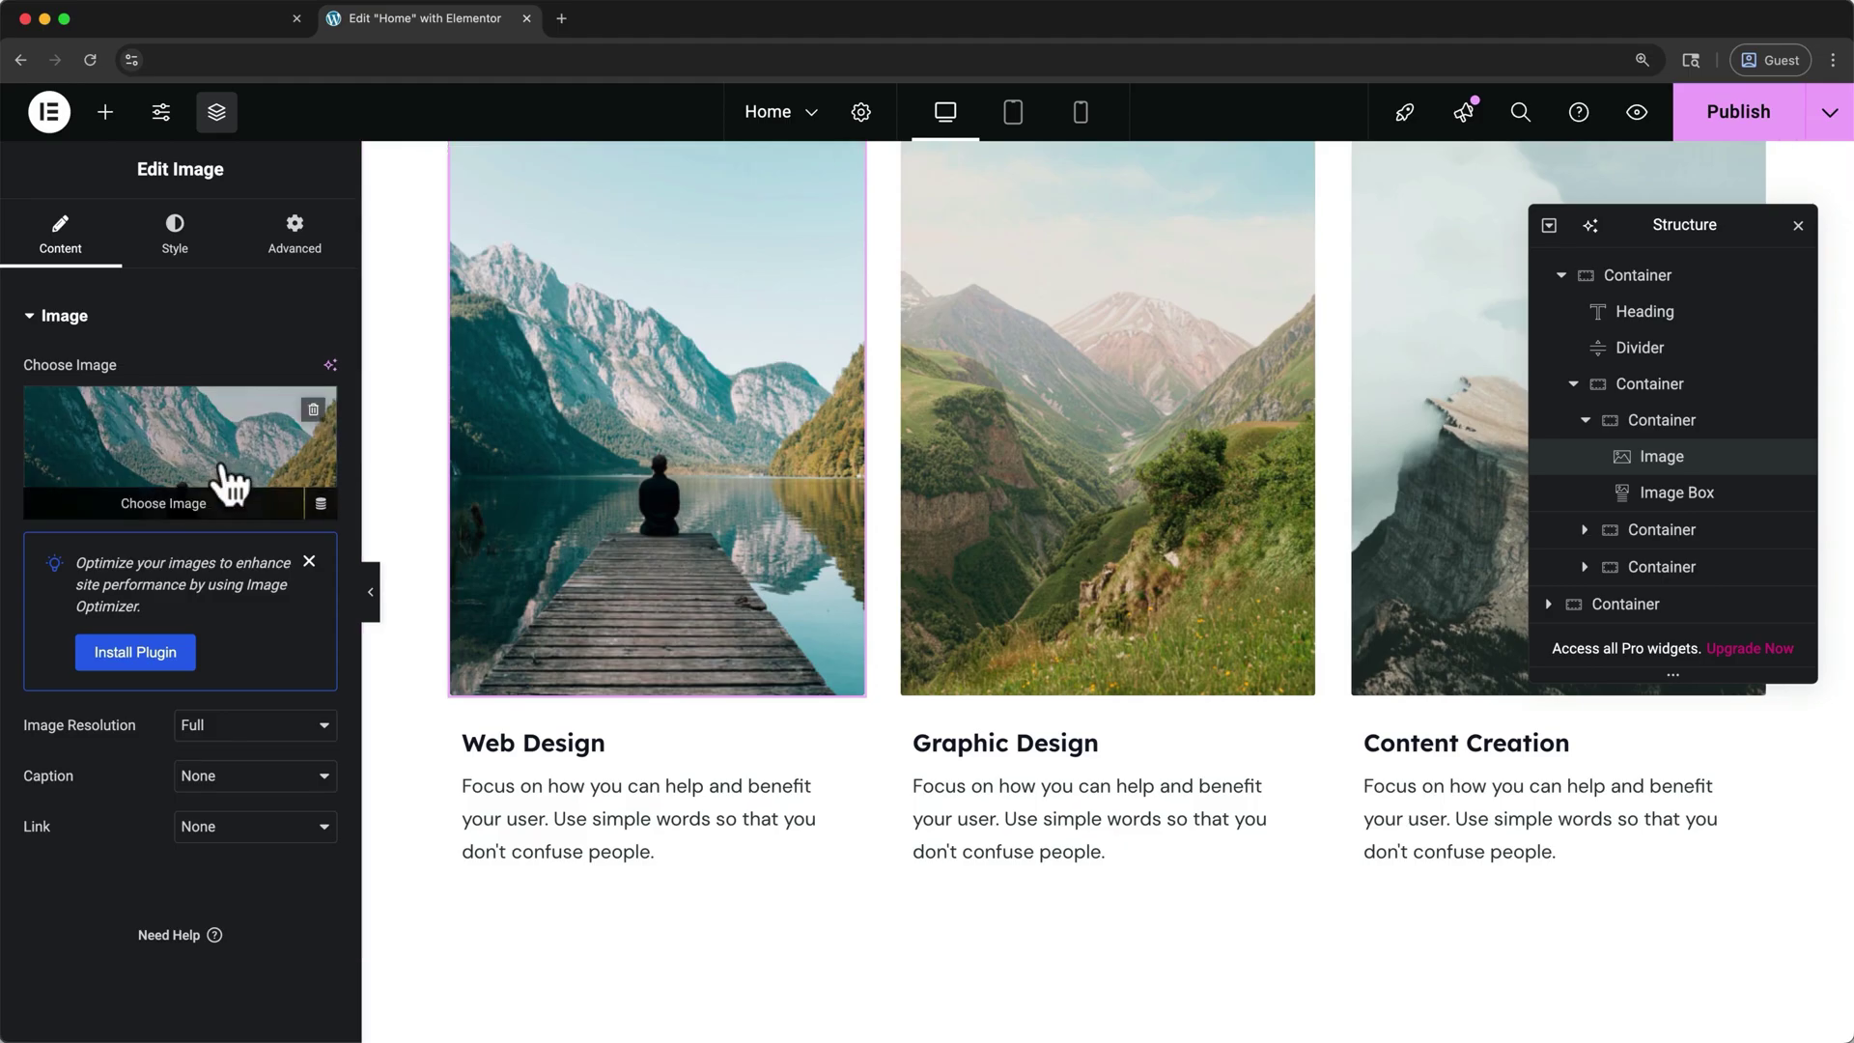
- Upload web design 2.jpg and use it as the Web Design service image
click(204, 503)
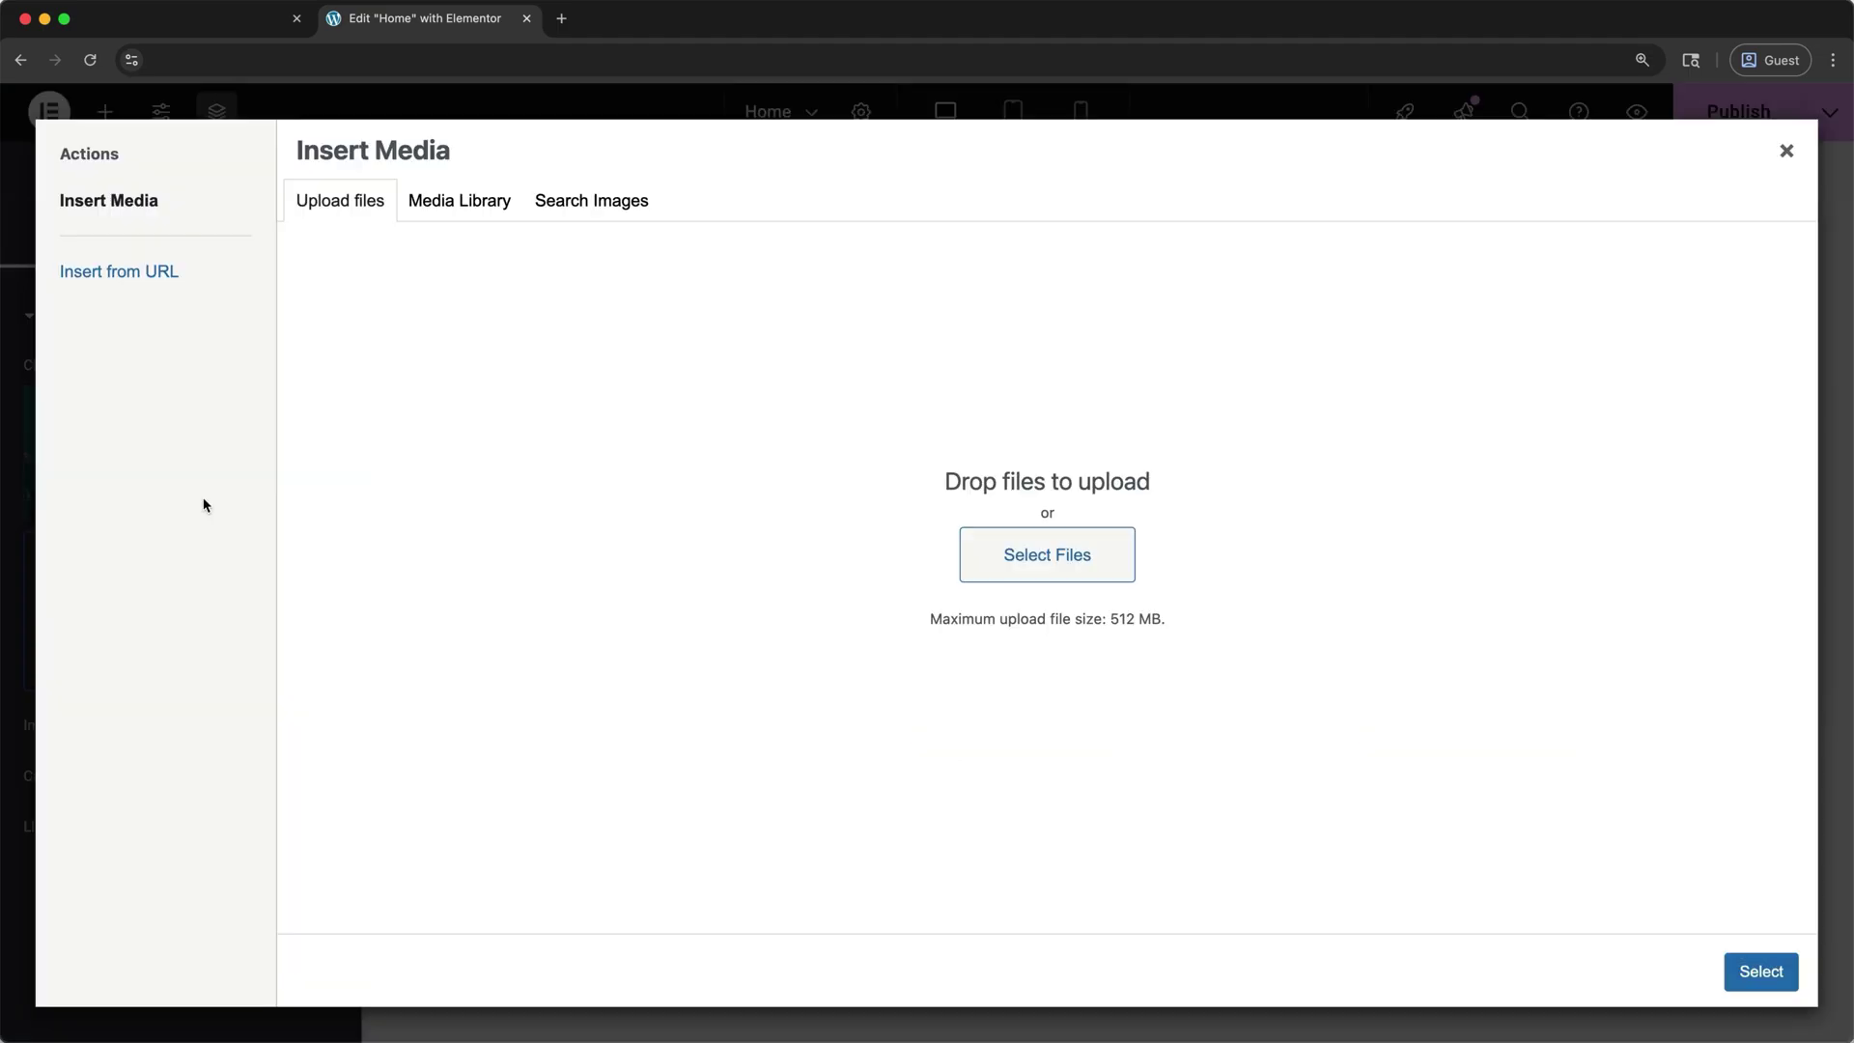
click(965, 548)
click(1490, 852)
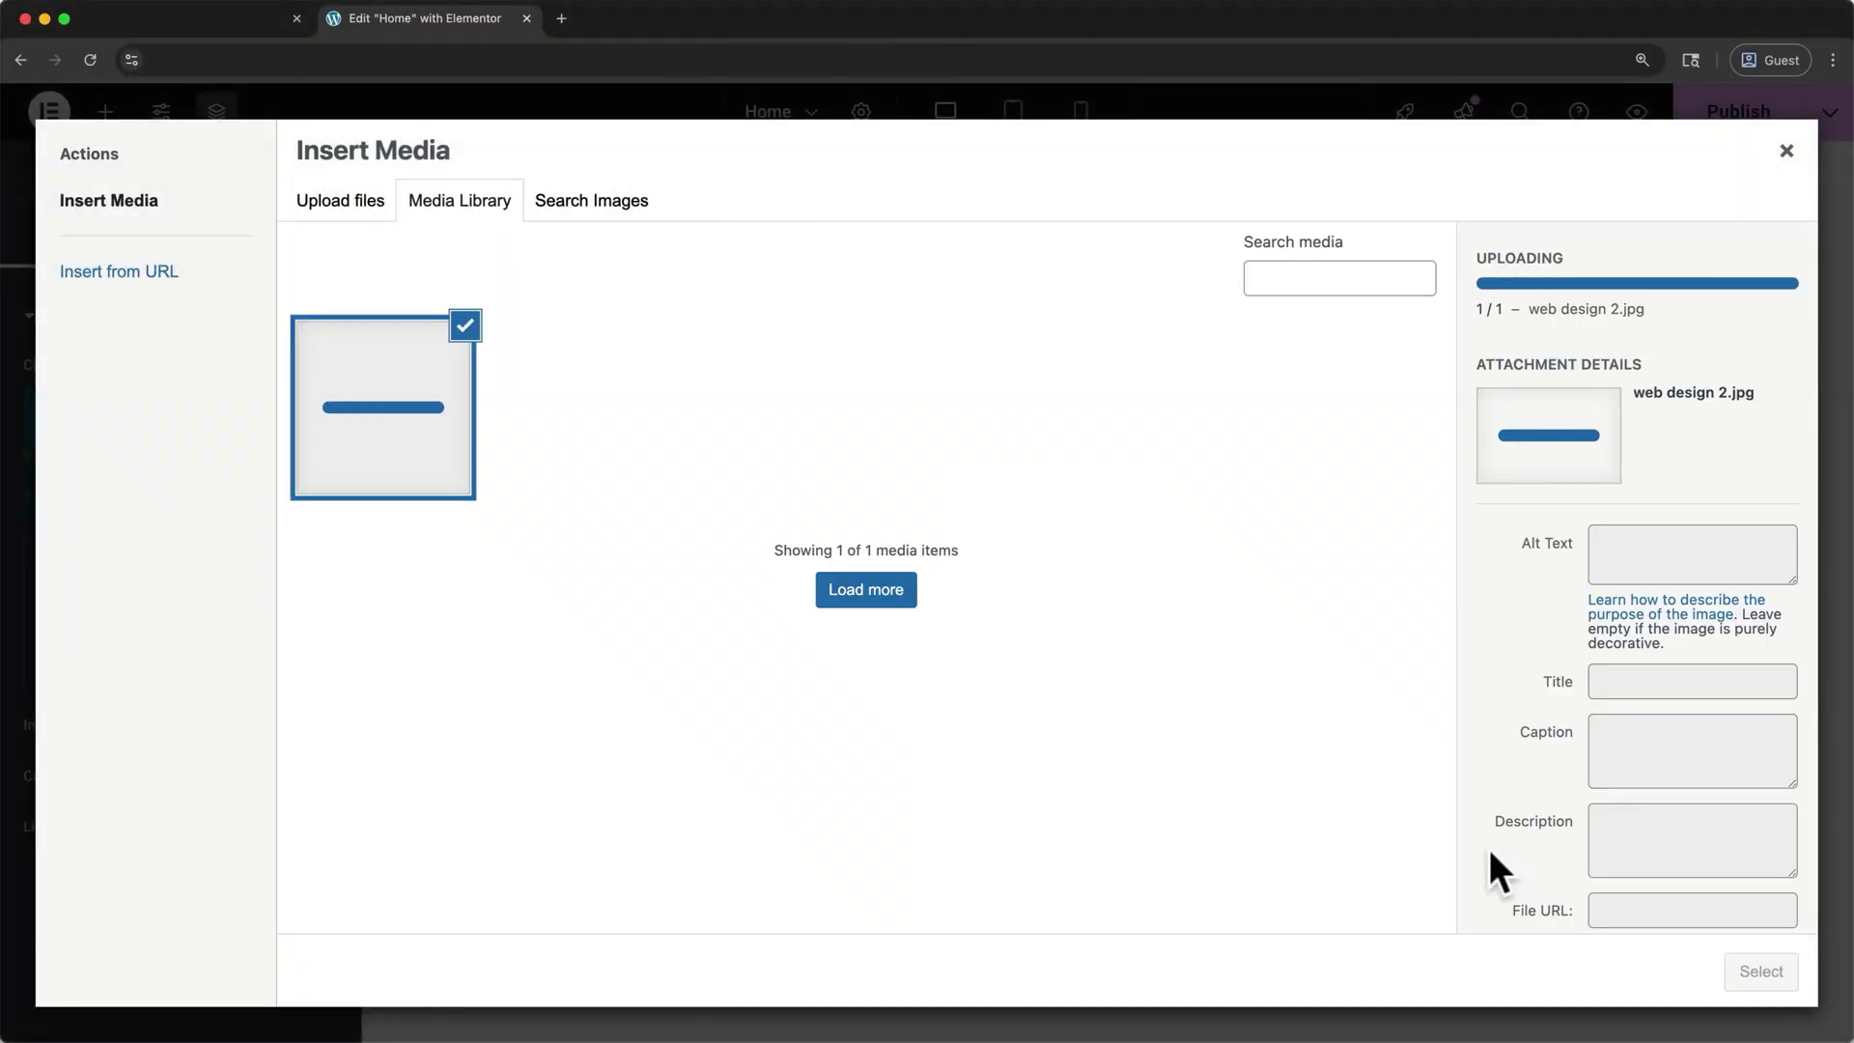
click(1762, 972)
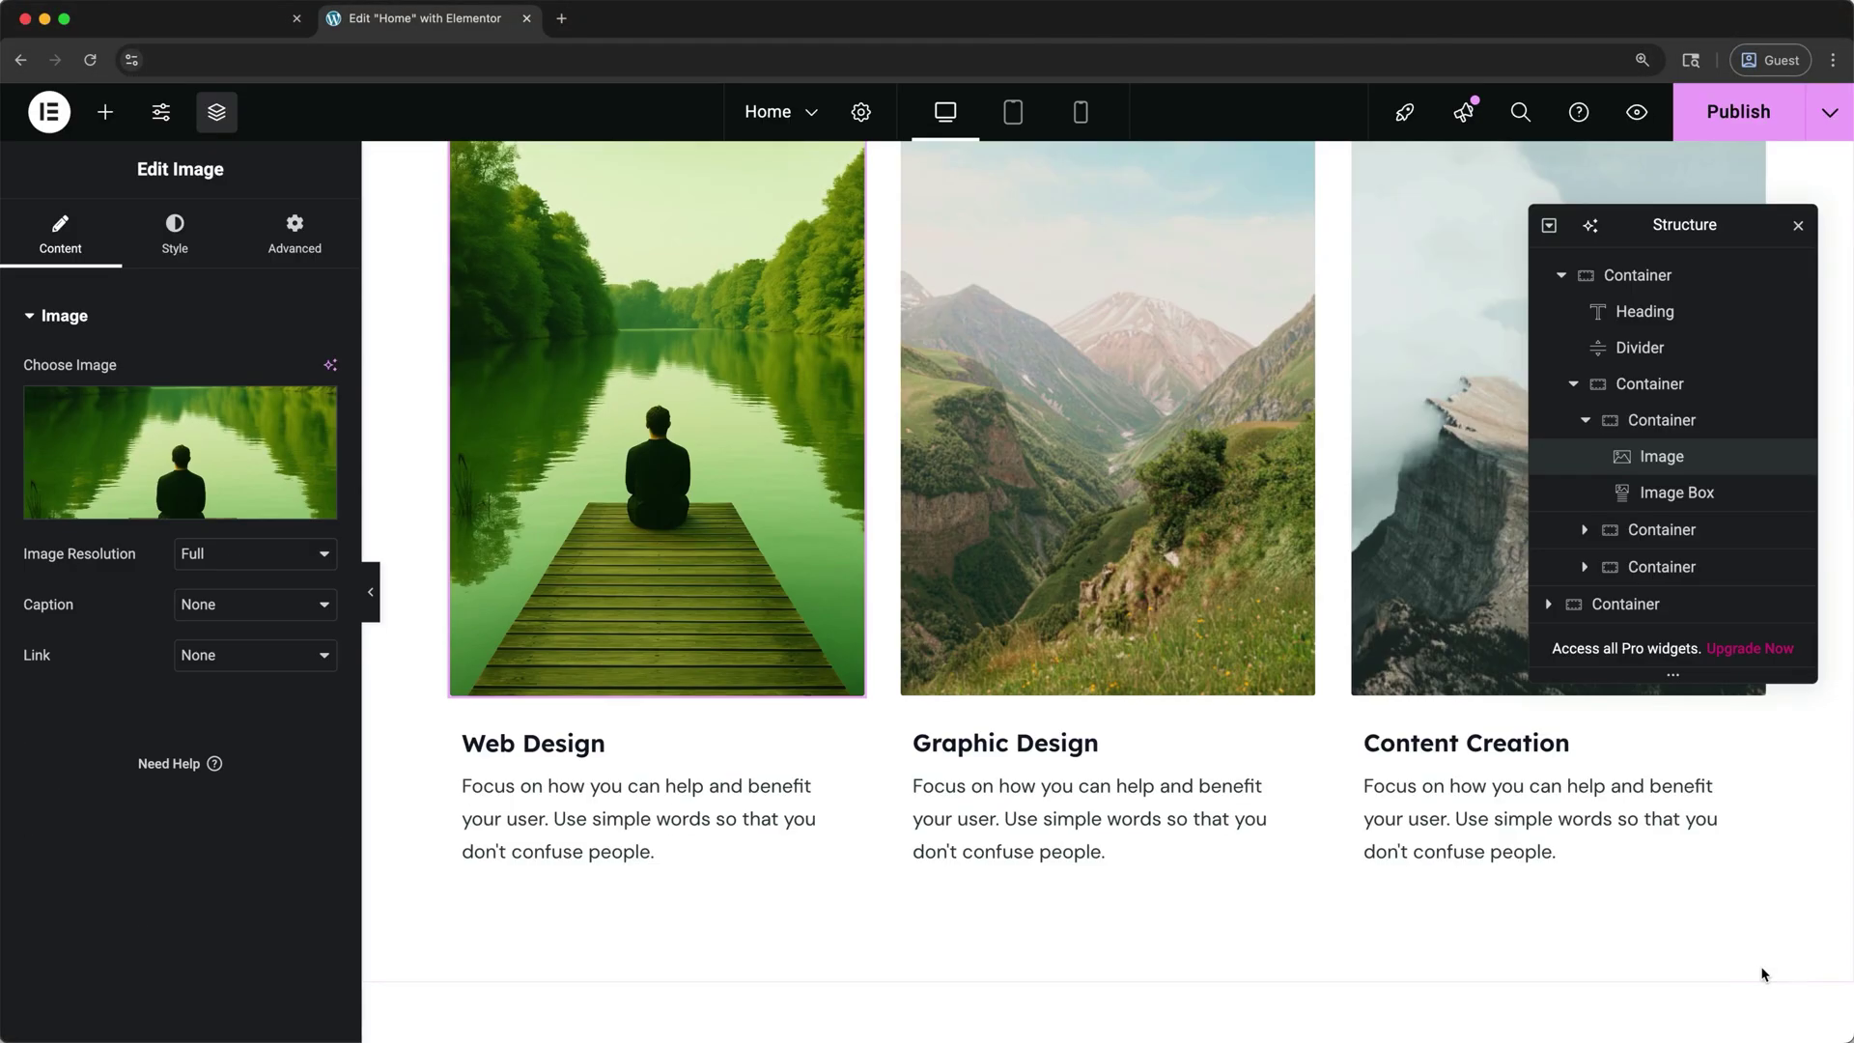
- Close the Navigator and adjust the Web Design image's width in its style settings
click(1798, 228)
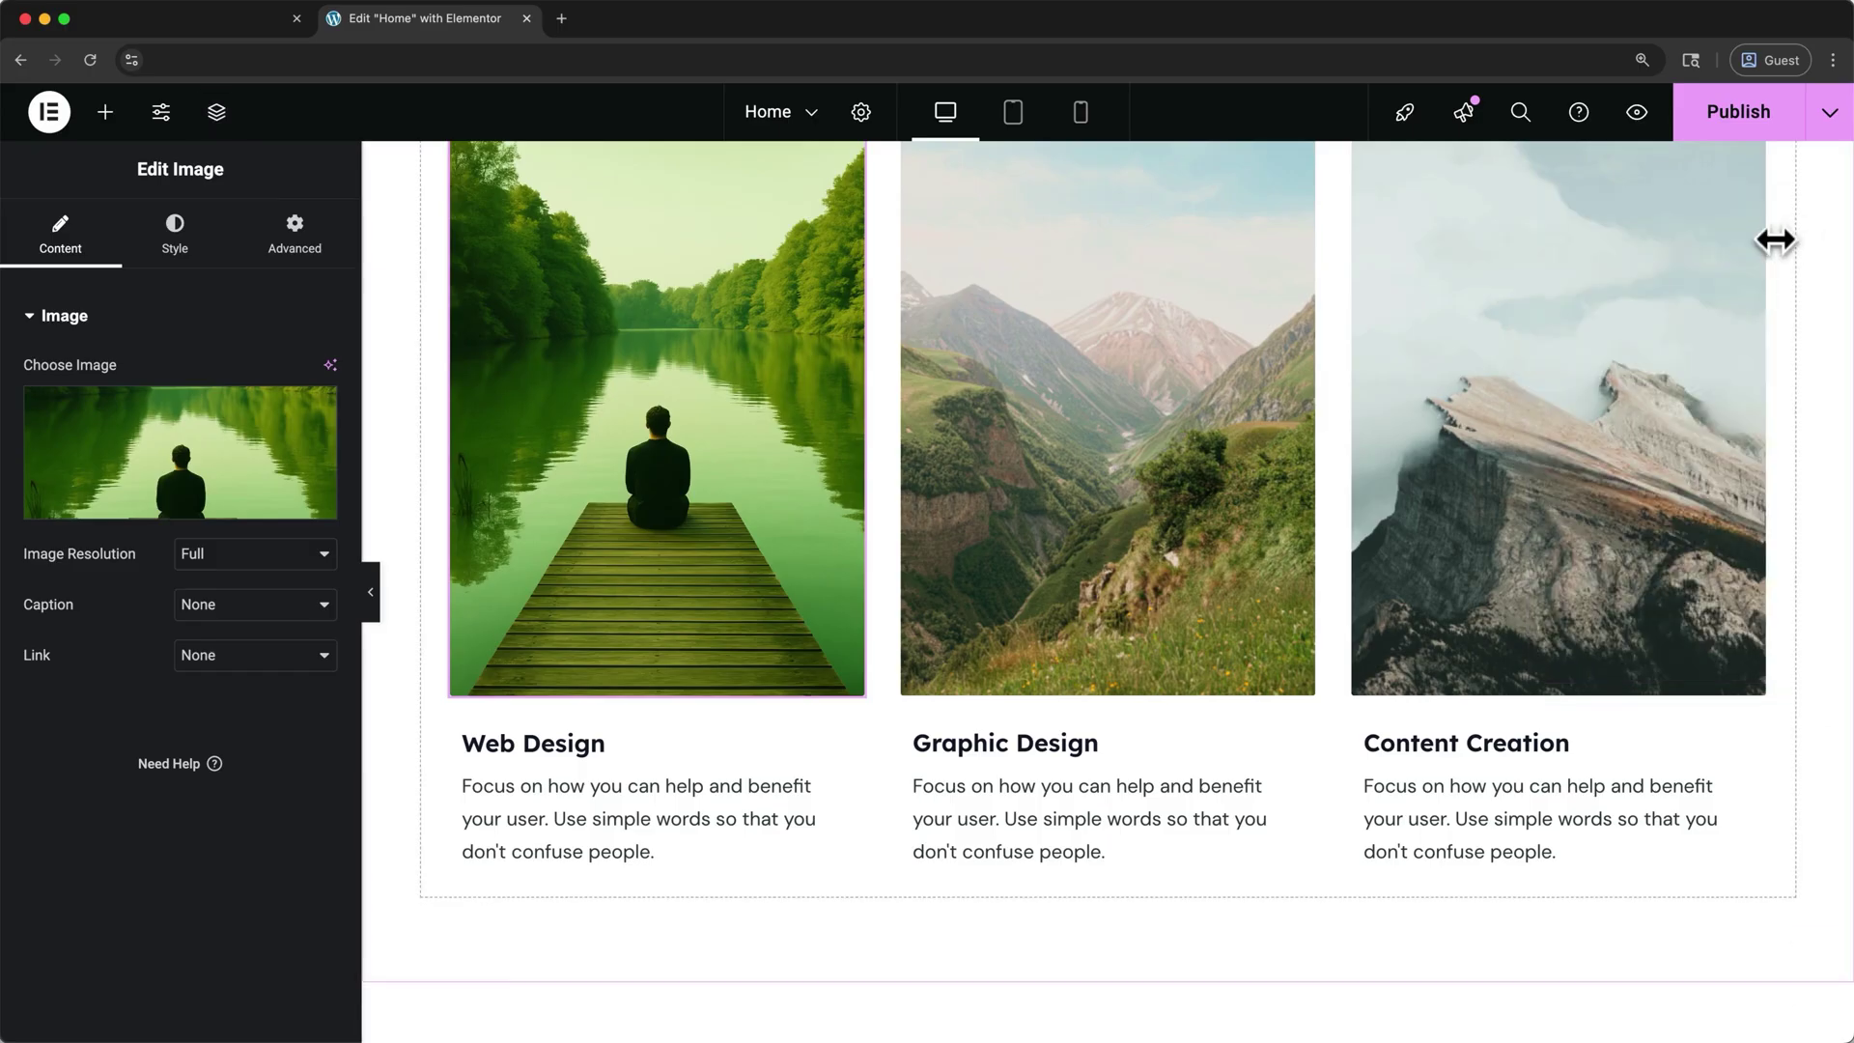
click(189, 260)
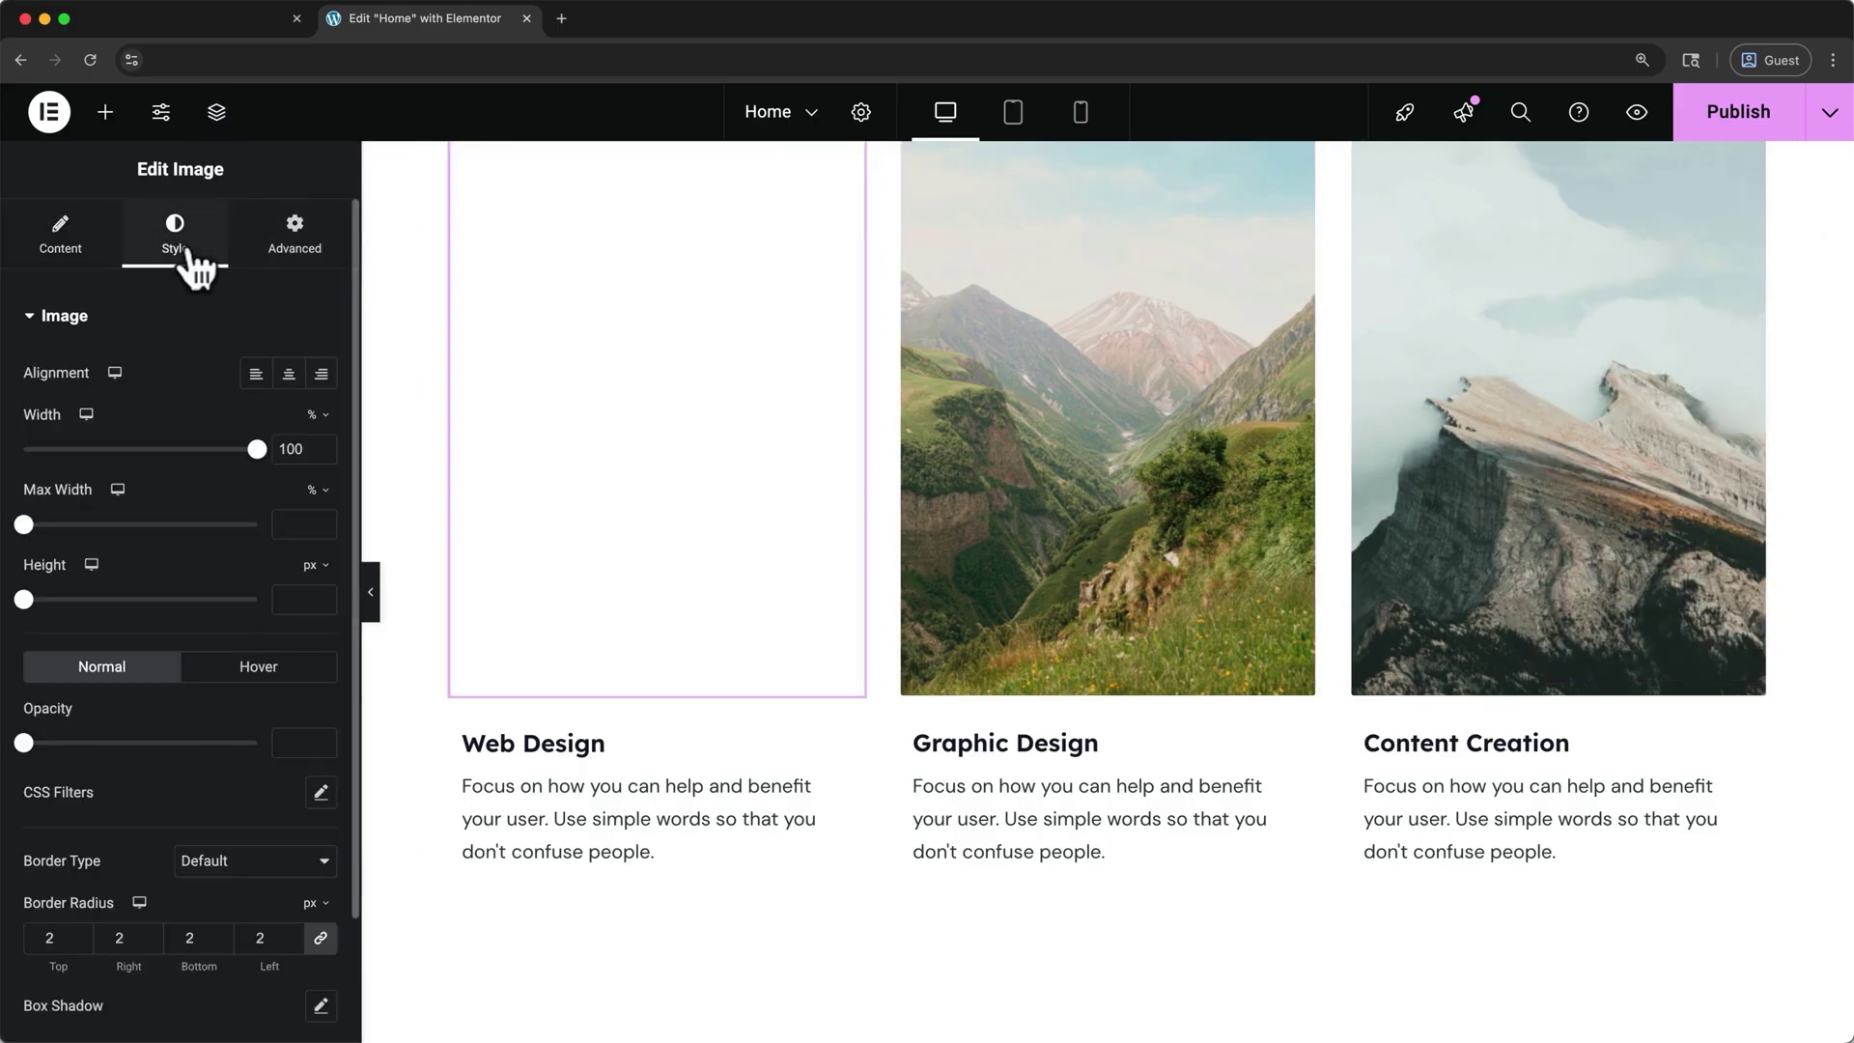
mouse_move(257, 449)
mouse_down()
mouse_move(217, 450)
mouse_move(269, 450)
mouse_up()
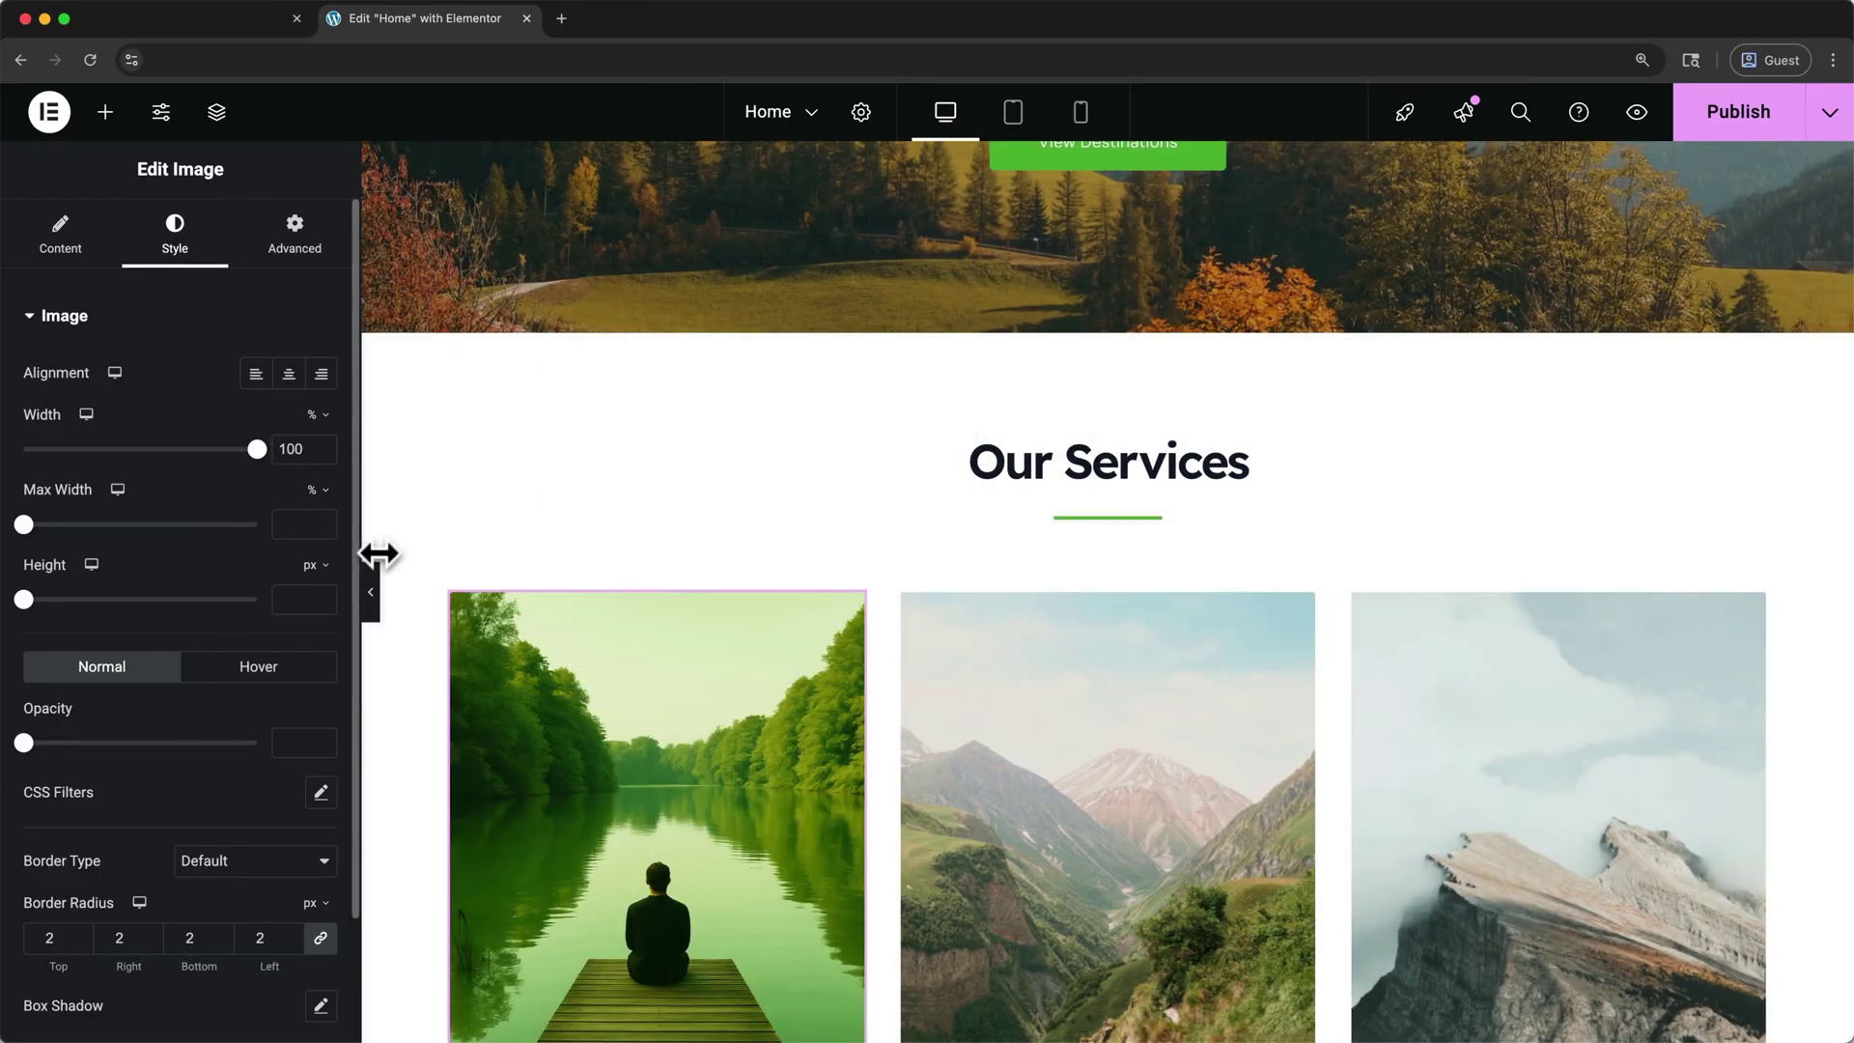
- Save the homepage and switch to editing the About page
click(817, 112)
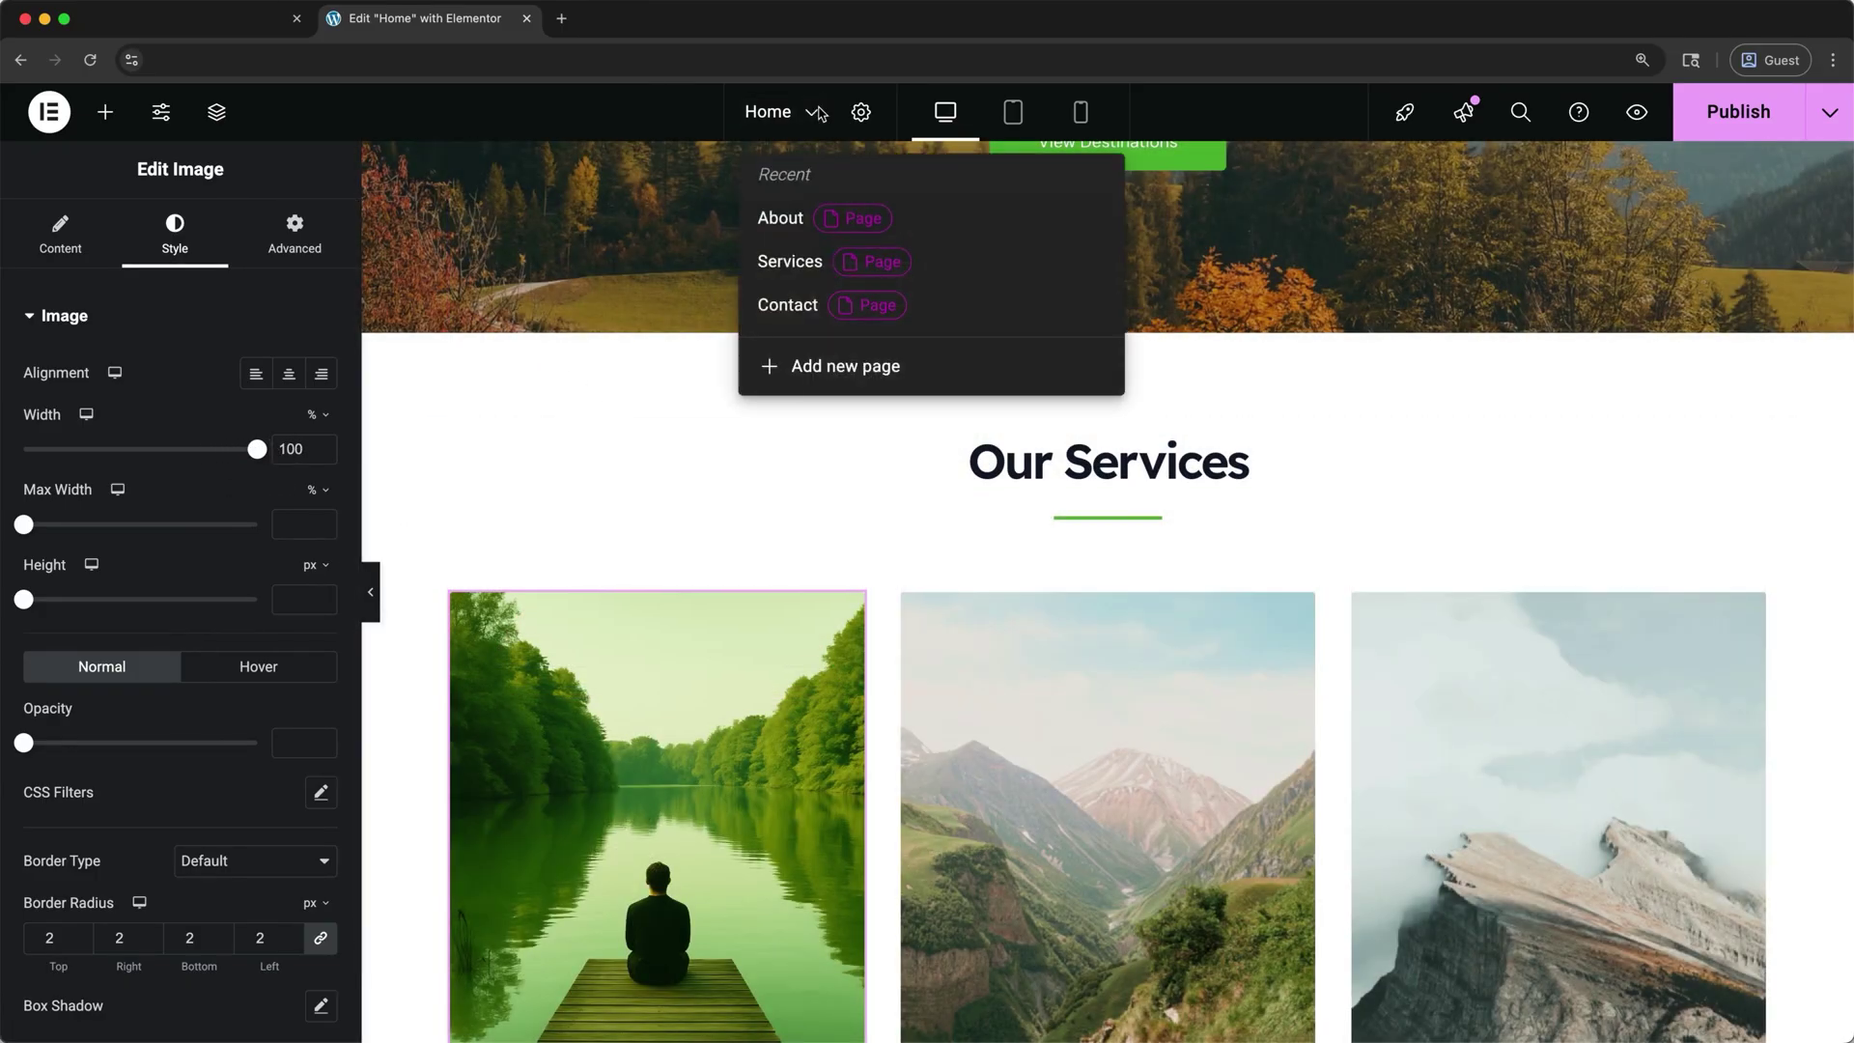
click(780, 220)
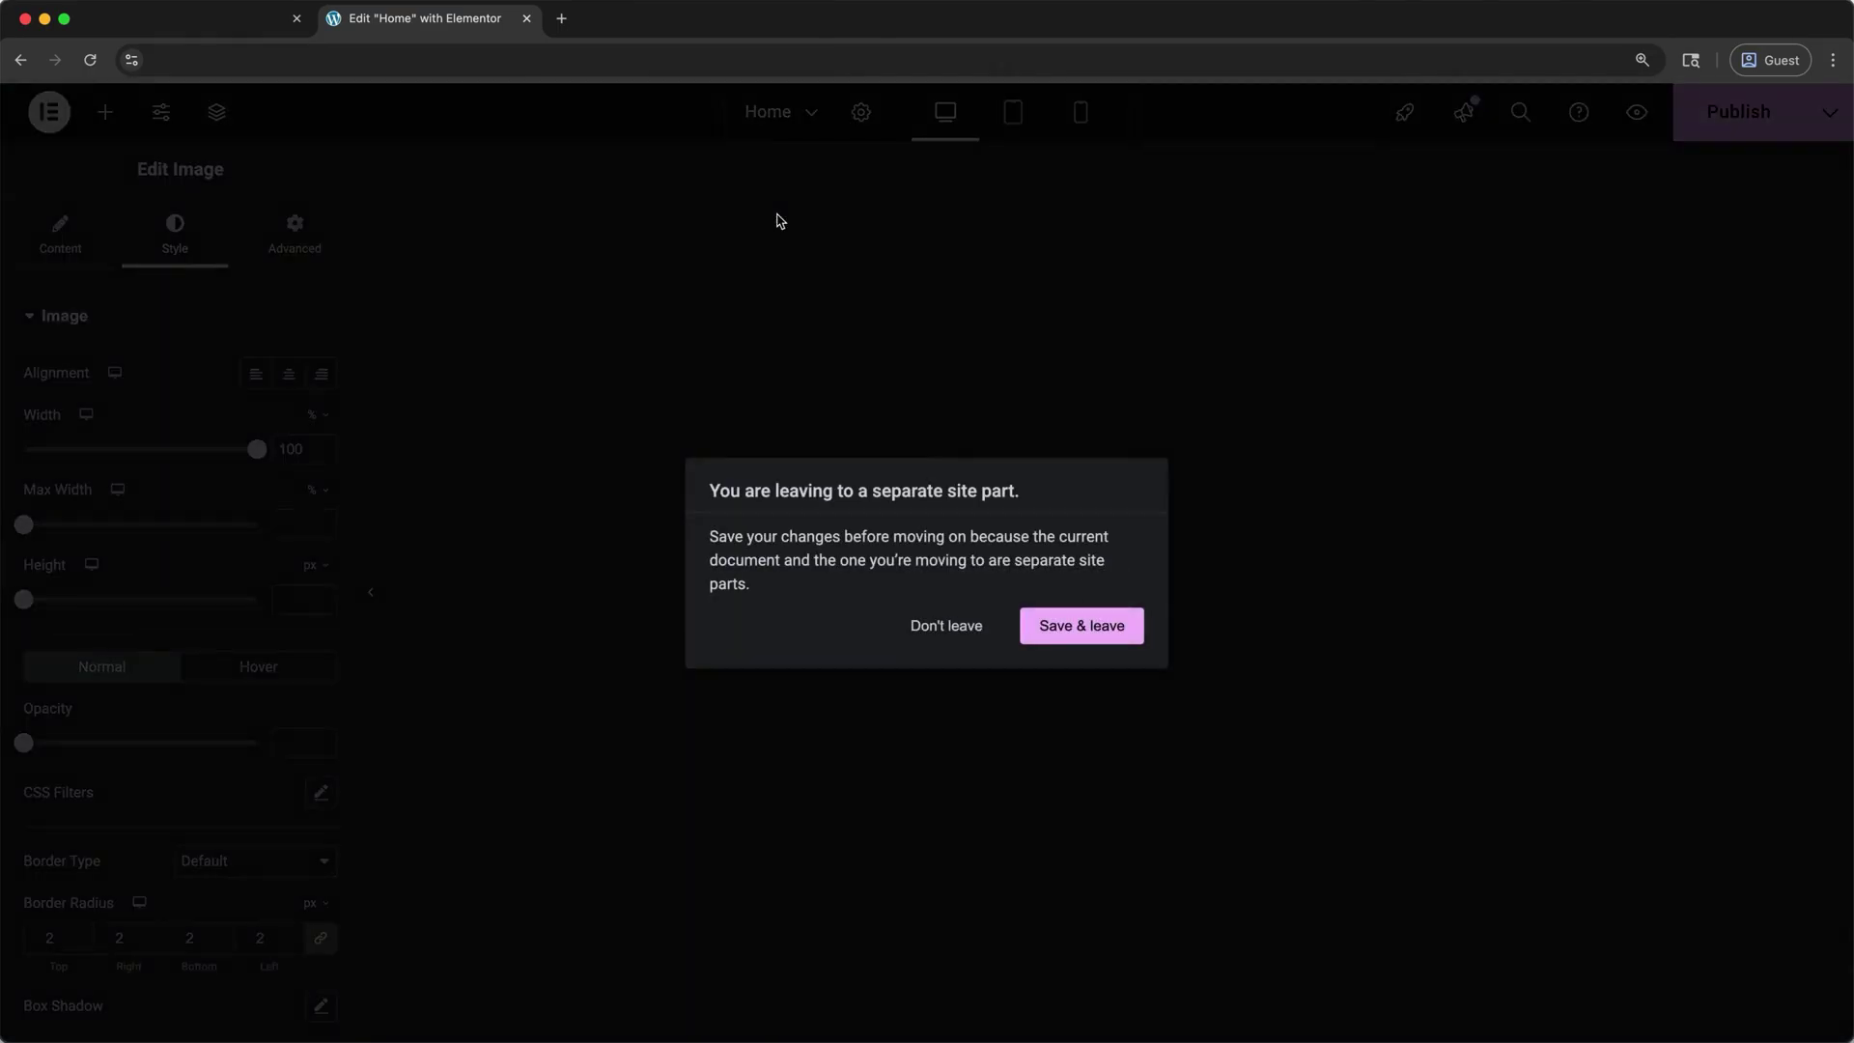
click(1053, 626)
- Change the About heading from 'about us' to 'about our team'
click(1150, 381)
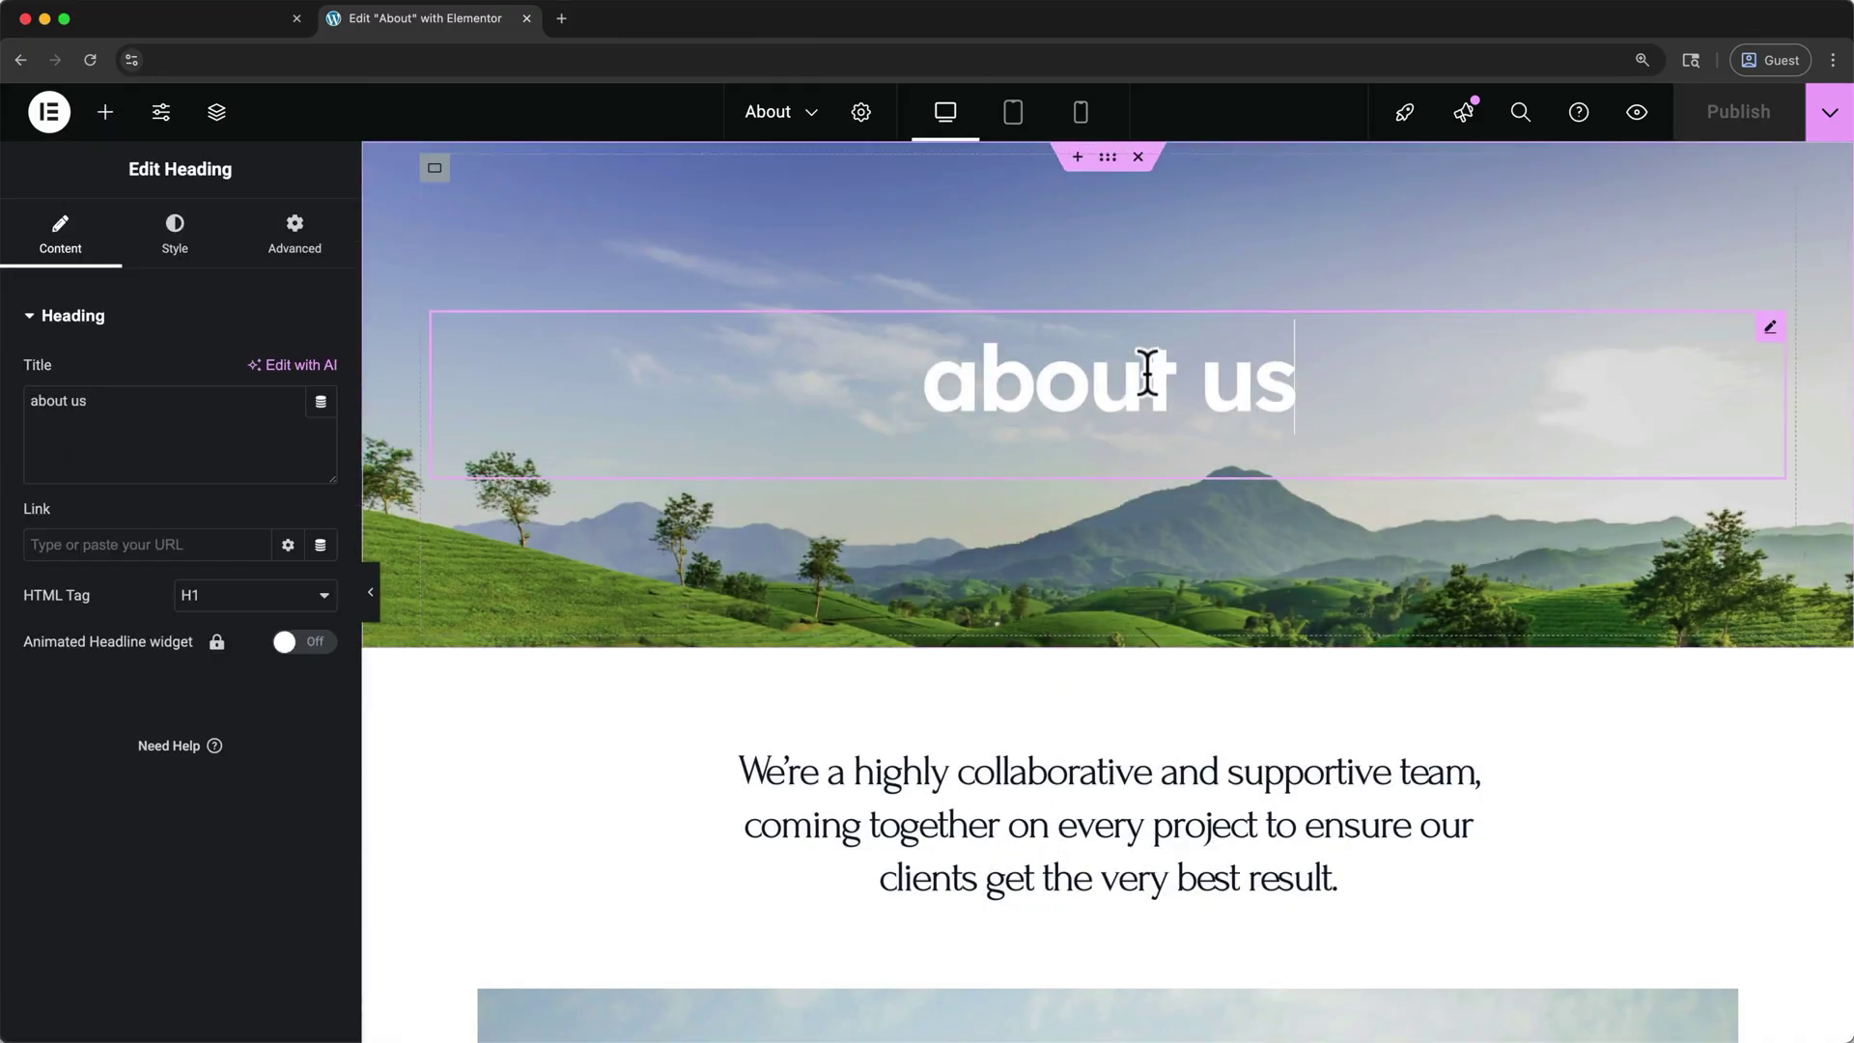
drag(1295, 378, 1217, 378)
text(our team)
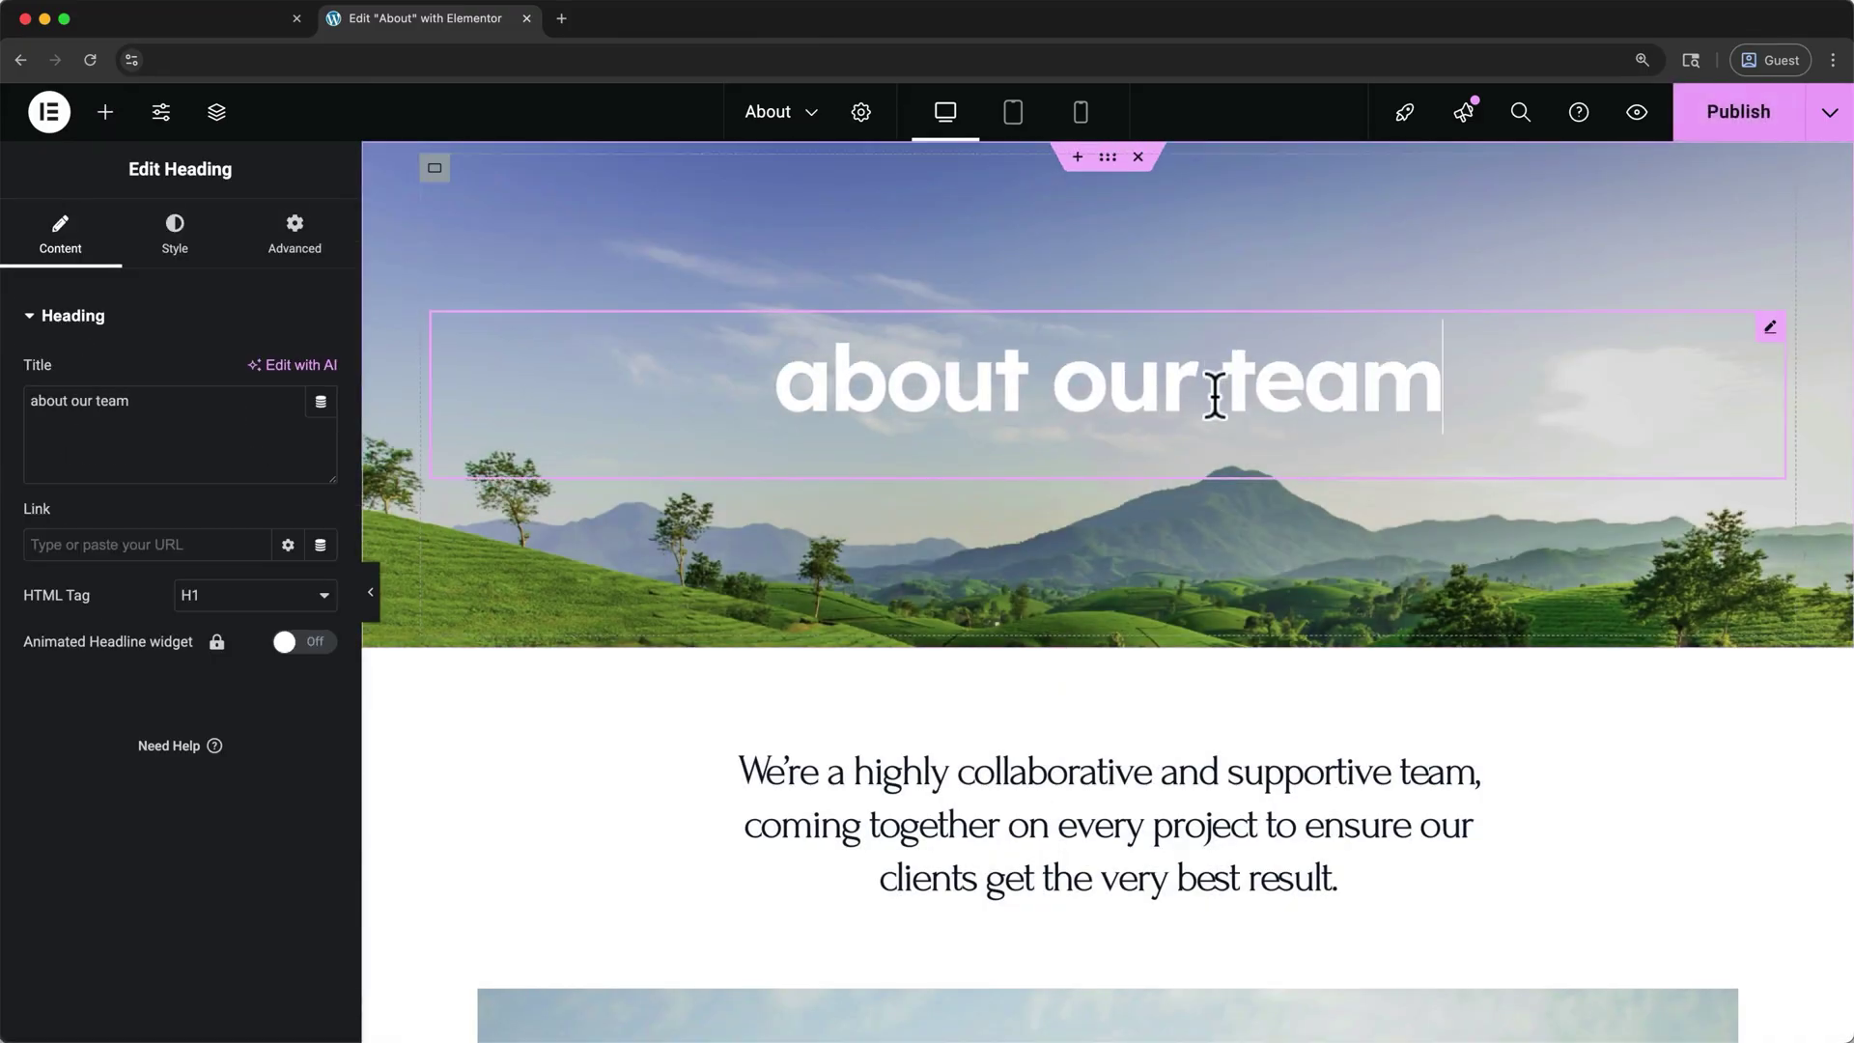
click(556, 19)
text(www.bhwptutorial2.com)
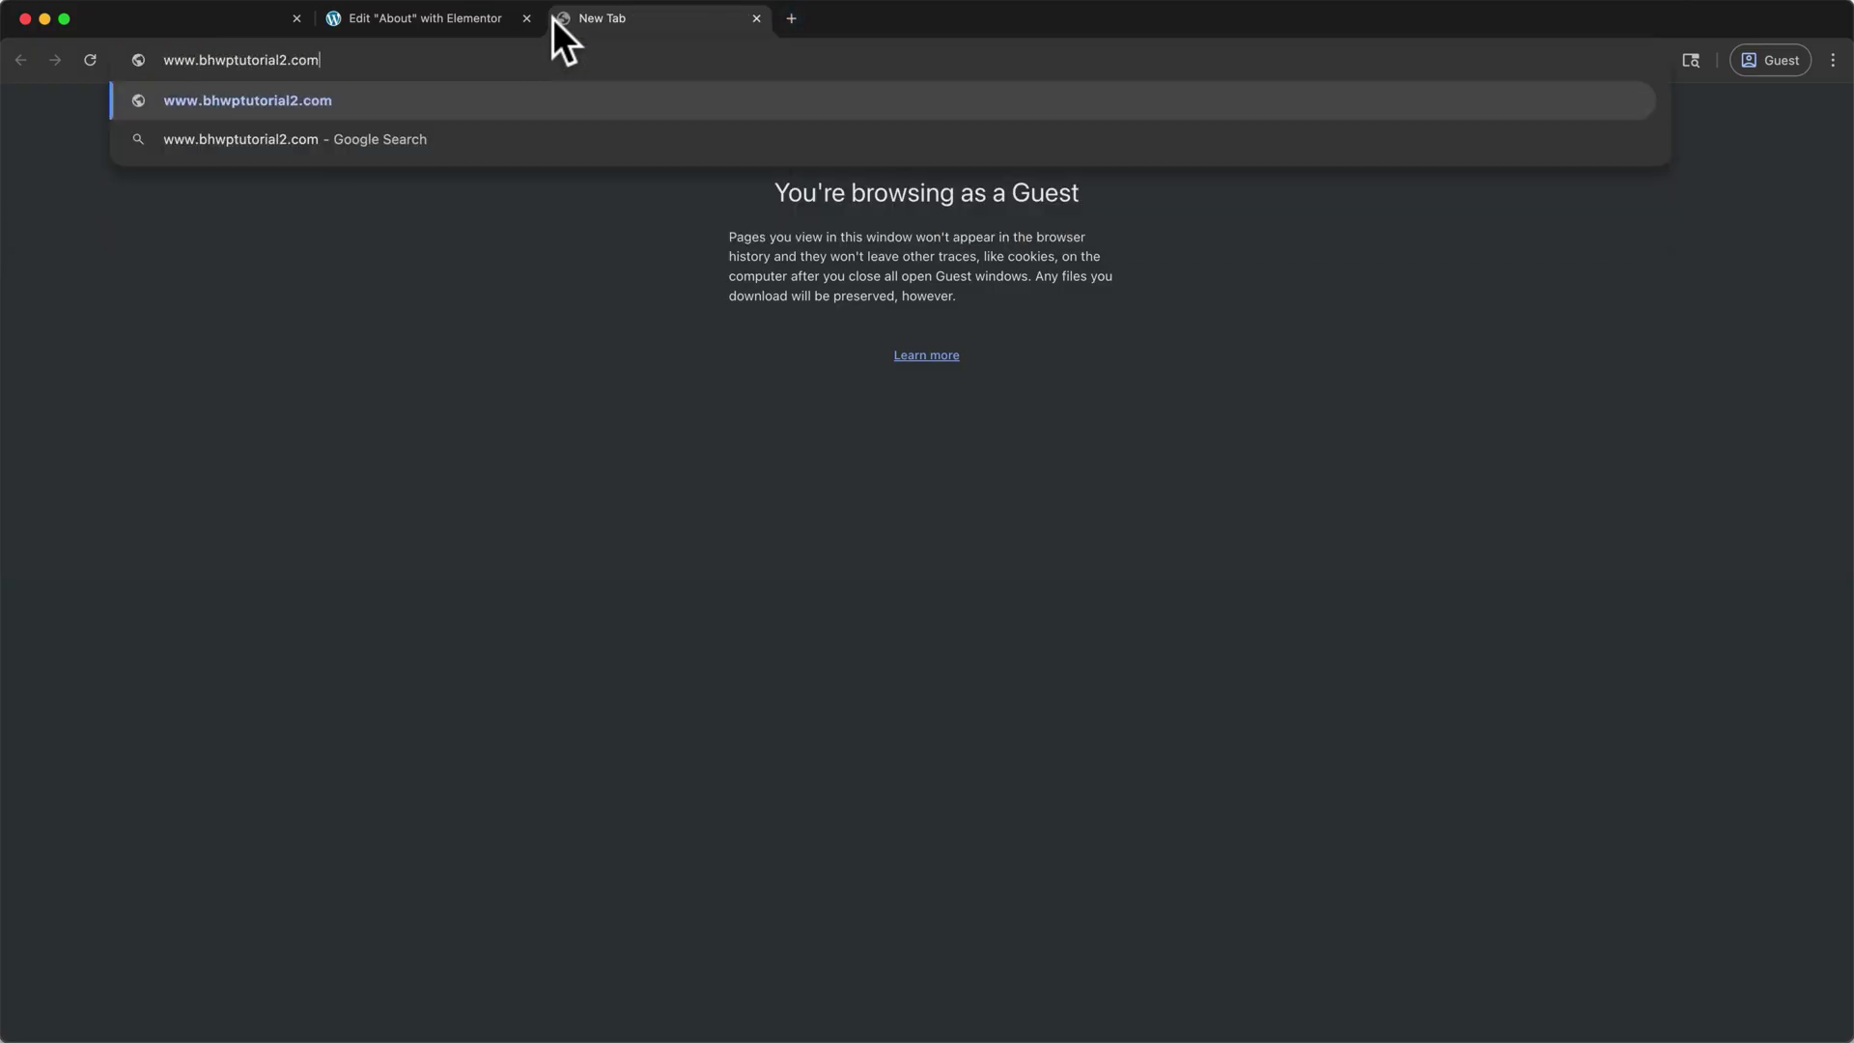
key(Return)
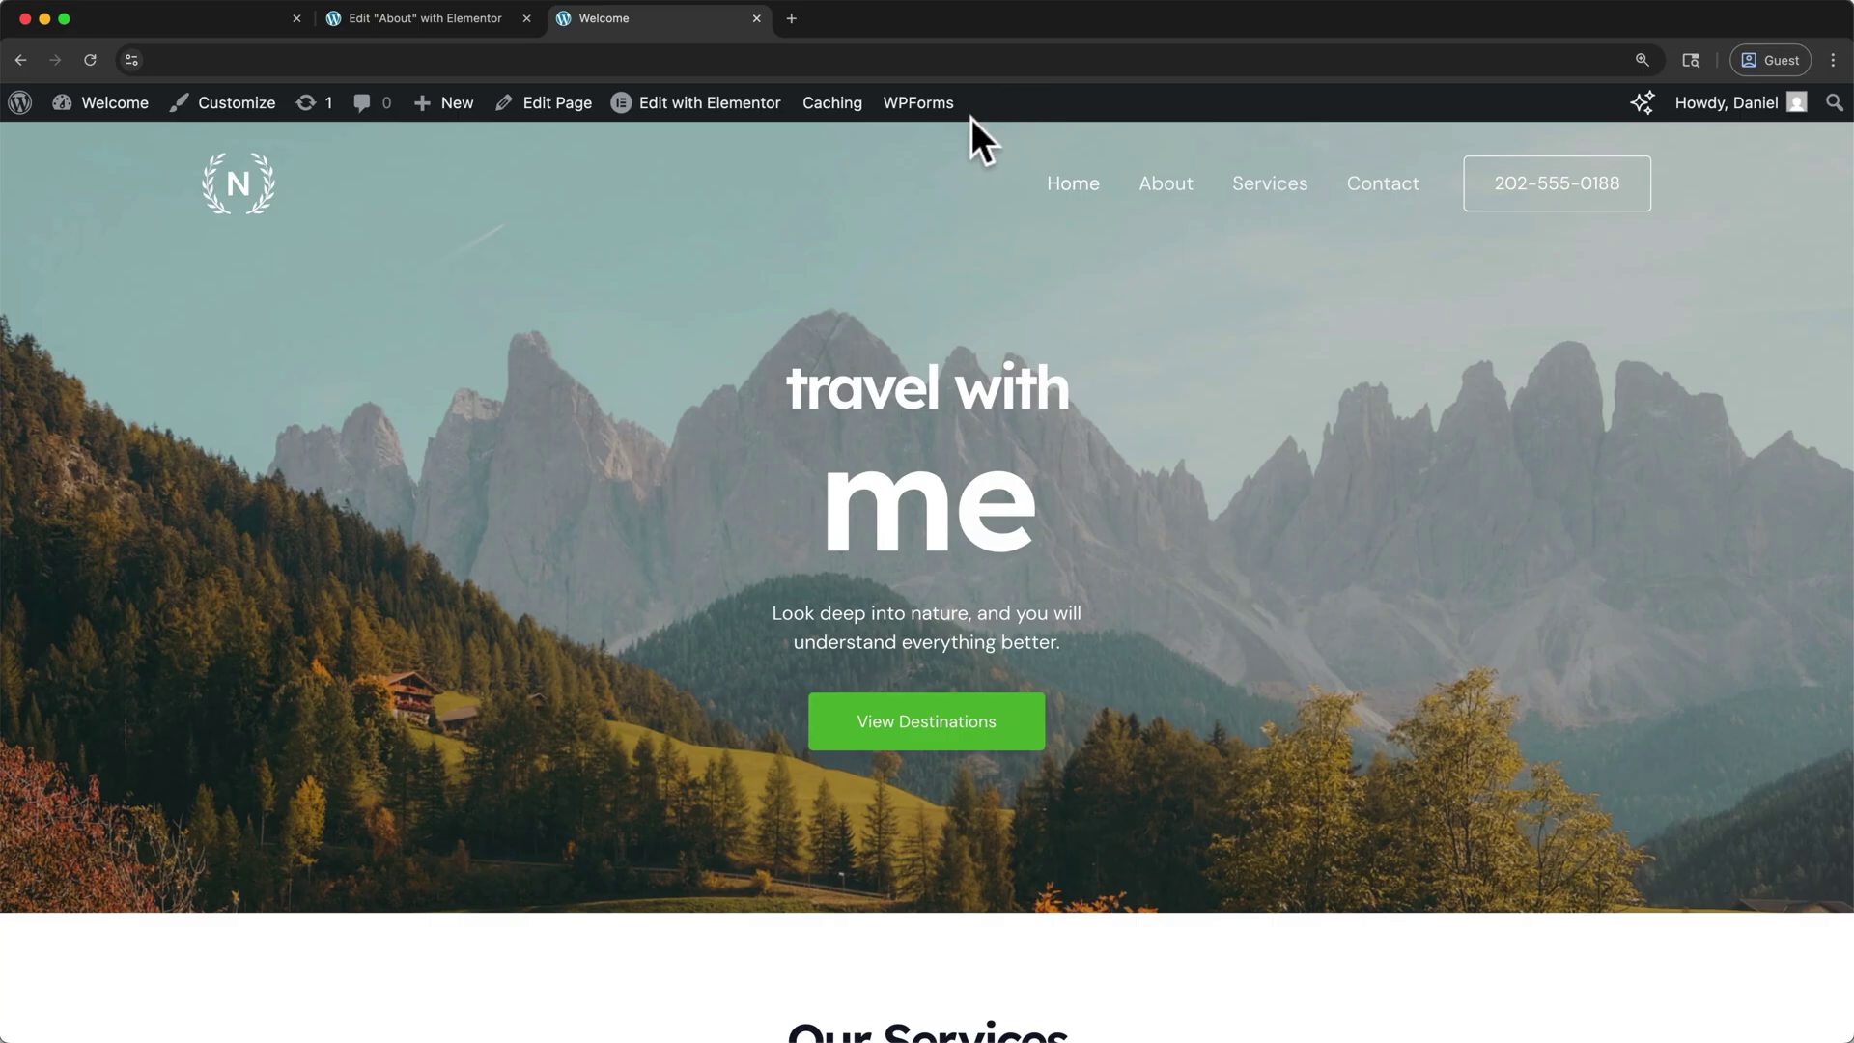
mouse_move(464, 104)
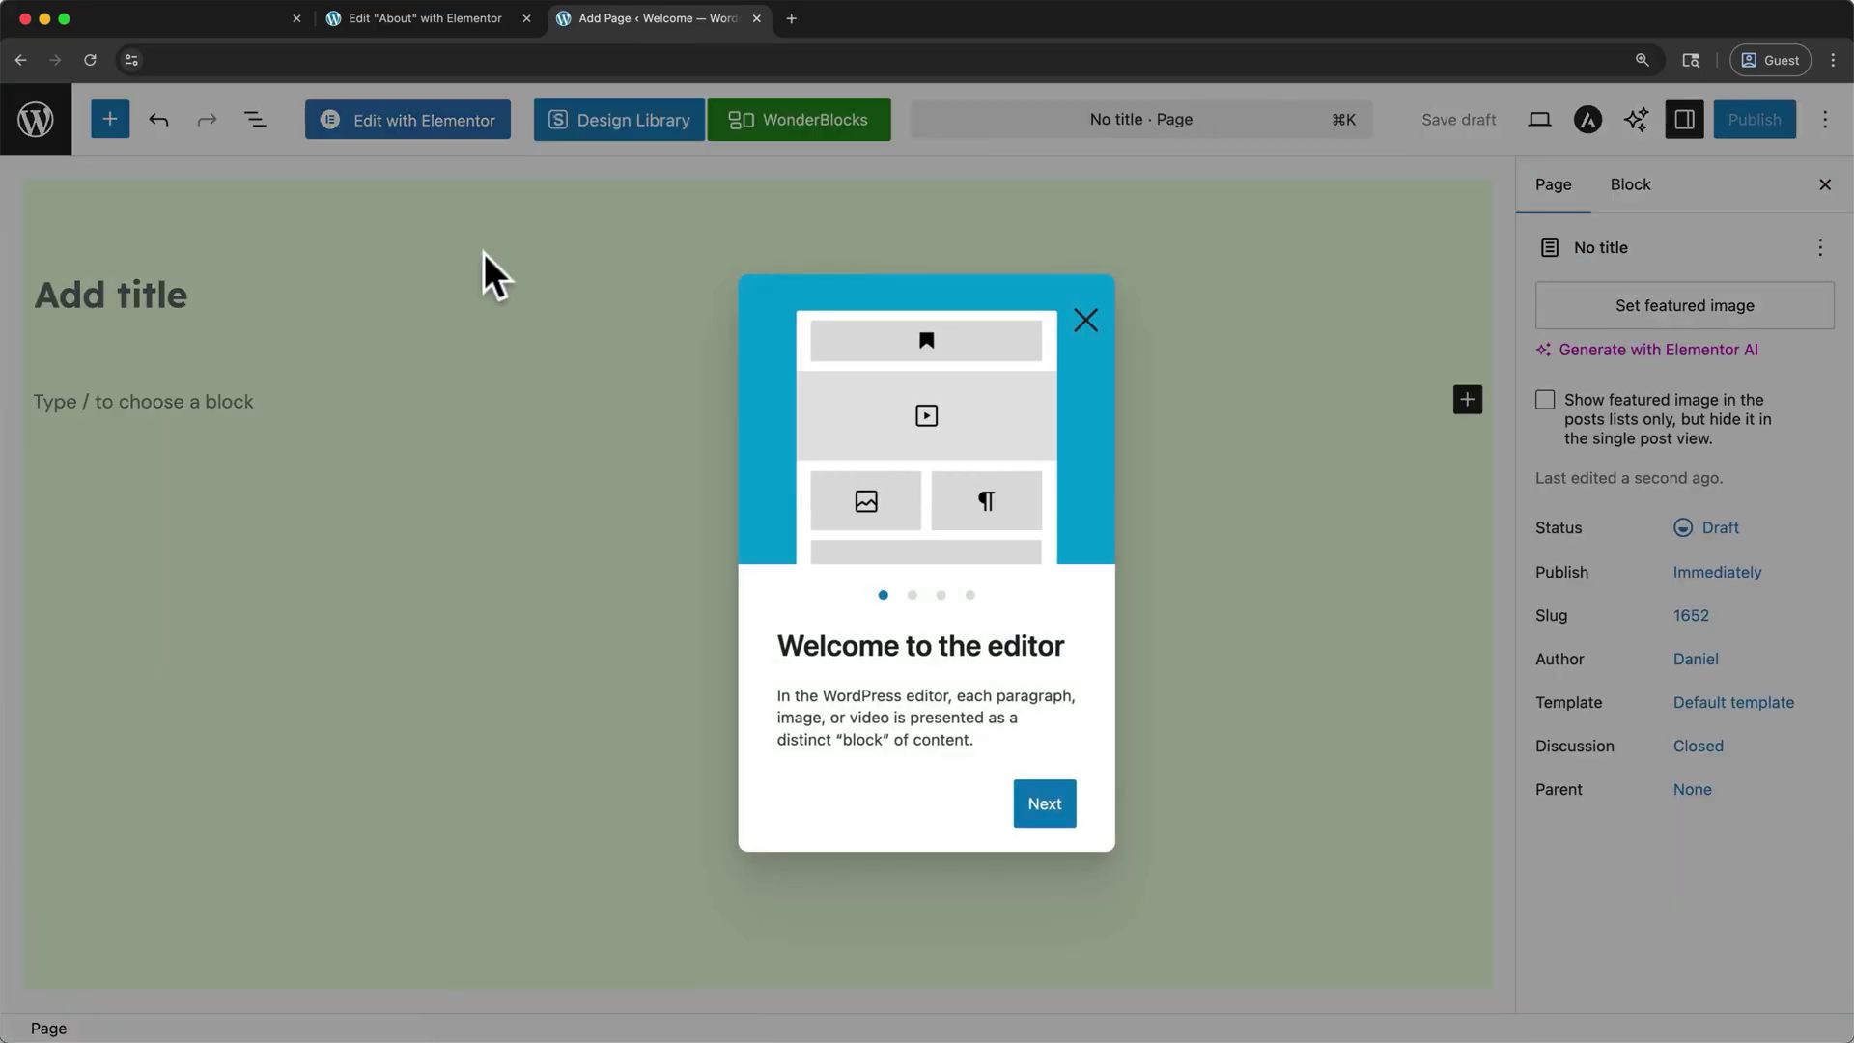
- Publish a new page titled 'Adventures', view it live, then return to edit it
click(1083, 318)
click(165, 294)
text(Adventures)
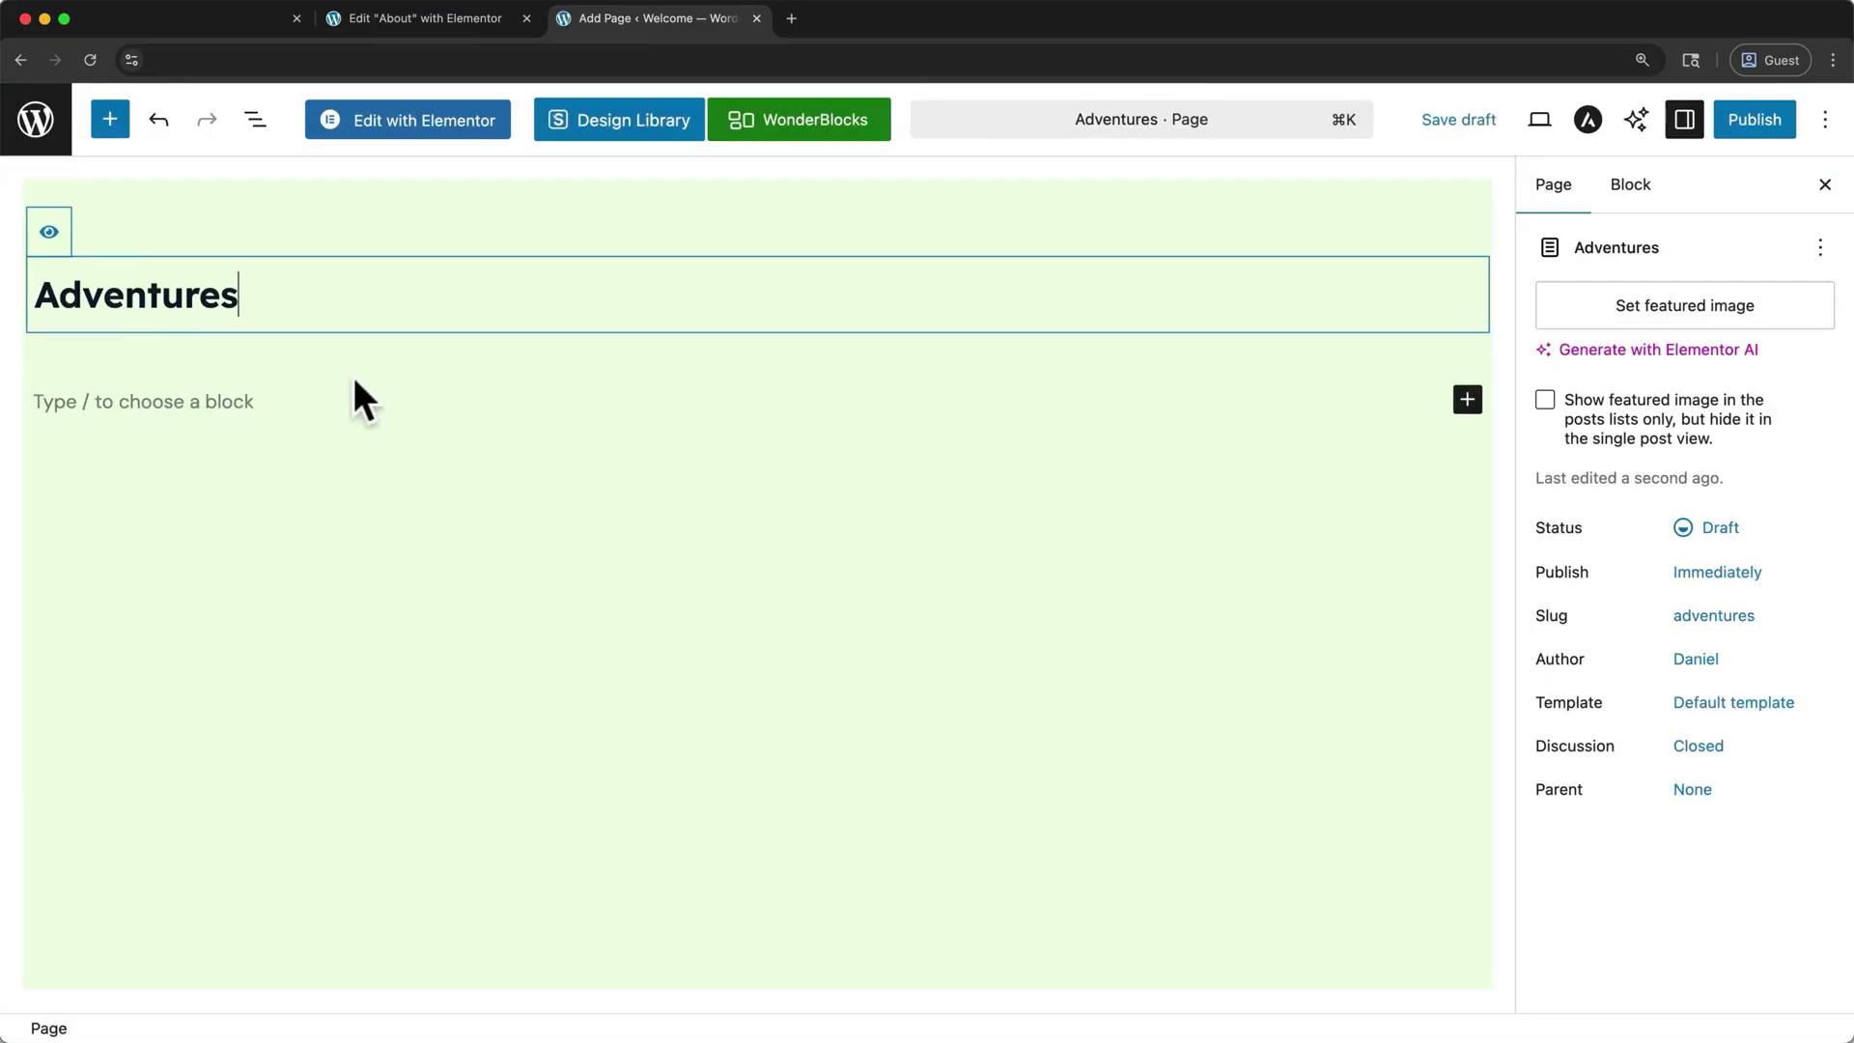
click(1749, 121)
click(1739, 119)
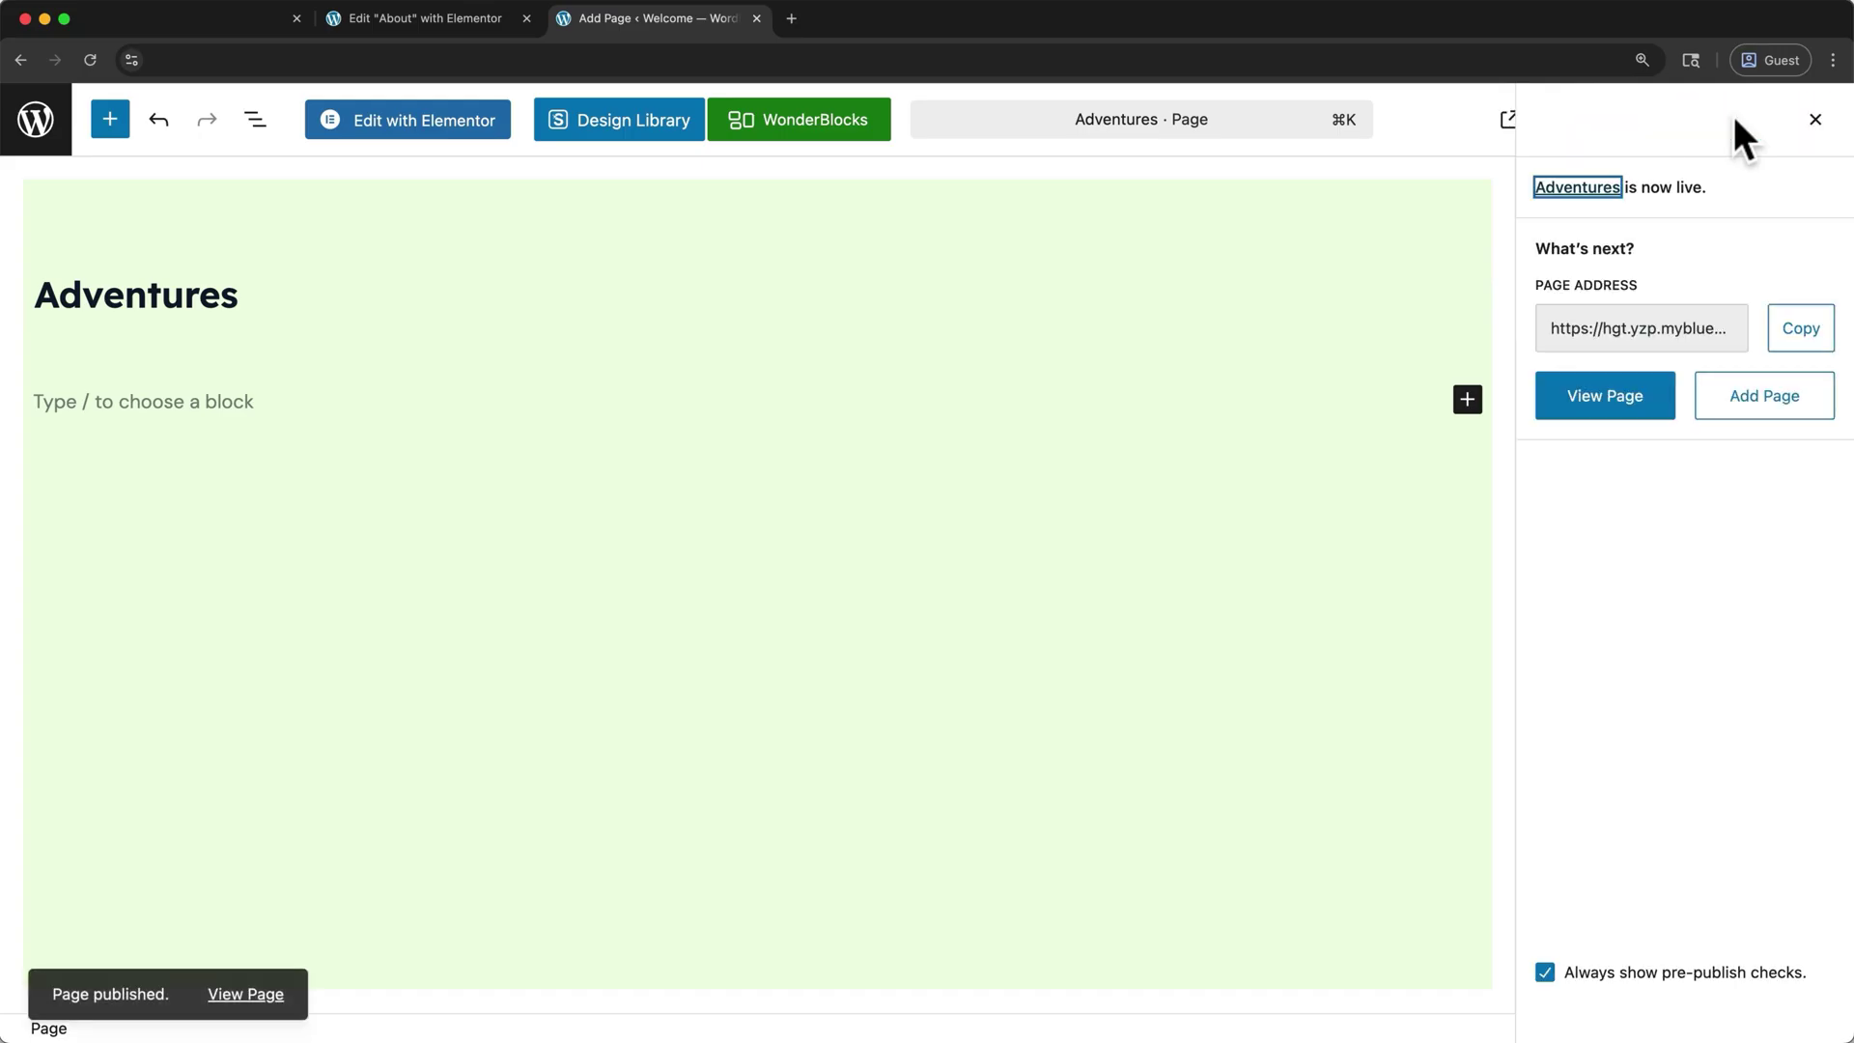
click(1617, 400)
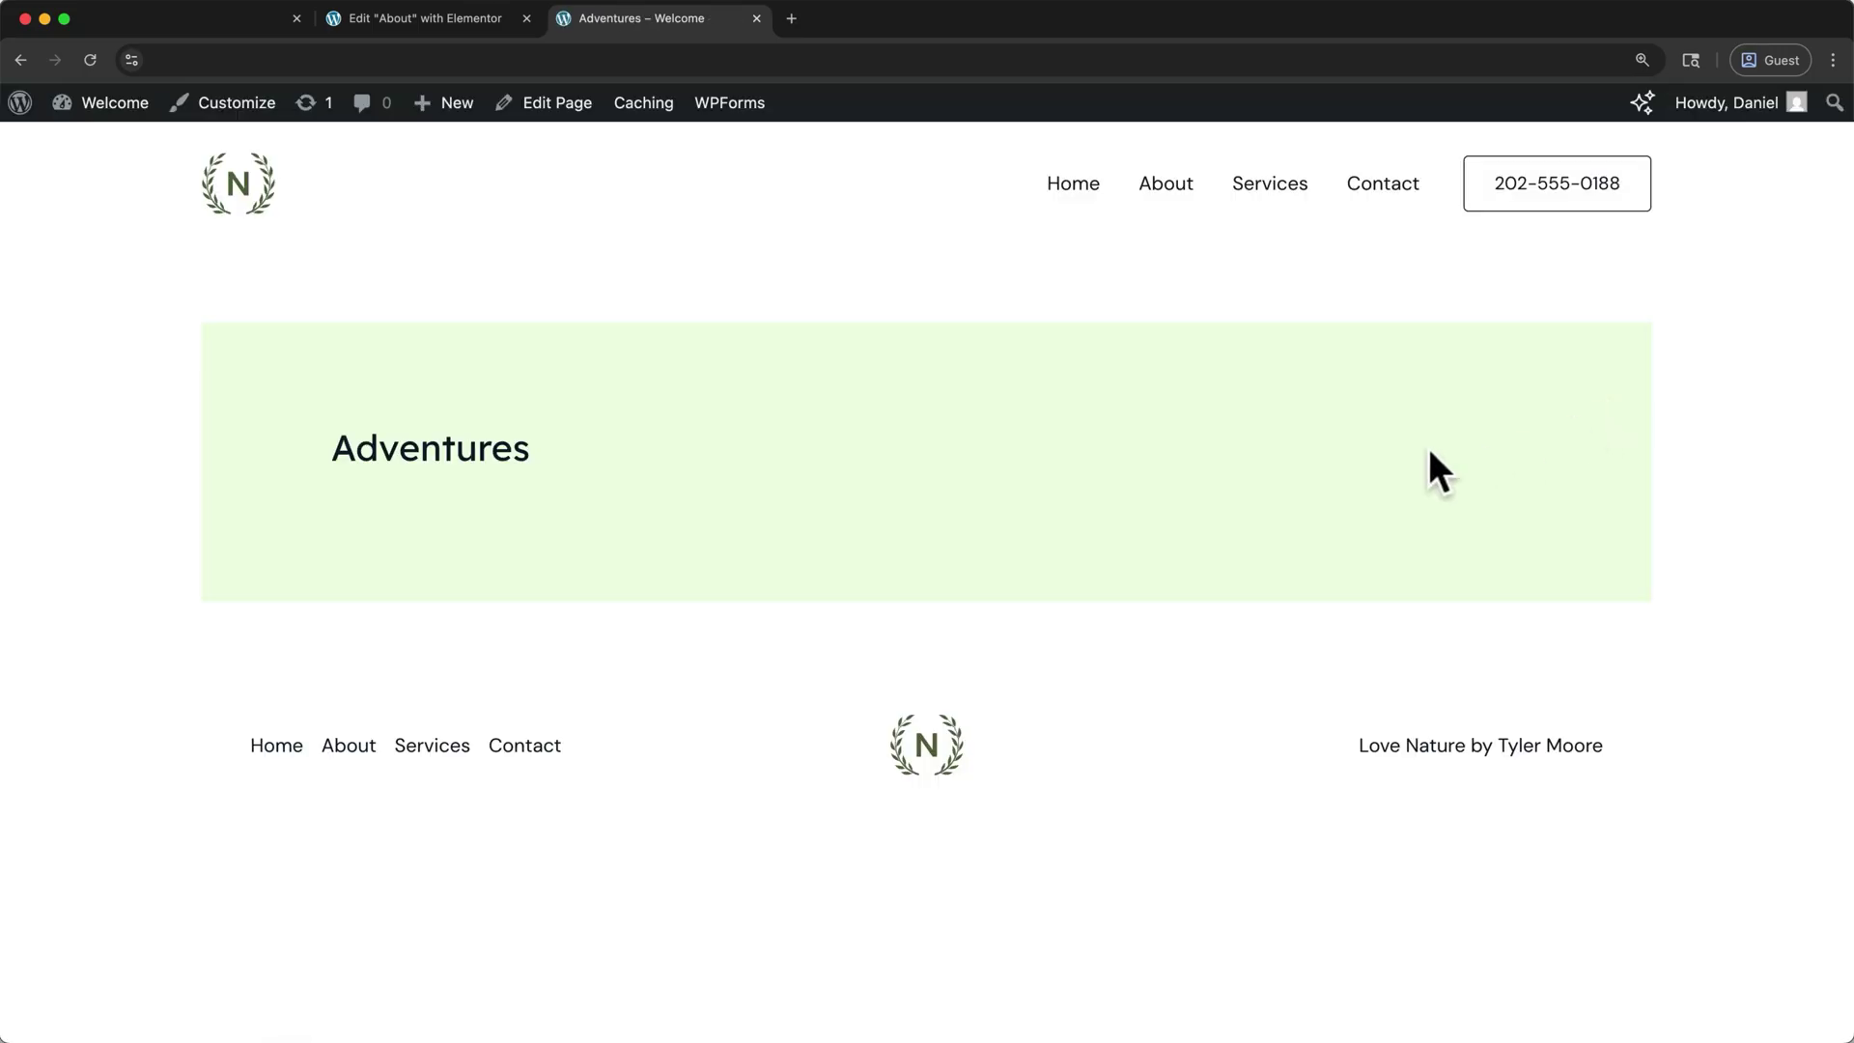
click(572, 114)
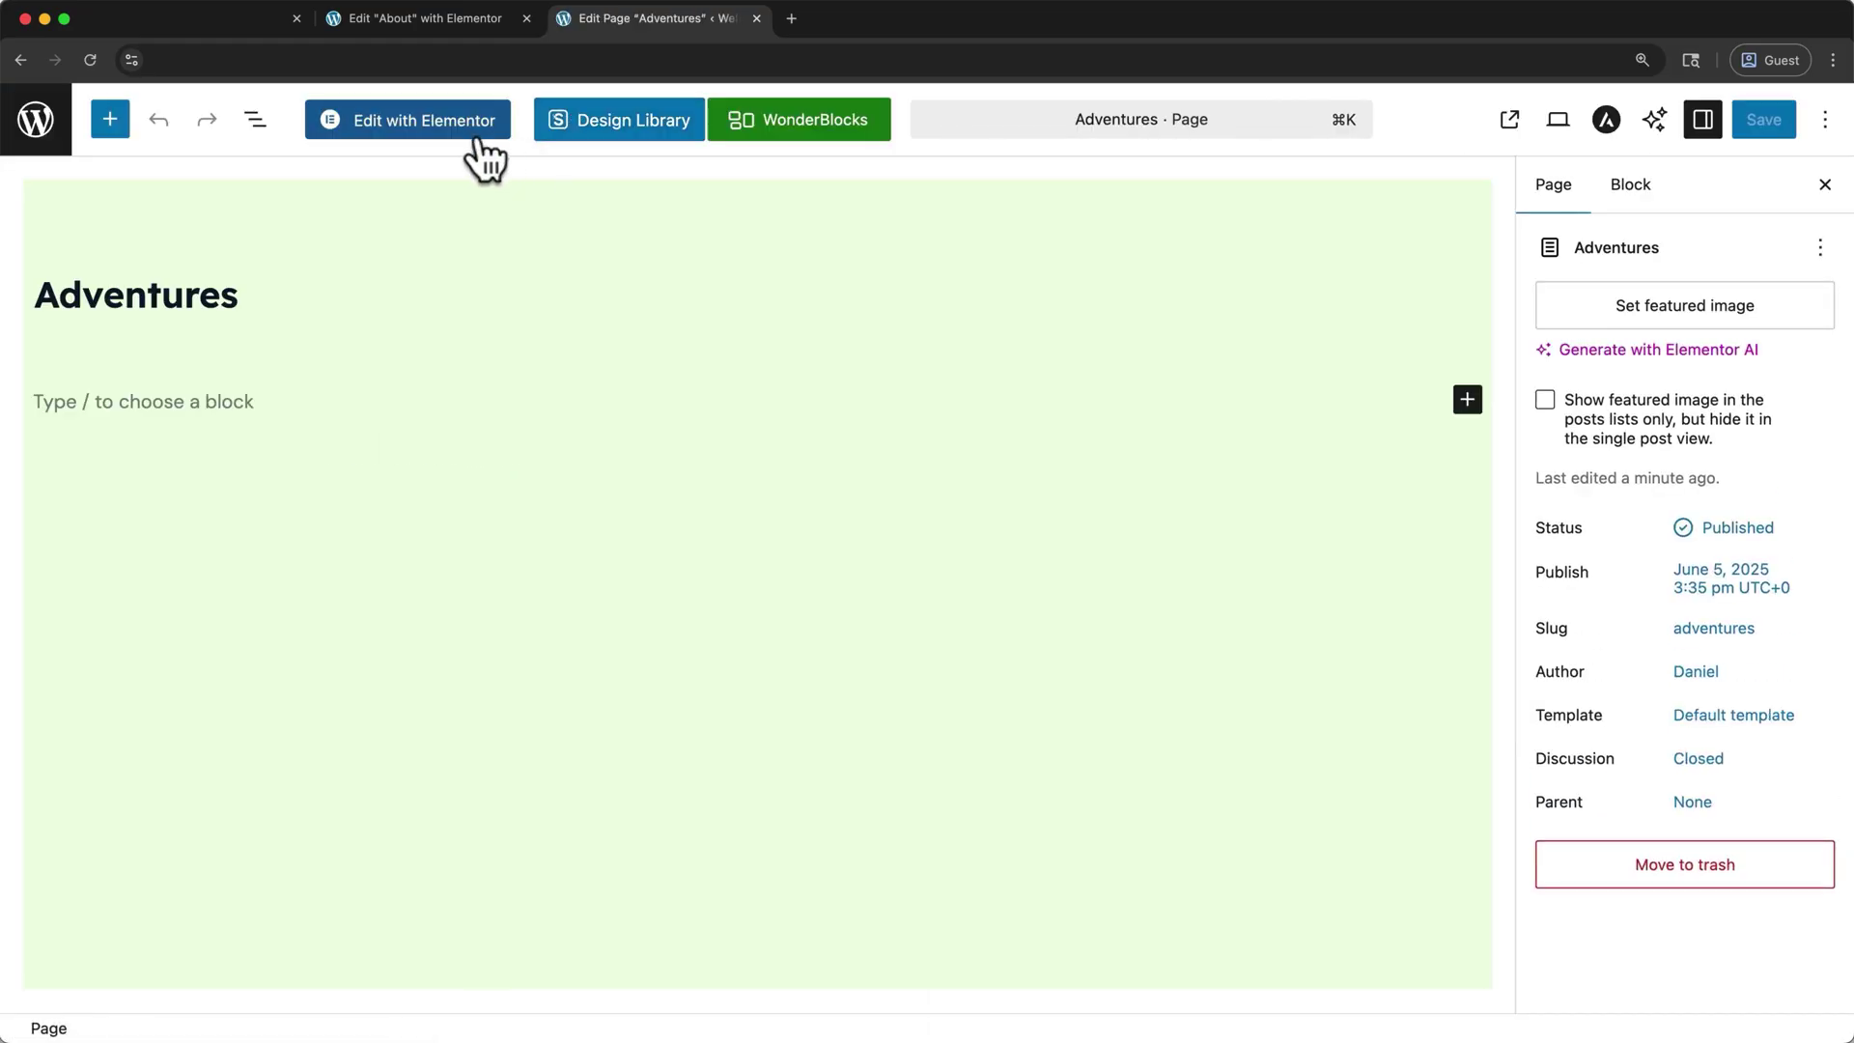
- Open the Adventures page in Elementor and add a heading reading 'Adventures'
click(478, 140)
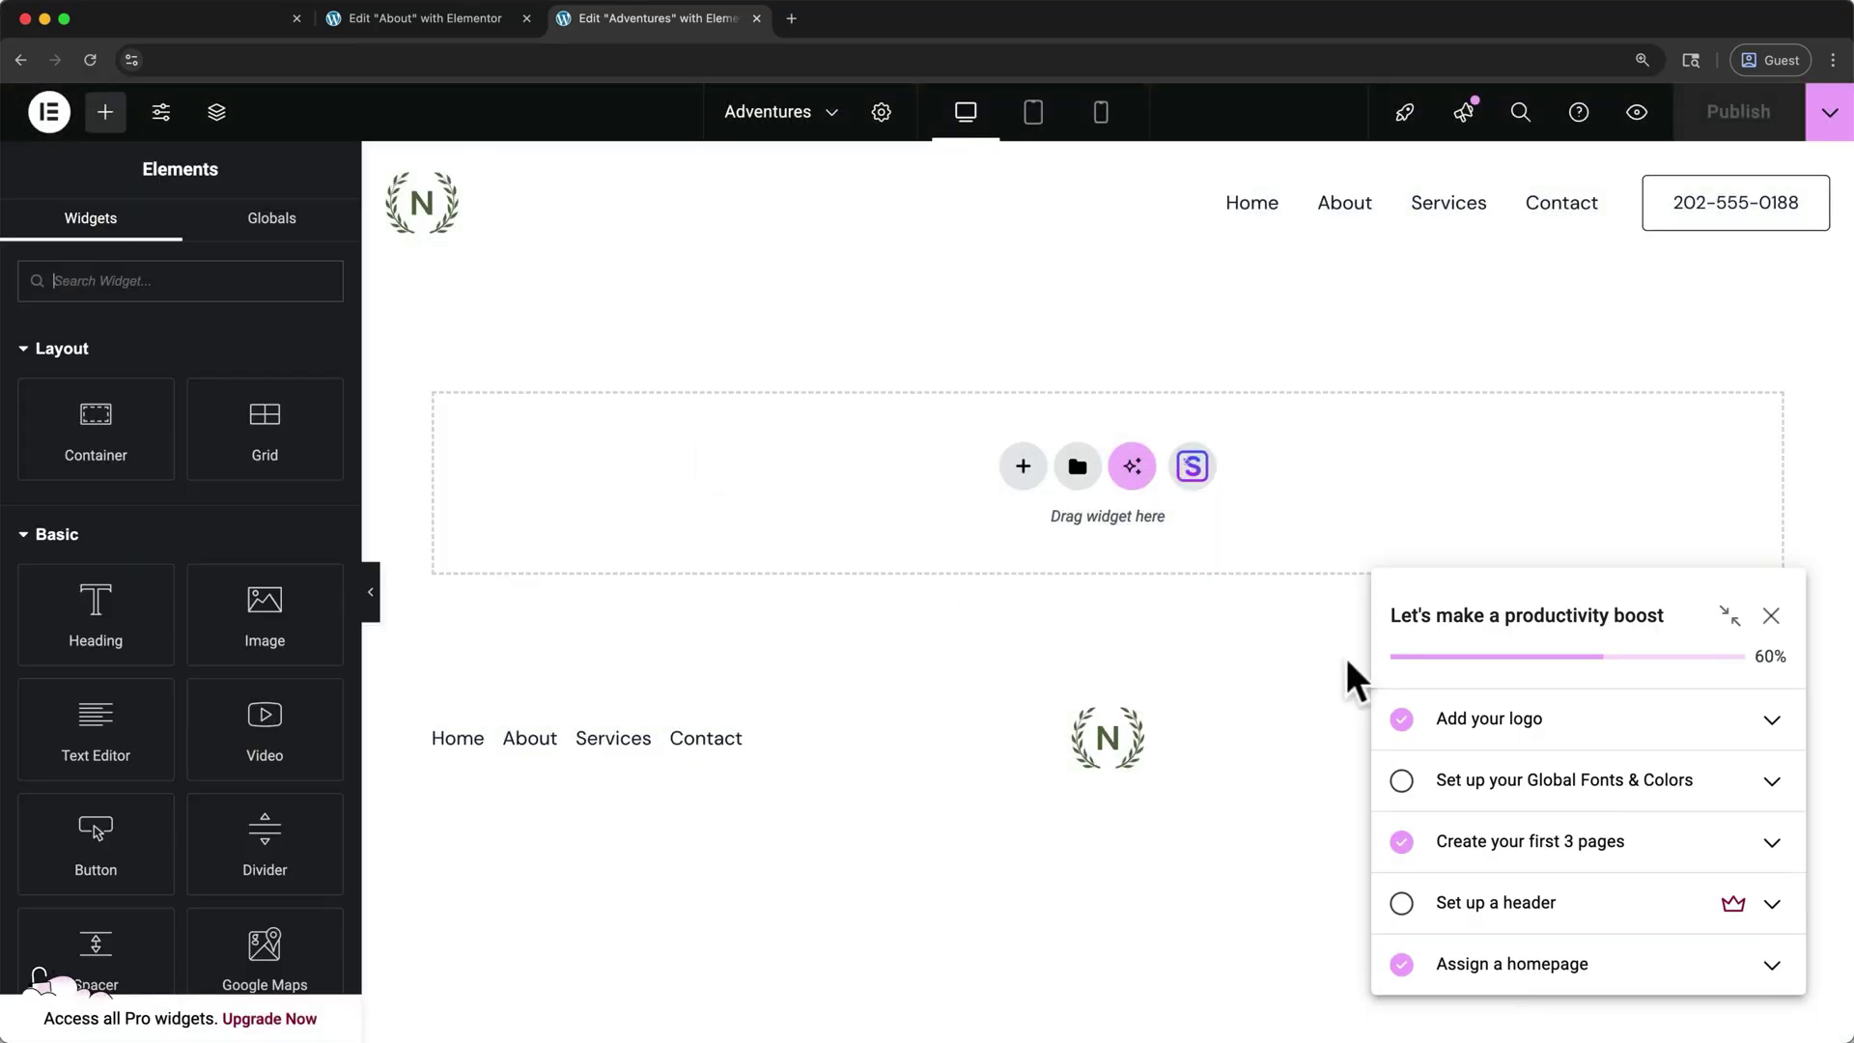
click(1771, 615)
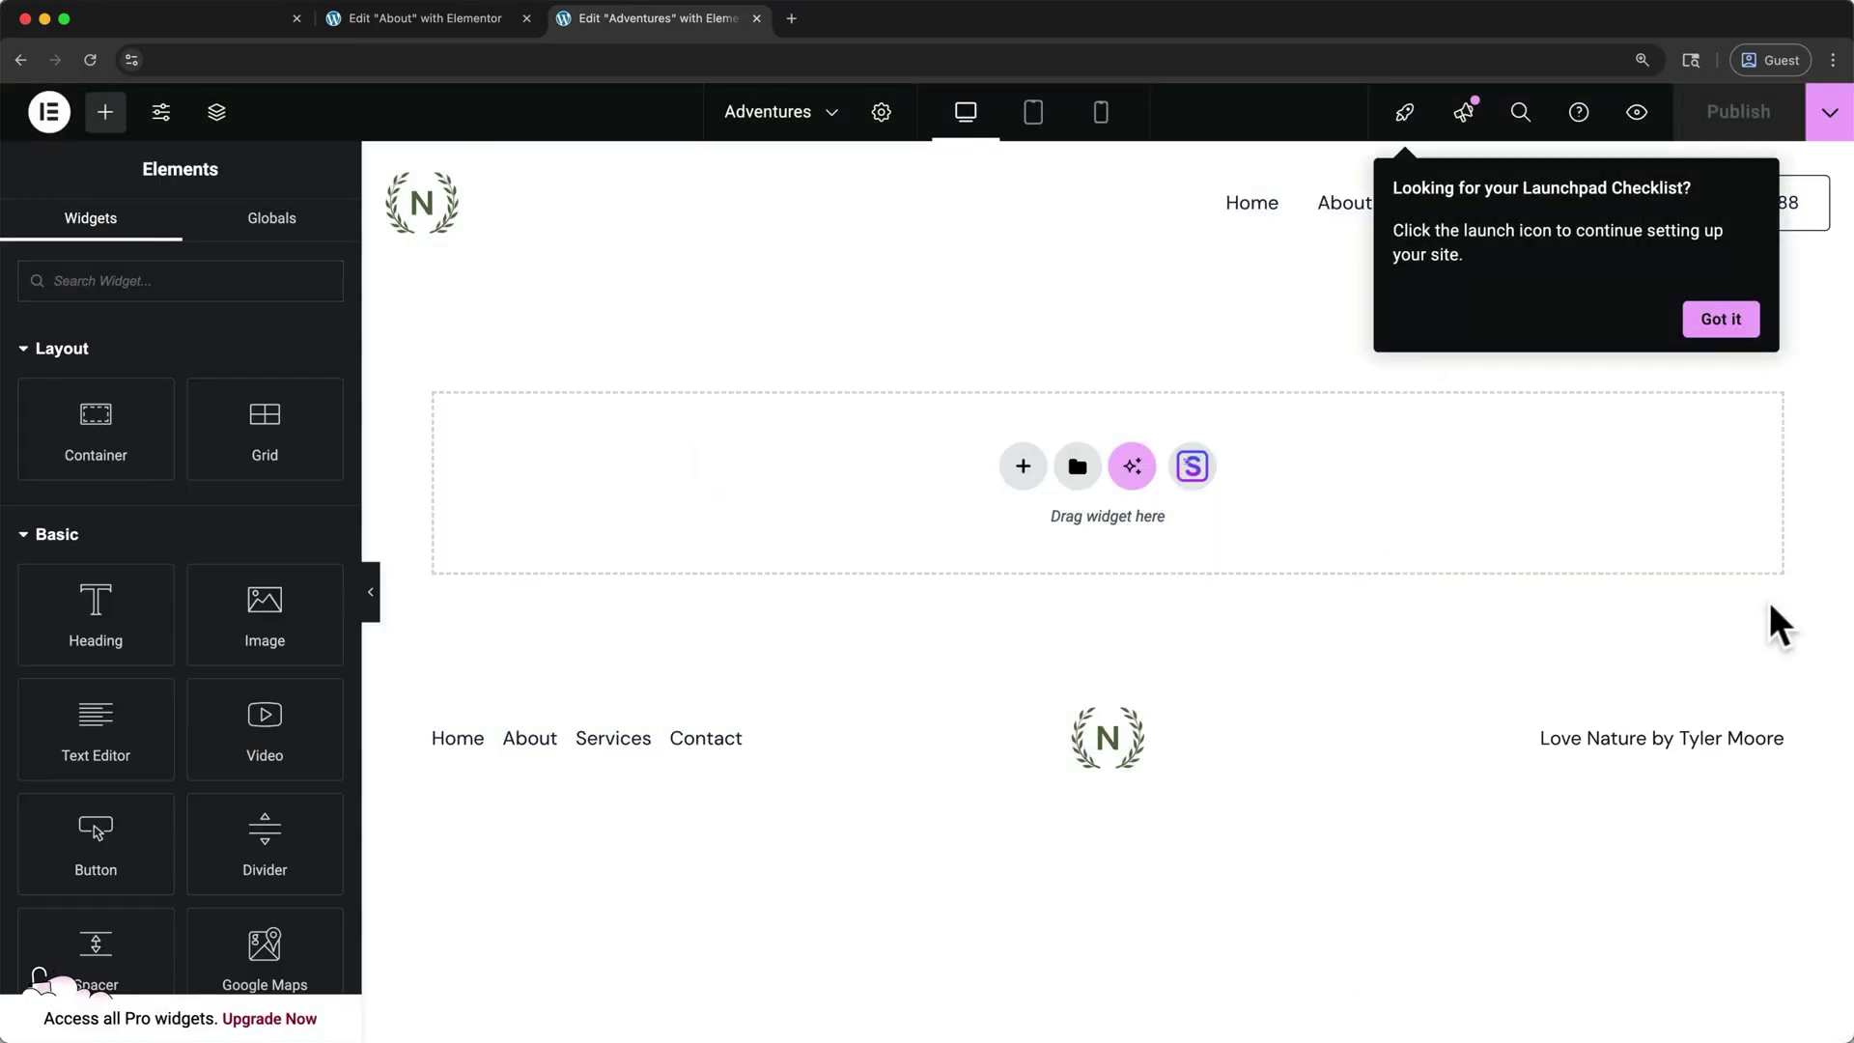
click(1720, 337)
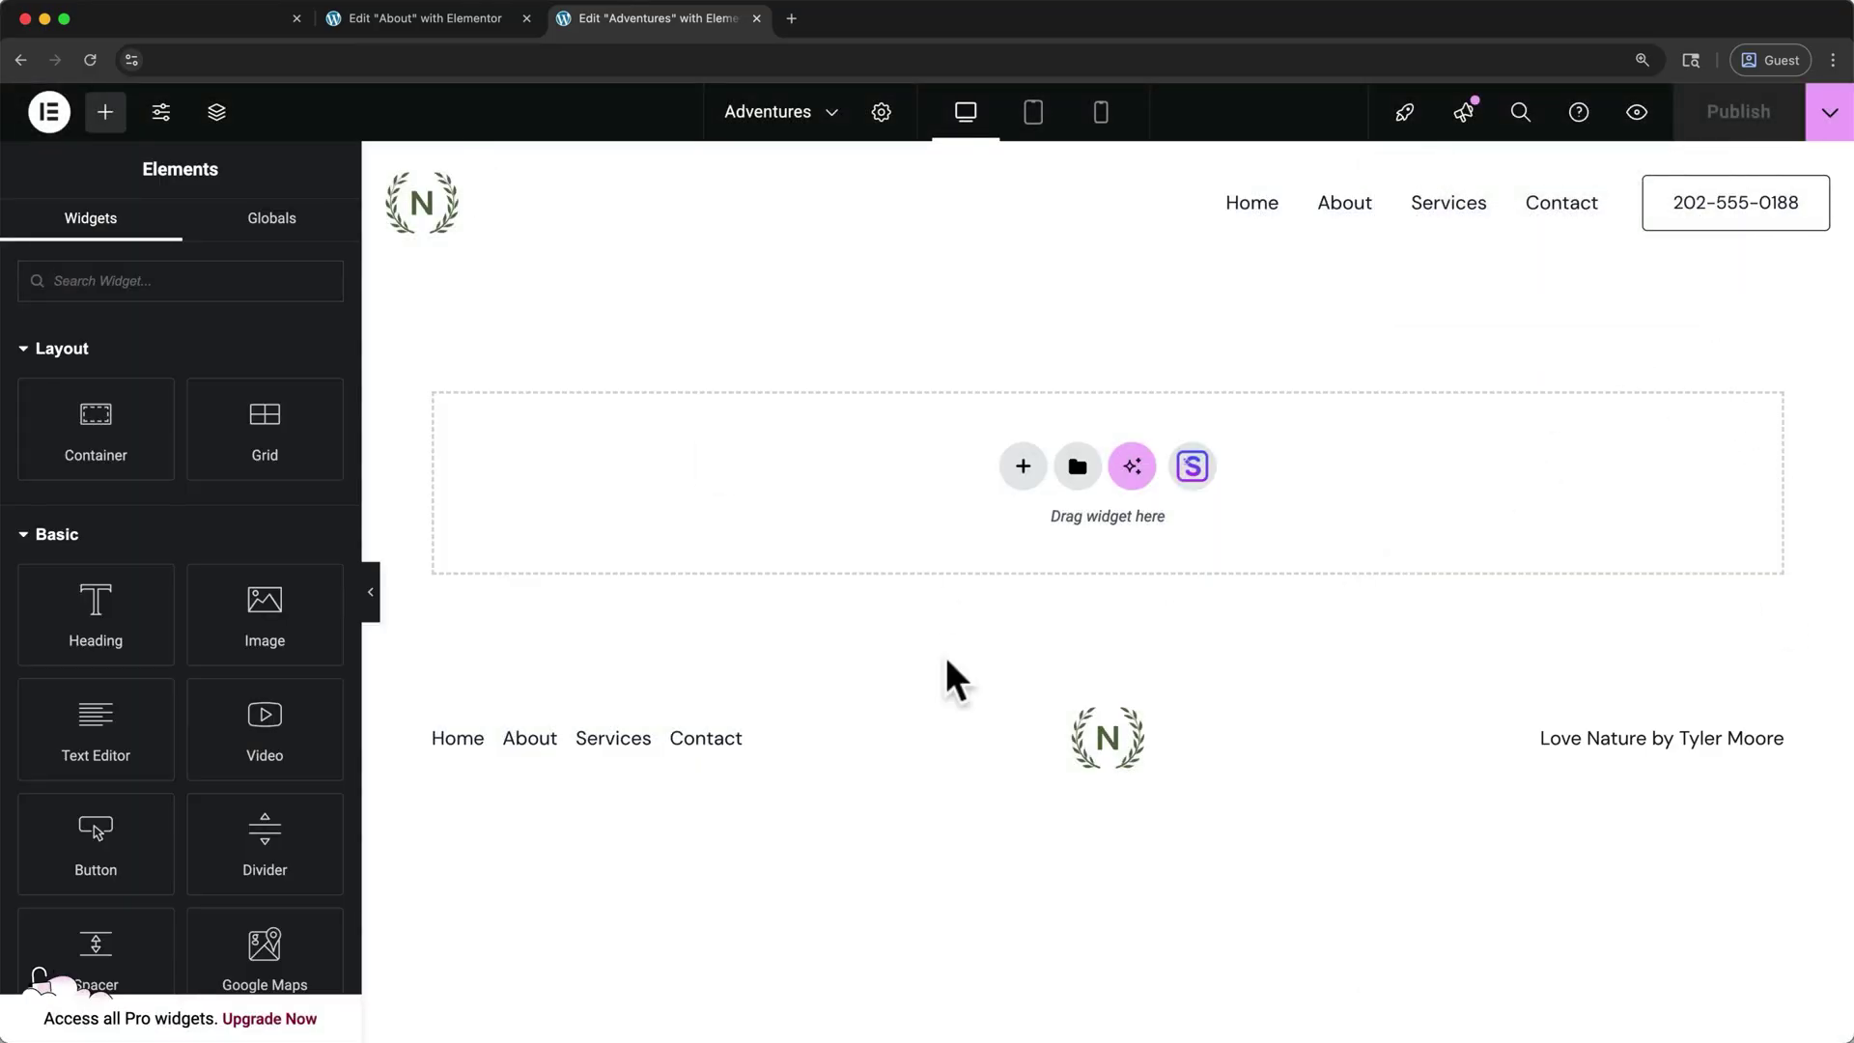
drag(149, 628, 859, 465)
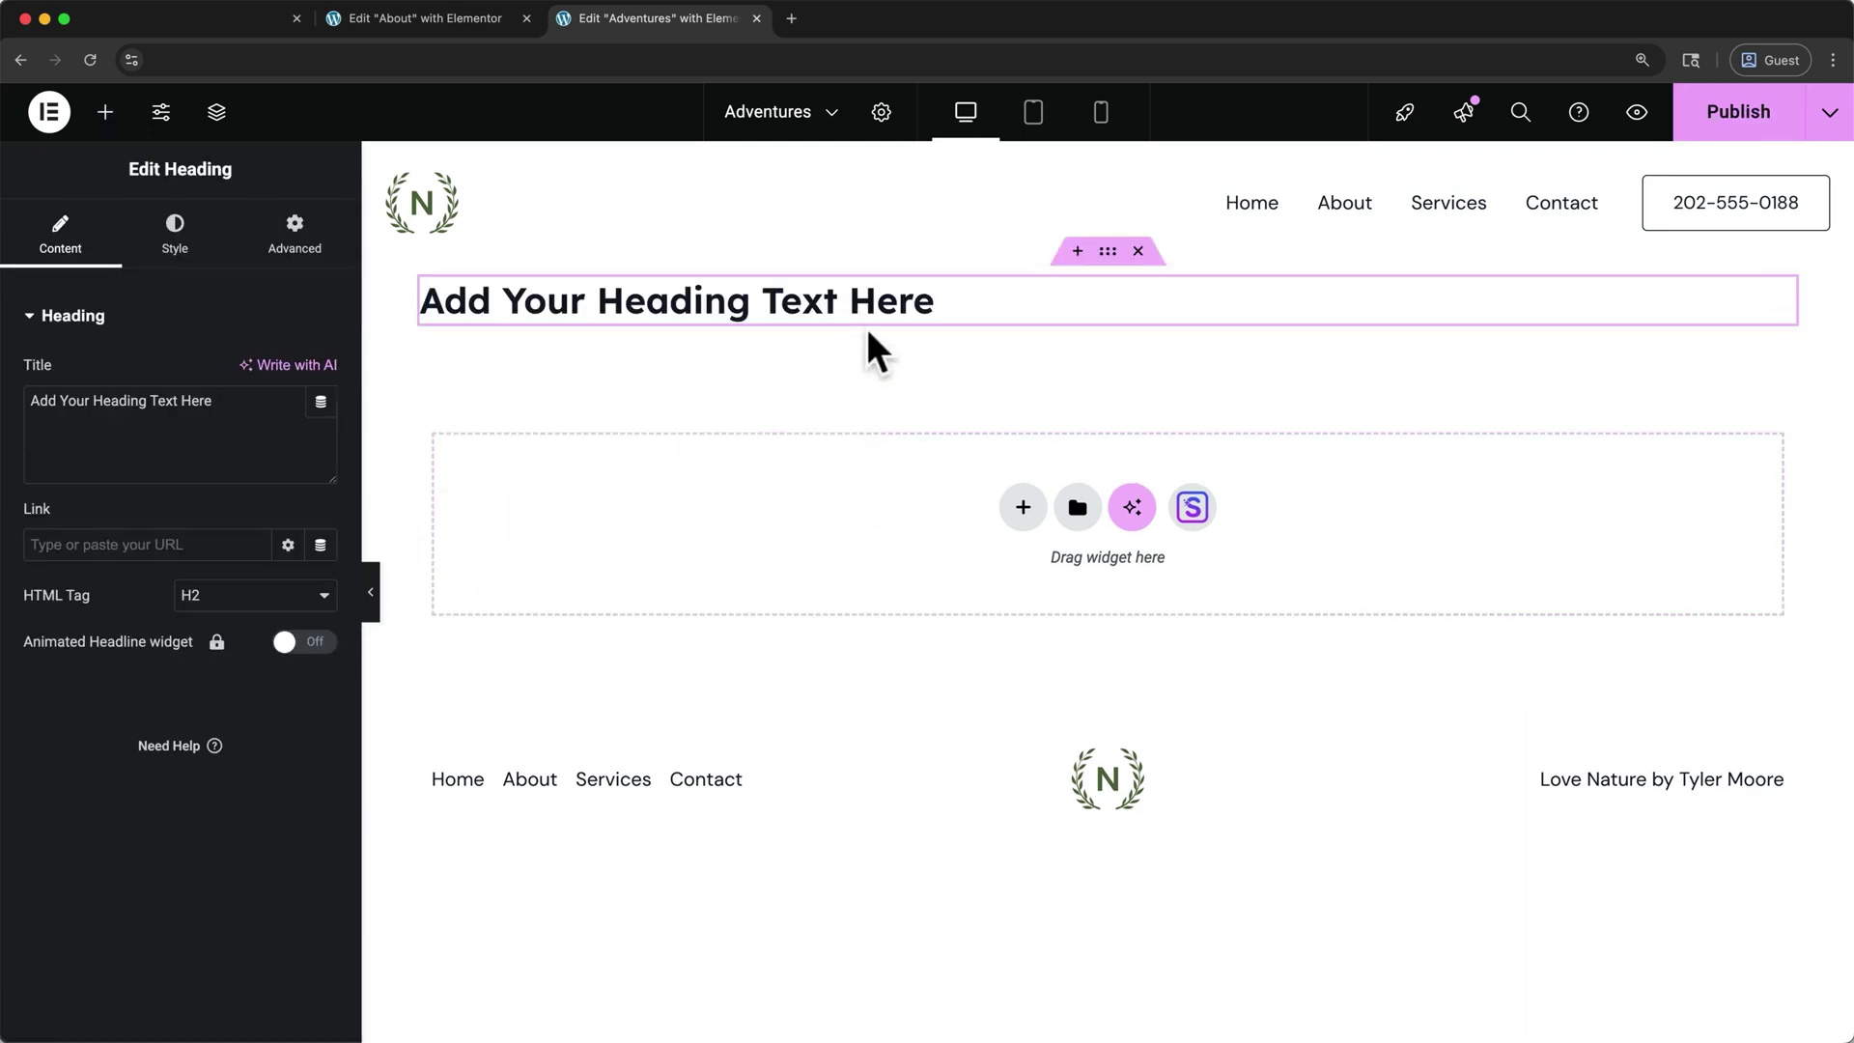
triple_click(870, 301)
text(Adventures)
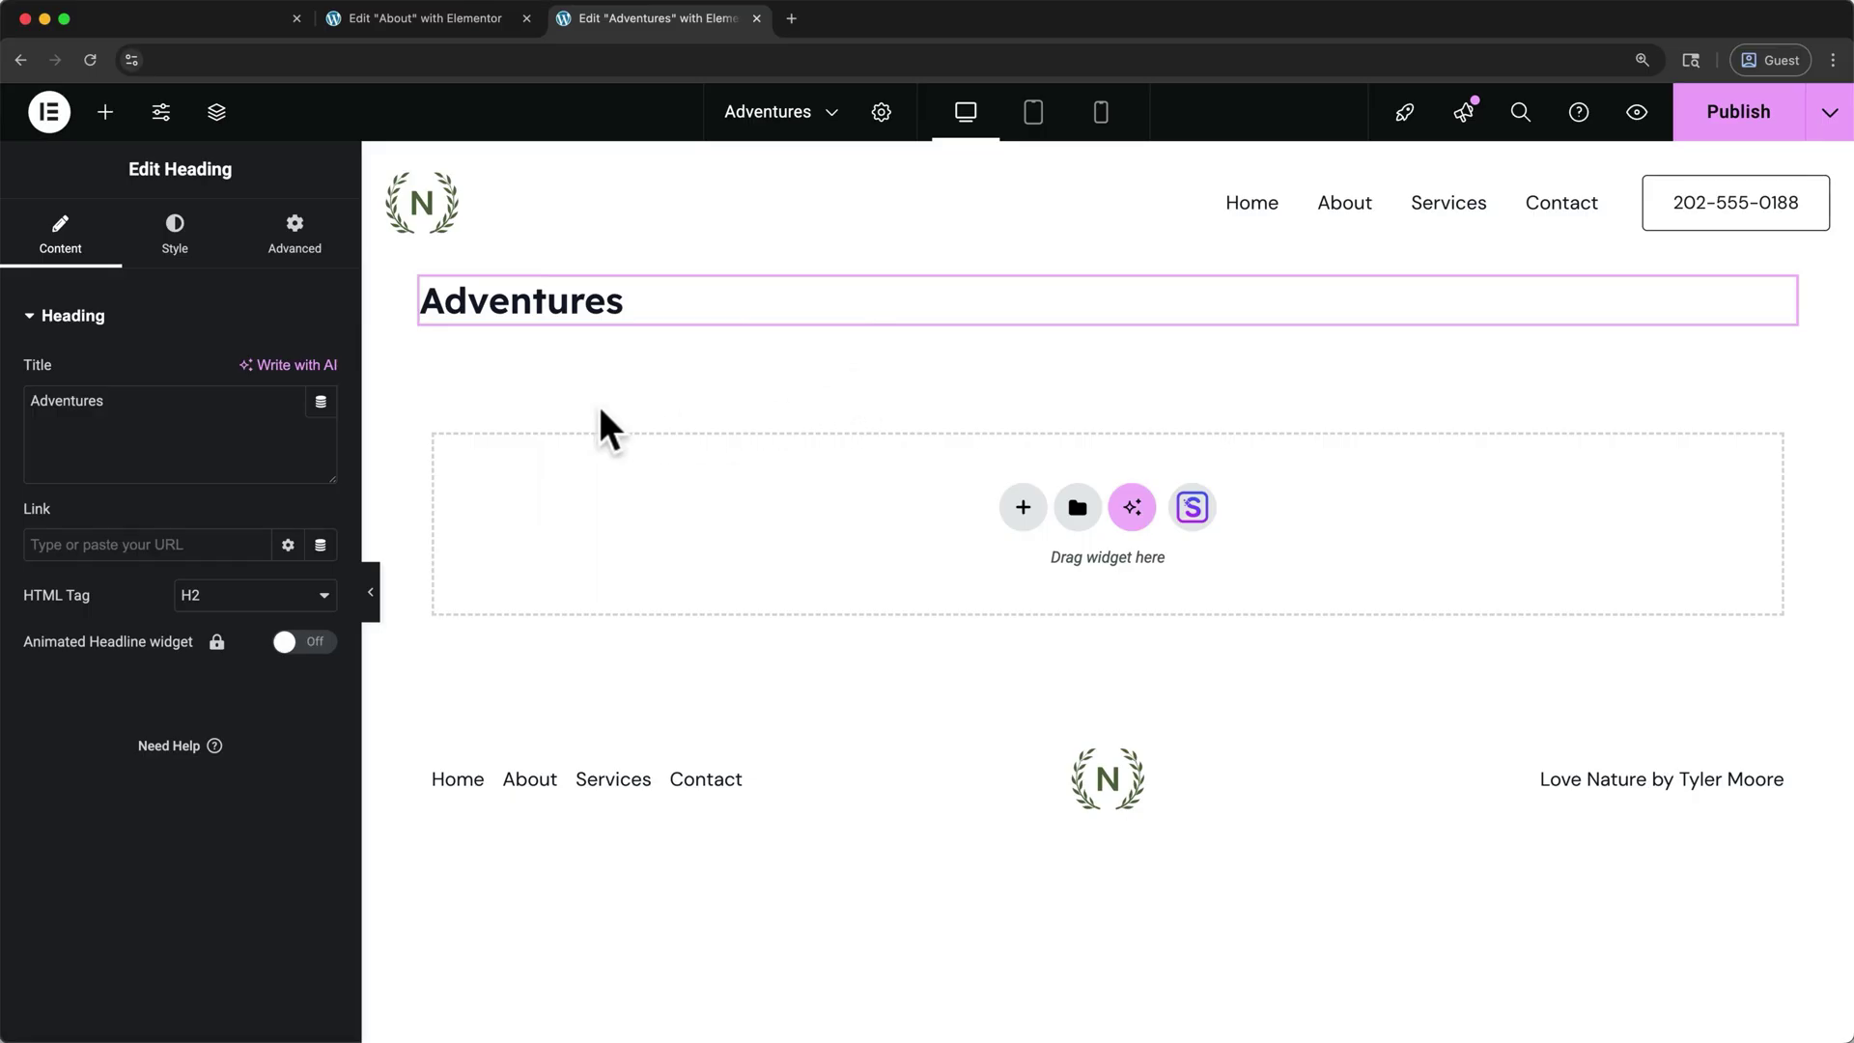
- Add an Image widget with a mountain-and-lake photo below the Adventures heading
click(106, 112)
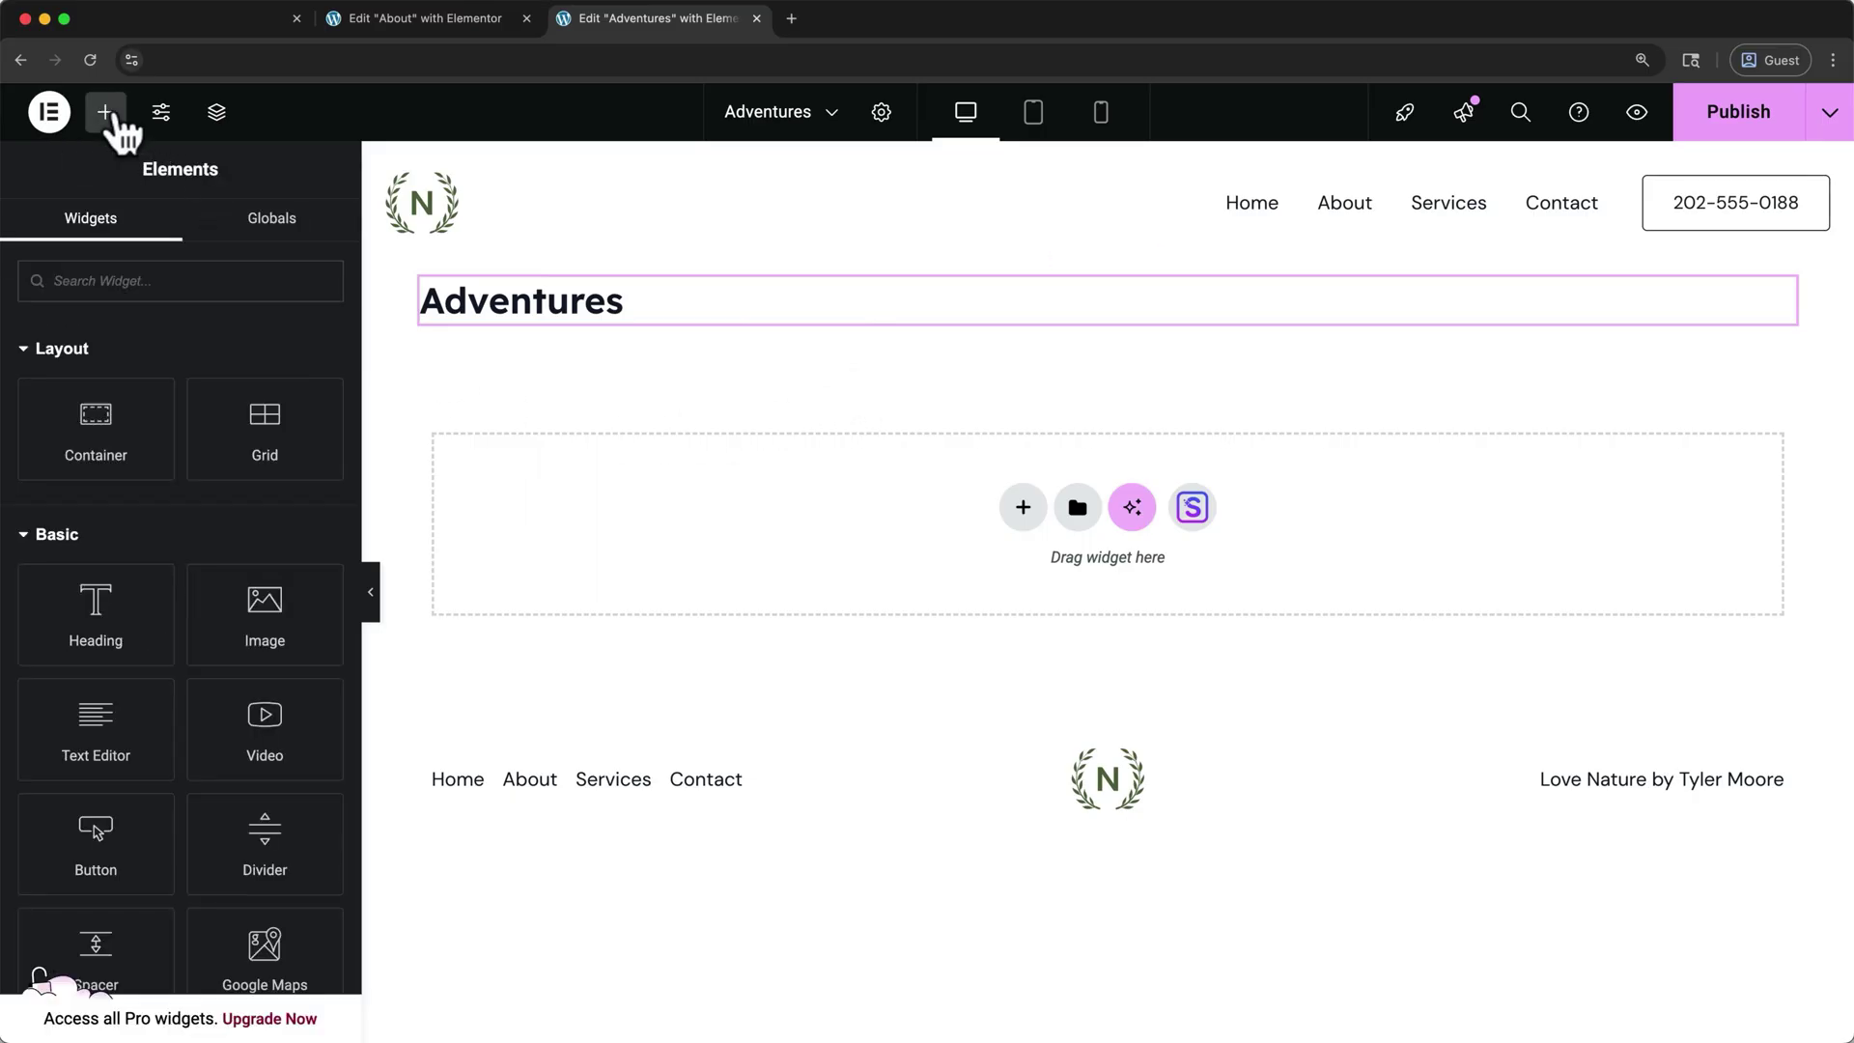
drag(246, 609, 592, 452)
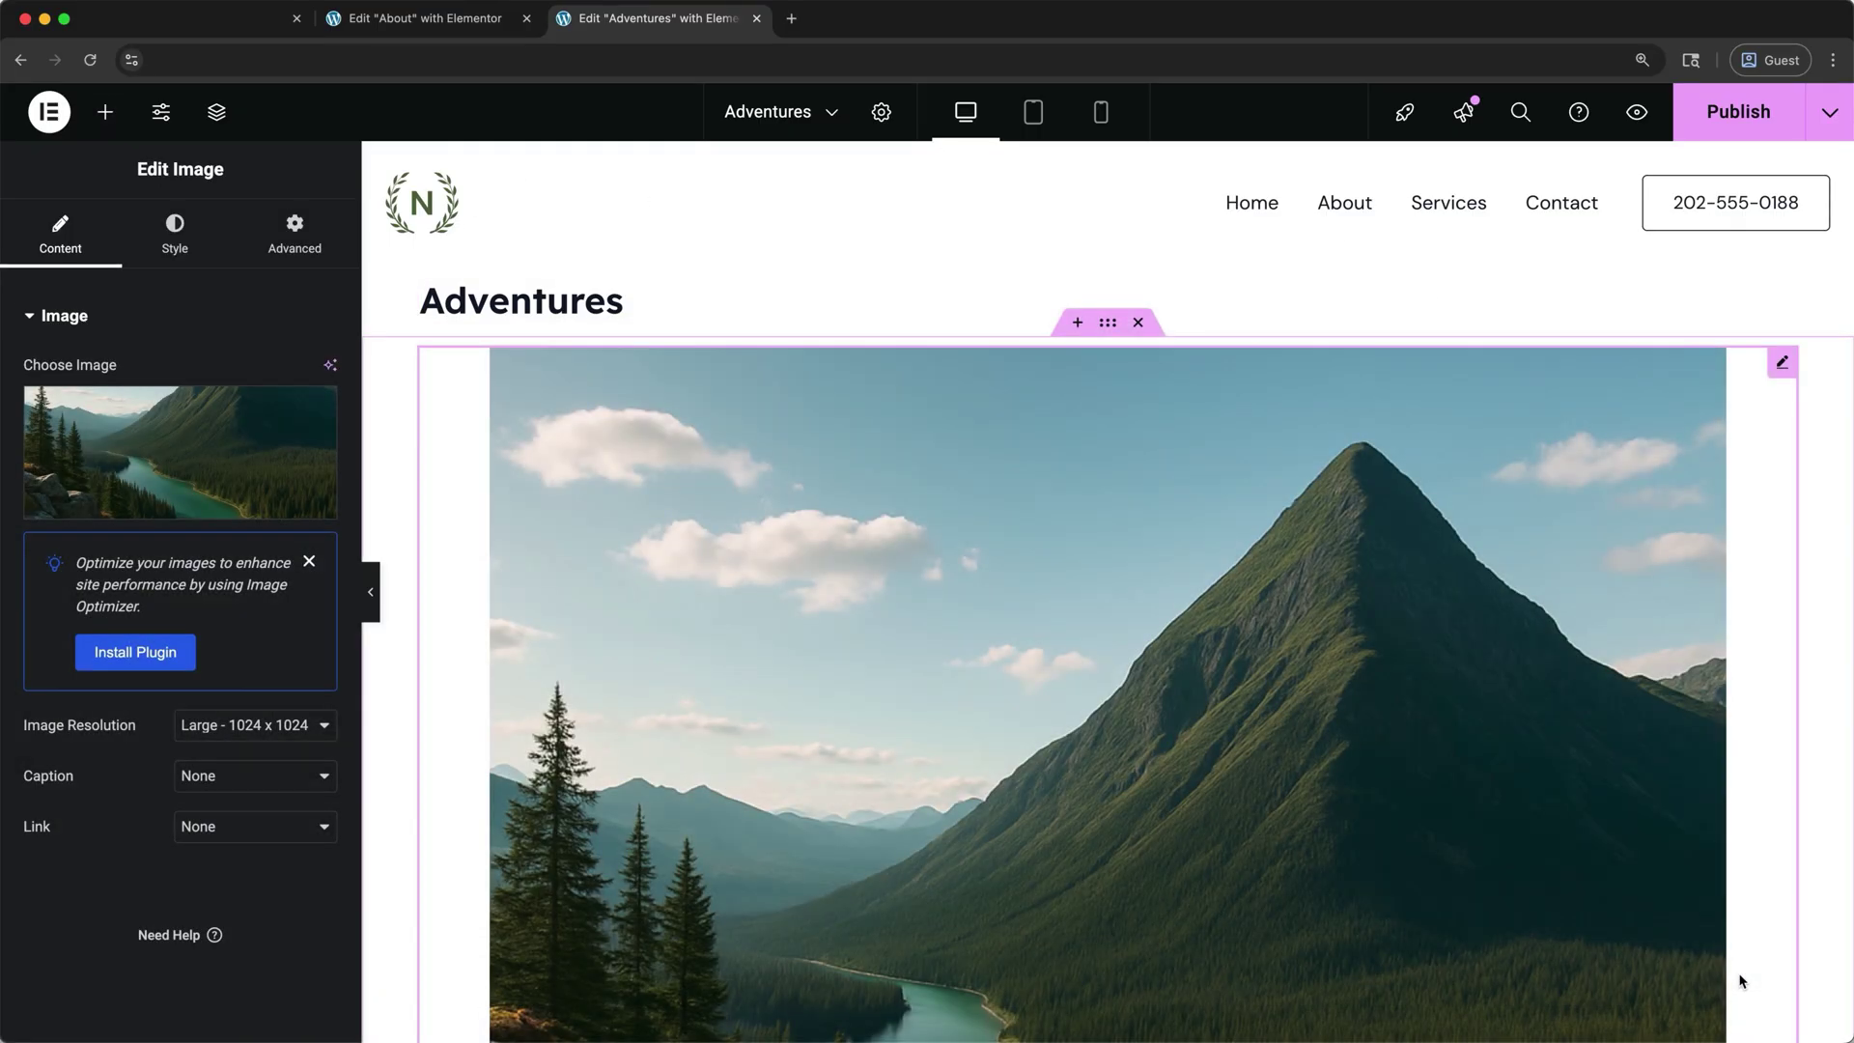
scroll(1743, 982, down, 7)
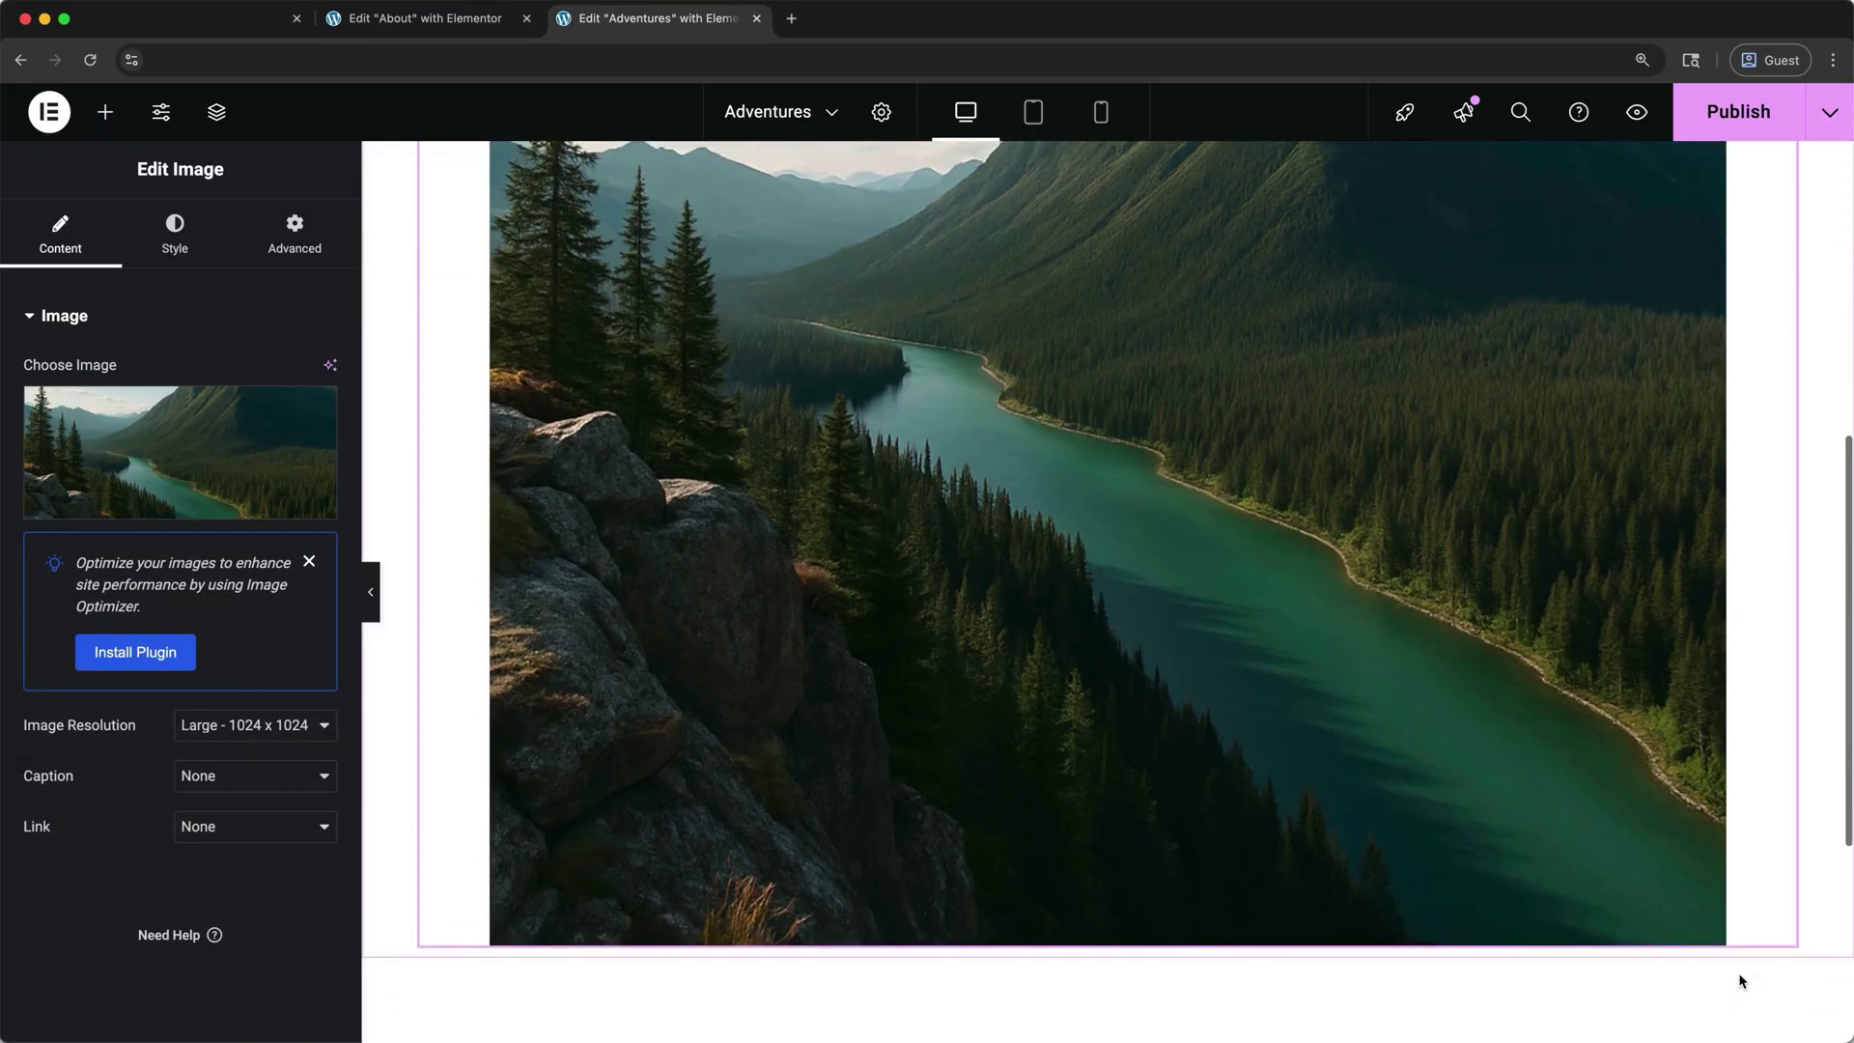
scroll(1742, 981, down, 5)
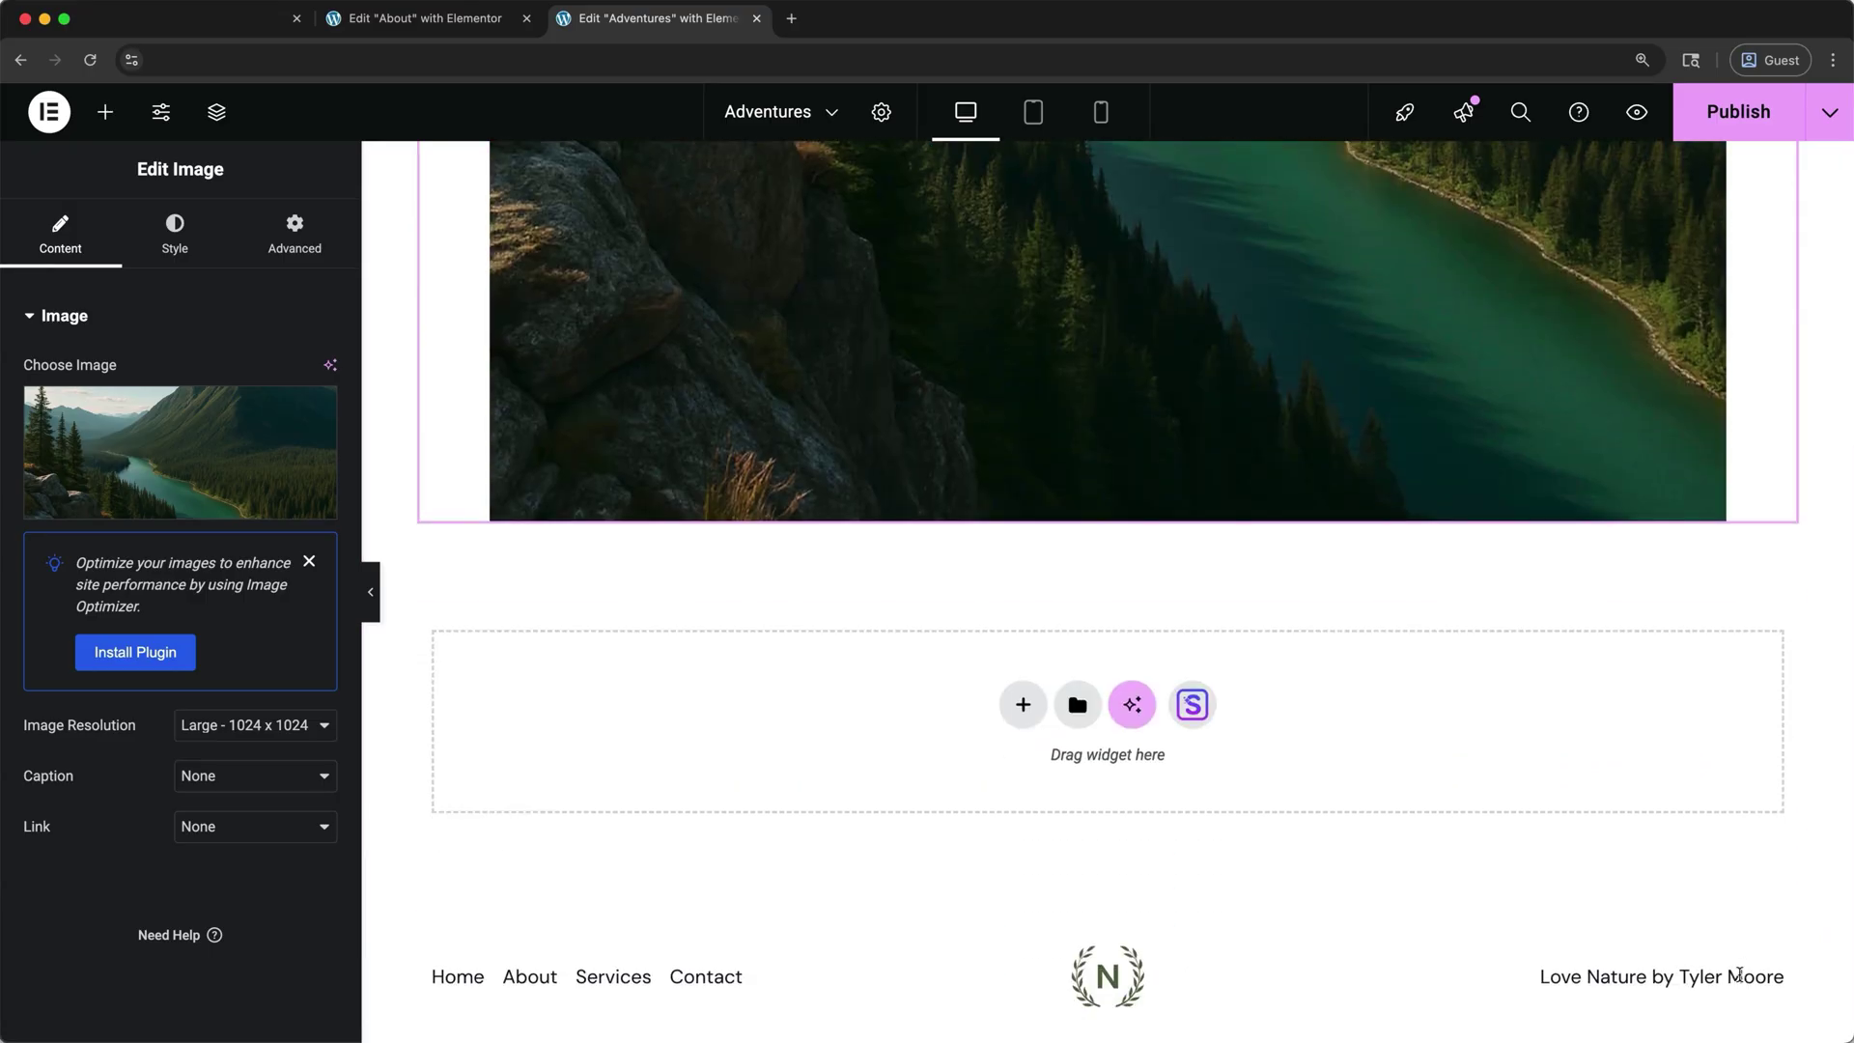
- Search the template library for 'outd' and import the Outdoor Adventure - Home template
click(1193, 705)
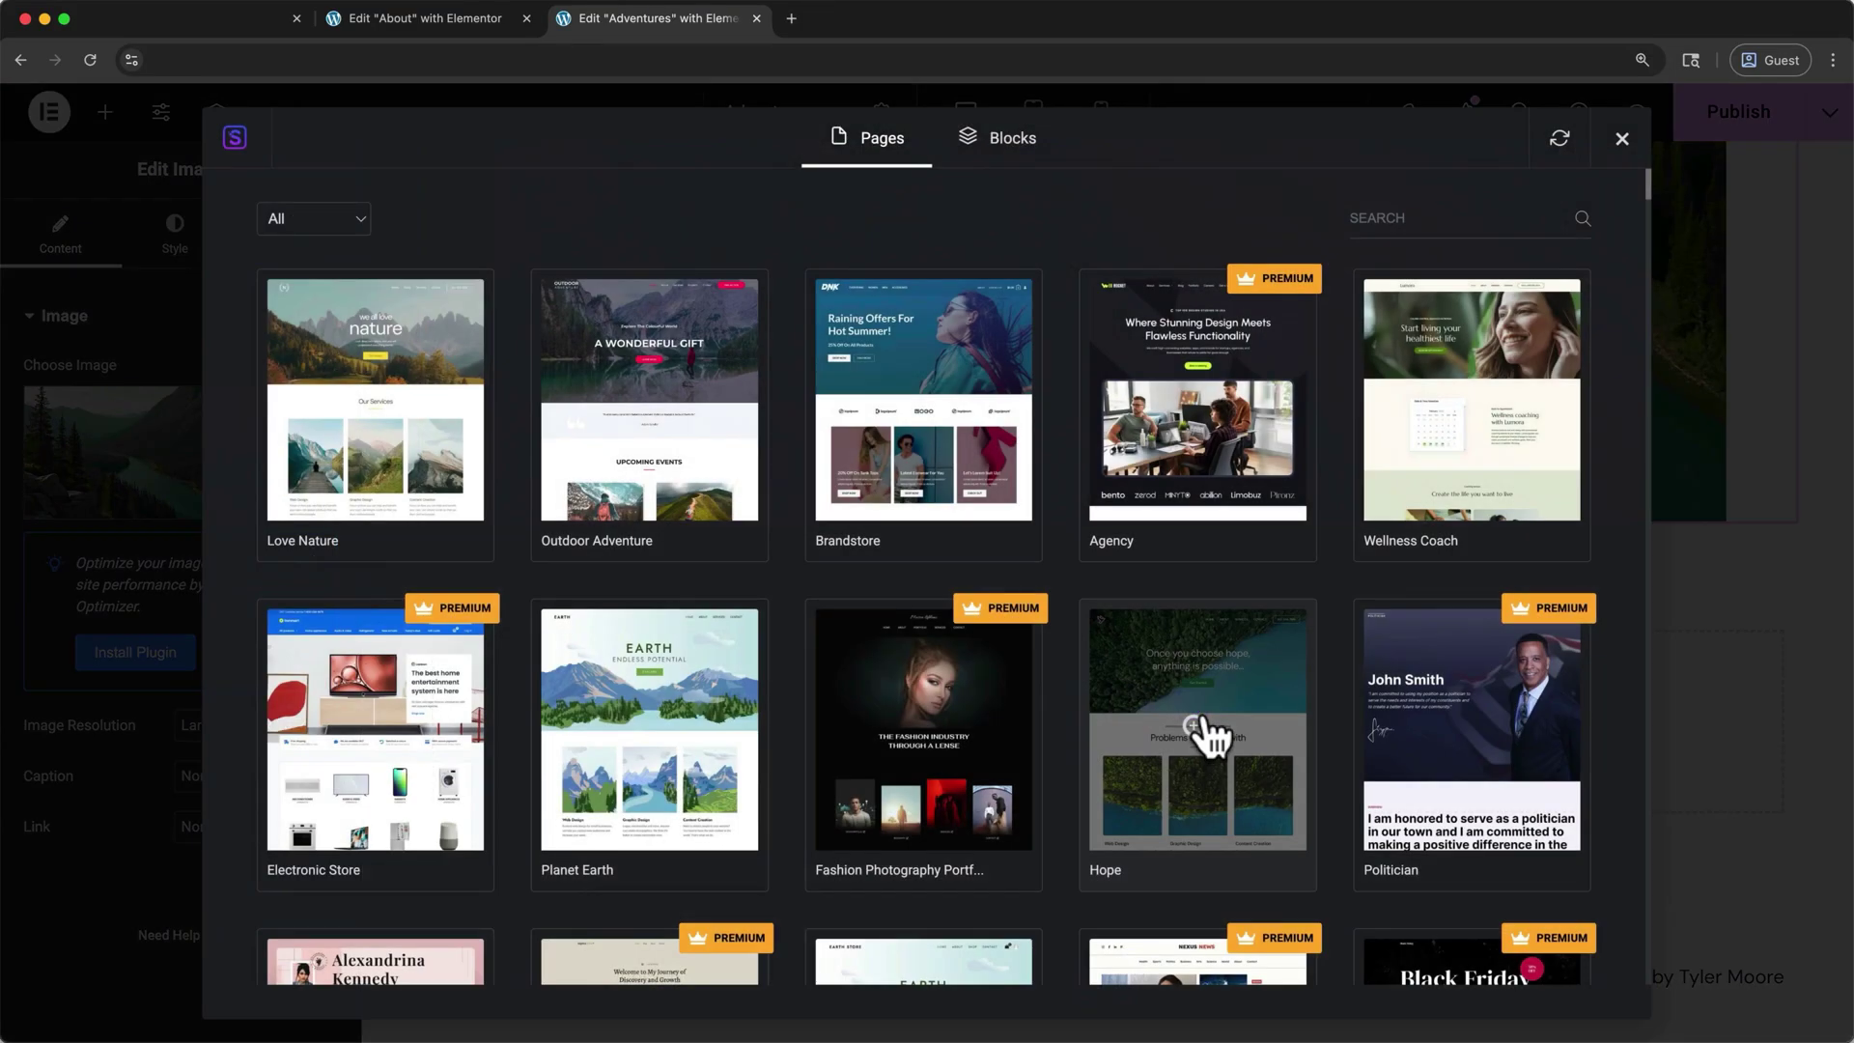
scroll(1207, 732, down, 5)
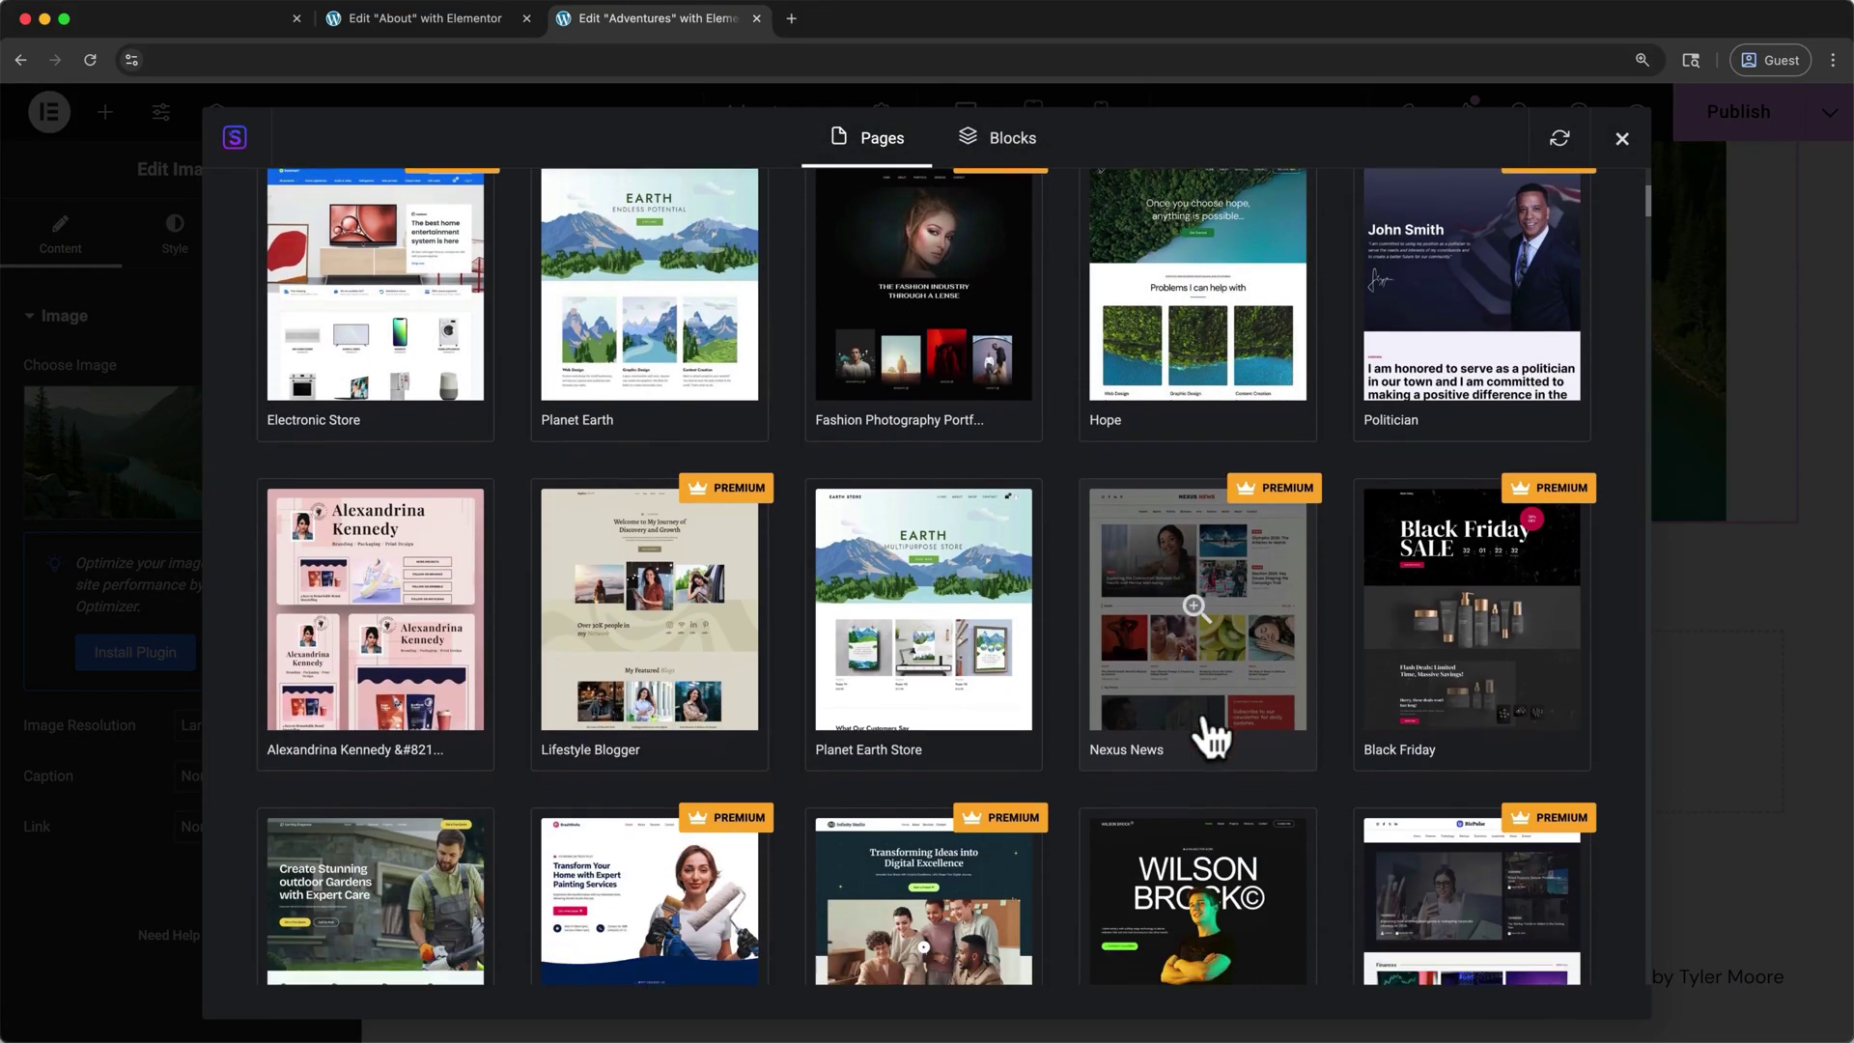
scroll(1203, 711, down, 4)
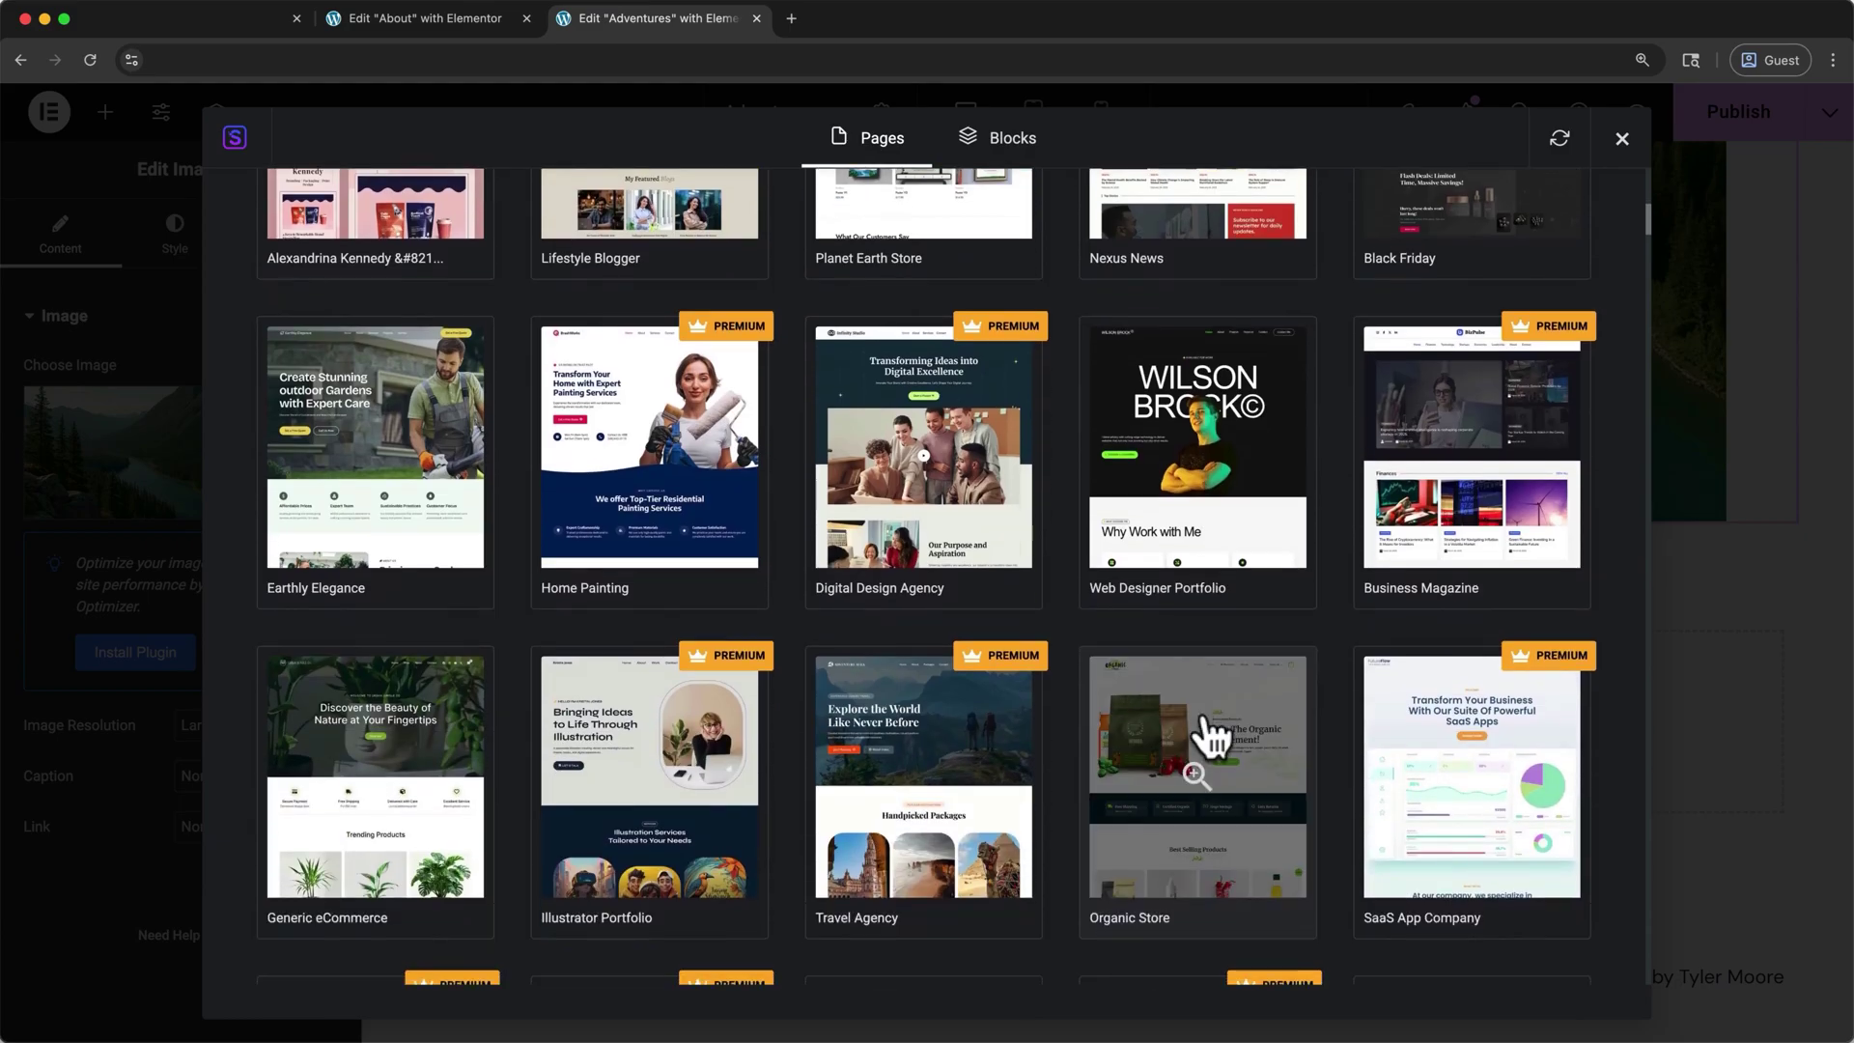
scroll(1203, 720, down, 4)
scroll(1203, 720, up, 13)
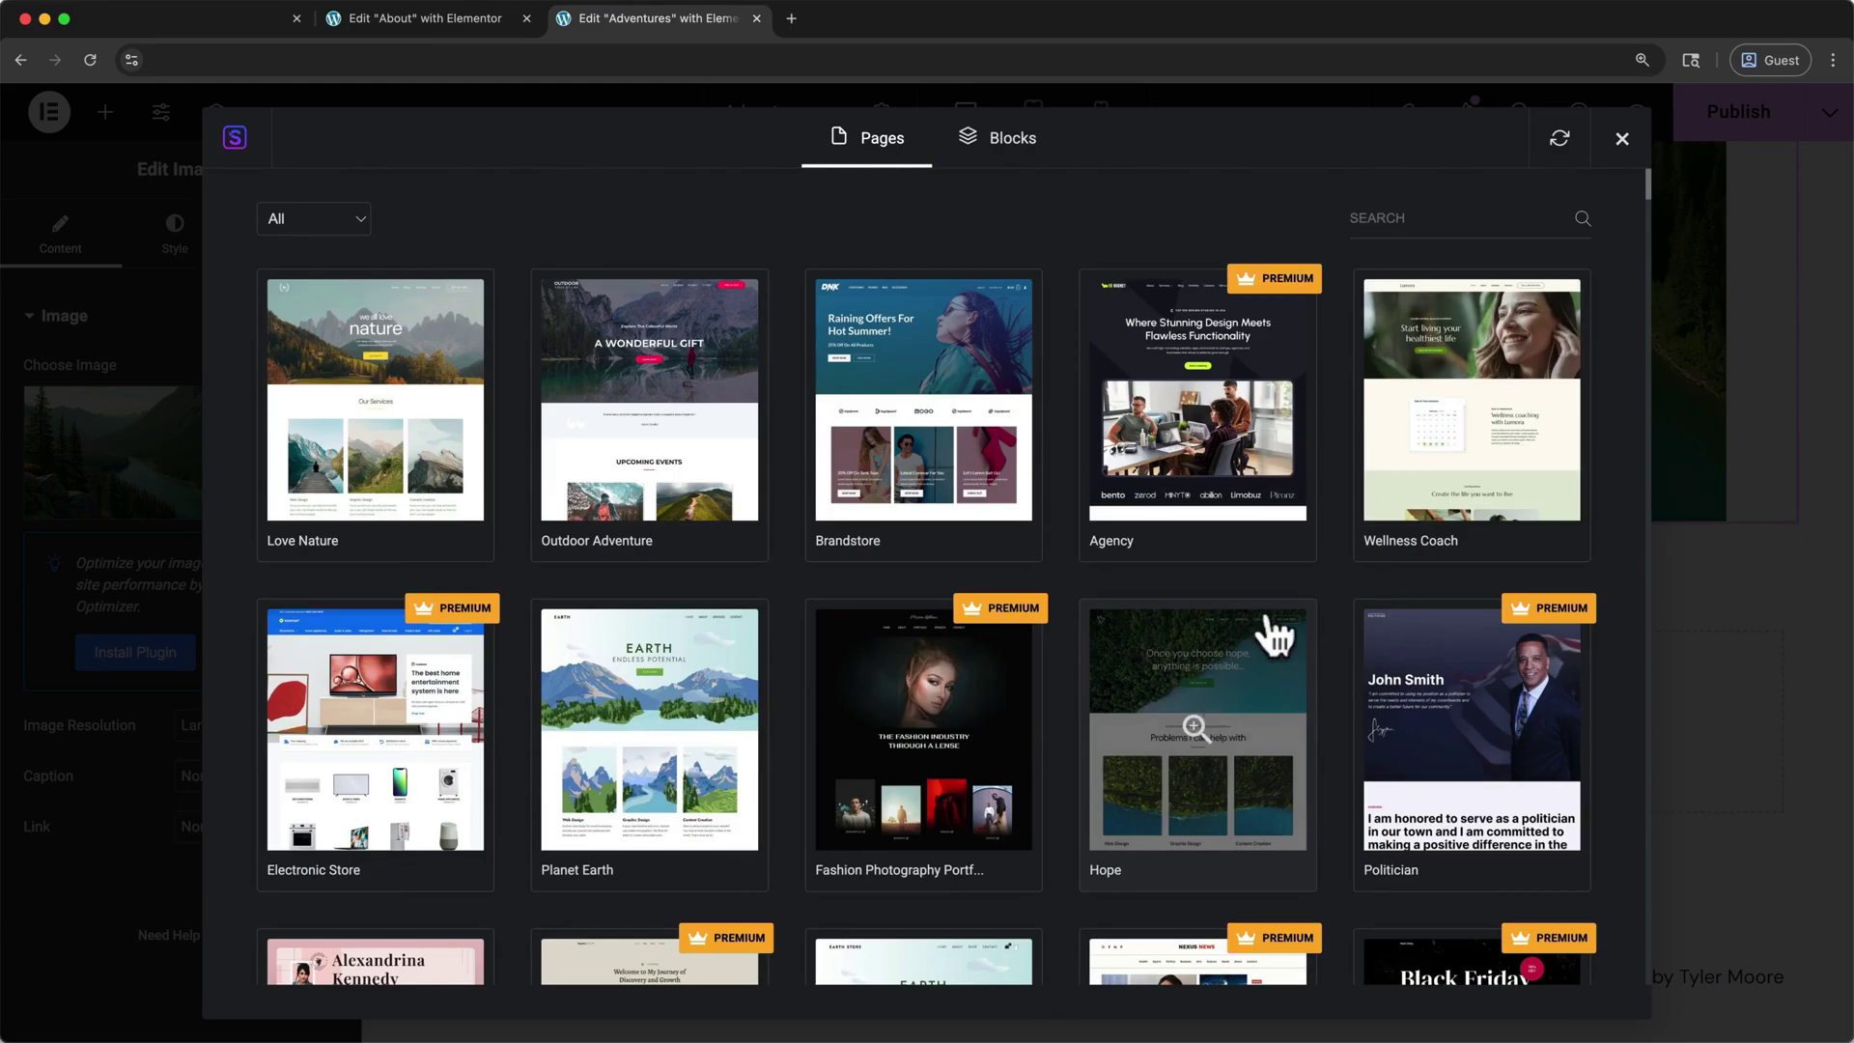
click(1378, 226)
text(outdoor)
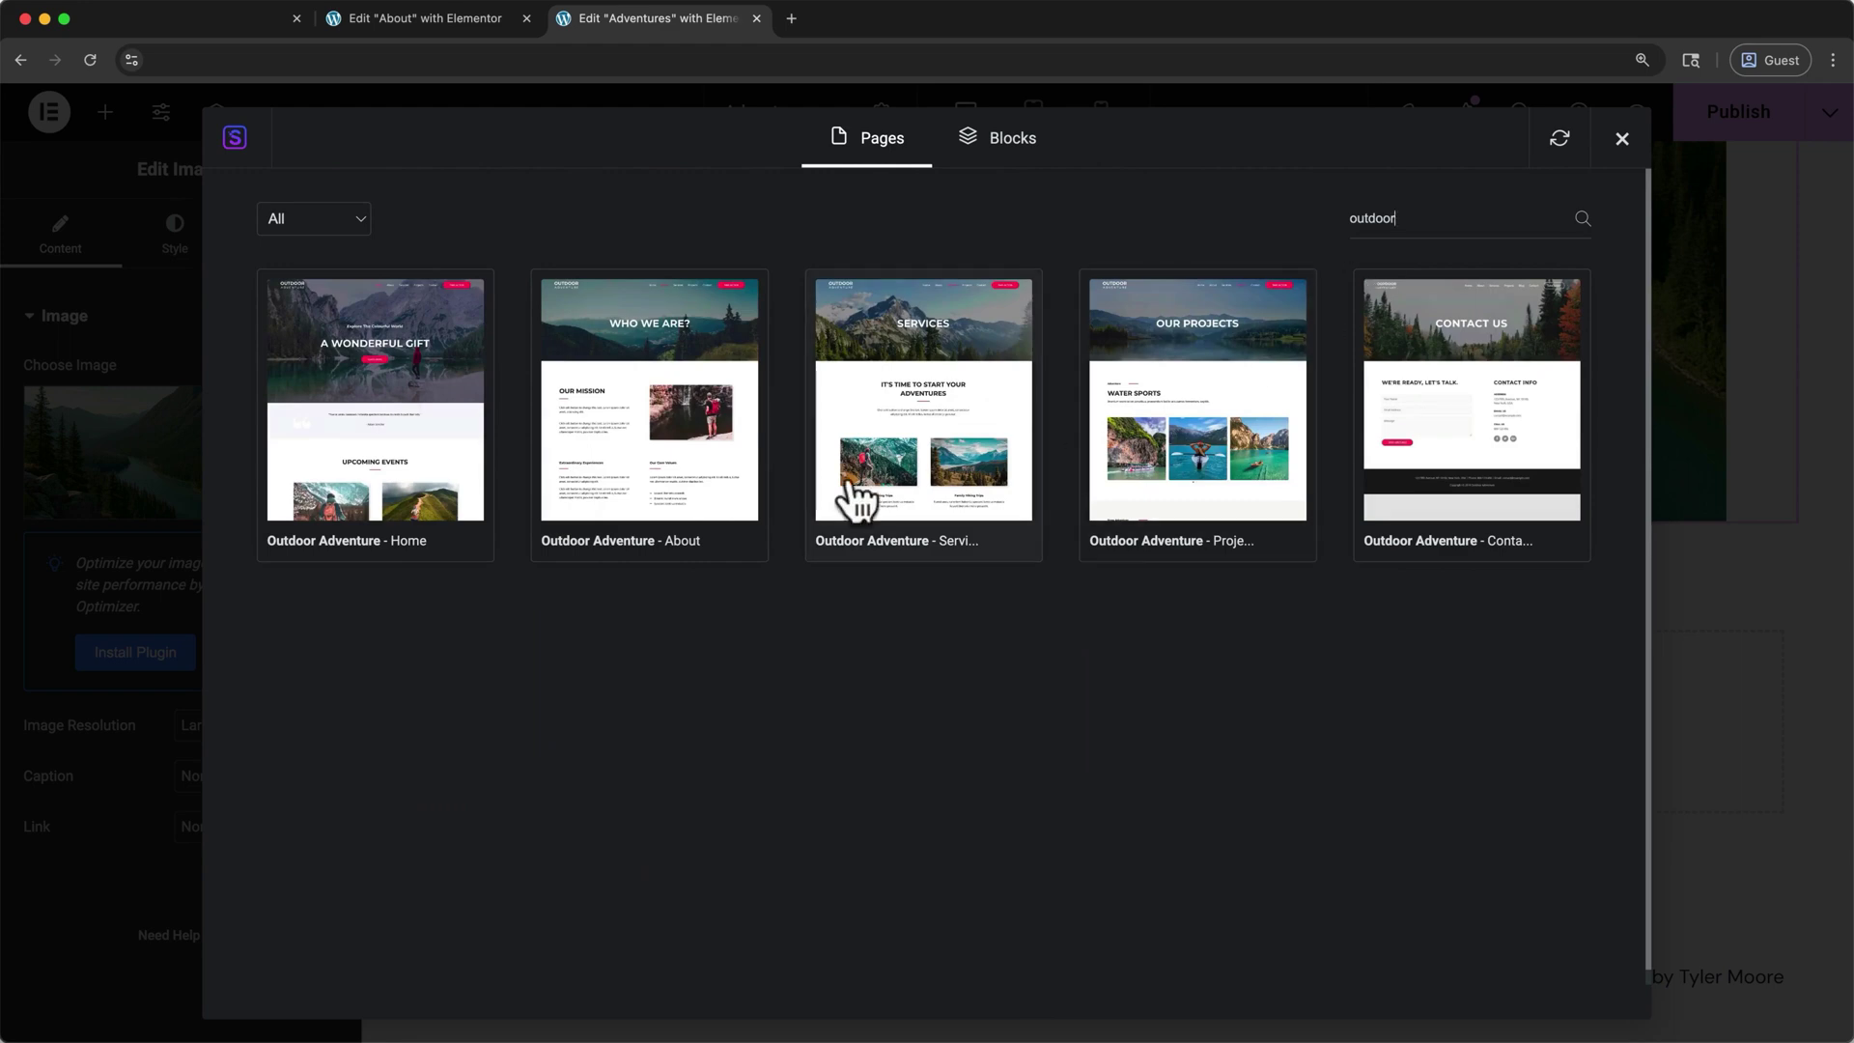
click(463, 512)
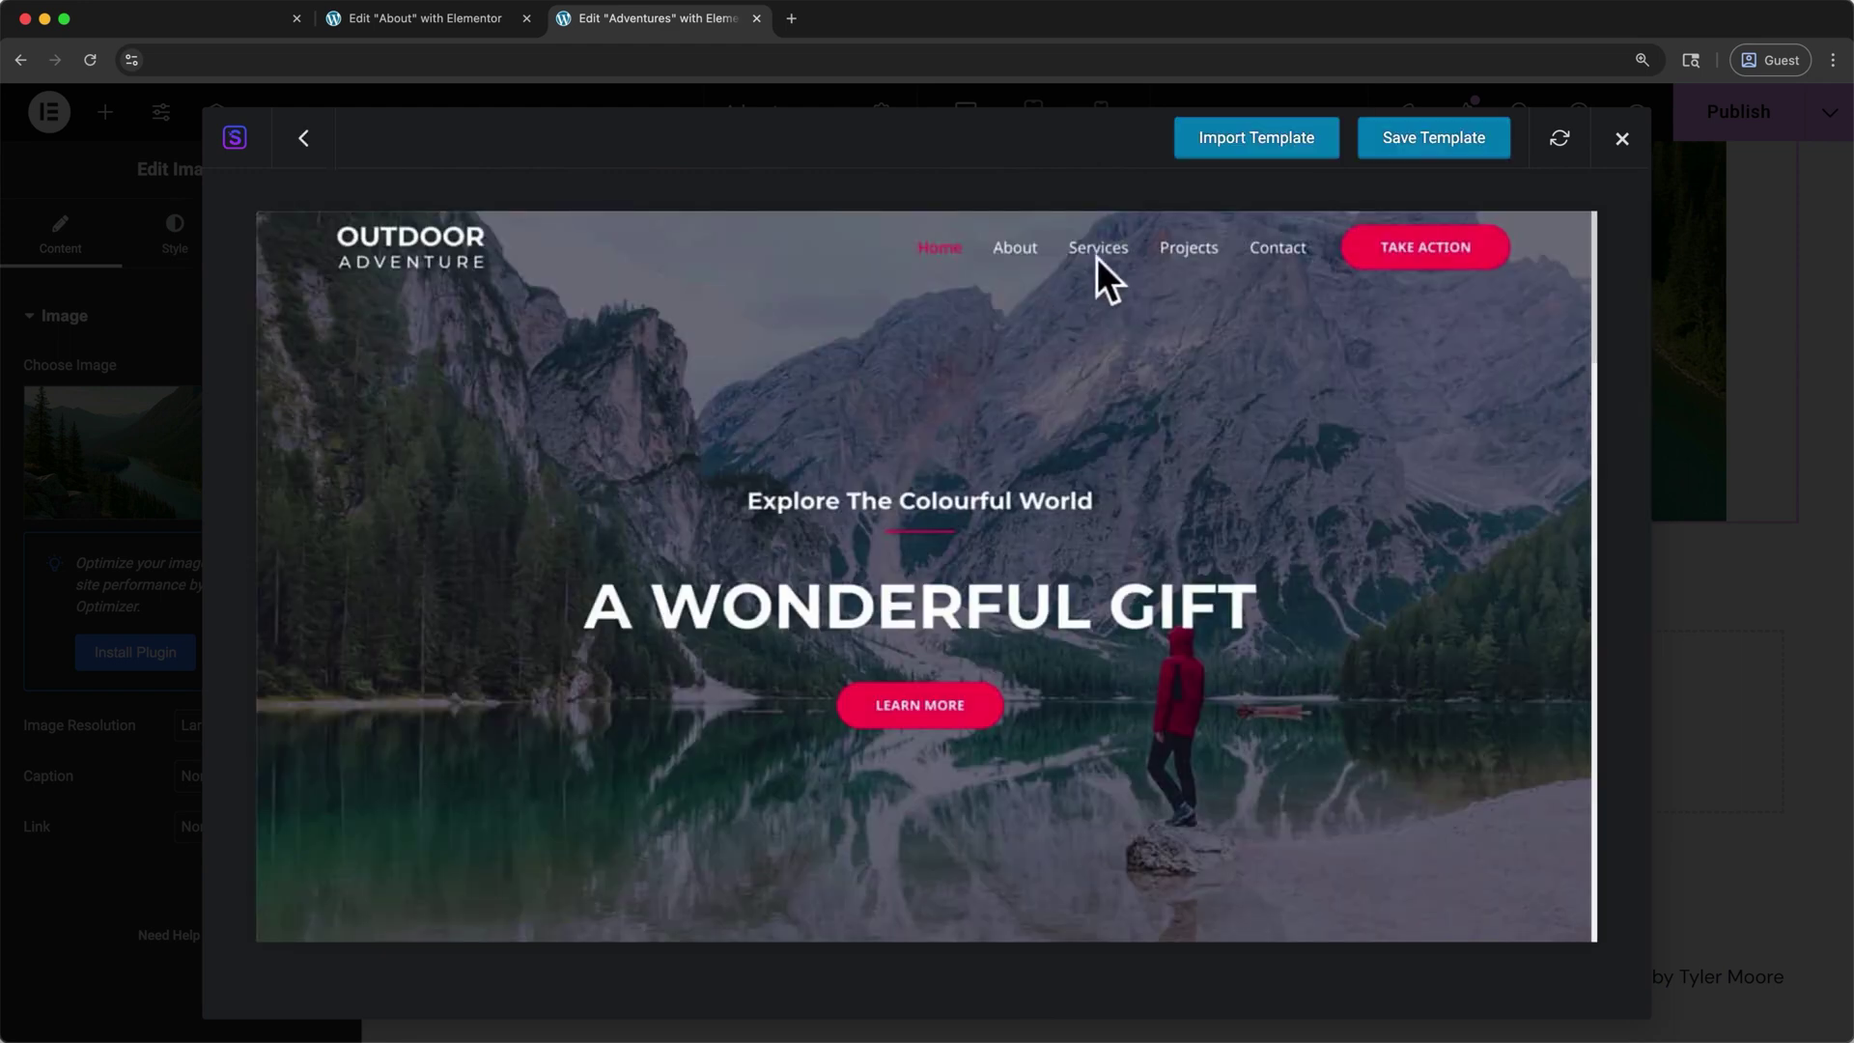
click(1220, 145)
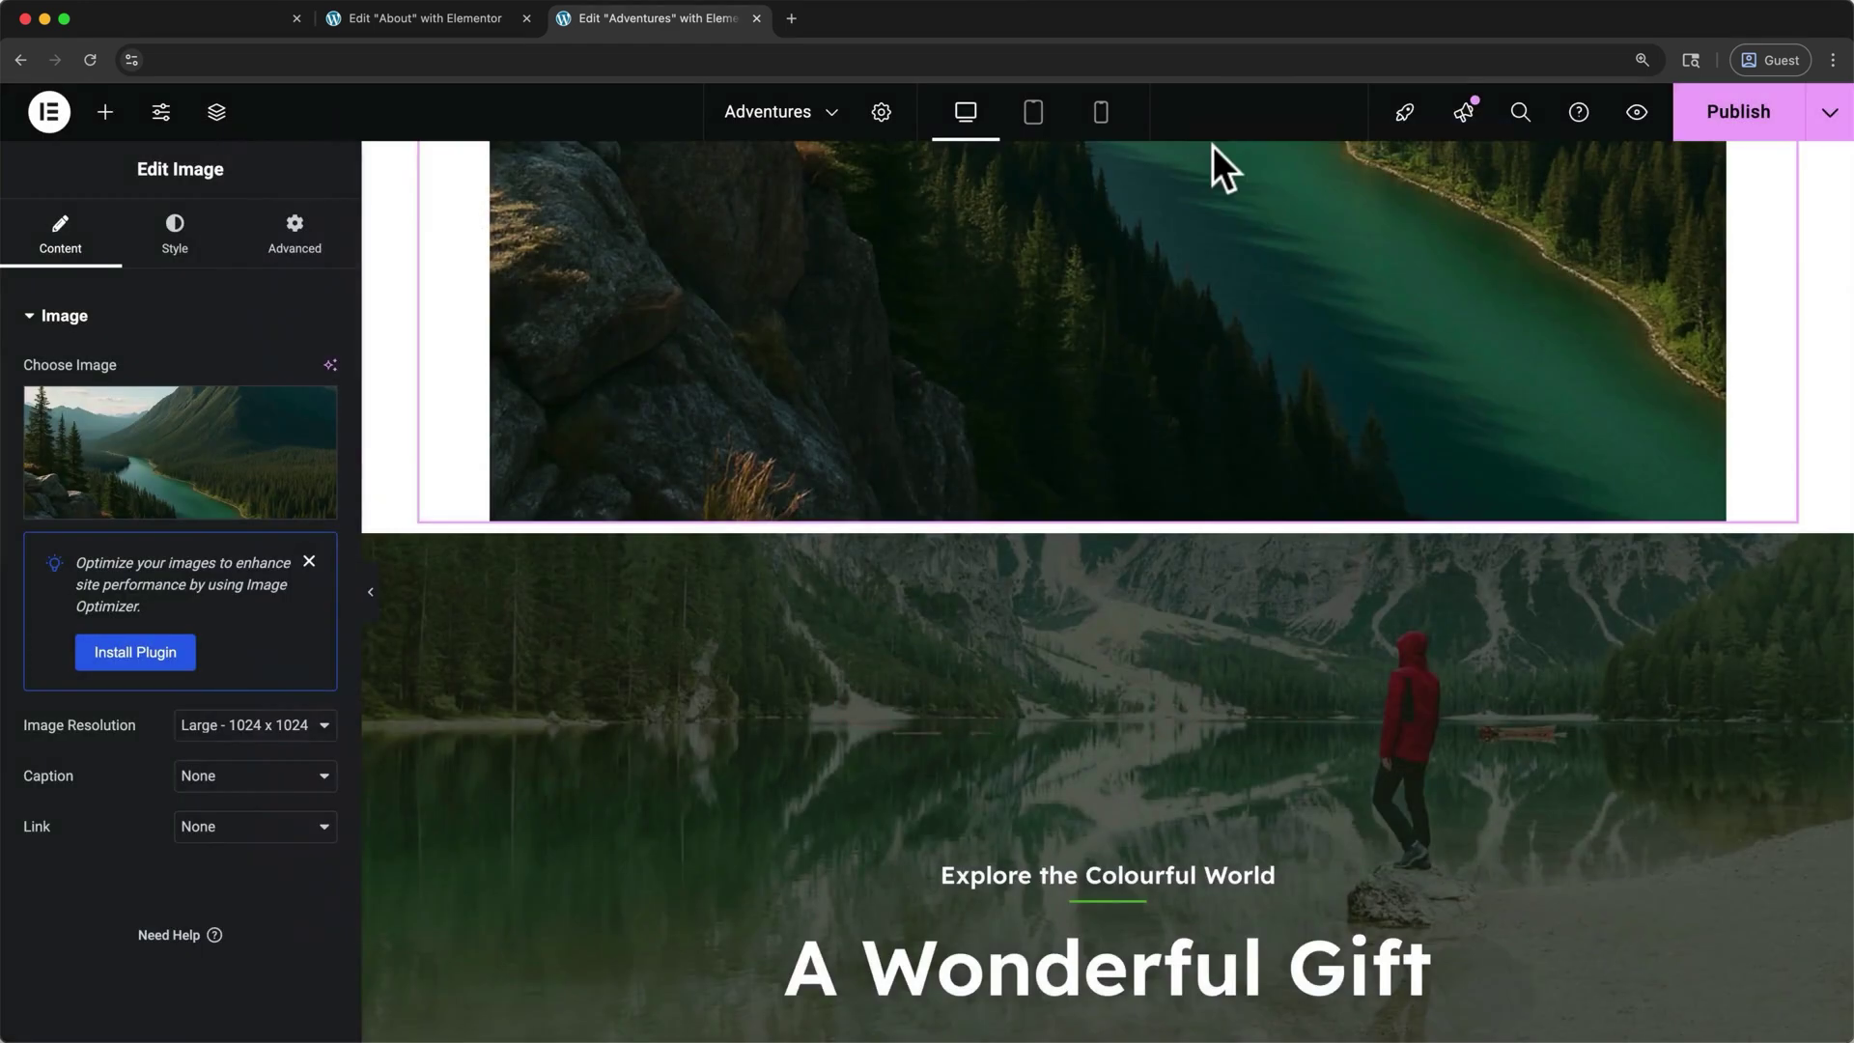
scroll(1213, 148, down, 10)
scroll(1150, 464, down, 15)
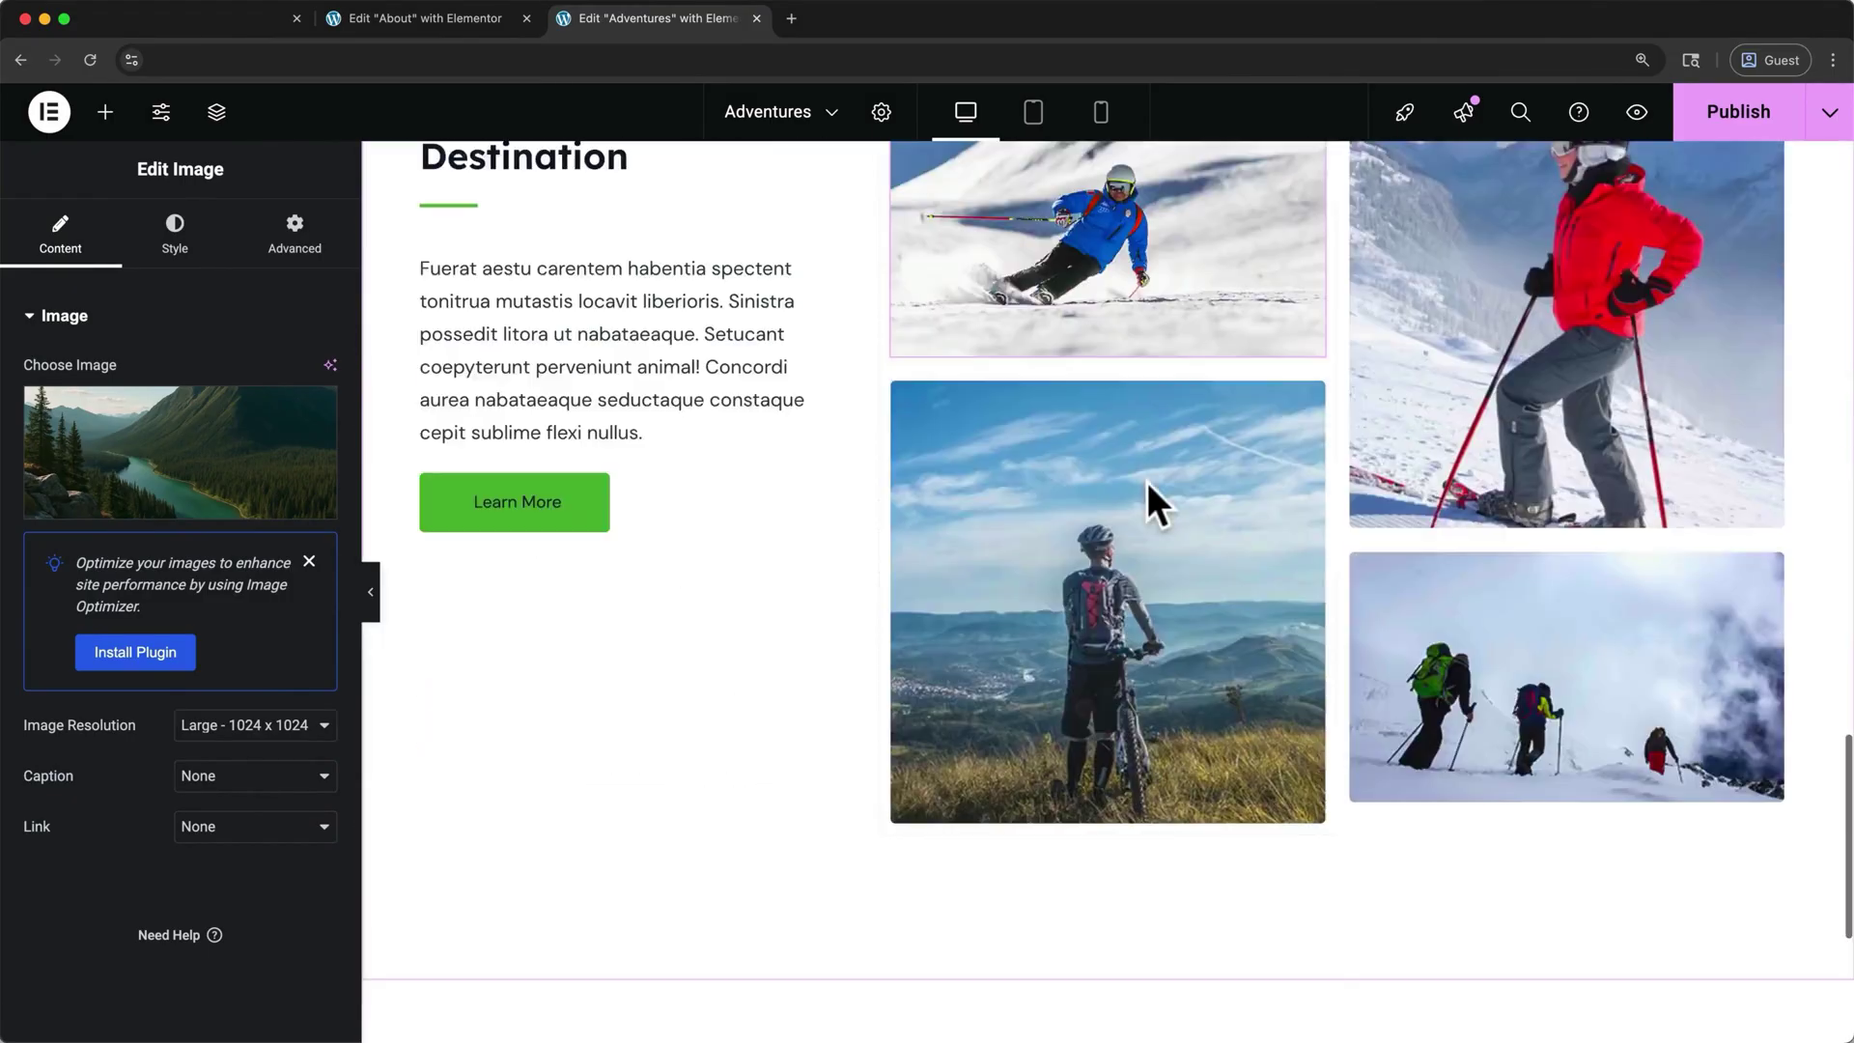
scroll(1148, 483, up, 20)
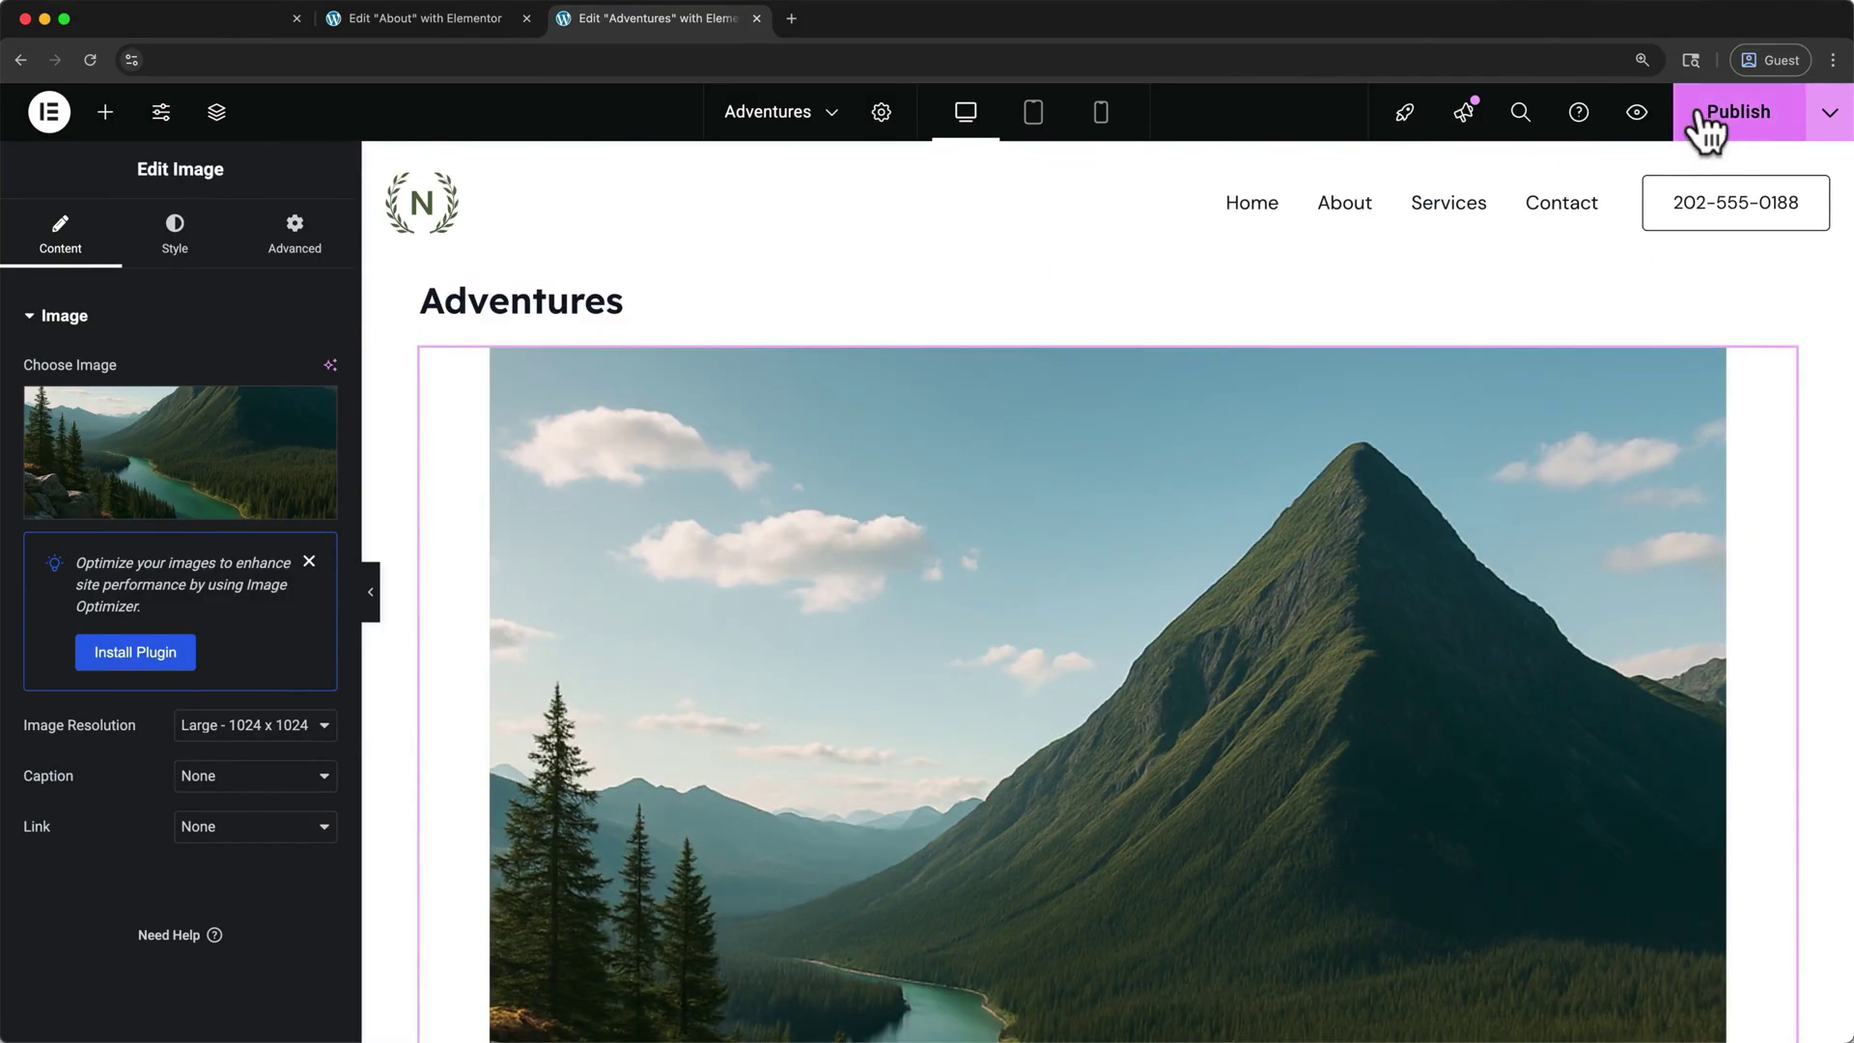
- Publish the Adventures page from Elementor and open its live preview
click(1697, 111)
click(1637, 112)
scroll(1645, 140, down, 20)
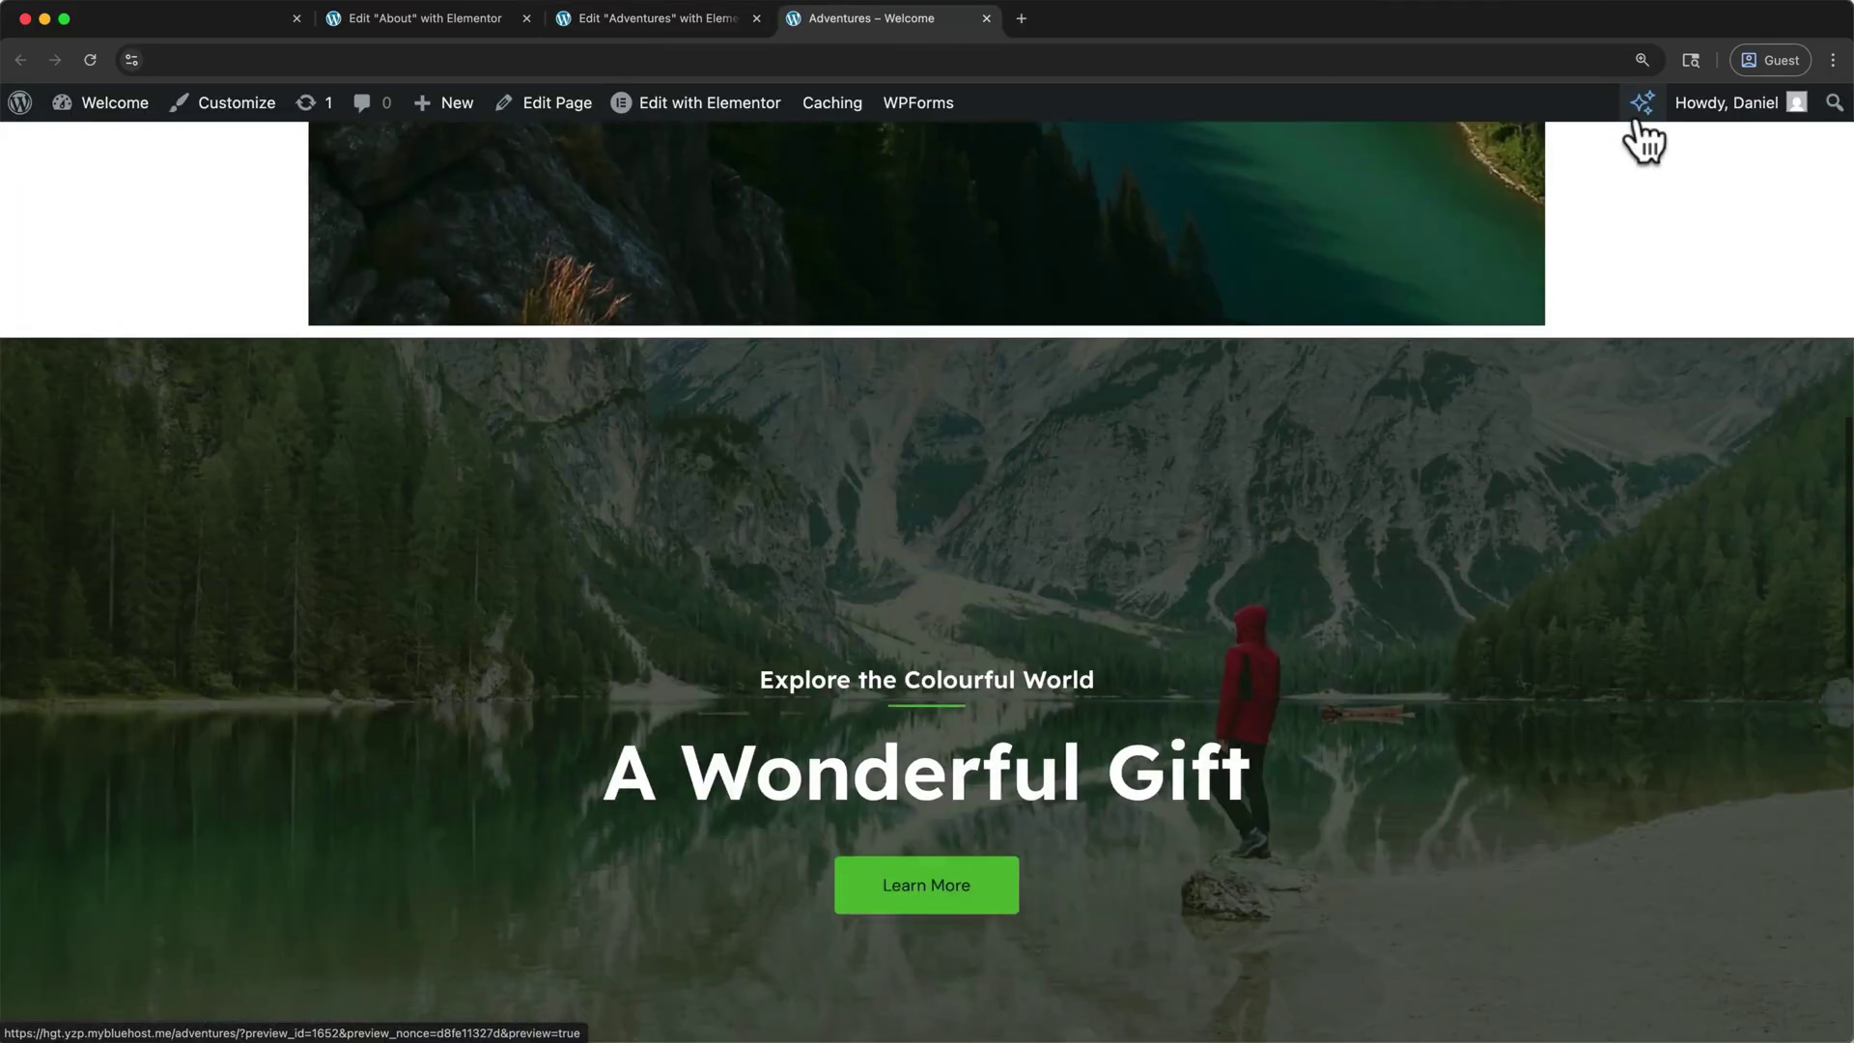
scroll(1642, 135, up, 20)
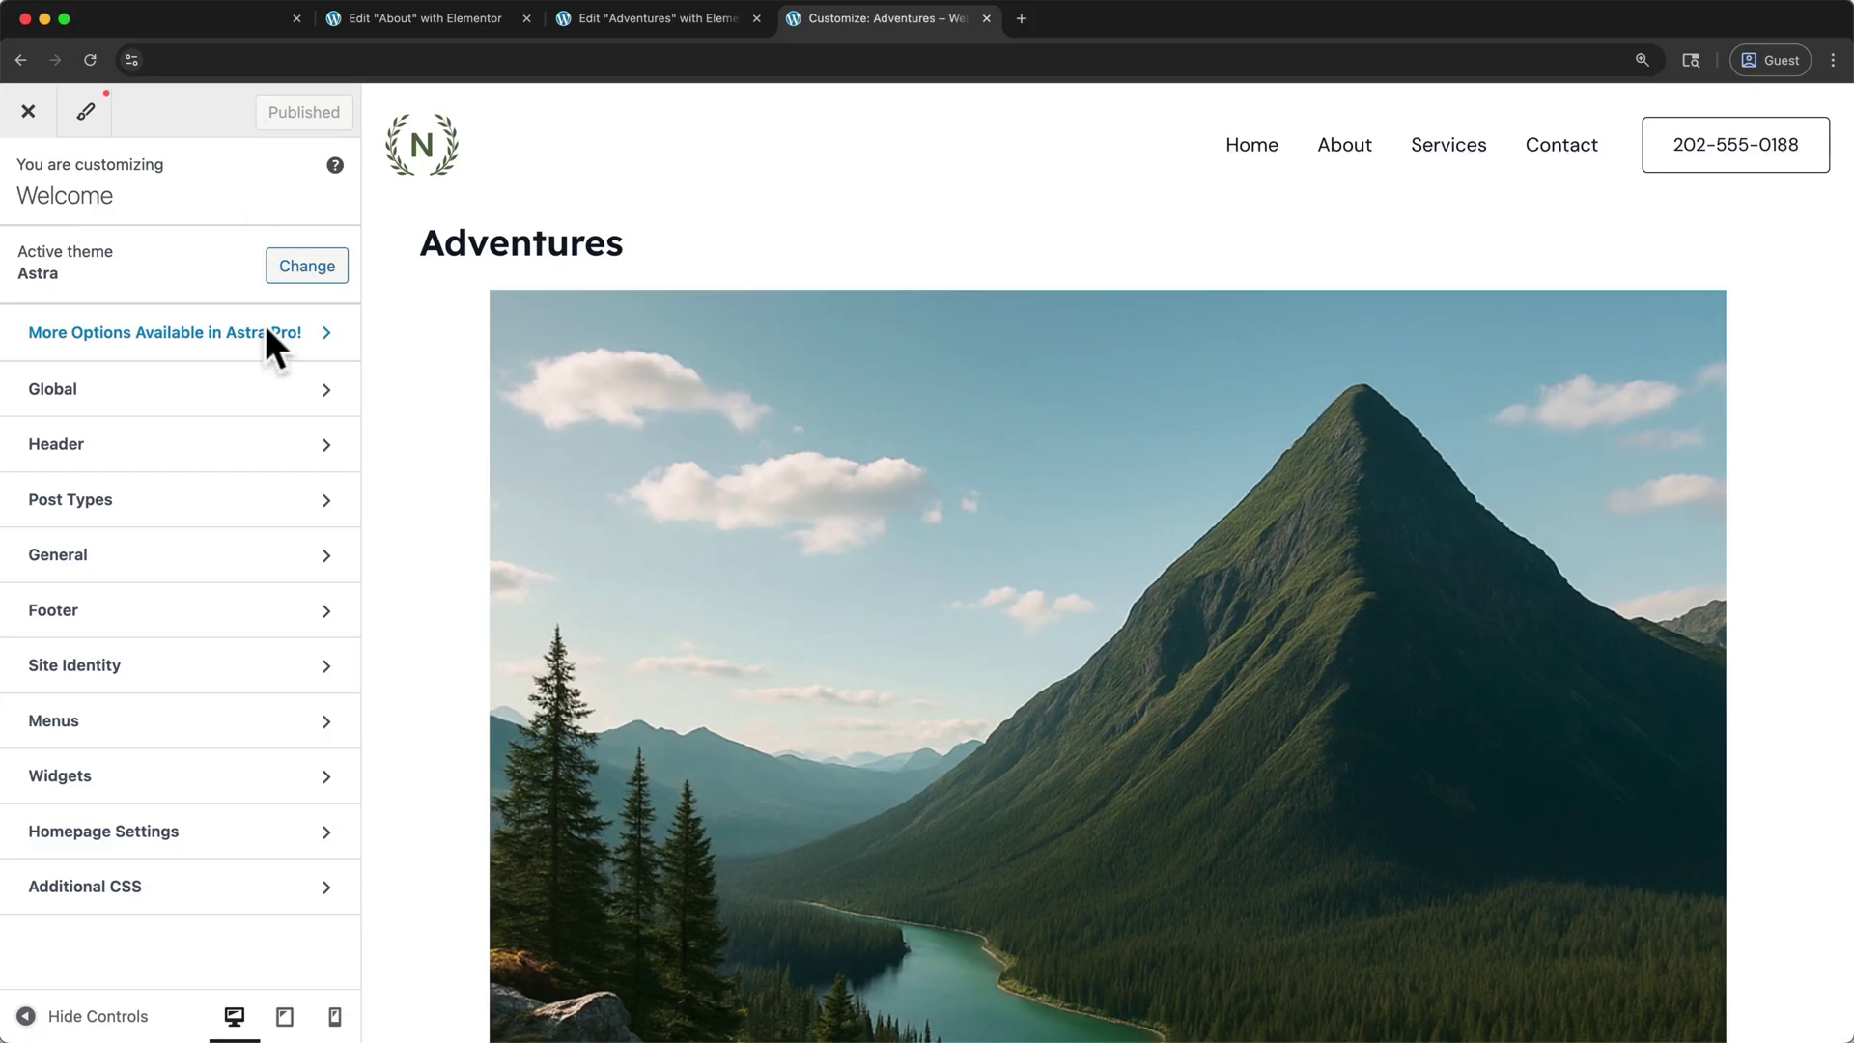
- Add the Adventures page to the Main Menu and publish the updated menu
click(318, 716)
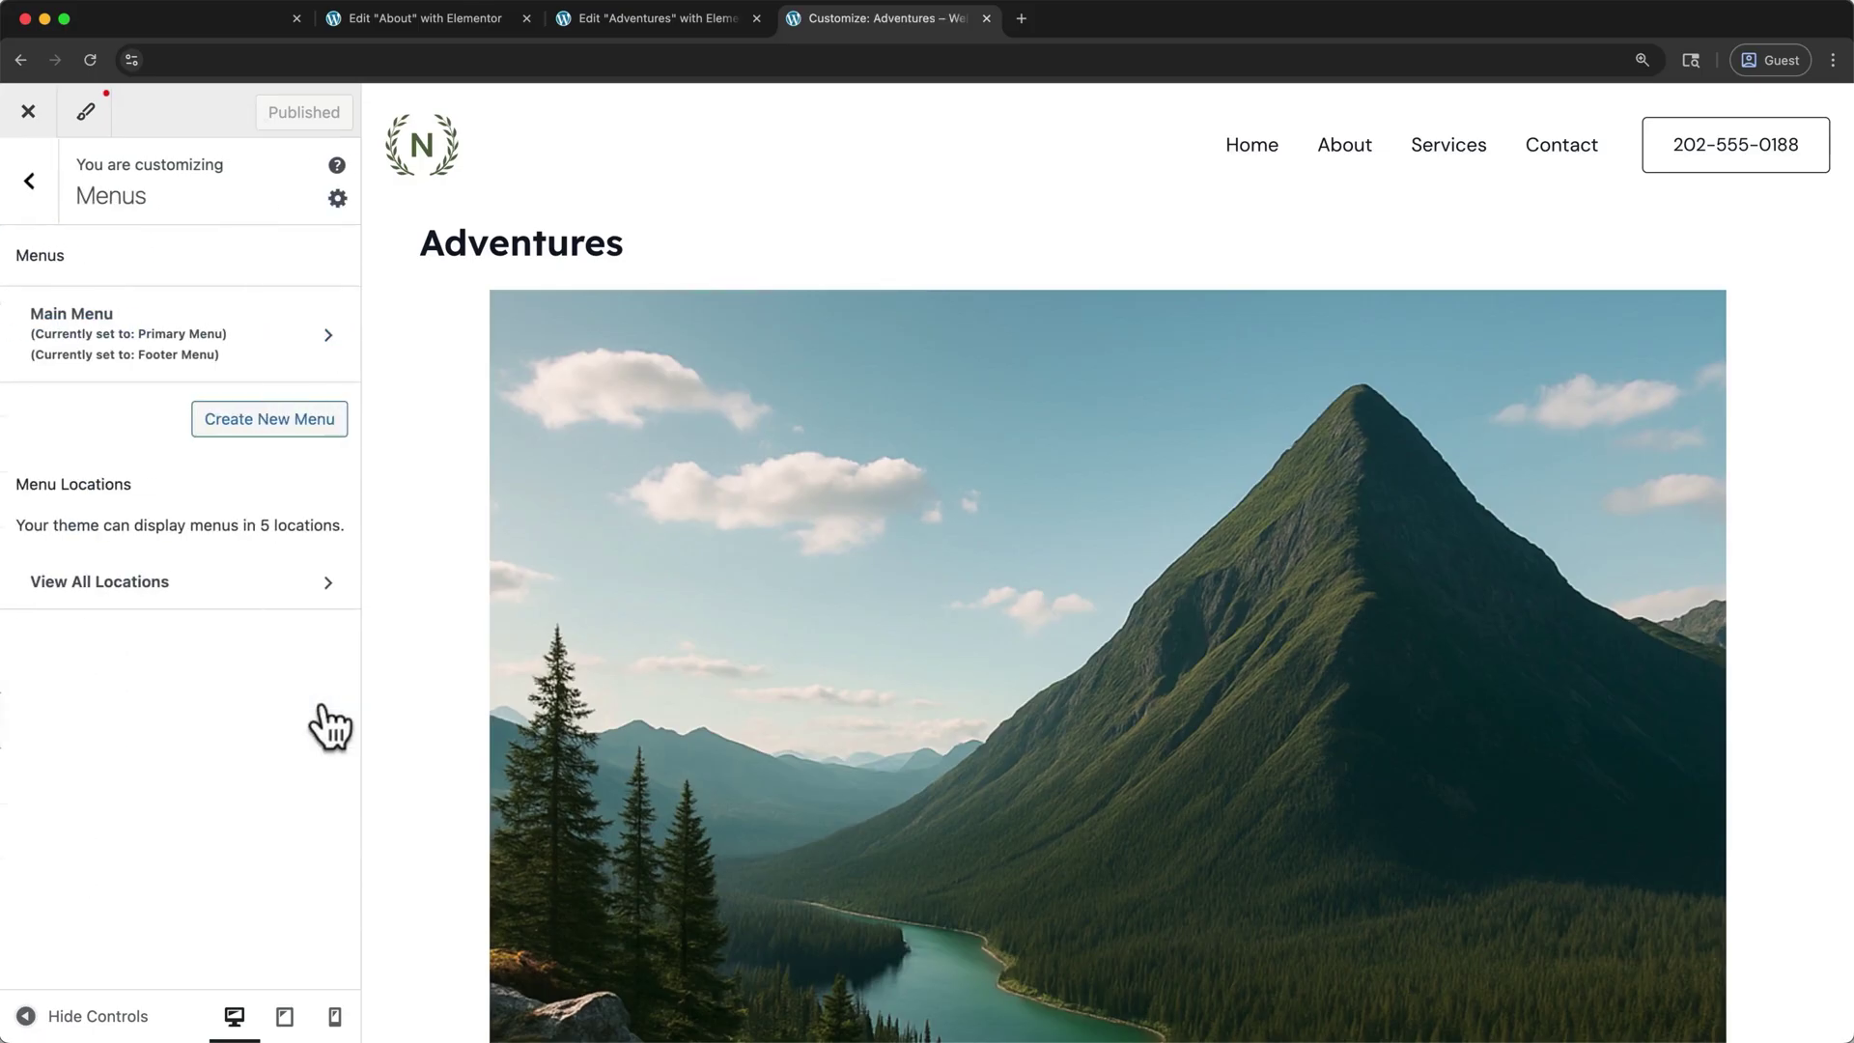
click(326, 336)
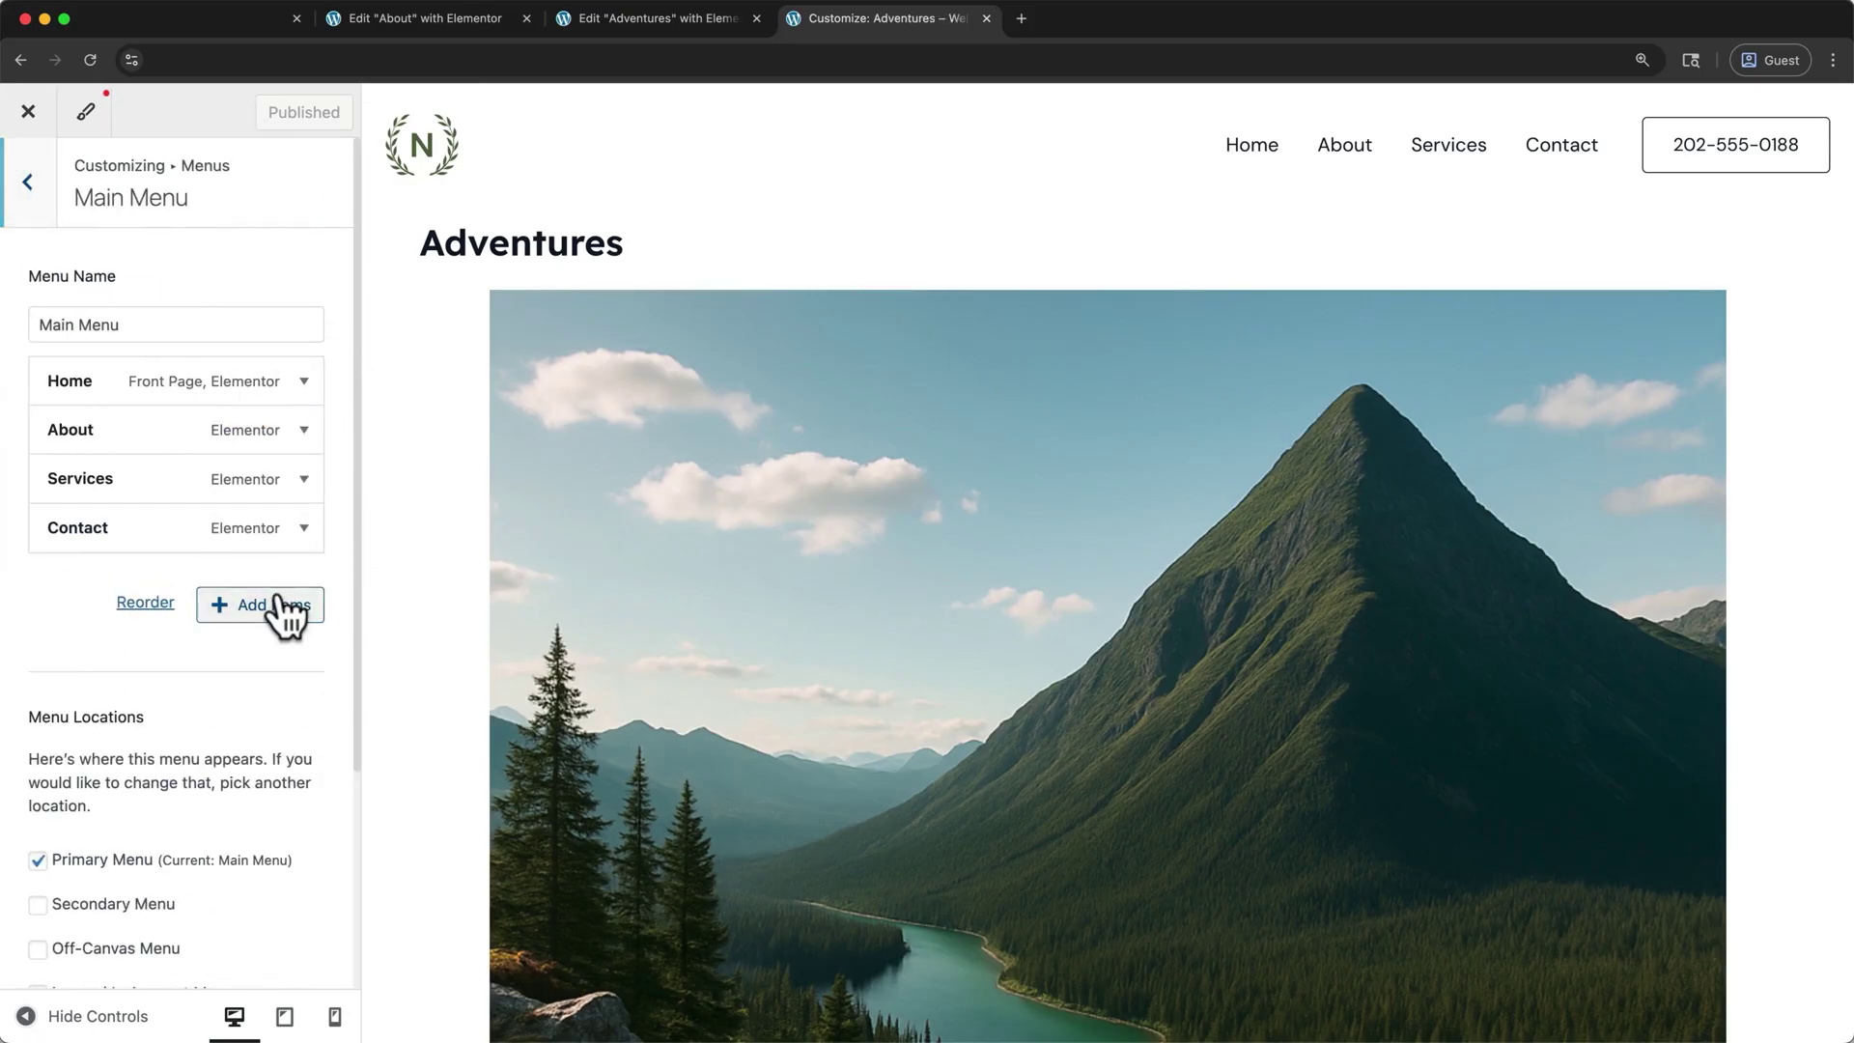
click(281, 603)
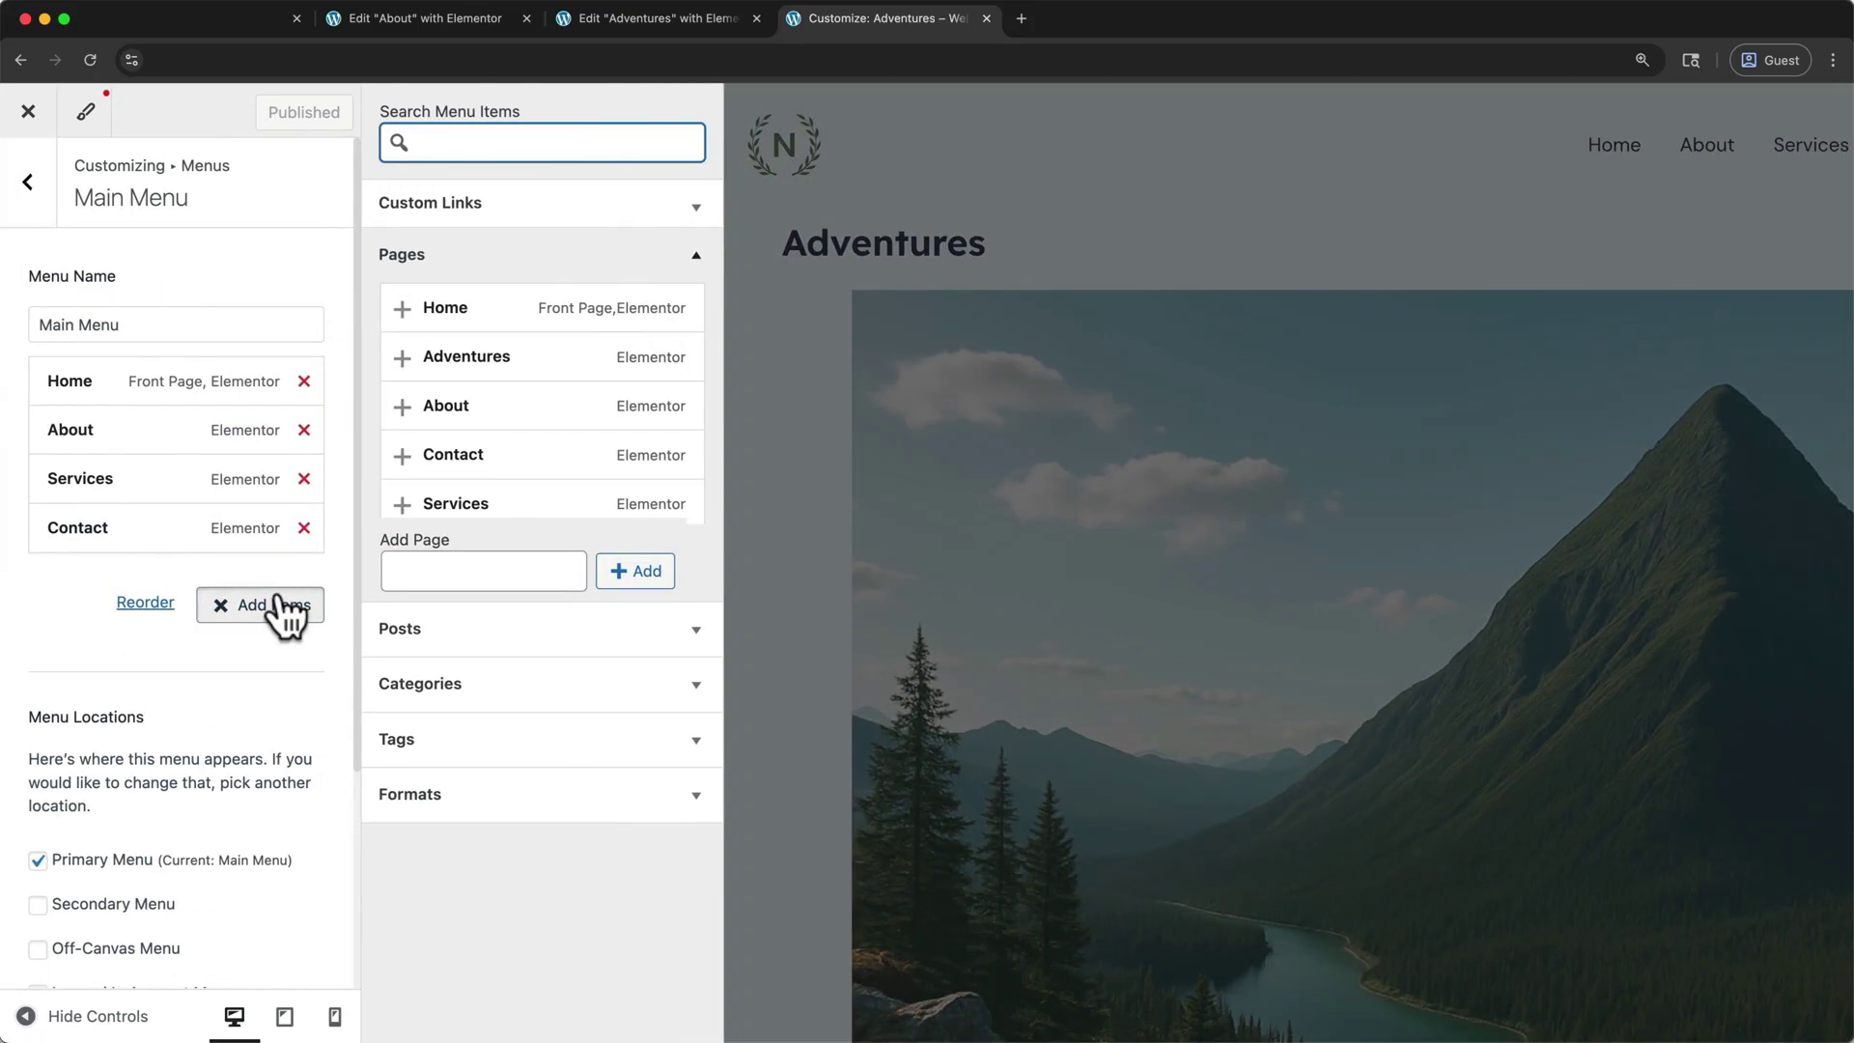
click(450, 359)
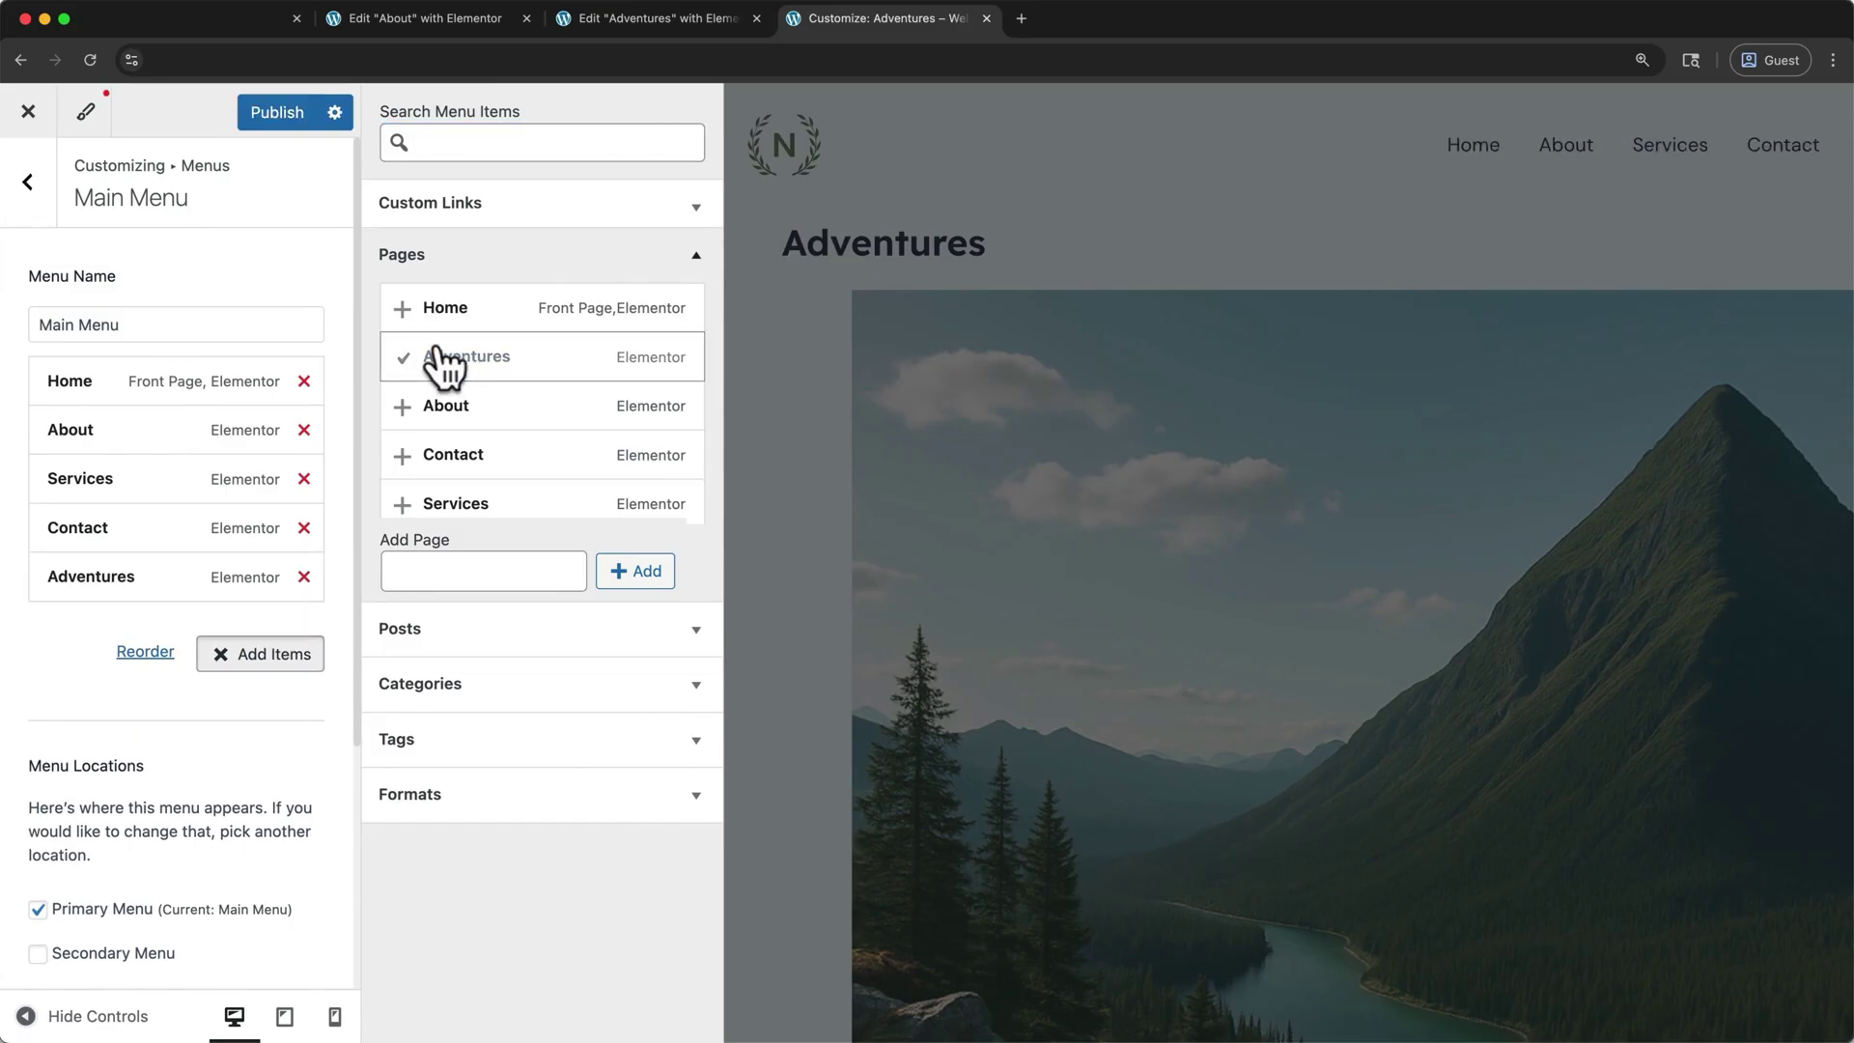
click(280, 114)
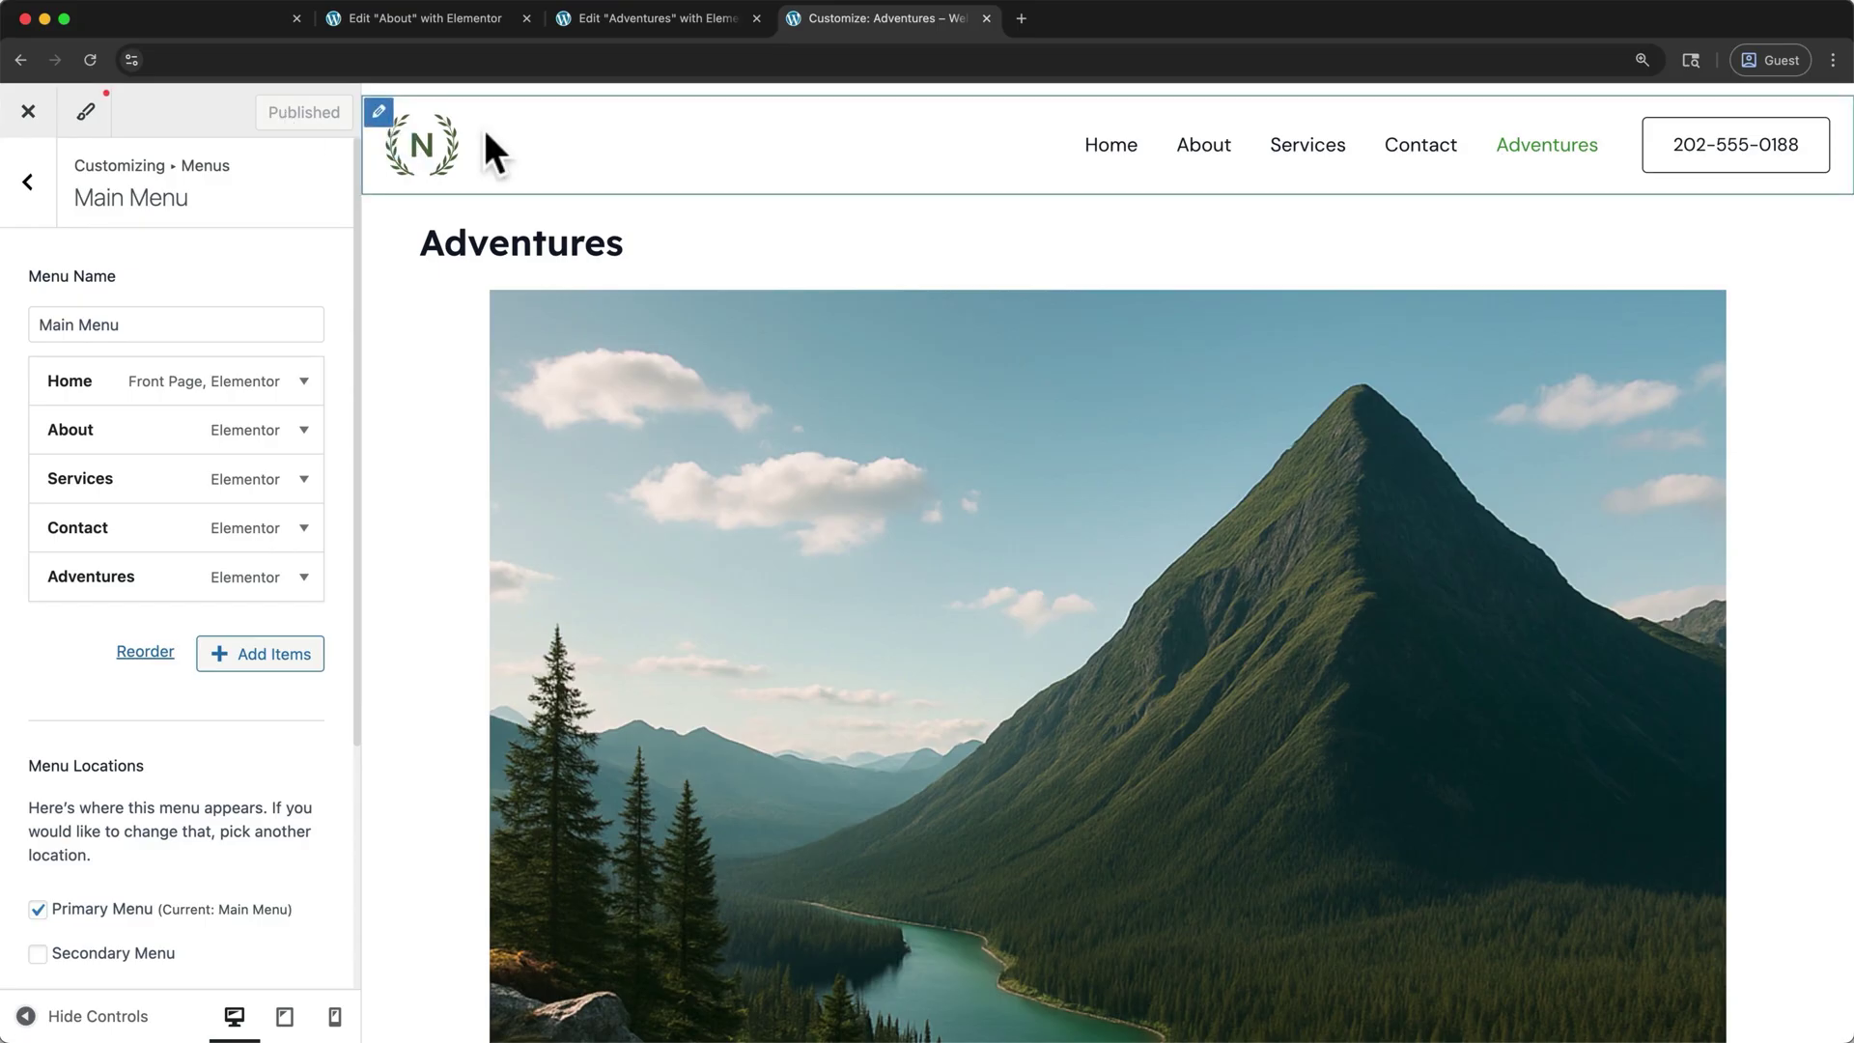
- Make the site header slightly taller in the header settings
click(381, 113)
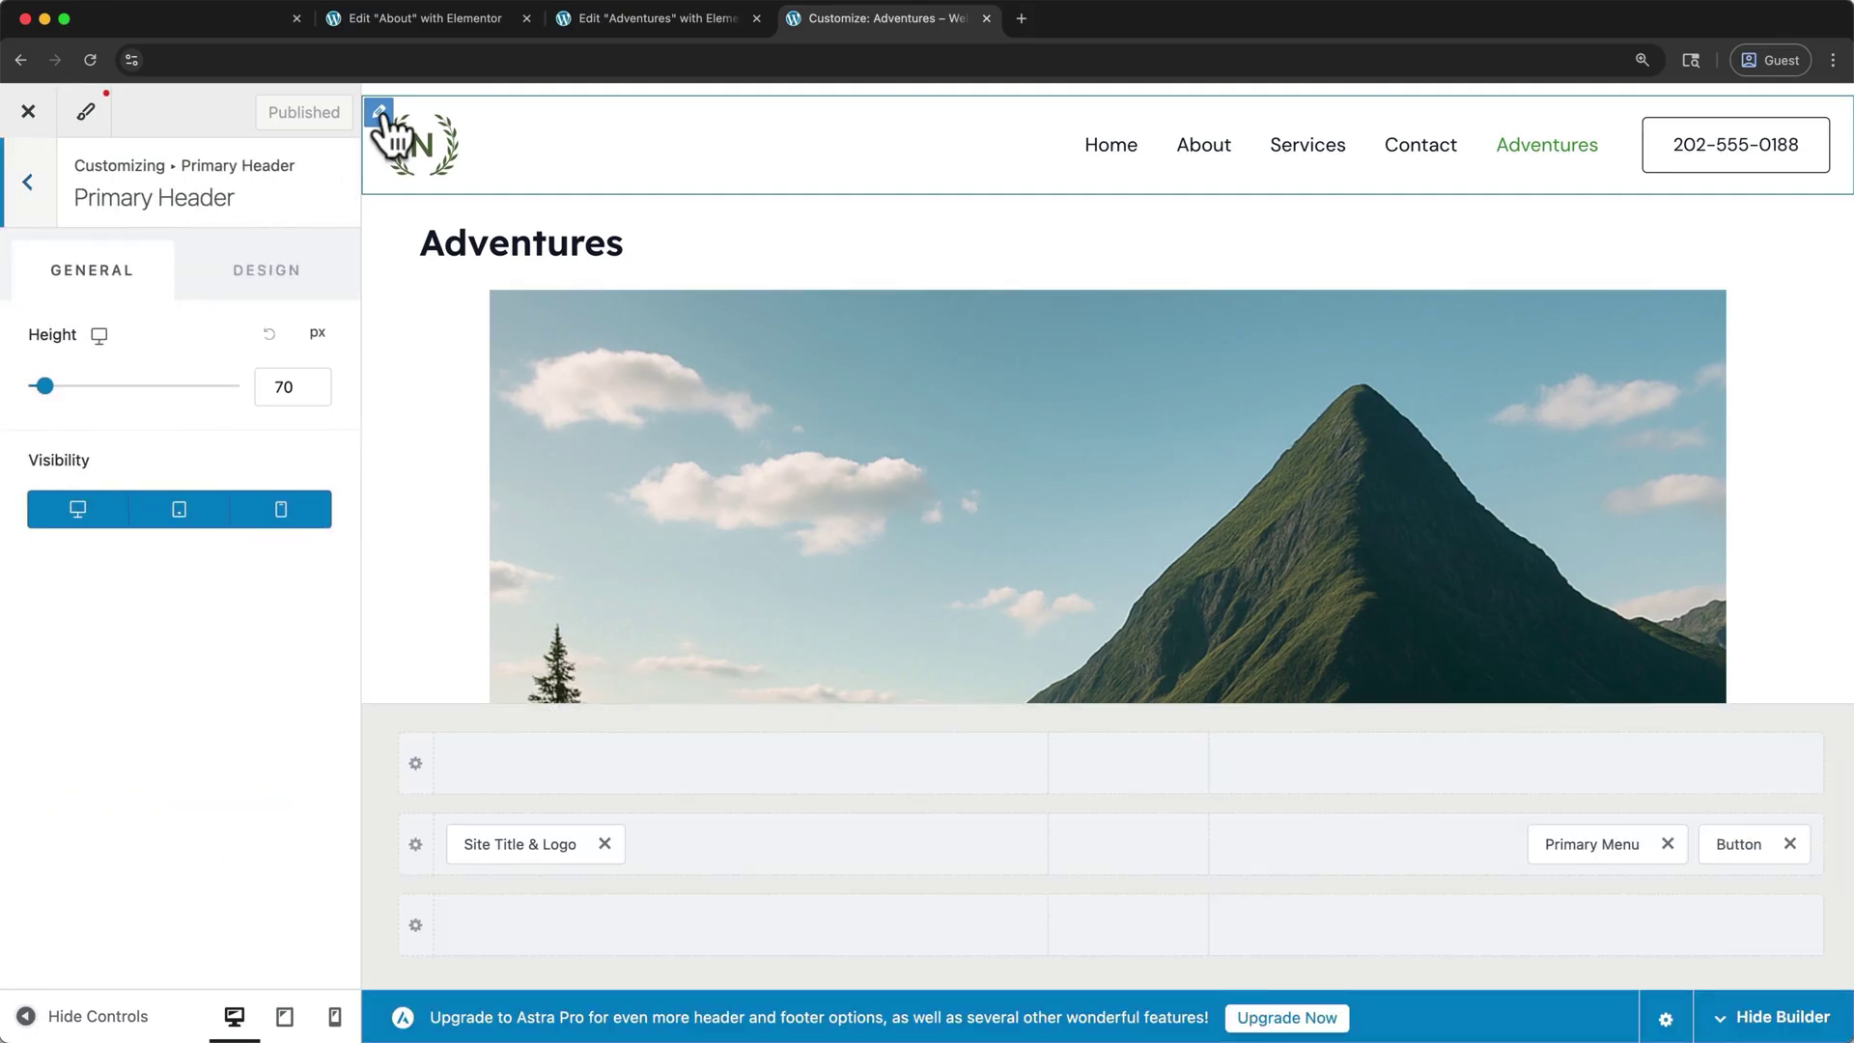
mouse_move(46, 385)
mouse_down()
mouse_move(68, 387)
mouse_move(46, 386)
mouse_up()
mouse_move(416, 182)
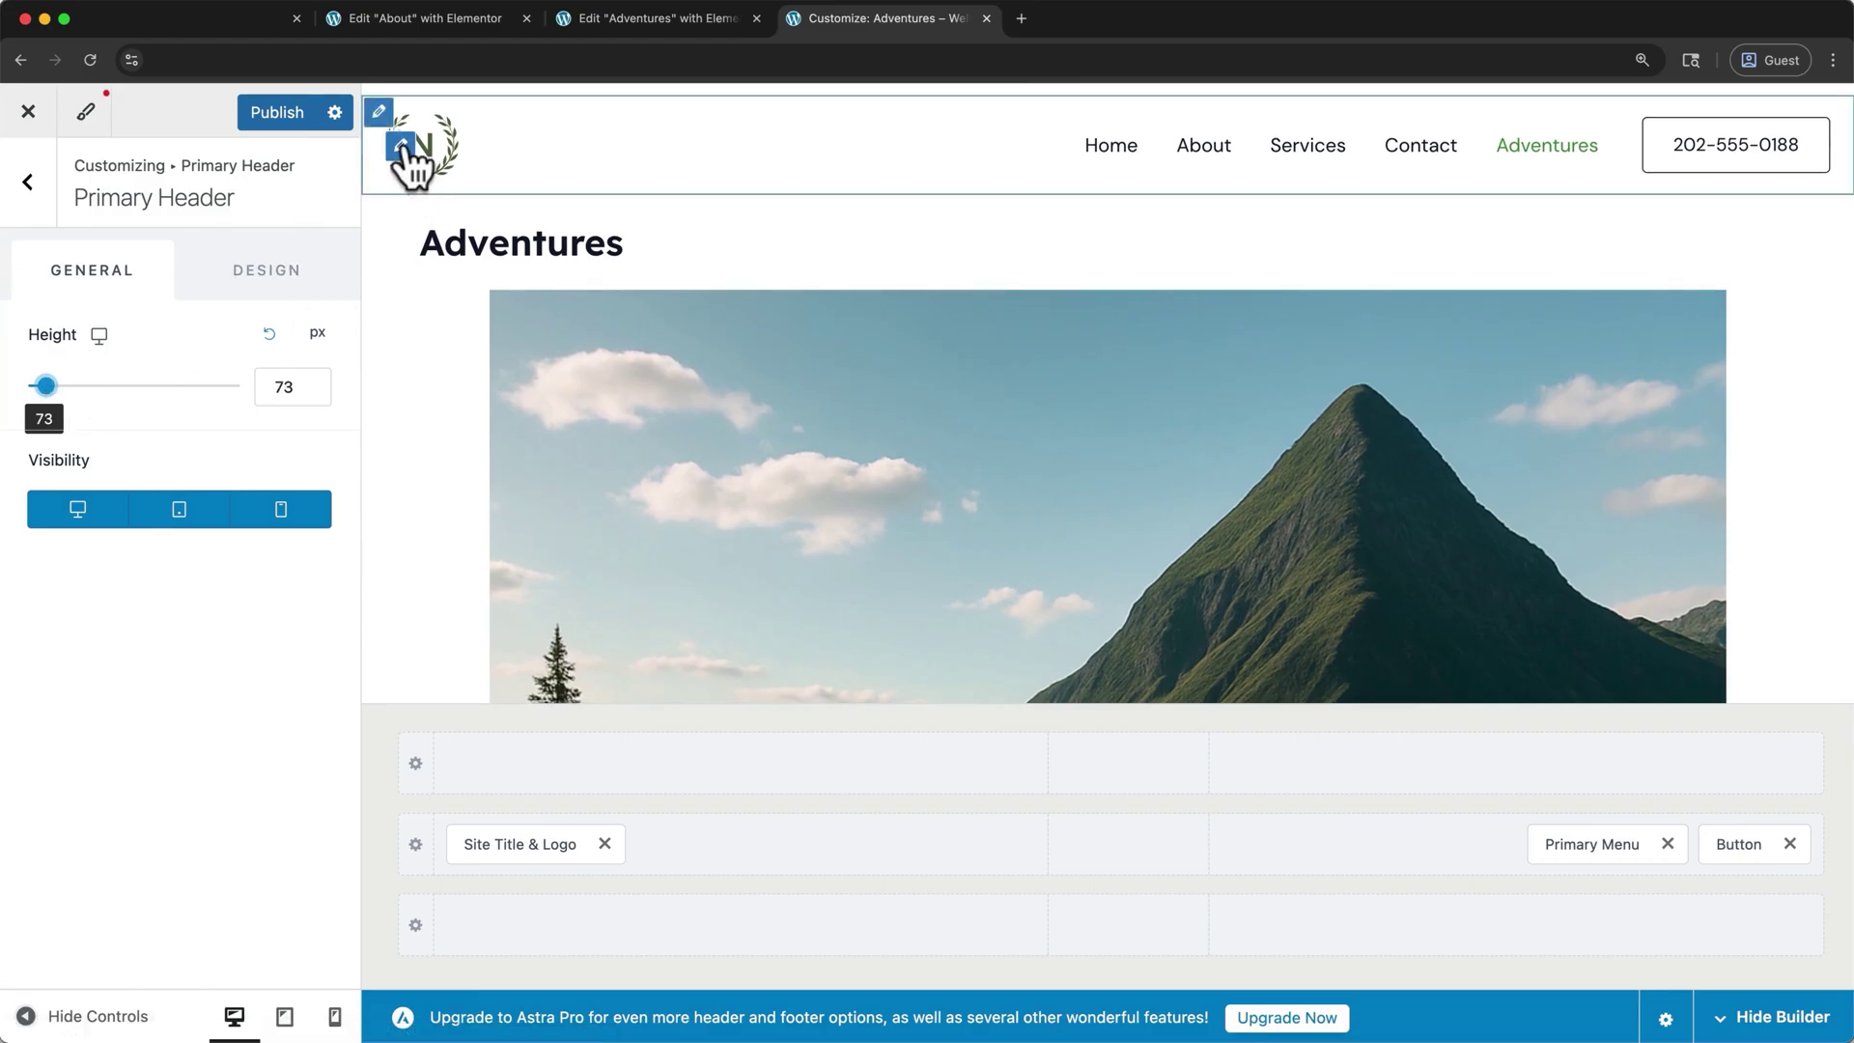
click(402, 145)
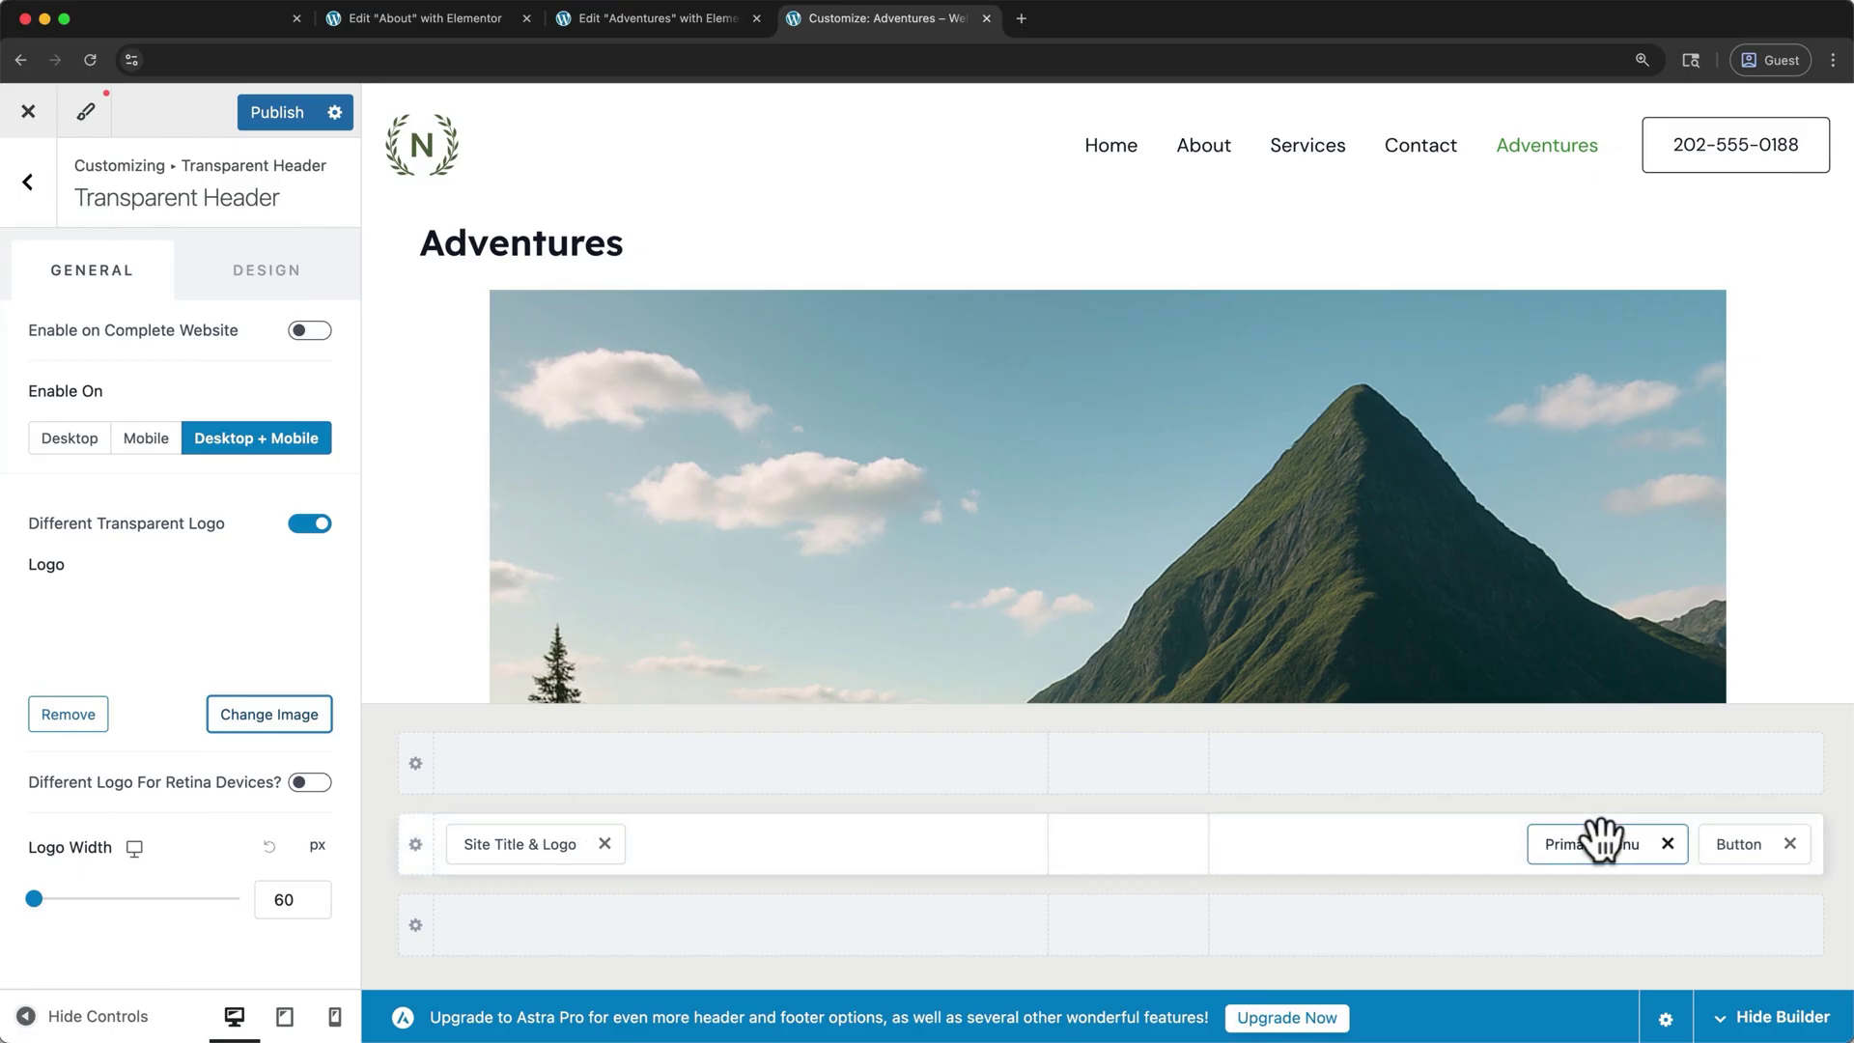
- Replace the site logo with the uploaded teal globe image, skipping cropping
click(539, 840)
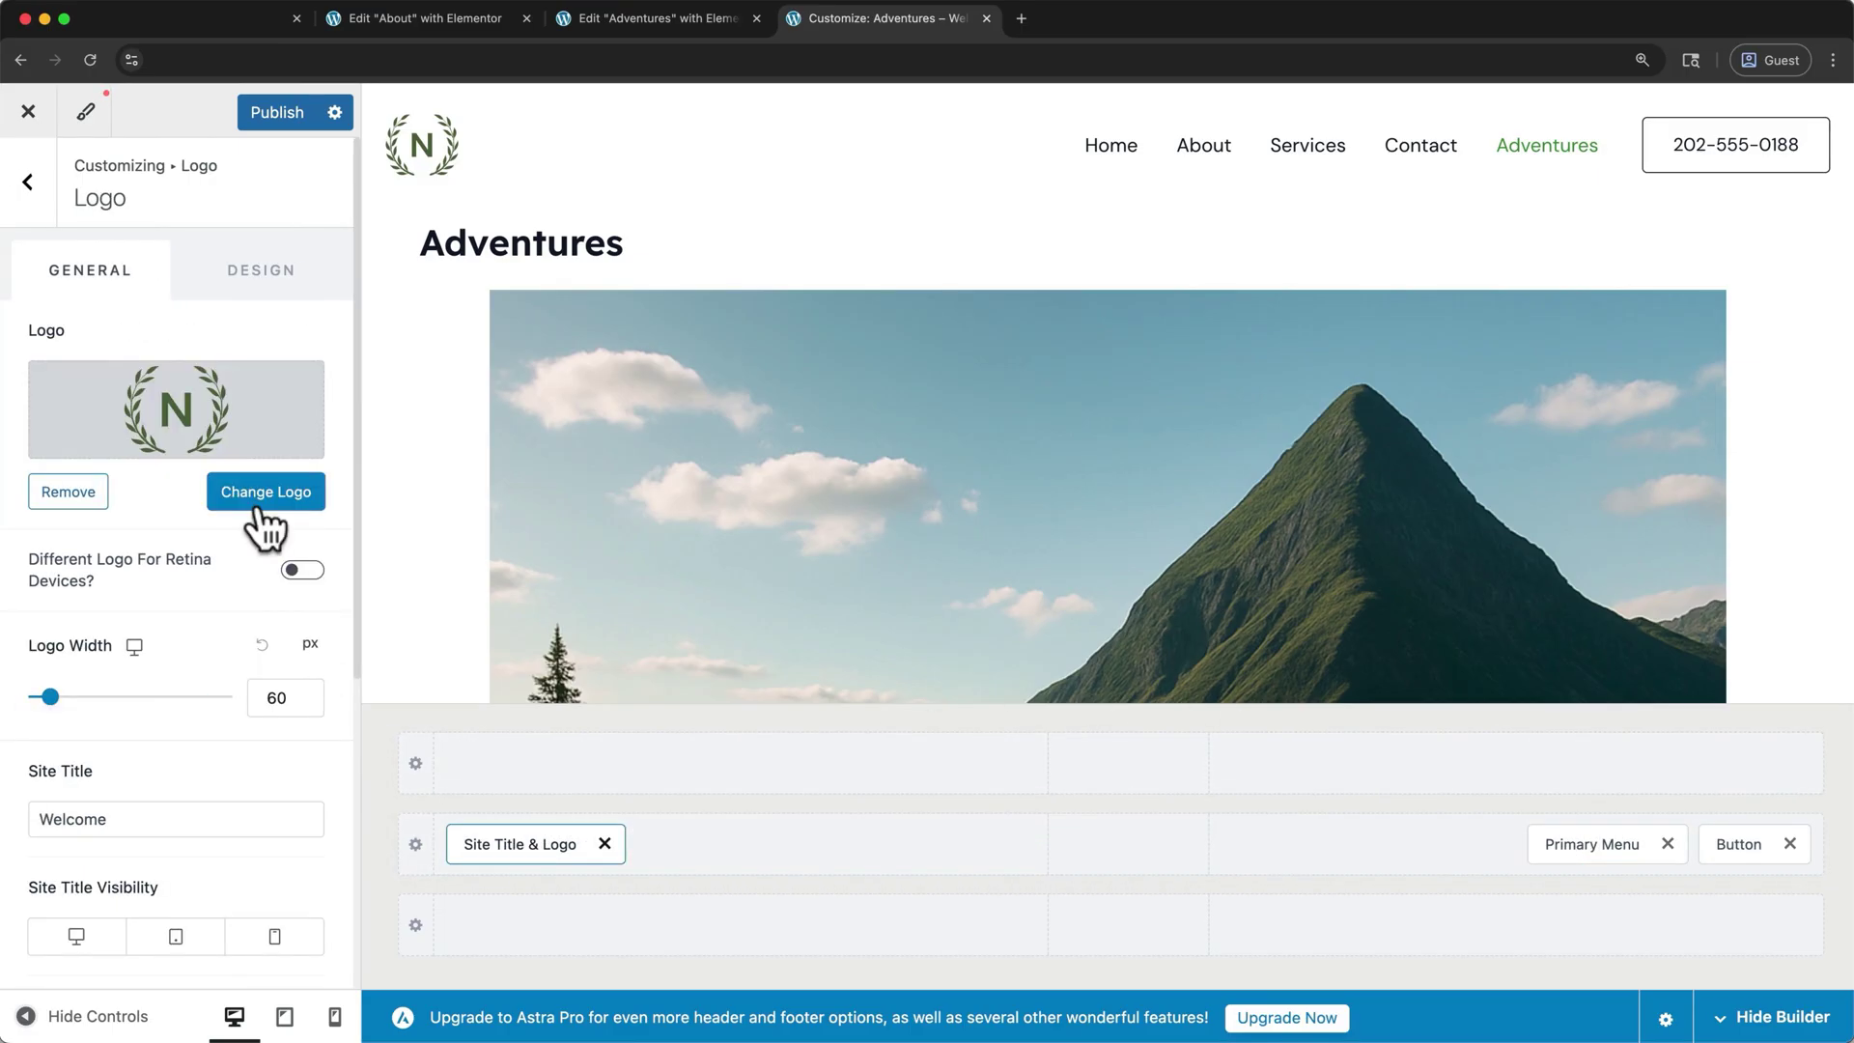
click(256, 512)
click(72, 204)
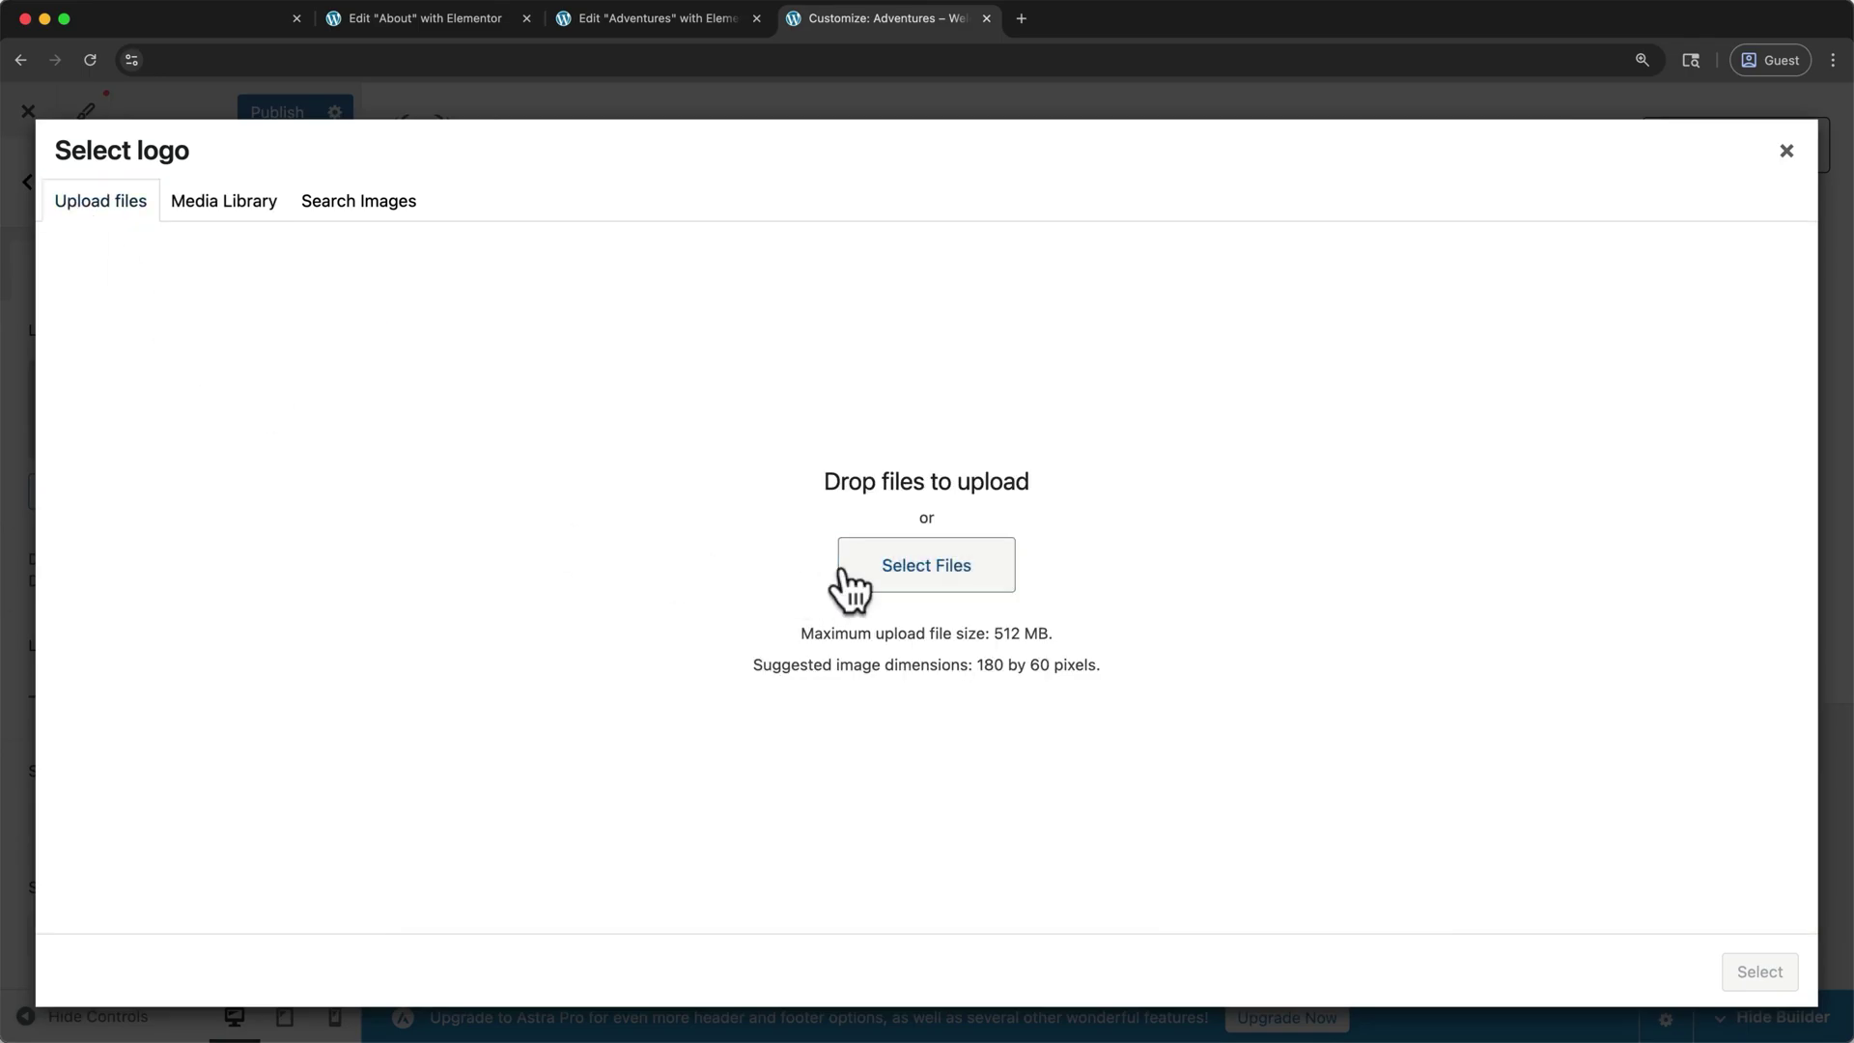
click(850, 580)
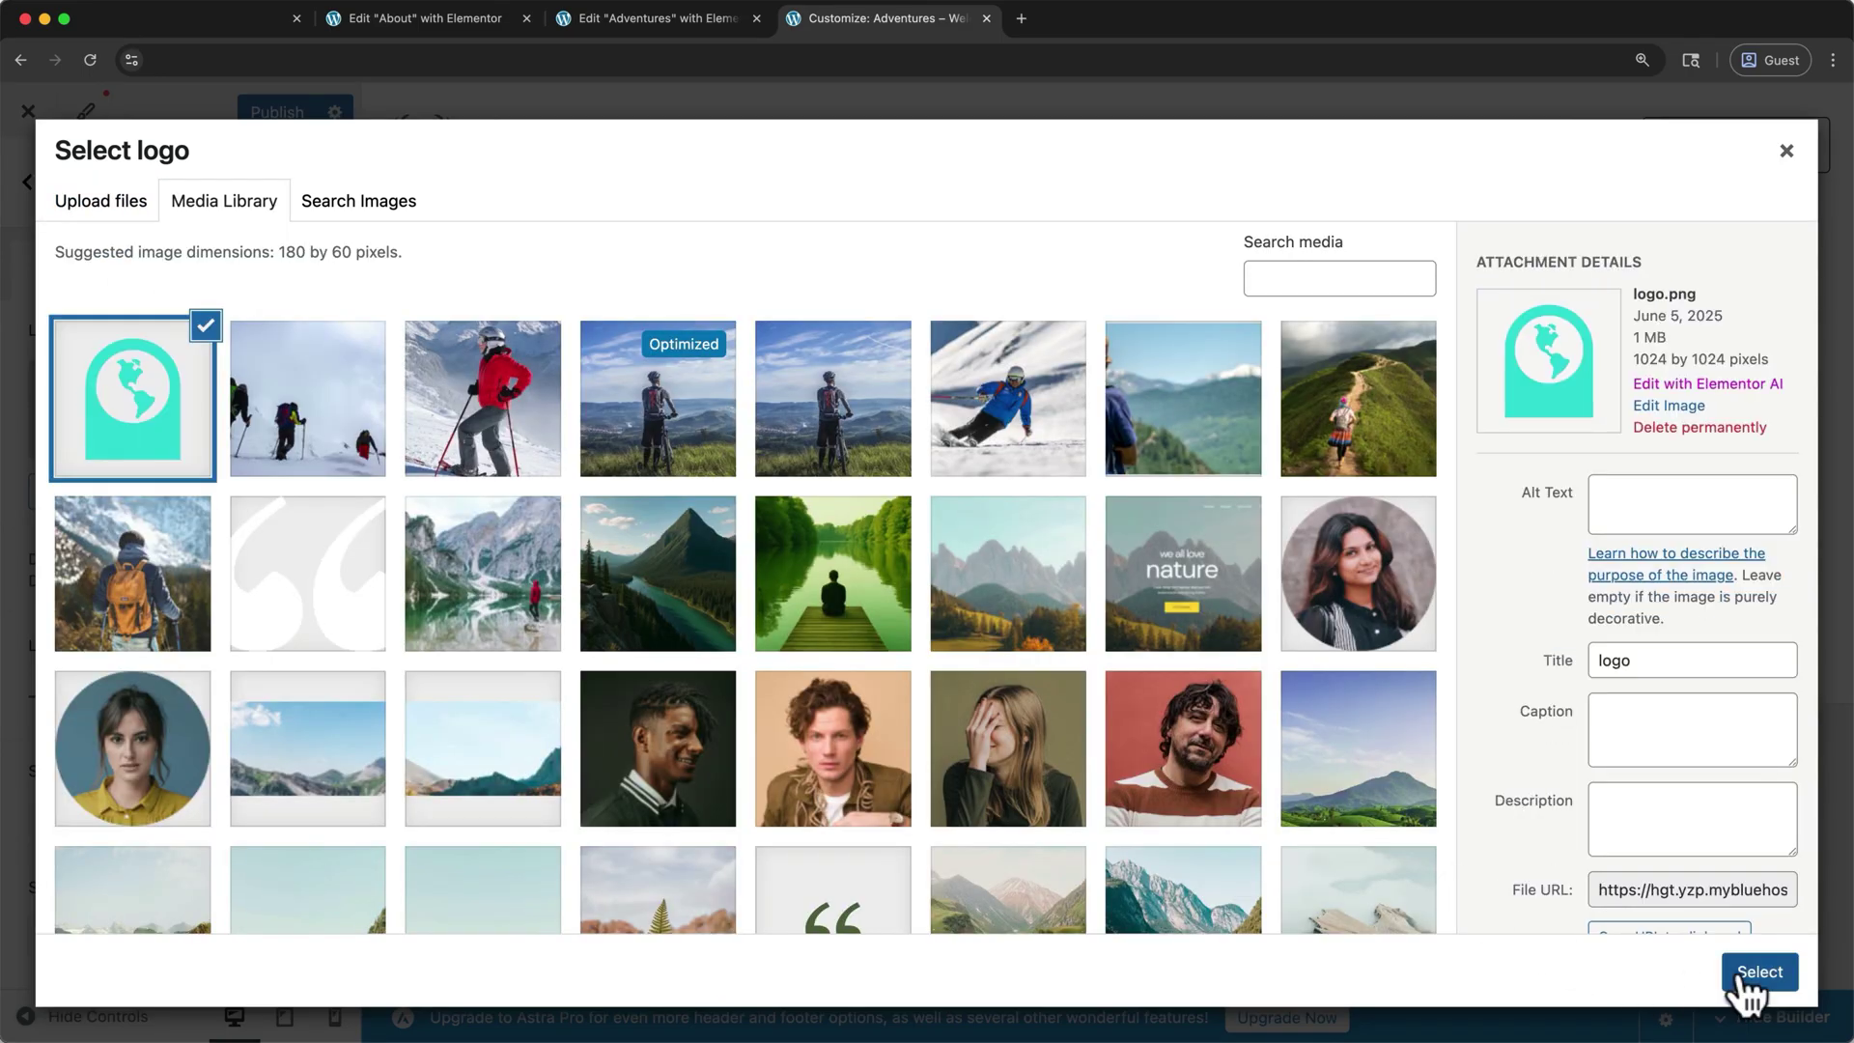
click(1753, 976)
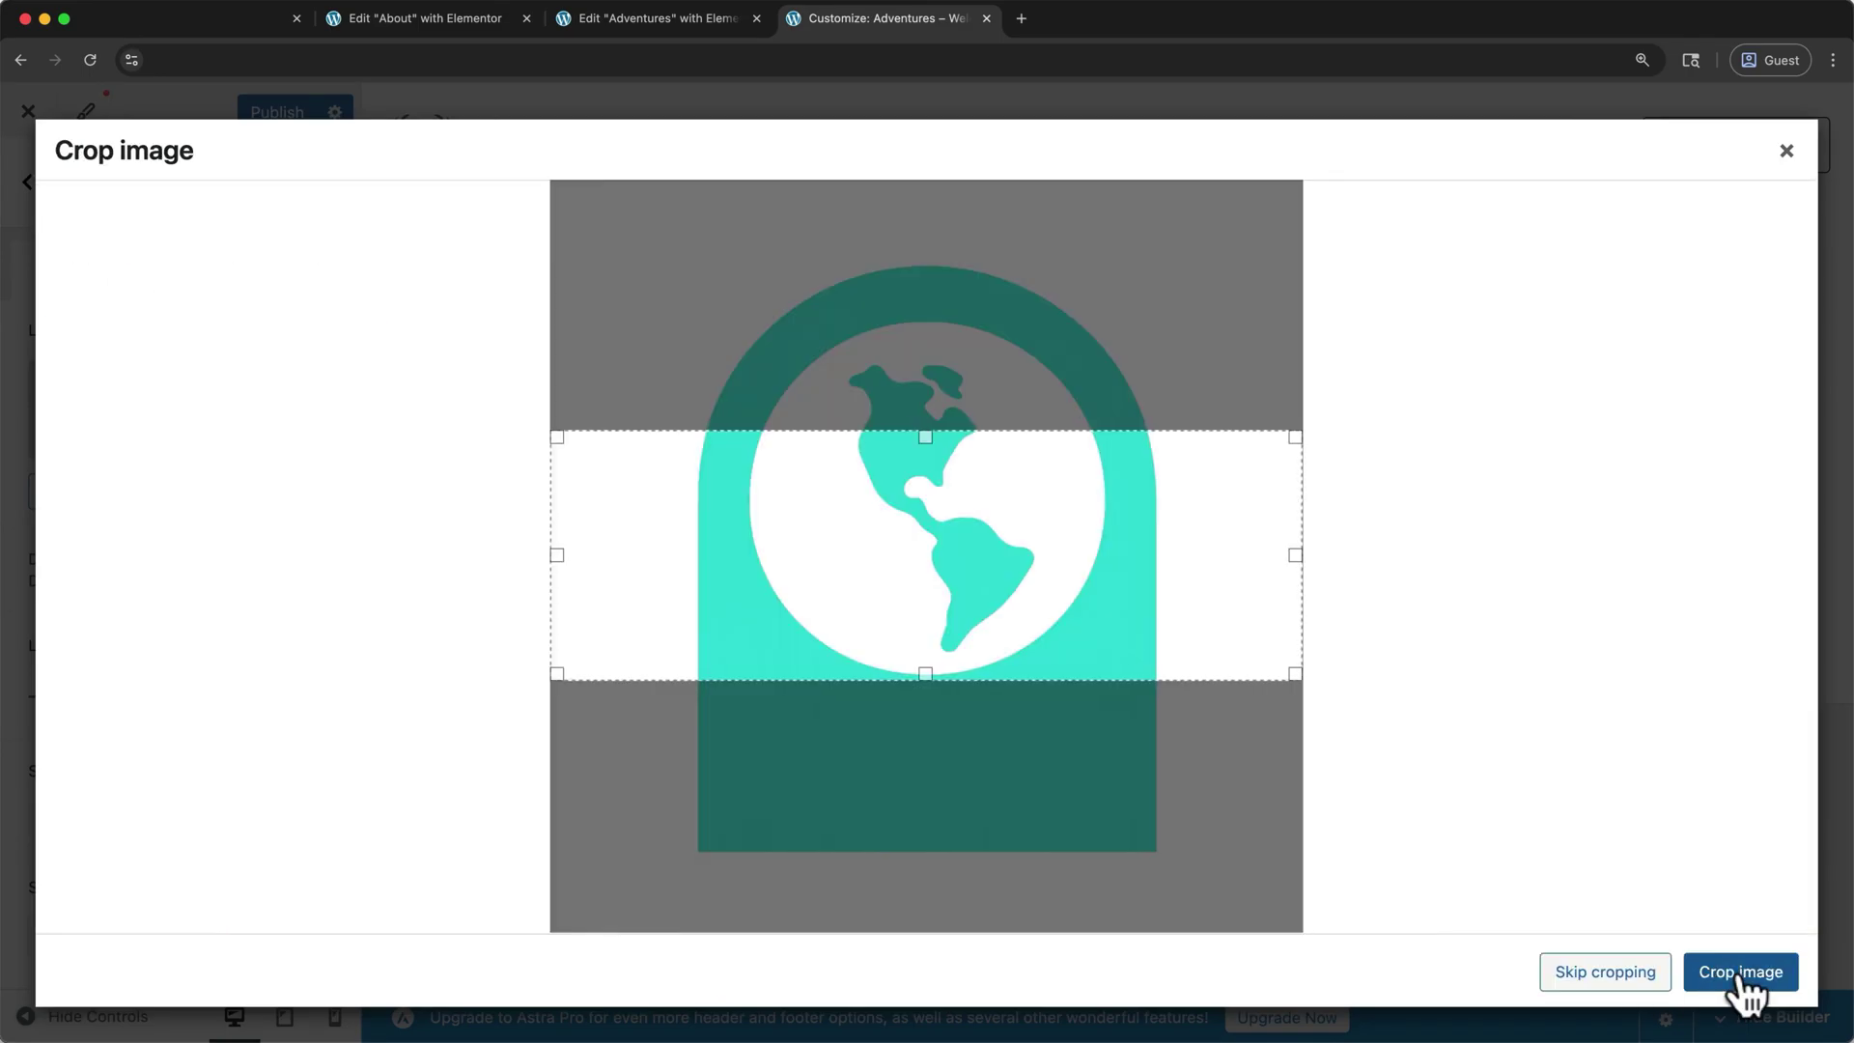
click(1648, 976)
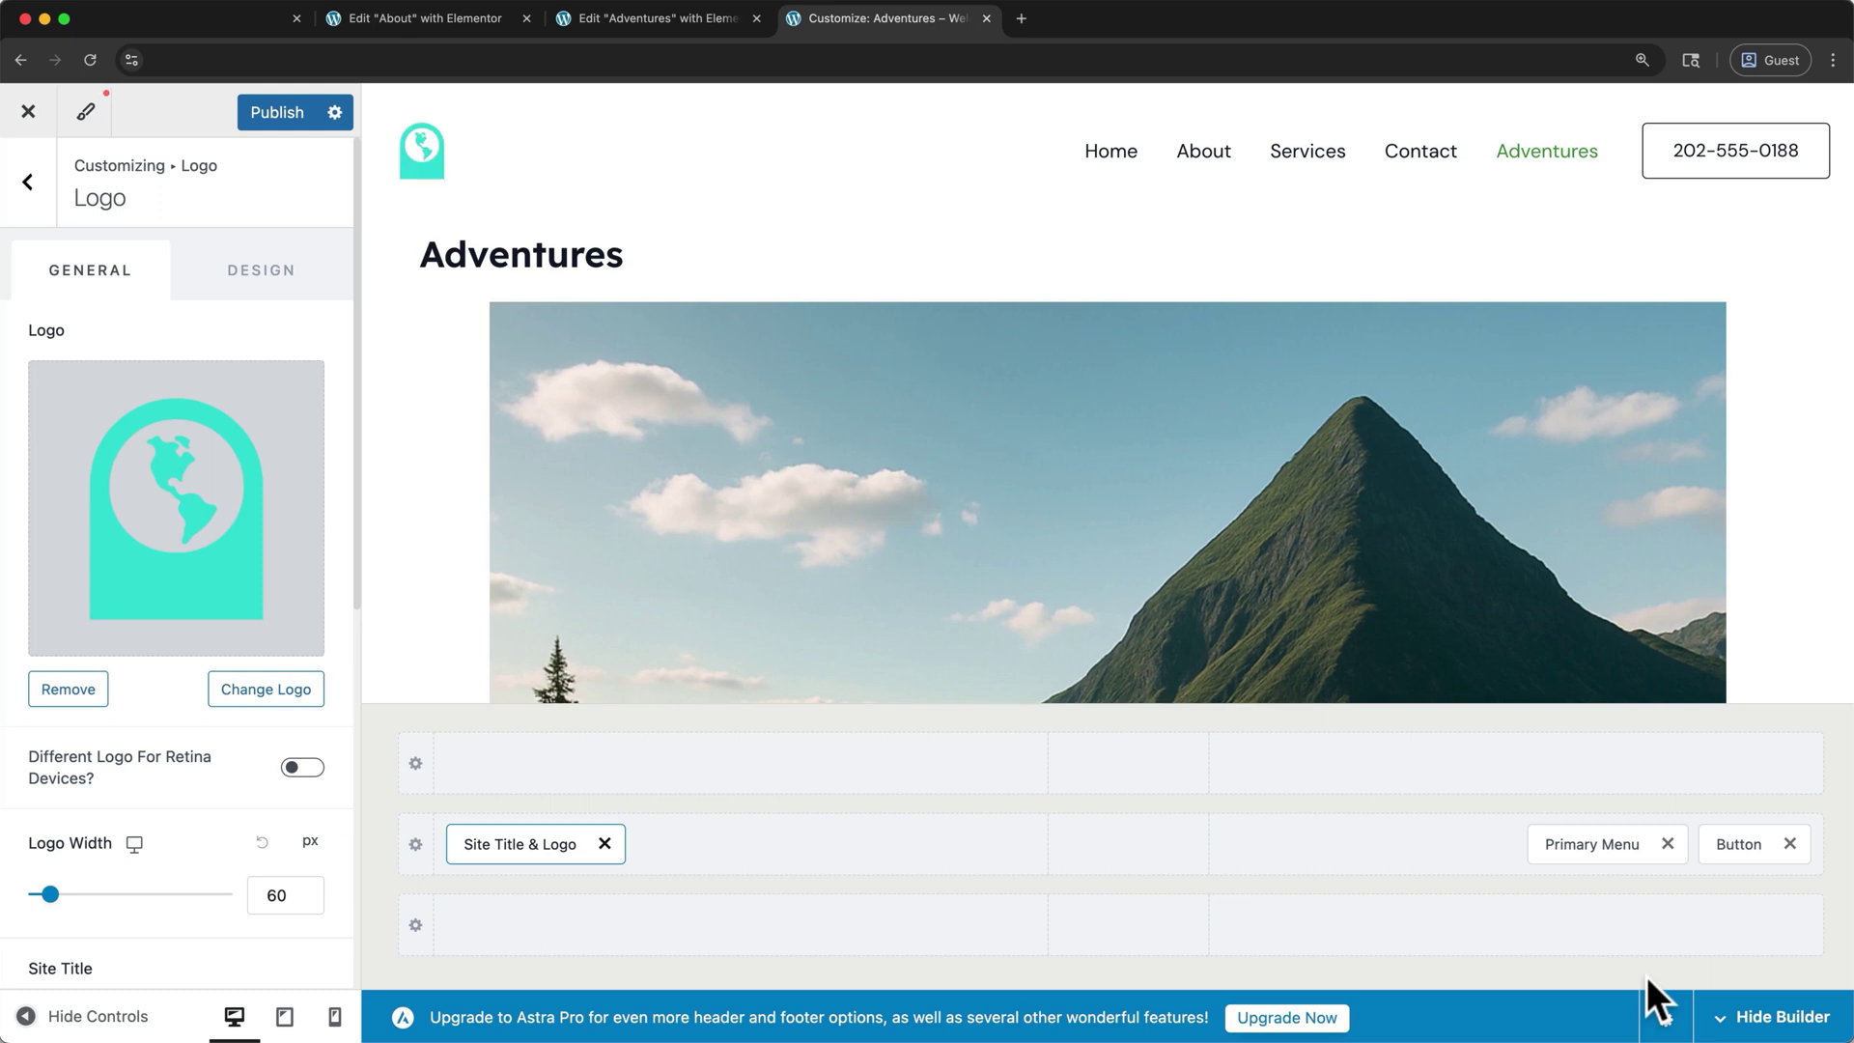
- Open the footer settings from the preview, then view the live homepage
scroll(1434, 601, down, 15)
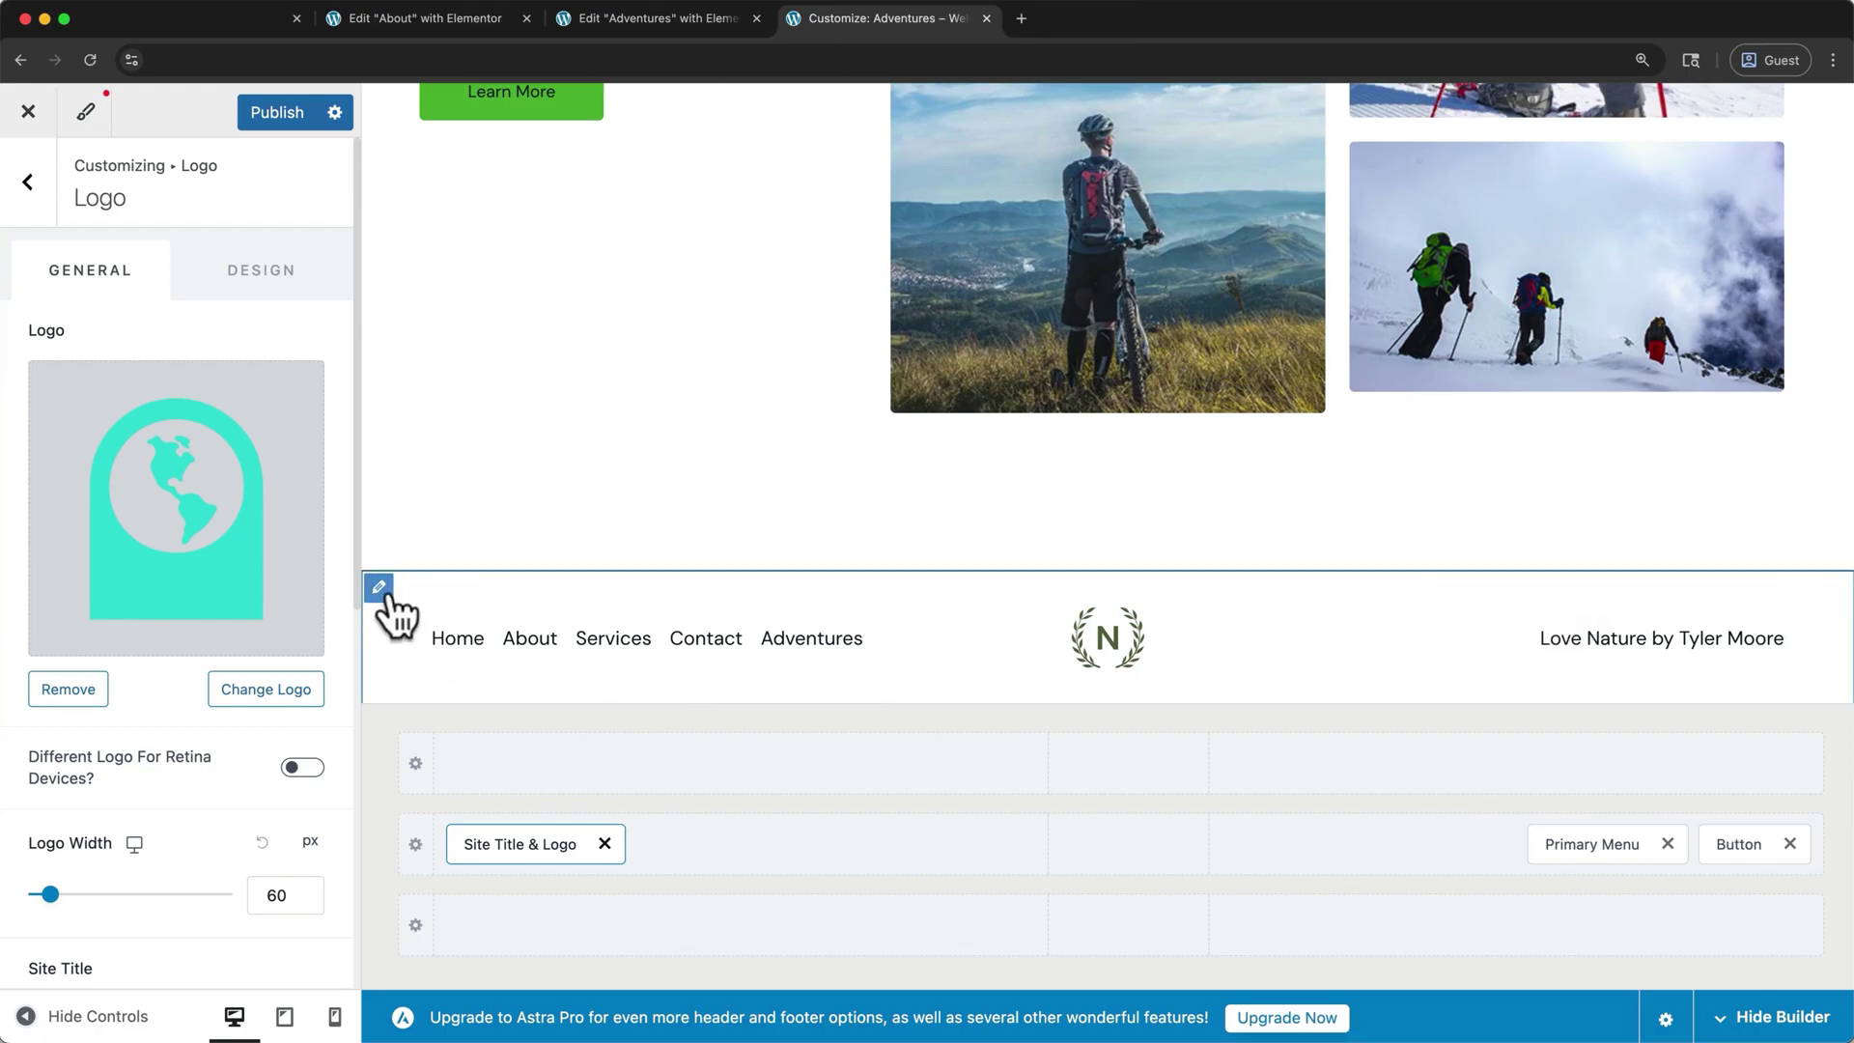
click(386, 594)
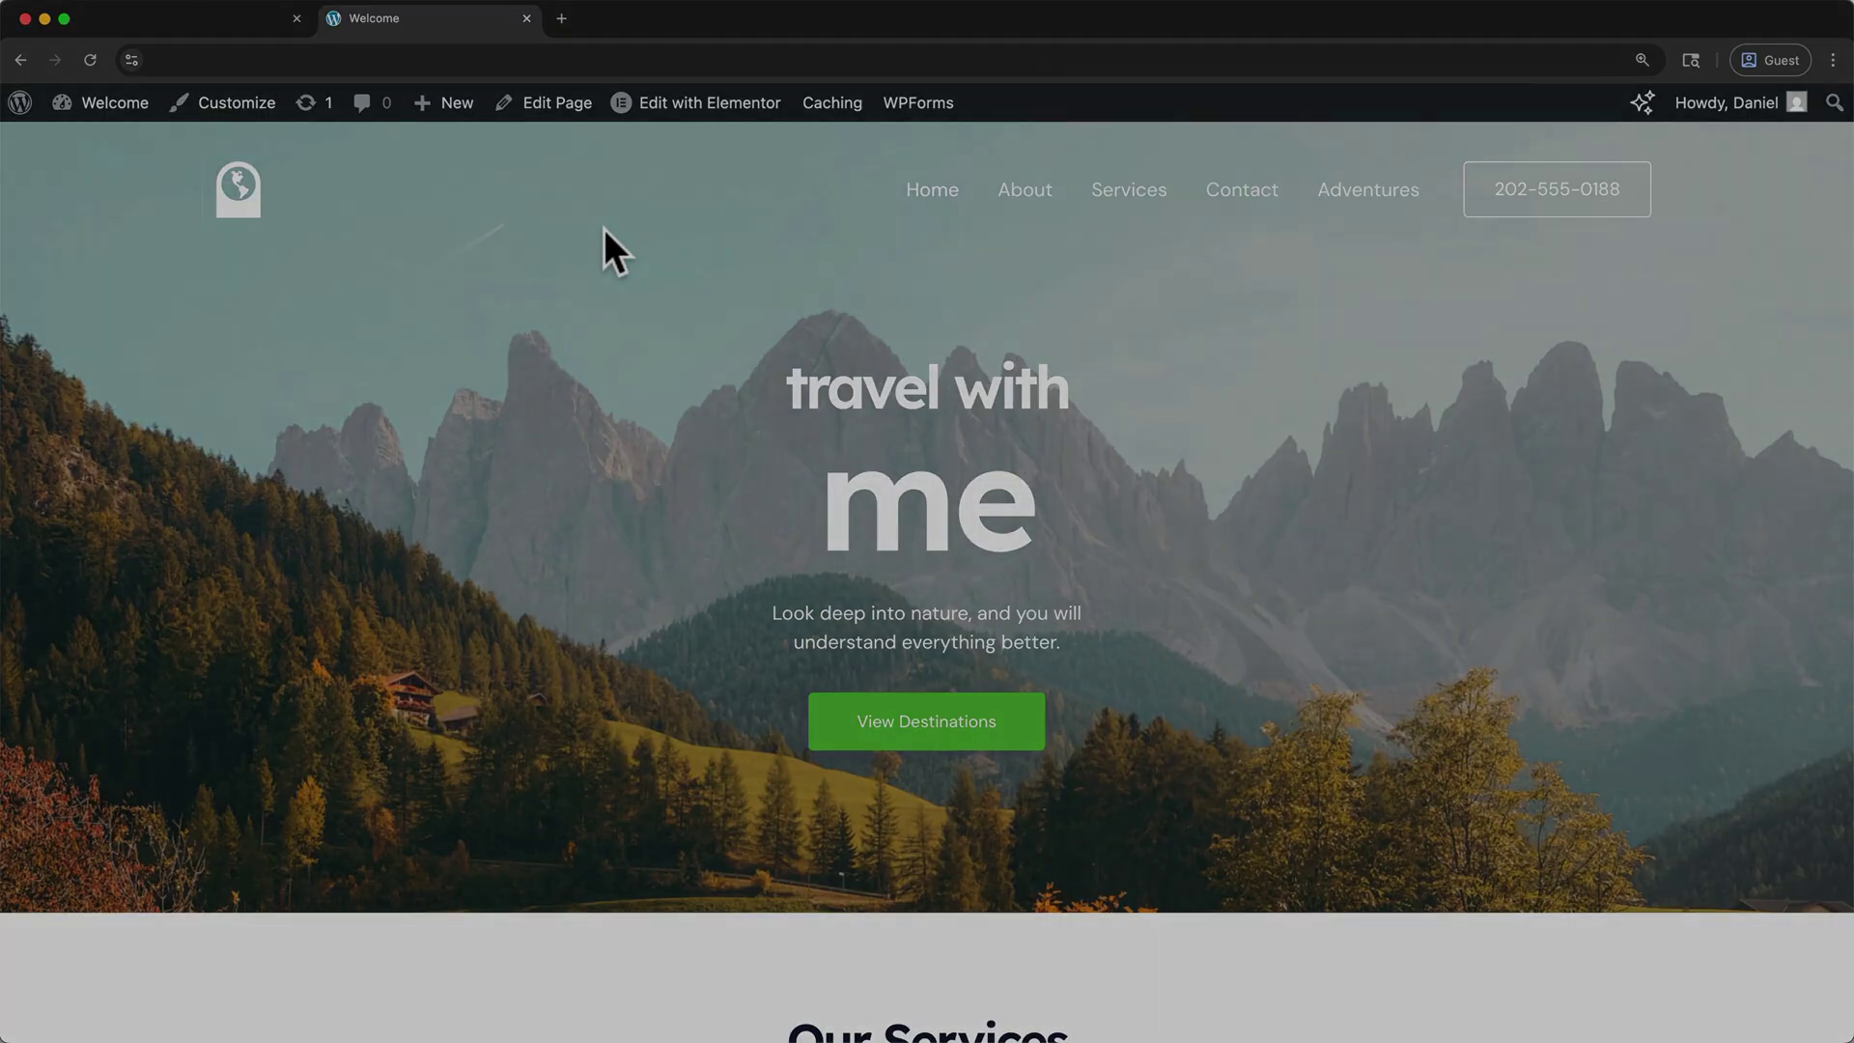
scroll(605, 230, down, 4)
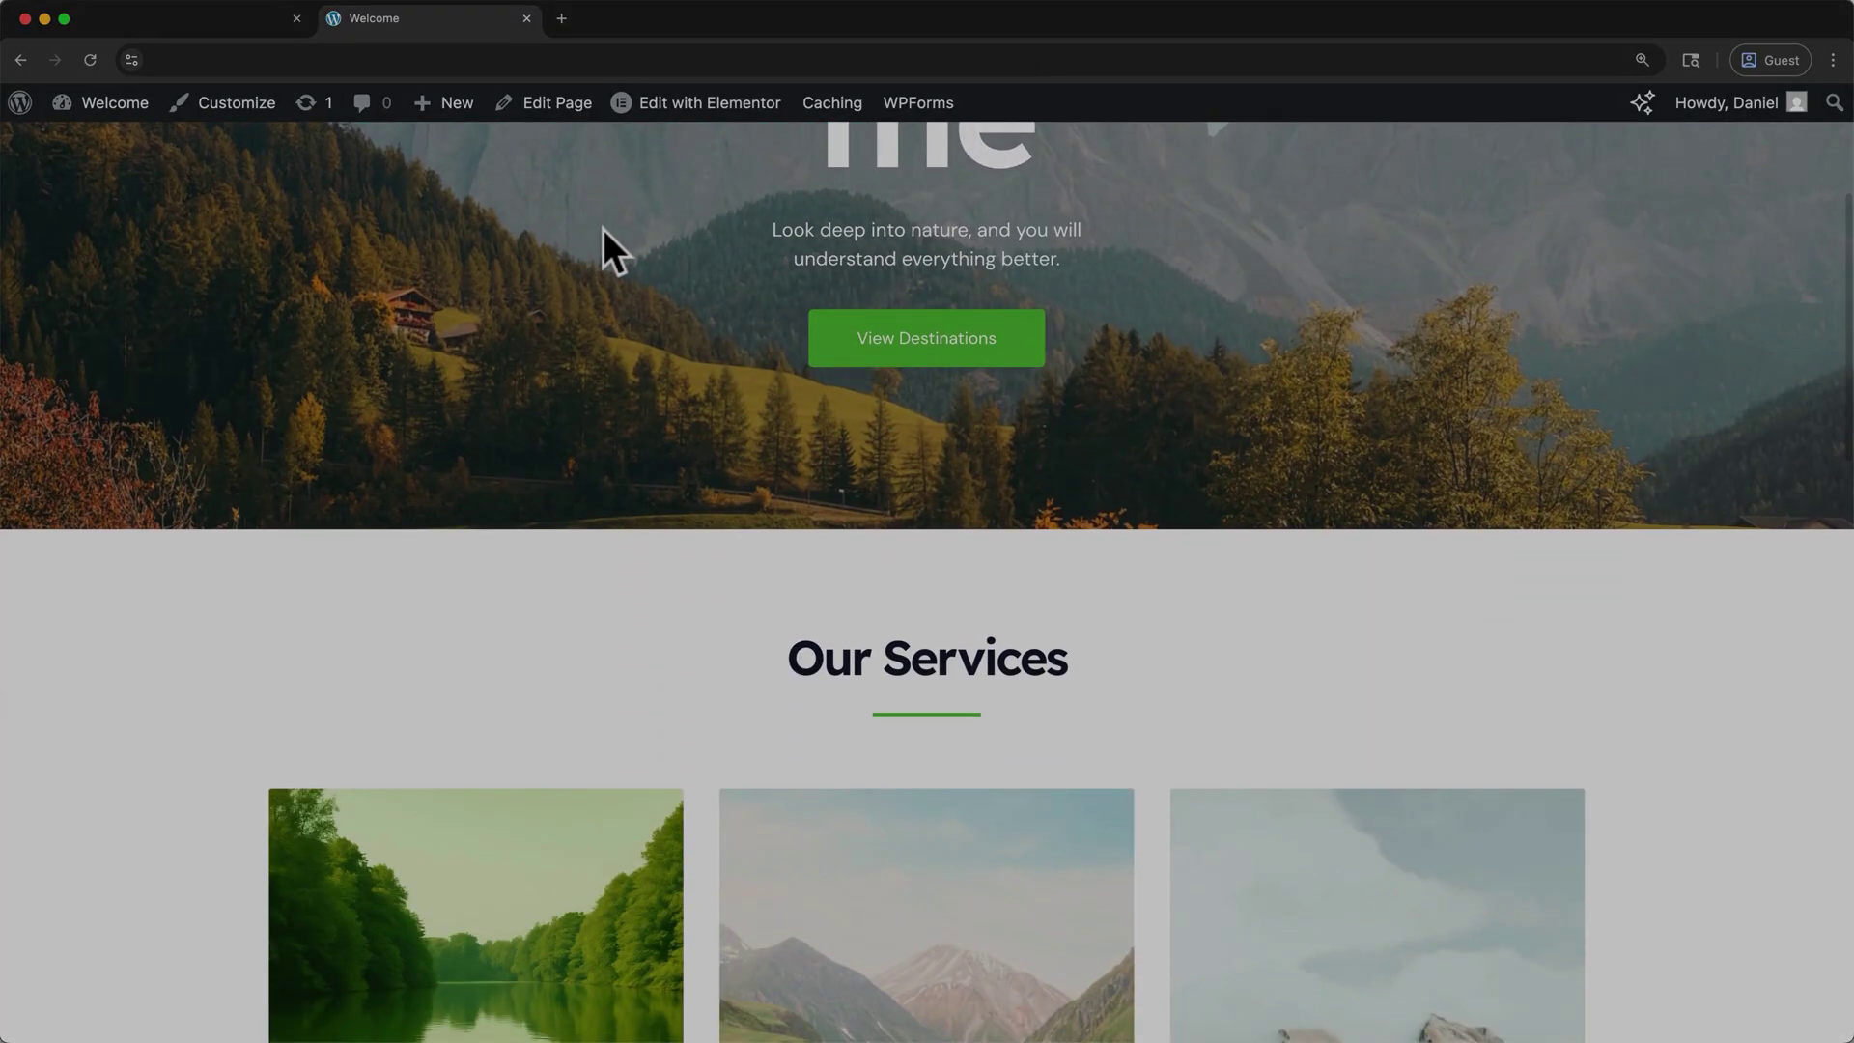
scroll(606, 249, down, 5)
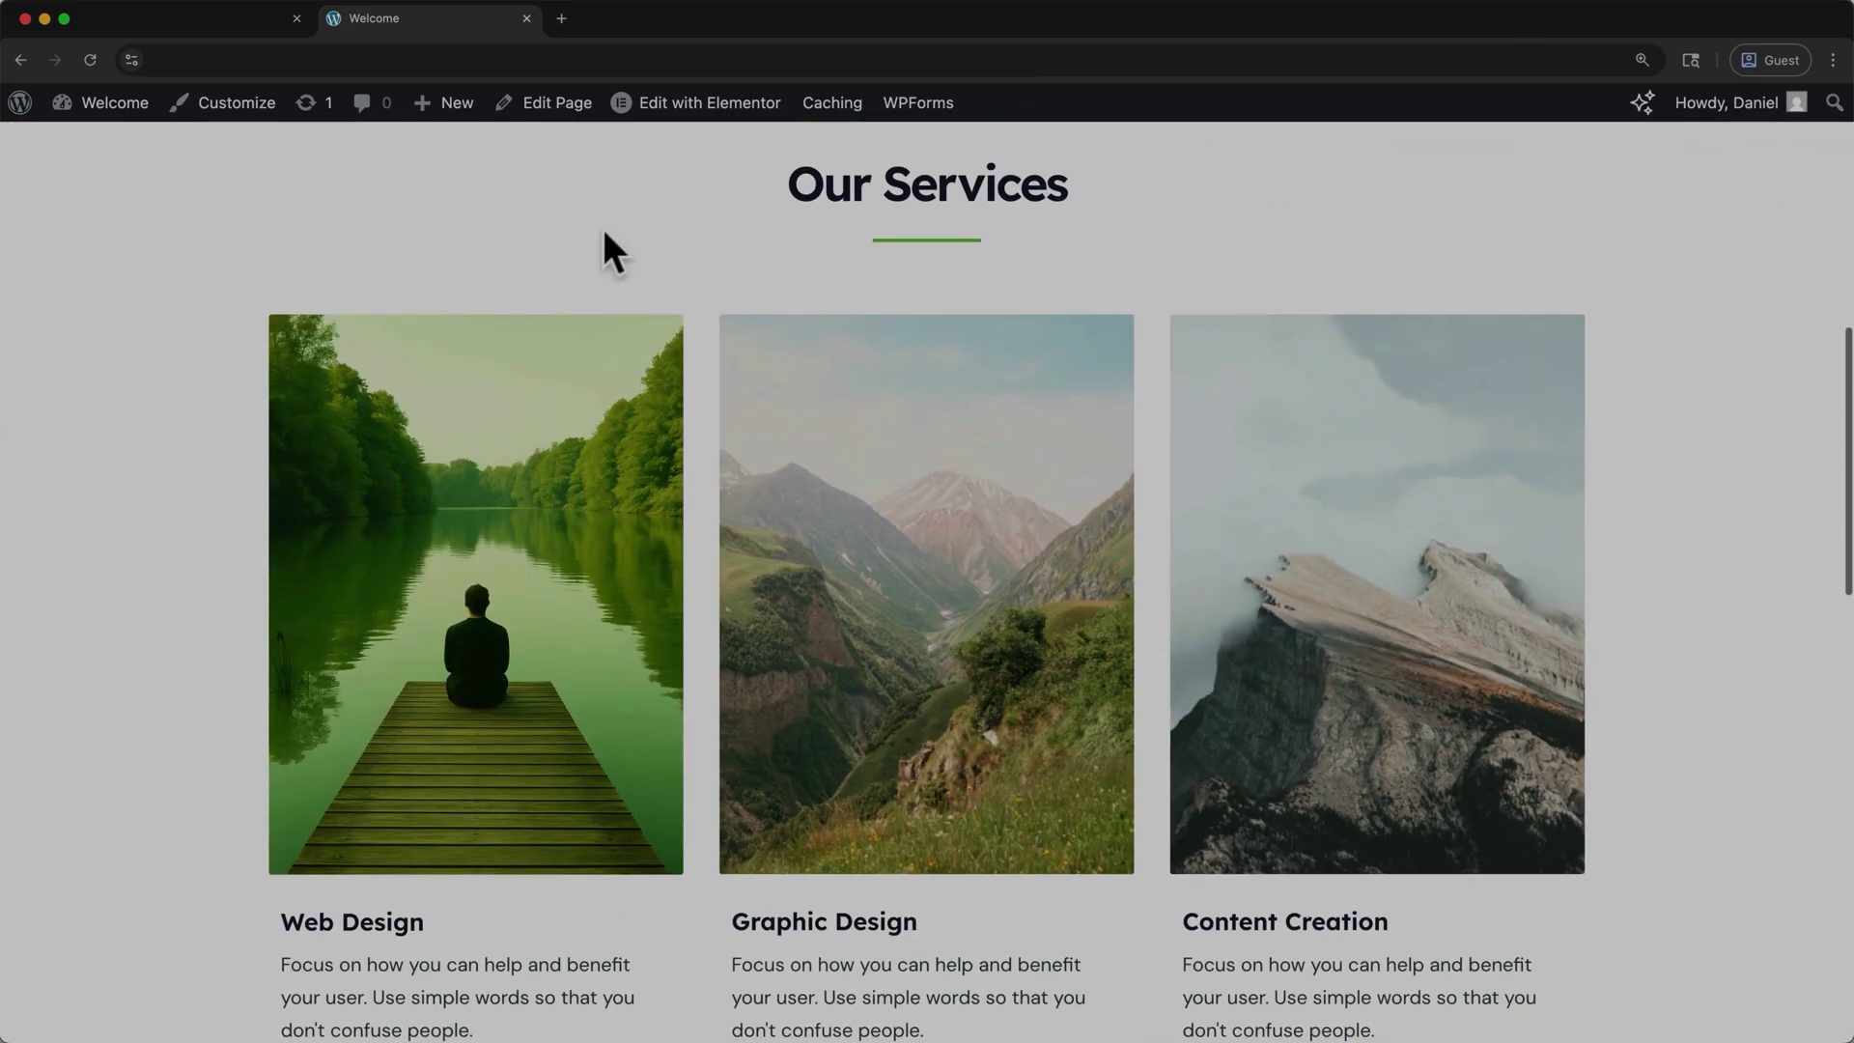
scroll(607, 249, down, 6)
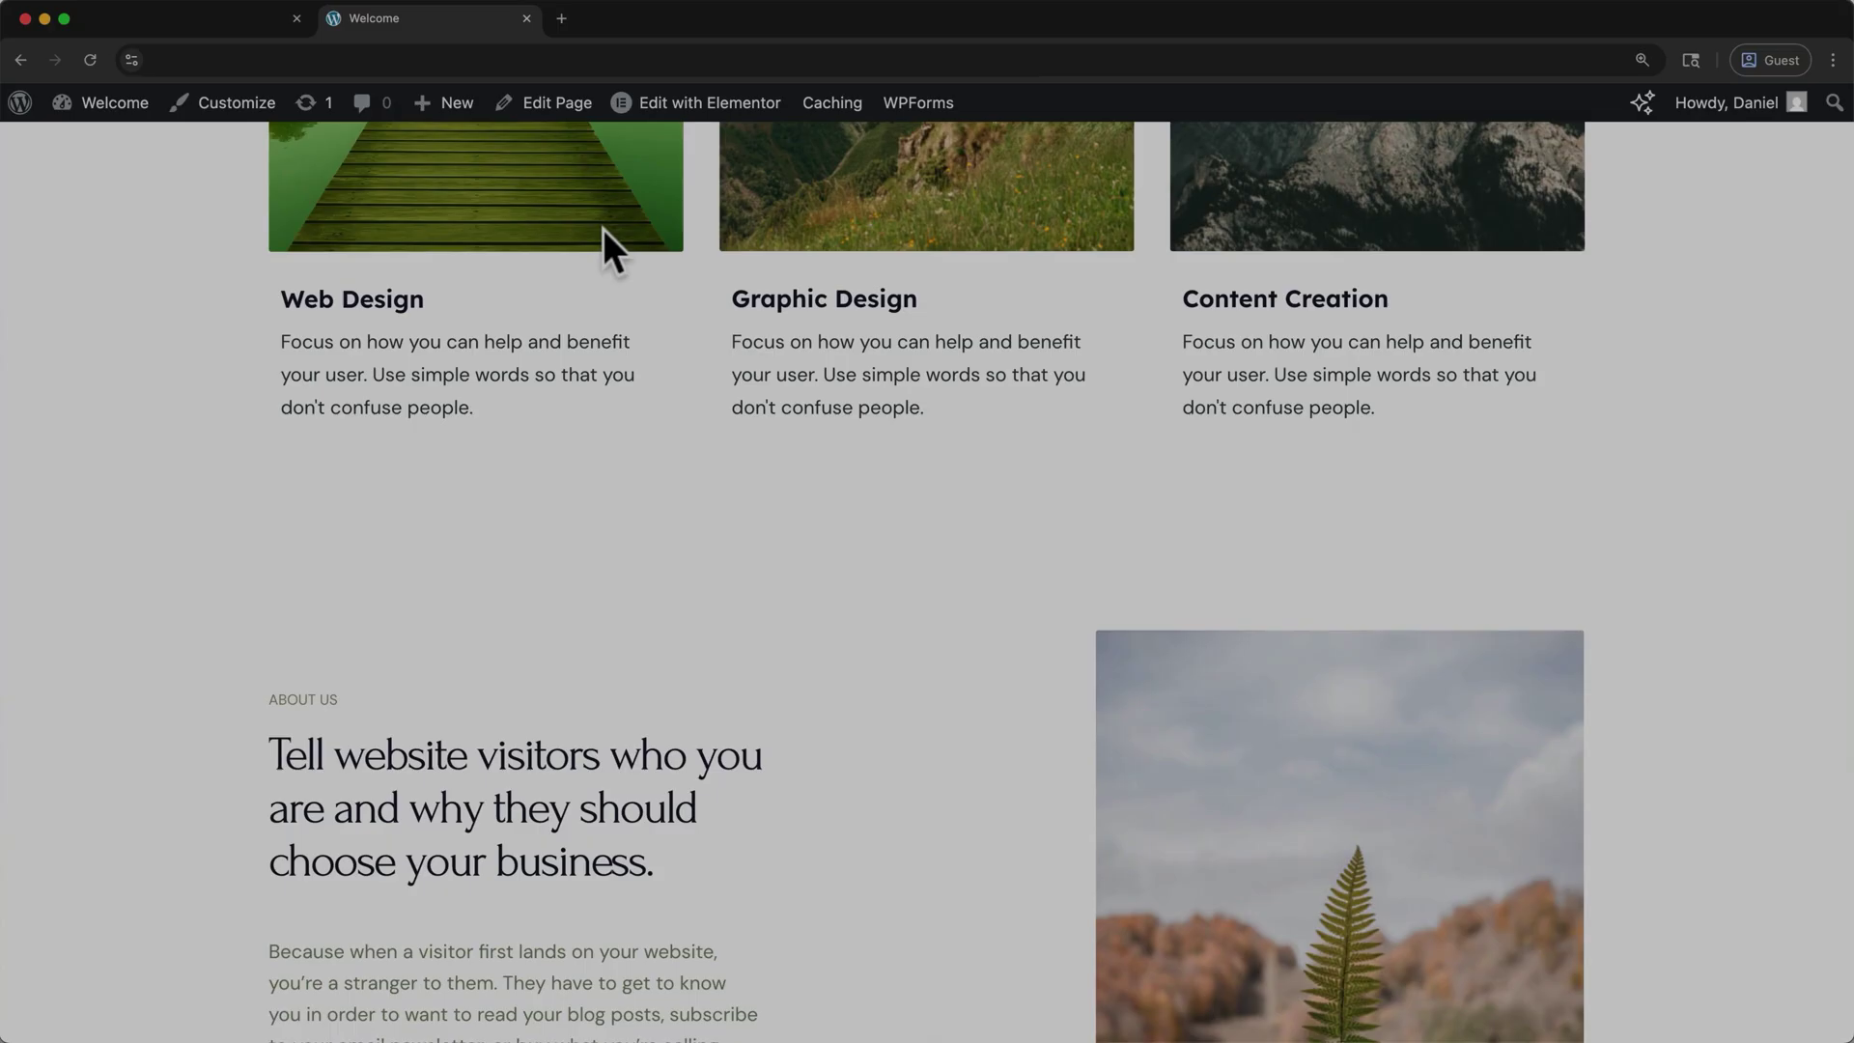
scroll(606, 249, down, 4)
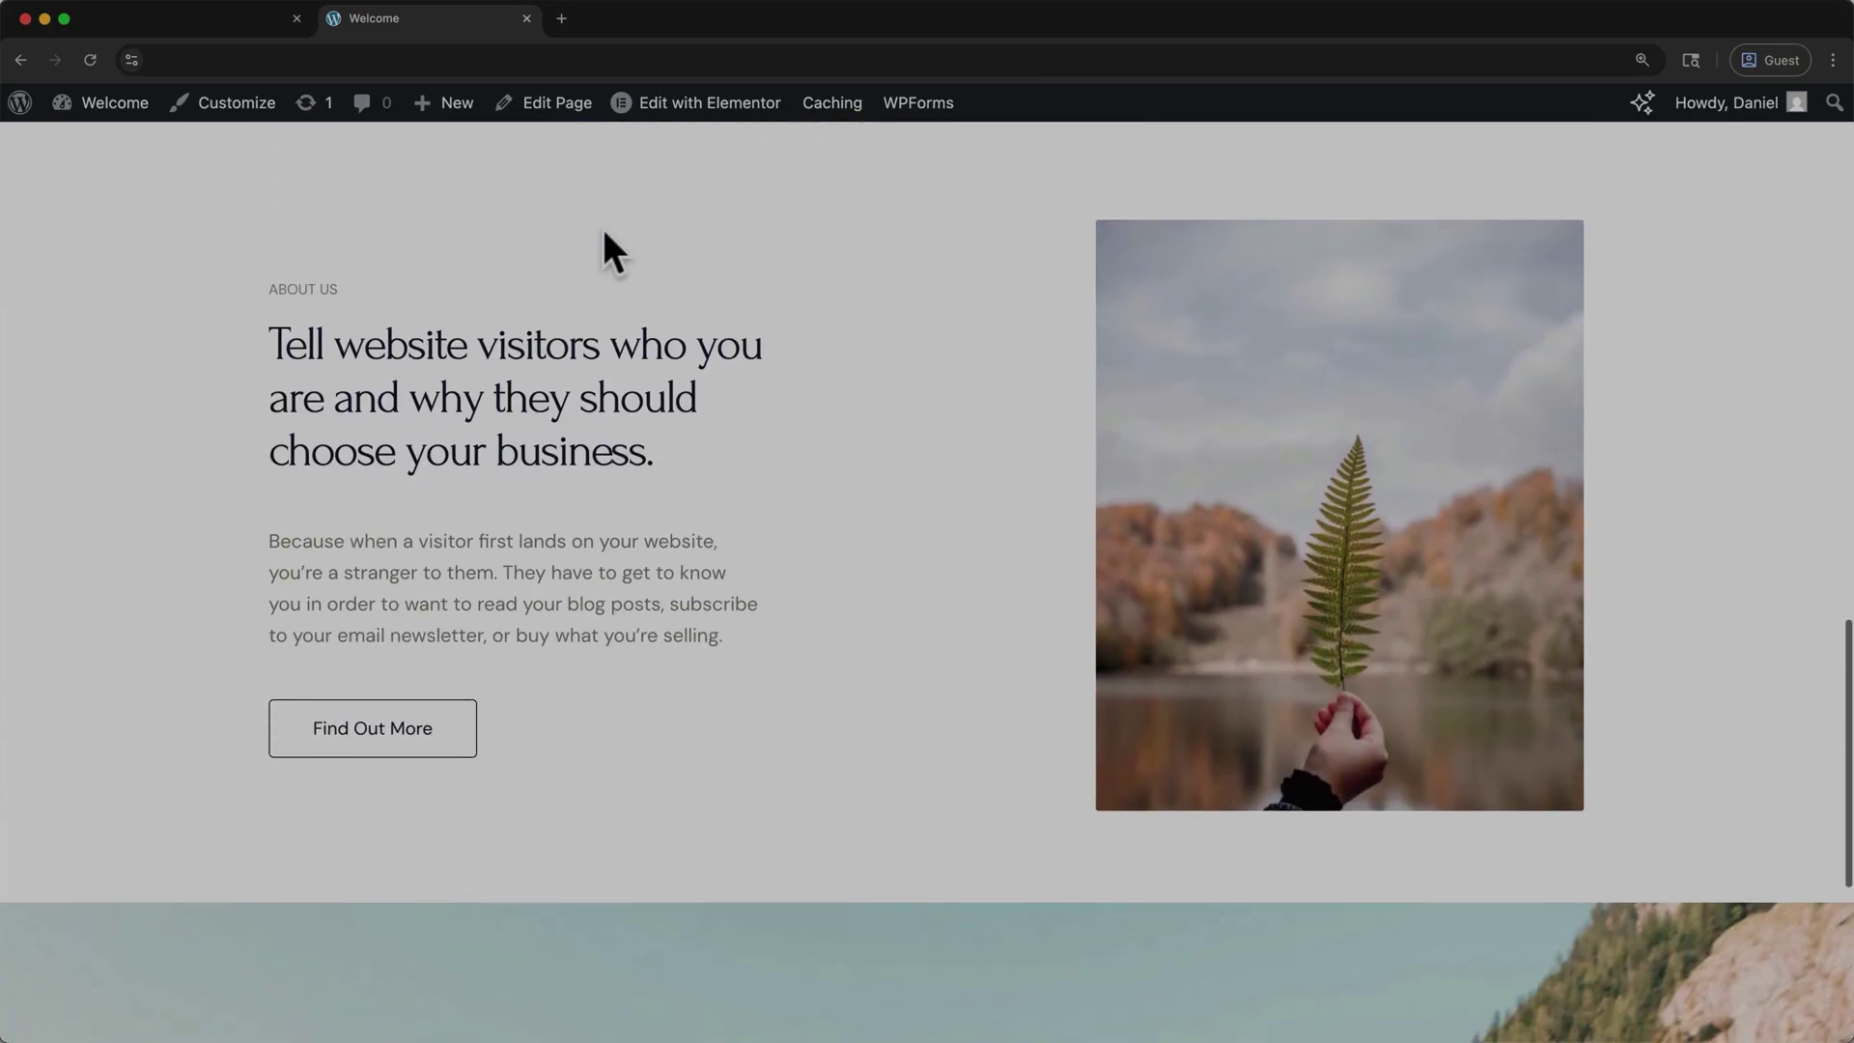
scroll(607, 249, down, 5)
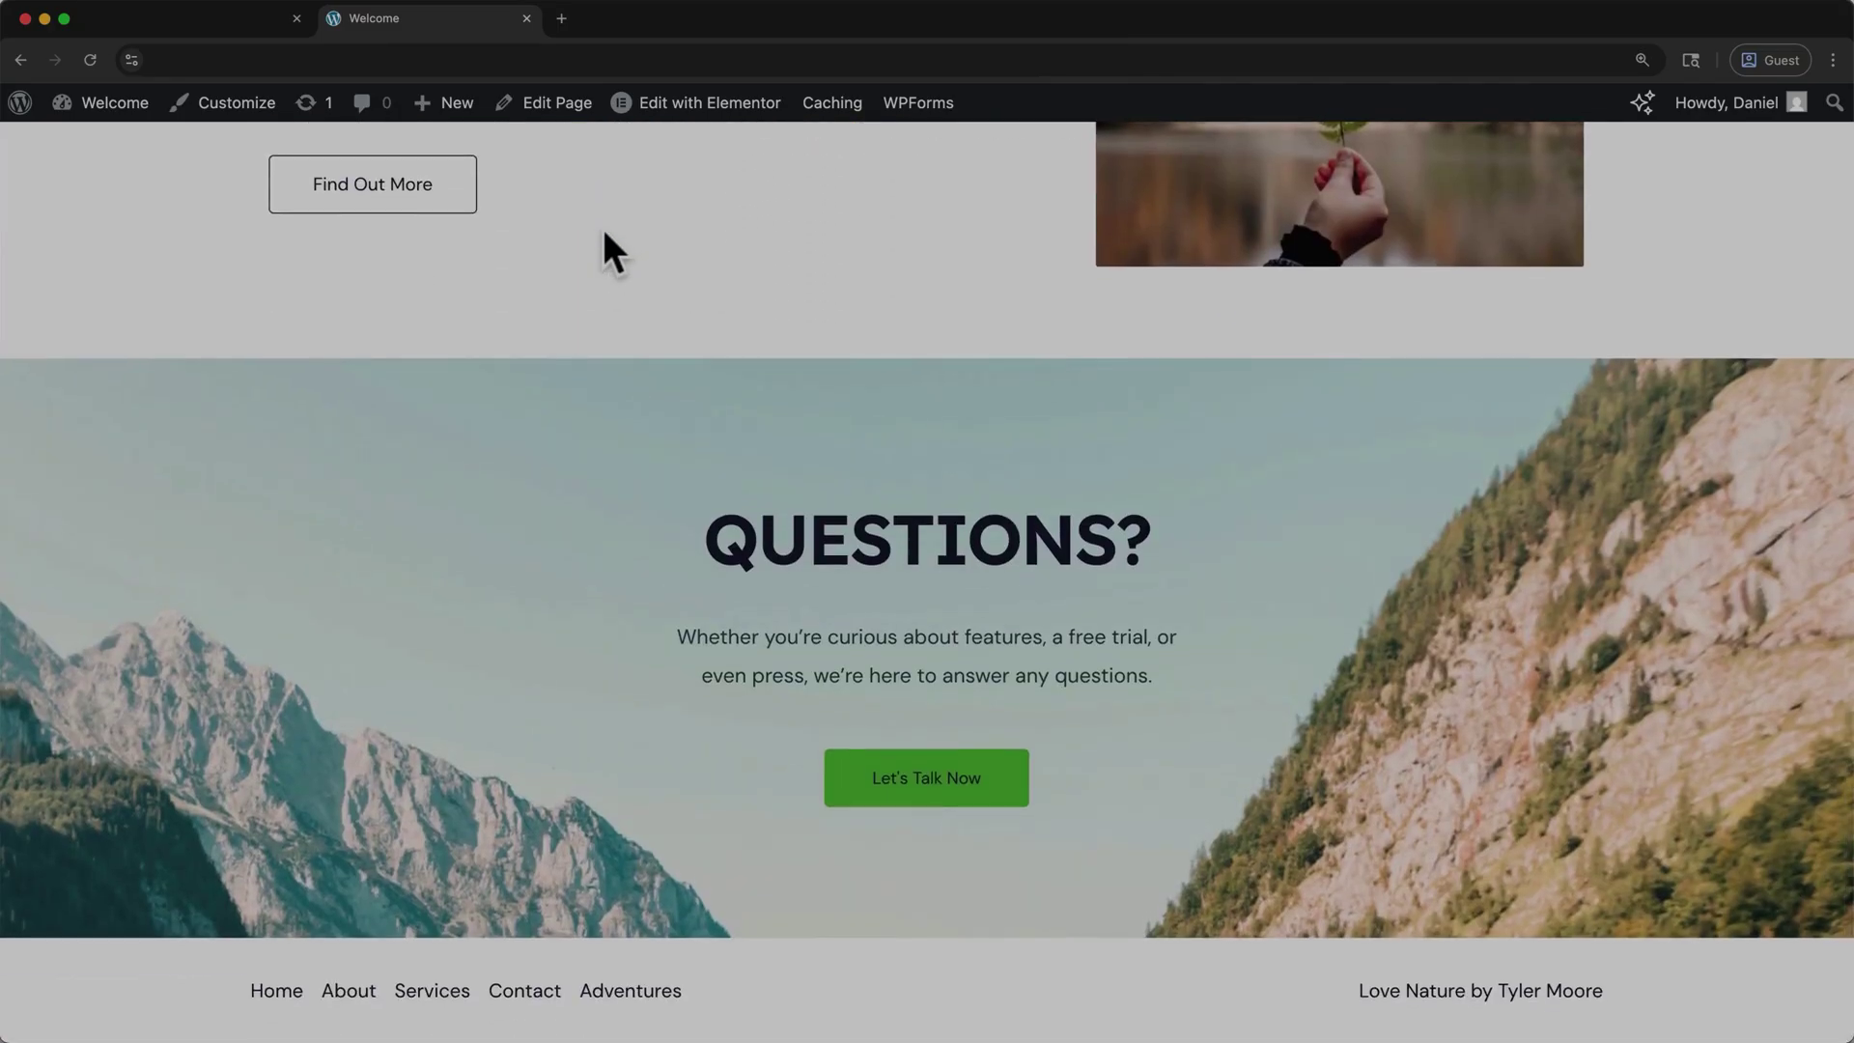
scroll(607, 249, up, 6)
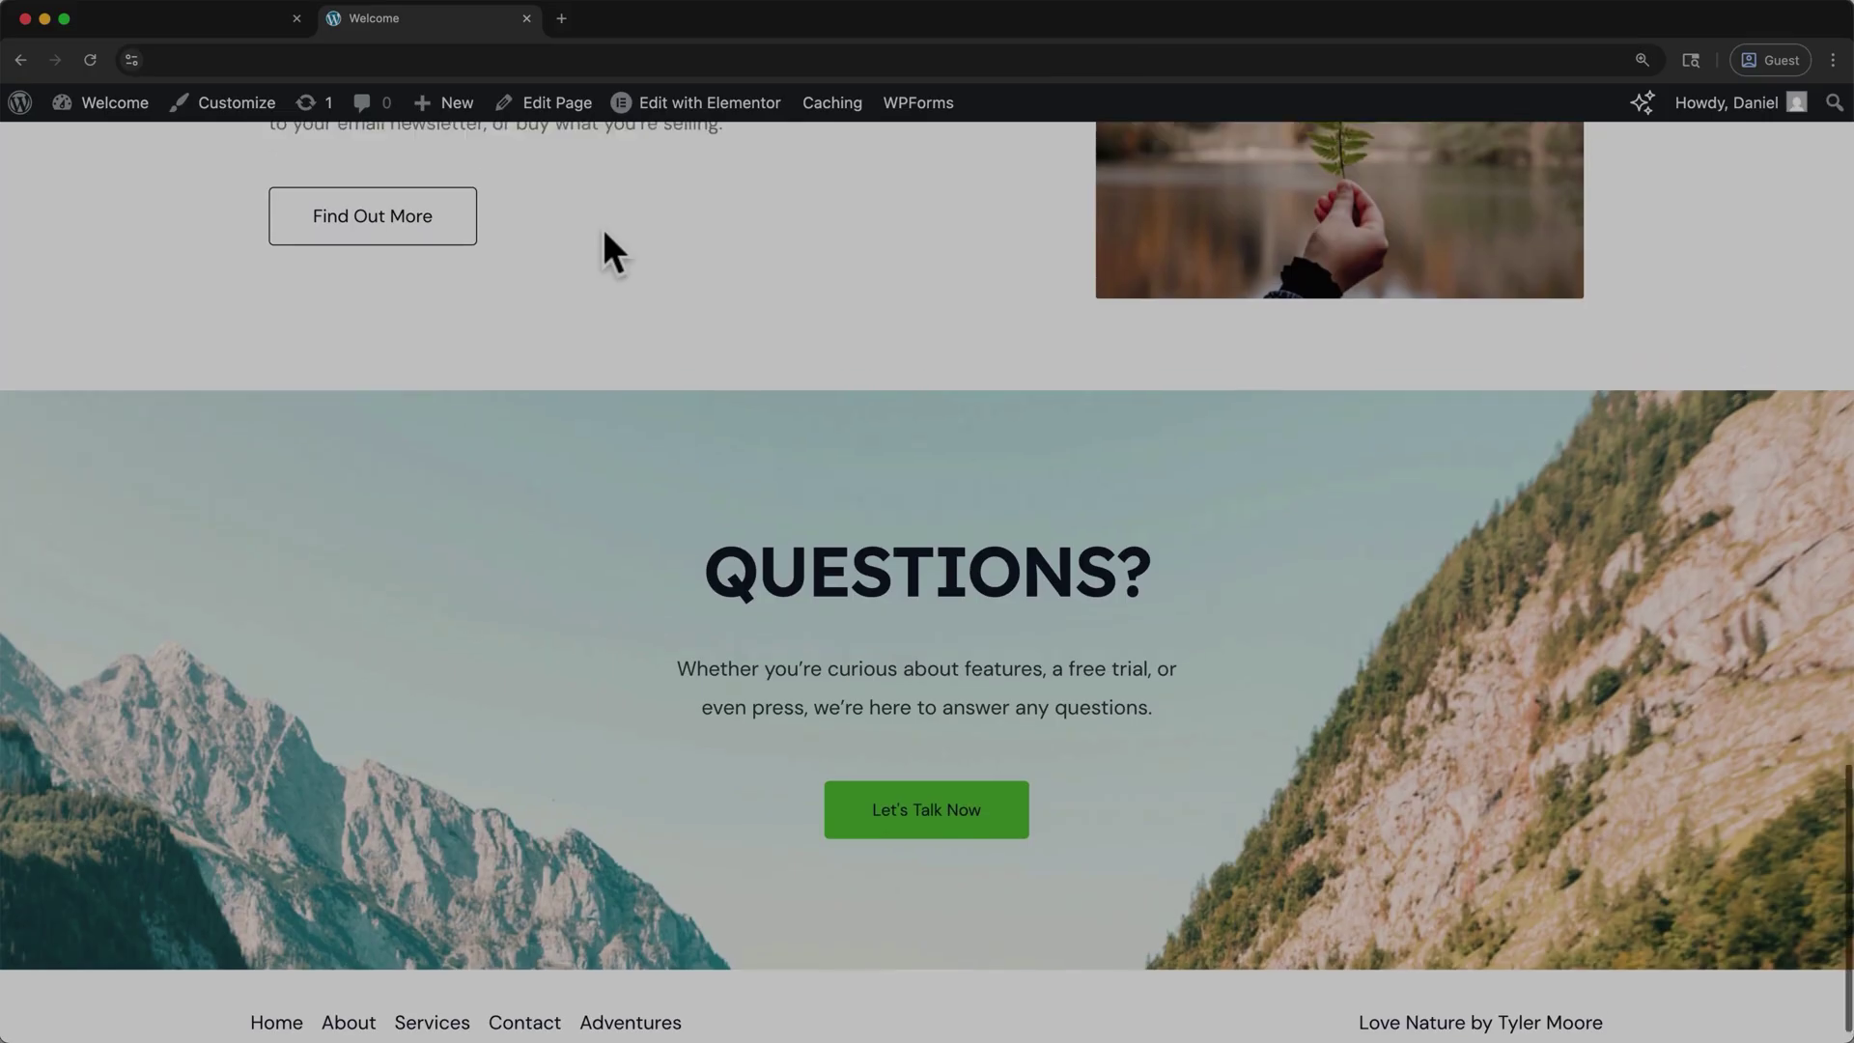